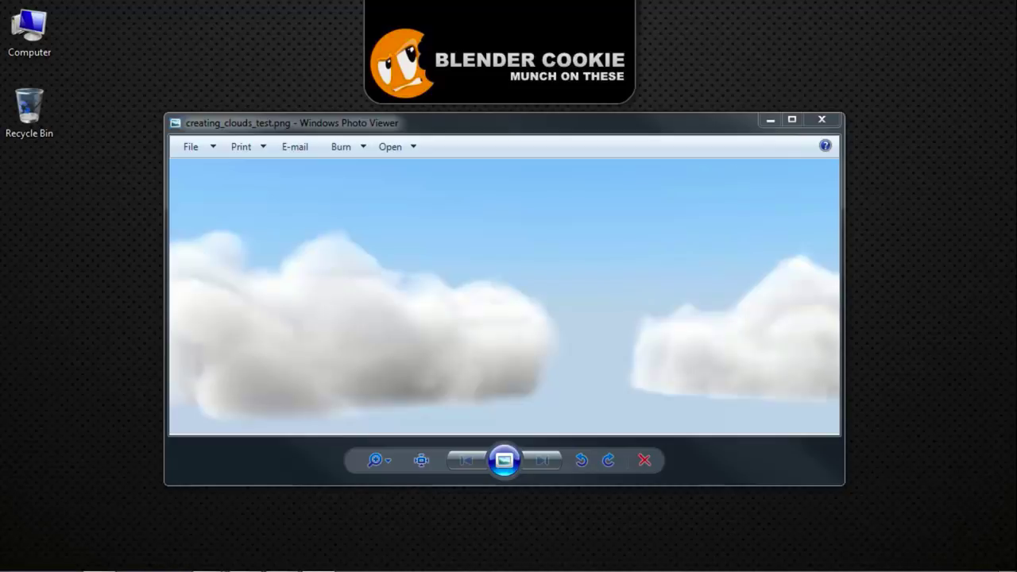
Switch to Blender with creating_cloud.blend open and make its window full screen.
{"action": "mouse_move", "coordinate": [238, 566]}
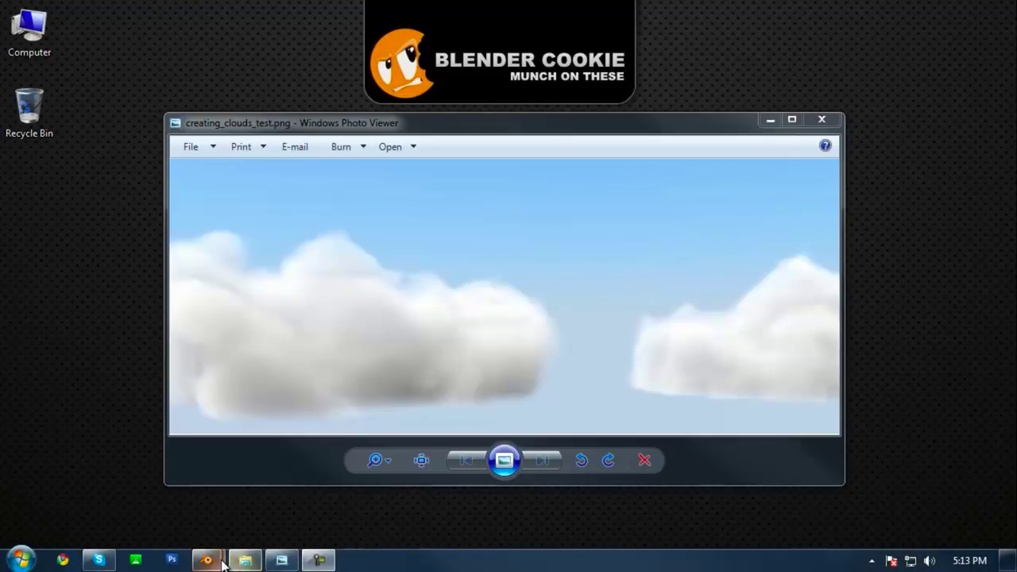
{"action": "left_click", "coordinate": [299, 506]}
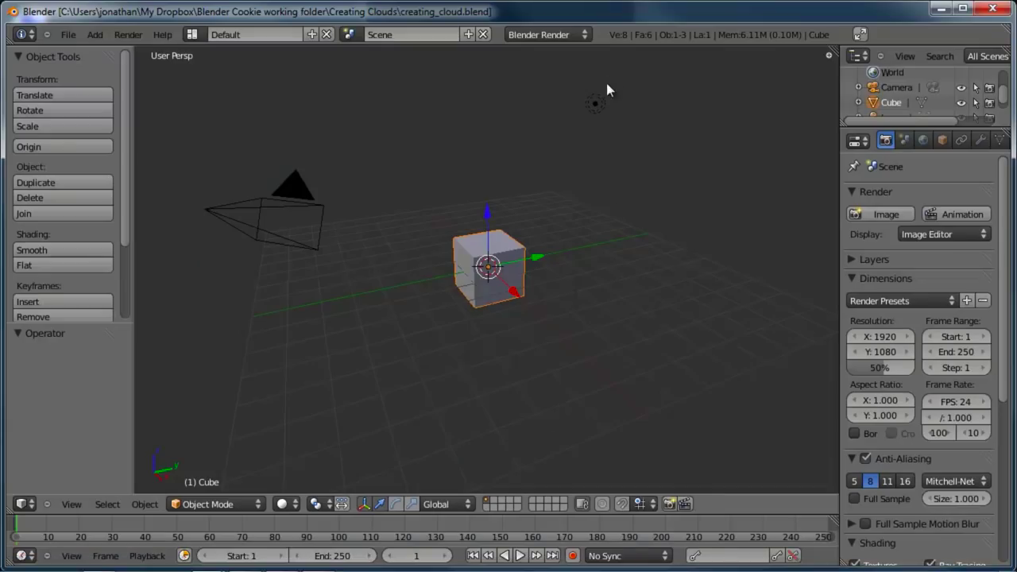
{"action": "key", "text": "alt+F11"}
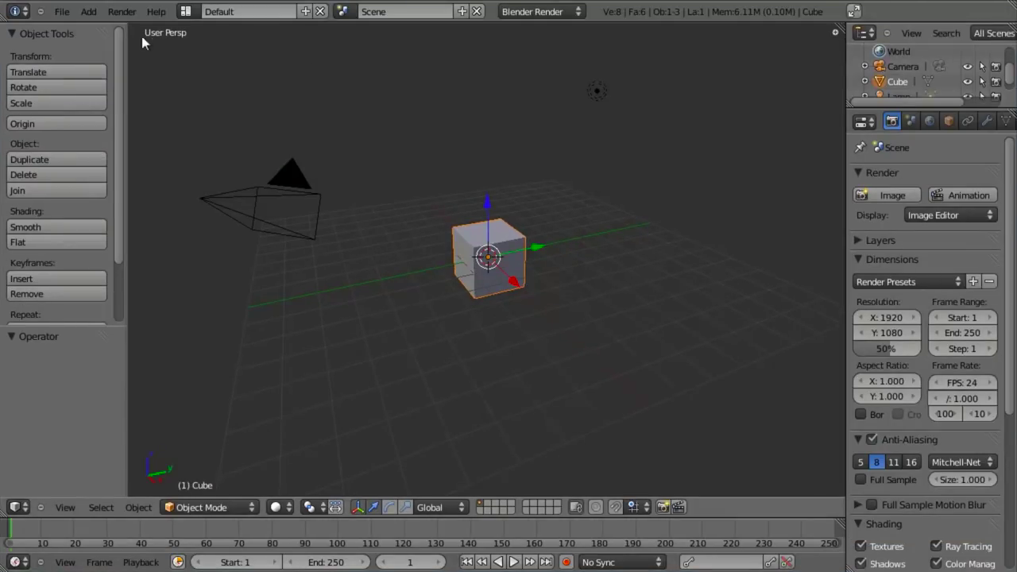
Enable the Object: Cloud Generator add-on in the user preferences and close the preferences window.
{"action": "left_click", "coordinate": [62, 11]}
{"action": "left_click", "coordinate": [103, 164]}
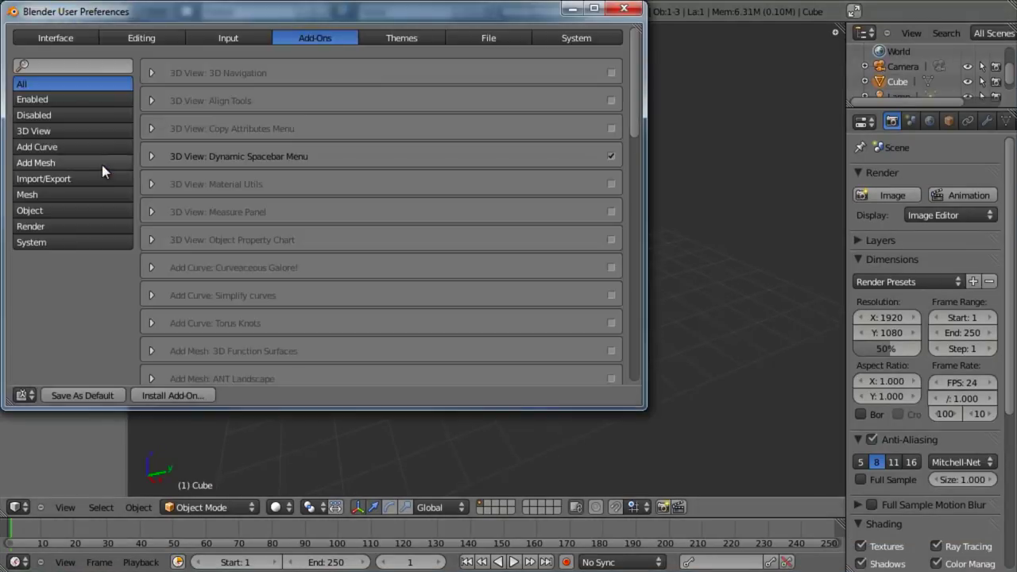
{"action": "left_click", "coordinate": [40, 213]}
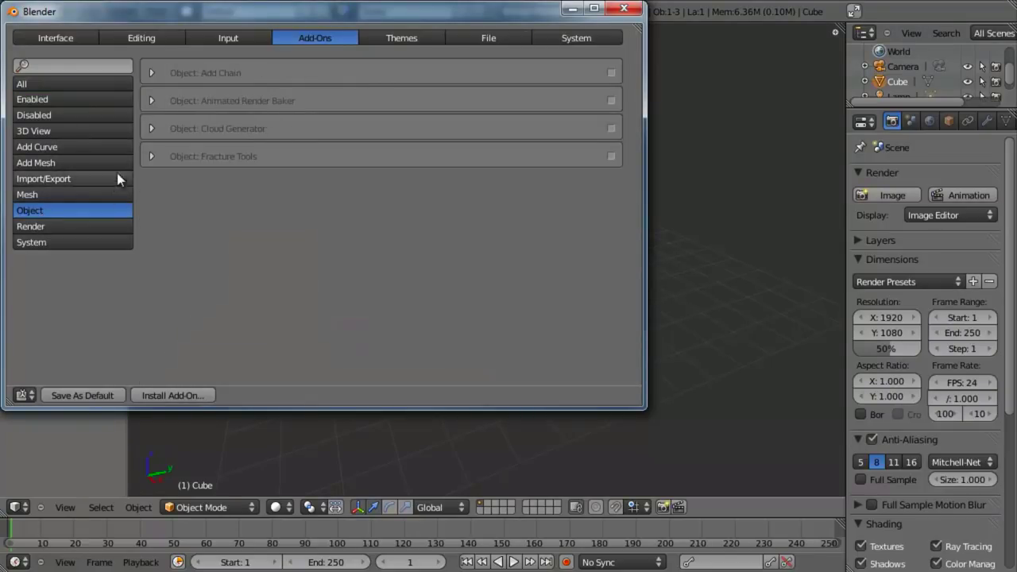
{"action": "left_click", "coordinate": [152, 130]}
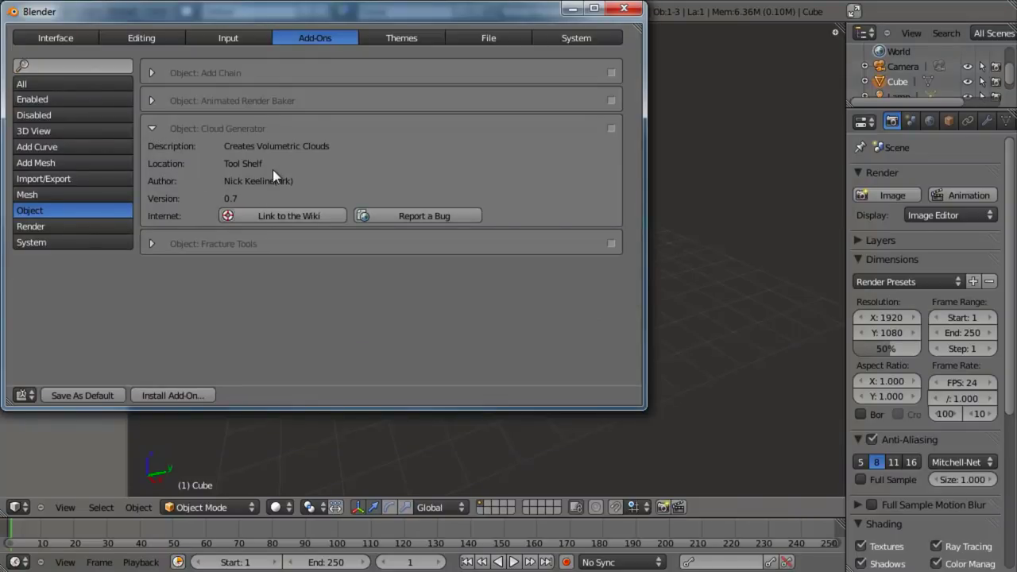
{"action": "left_click", "coordinate": [610, 129]}
{"action": "left_click", "coordinate": [626, 11]}
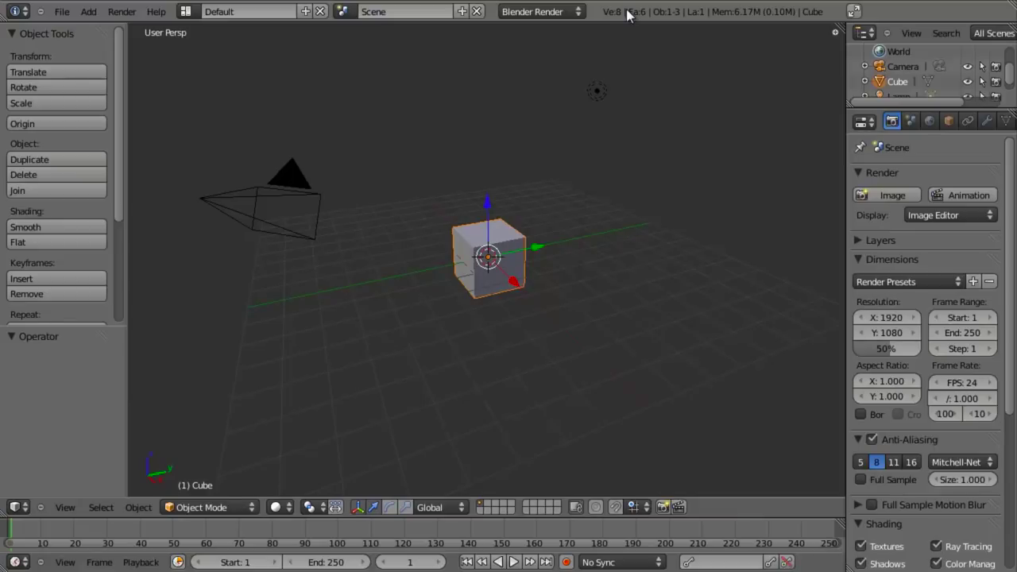
Generate a Stratus cloud from the default cube in local view with the Cloud Generator, and return to the full scene.
{"action": "left_click_drag", "start_coordinate": [66, 328], "coordinate": [78, 486]}
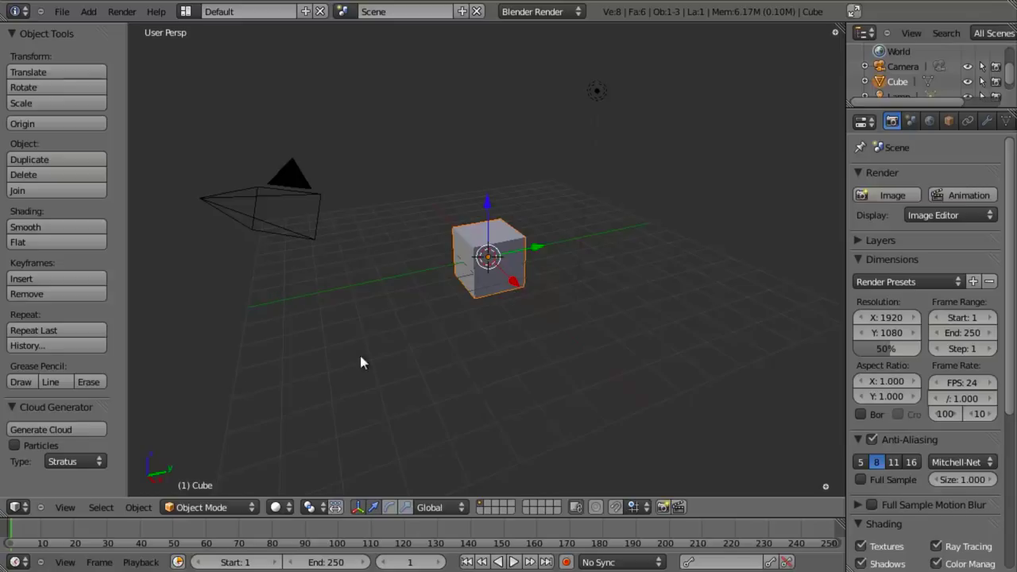
{"action": "key", "text": "KP_Divide"}
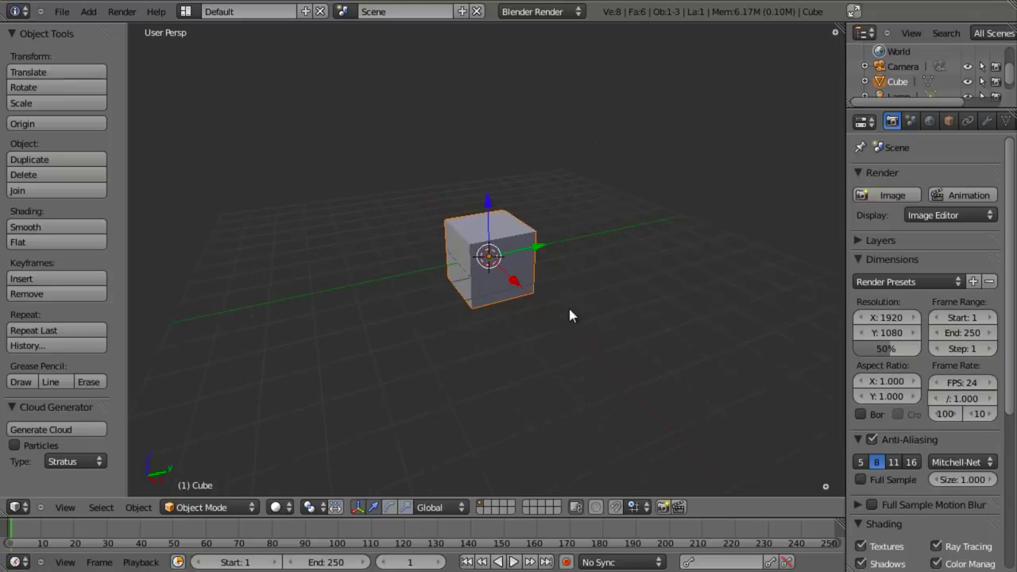
{"action": "left_click", "coordinate": [73, 429]}
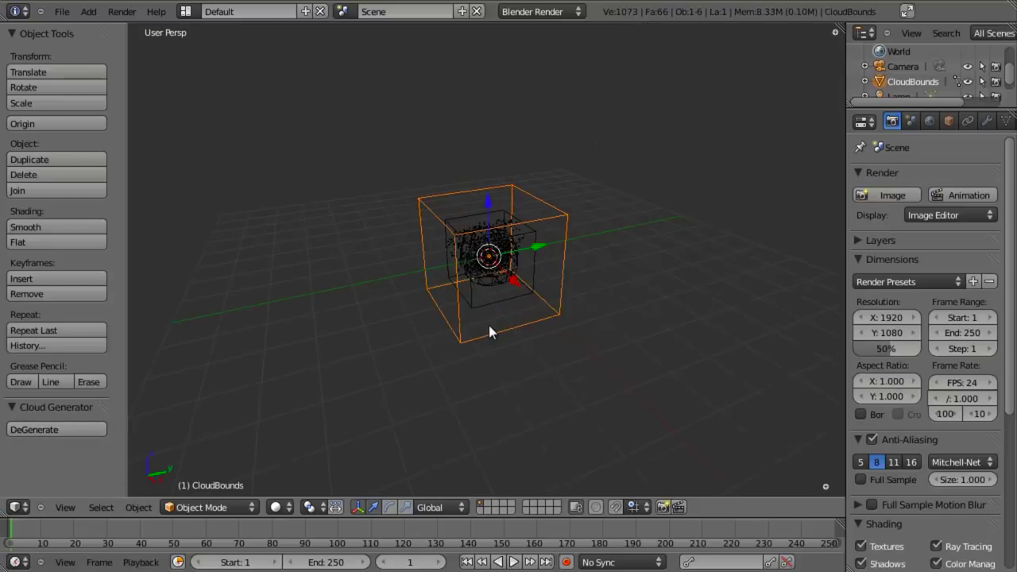
{"action": "key", "text": "KP_Divide"}
Inspect the generated cloud's outer bounding box and select the inner definition cube.
{"action": "middle_click_drag", "start_coordinate": [465, 325], "coordinate": [540, 306]}
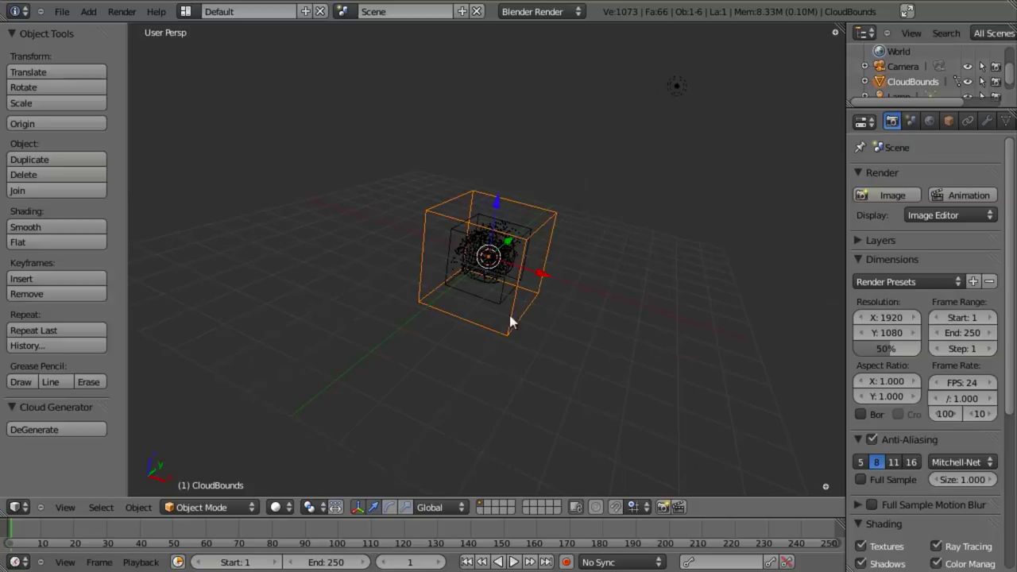
{"action": "scroll", "coordinate": [506, 347], "scroll_direction": "up", "scroll_amount": 2}
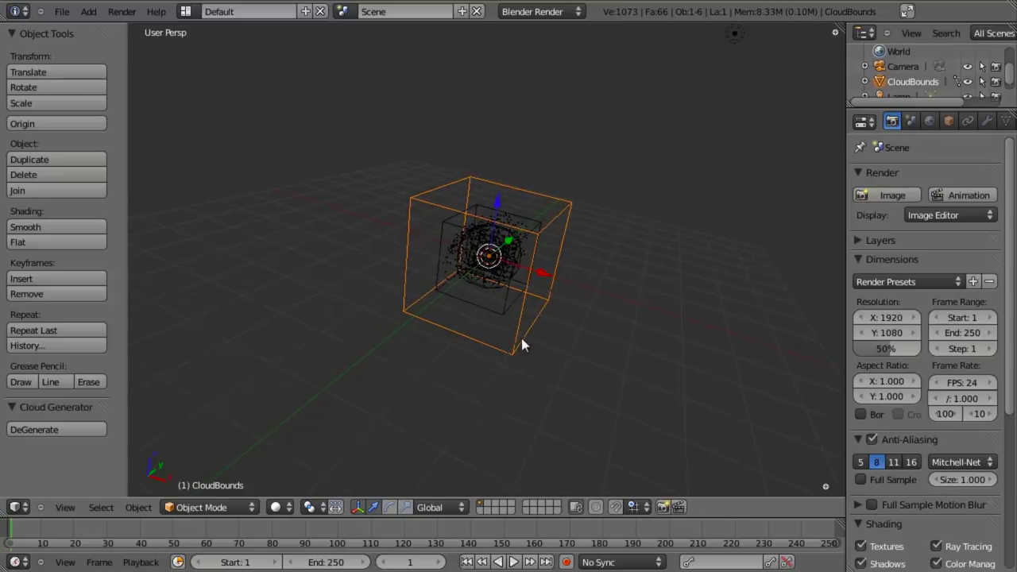
{"action": "middle_click_drag", "start_coordinate": [521, 338], "coordinate": [493, 303]}
{"action": "right_click", "coordinate": [493, 303]}
{"action": "scroll", "coordinate": [493, 306], "scroll_direction": "up", "scroll_amount": 1}
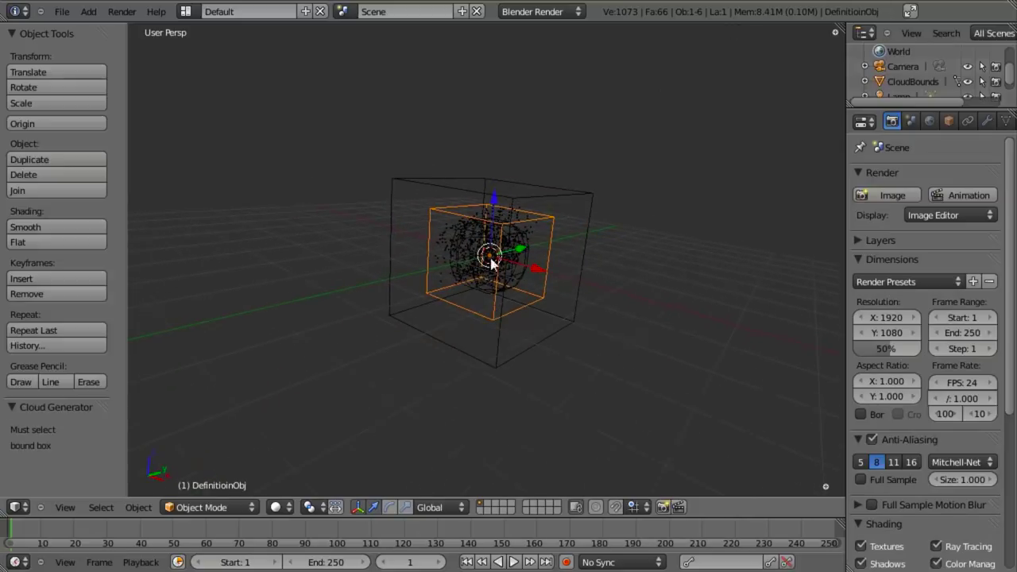
Inspect the cloud's point object, including in Edit Mode, and select the rounded cloud mesh.
{"action": "middle_click_drag", "start_coordinate": [491, 264], "coordinate": [466, 283]}
{"action": "right_click", "coordinate": [495, 270]}
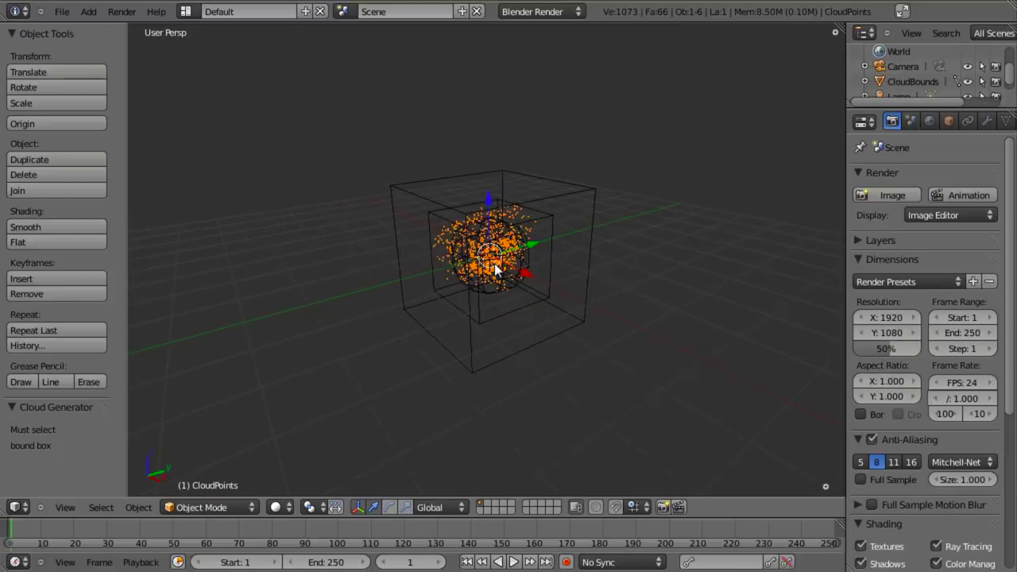
{"action": "scroll", "coordinate": [448, 334], "scroll_direction": "up", "scroll_amount": 1}
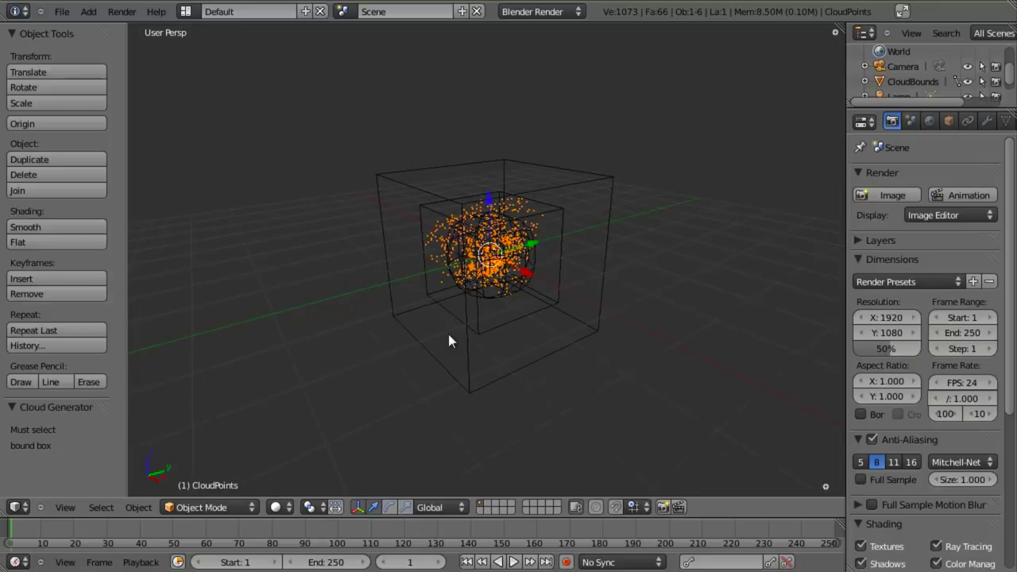
{"action": "key", "text": "Tab"}
{"action": "middle_click_drag", "start_coordinate": [448, 340], "coordinate": [488, 277]}
{"action": "key", "text": "Tab"}
{"action": "right_click", "coordinate": [515, 282]}
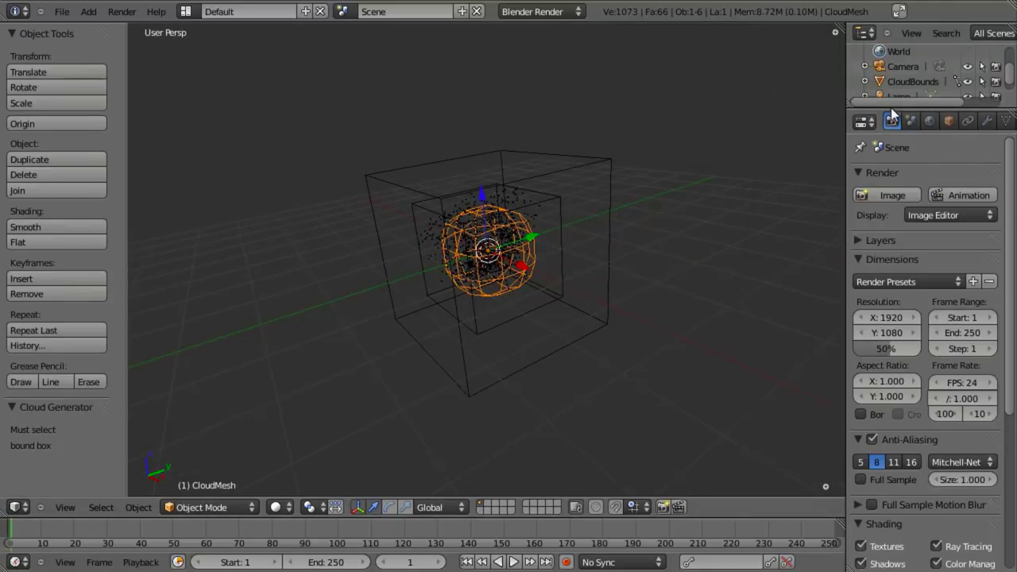
Enlarge the Outliner and expand CloudBounds to review its child objects, finishing with CloudBounds selected.
{"action": "left_click_drag", "start_coordinate": [891, 110], "coordinate": [894, 243]}
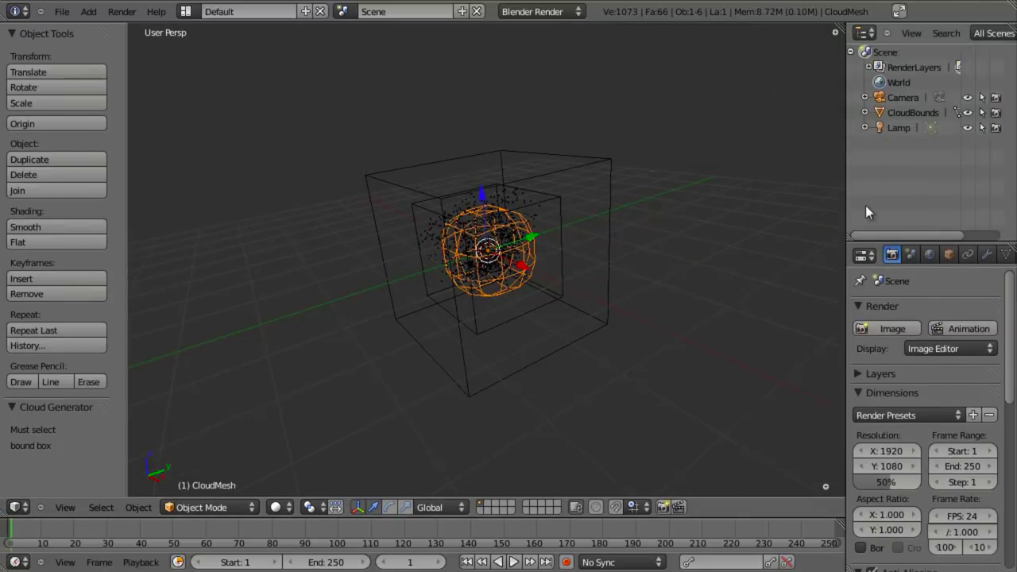
{"action": "left_click_drag", "start_coordinate": [846, 153], "coordinate": [747, 145]}
{"action": "left_click", "coordinate": [767, 112]}
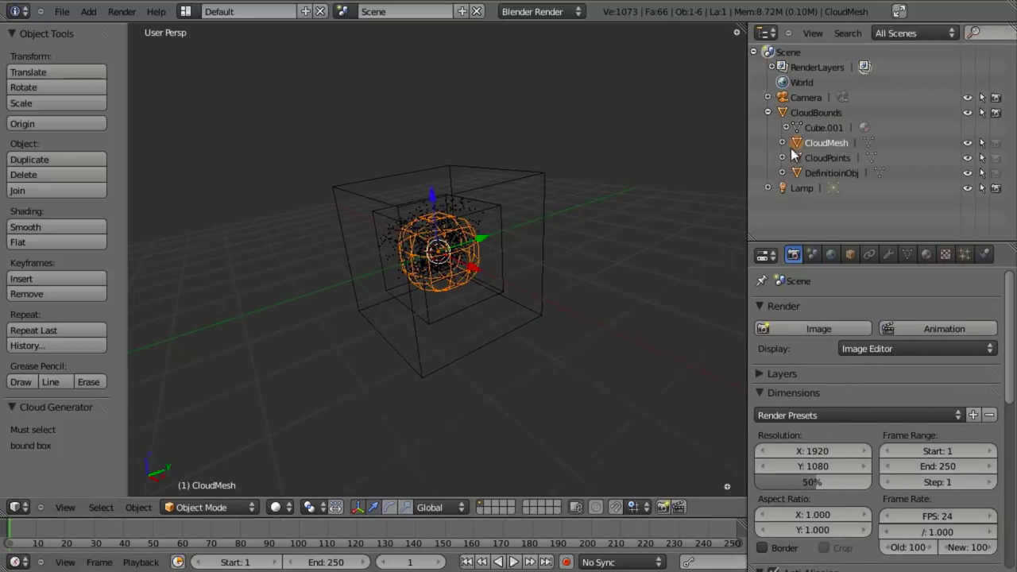
{"action": "left_click", "coordinate": [830, 157]}
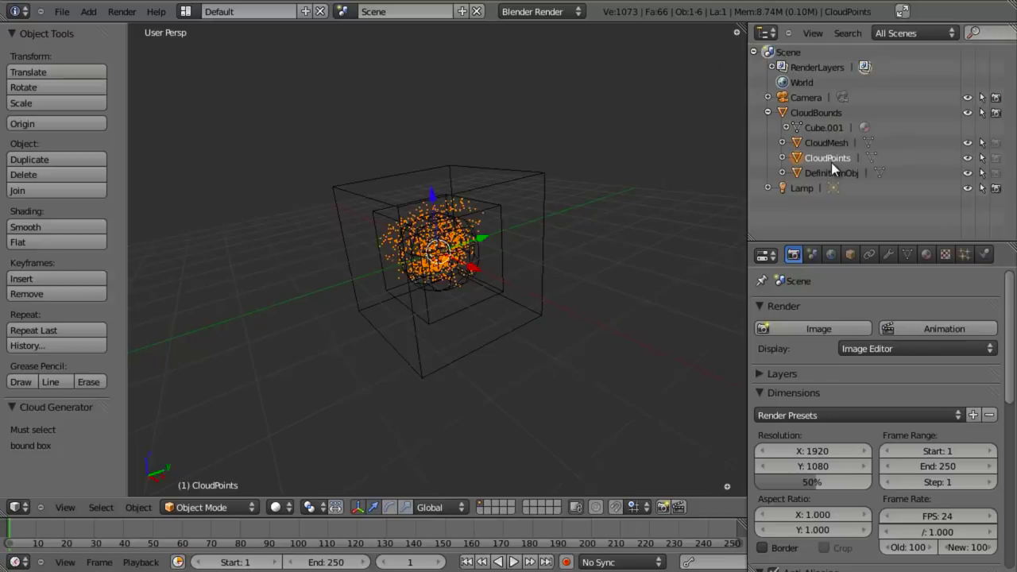
{"action": "left_click", "coordinate": [833, 172]}
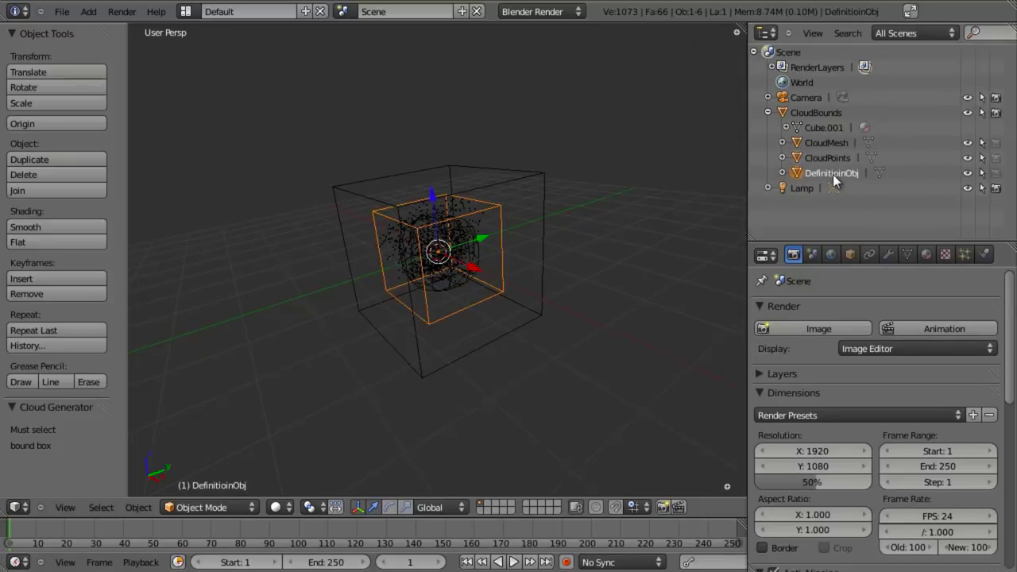
{"action": "left_click", "coordinate": [822, 112]}
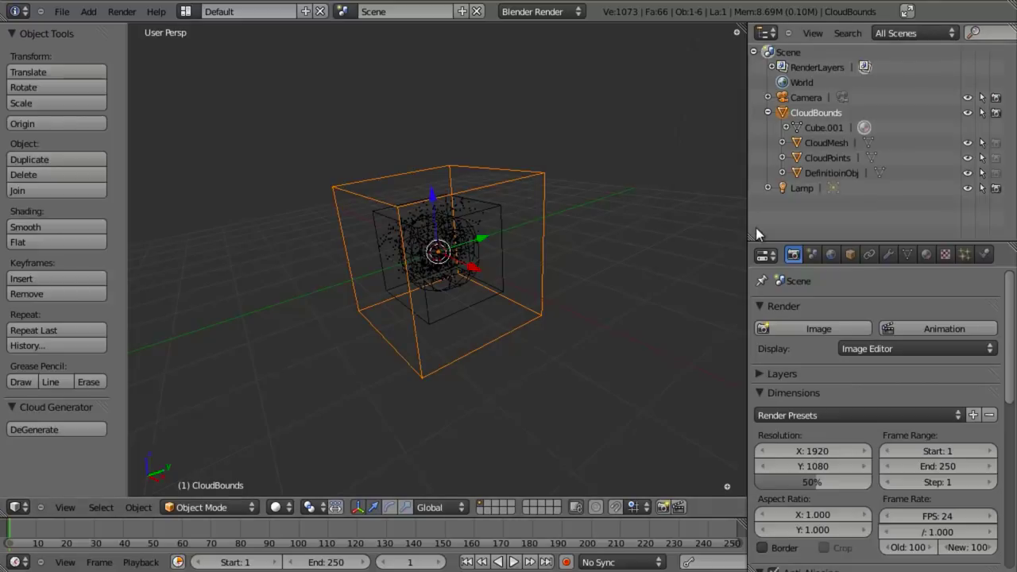
Switch to the camera view and render a still image of the cloud.
{"action": "scroll", "coordinate": [557, 274], "scroll_direction": "down", "scroll_amount": 2}
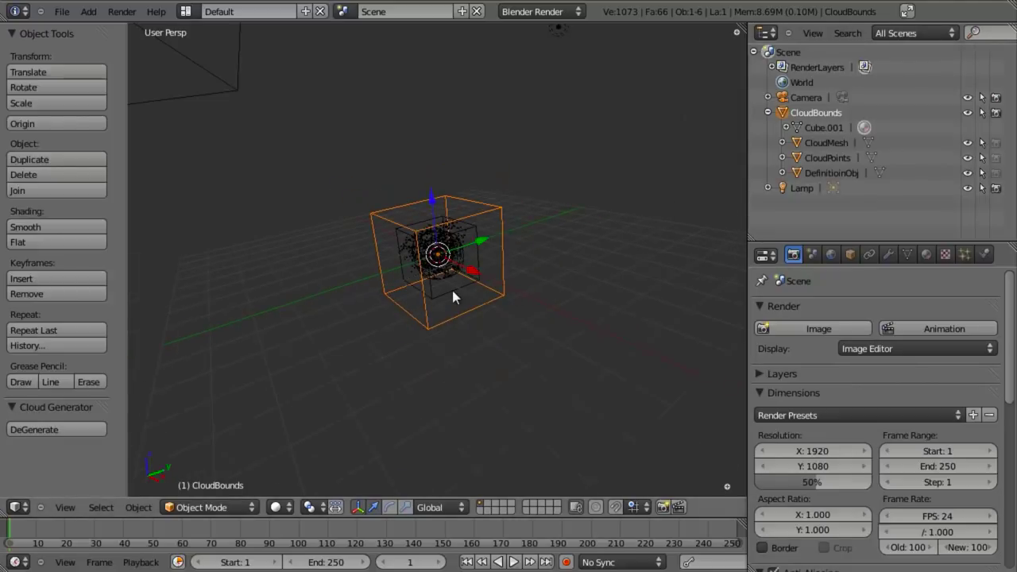
{"action": "key", "text": "KP_0"}
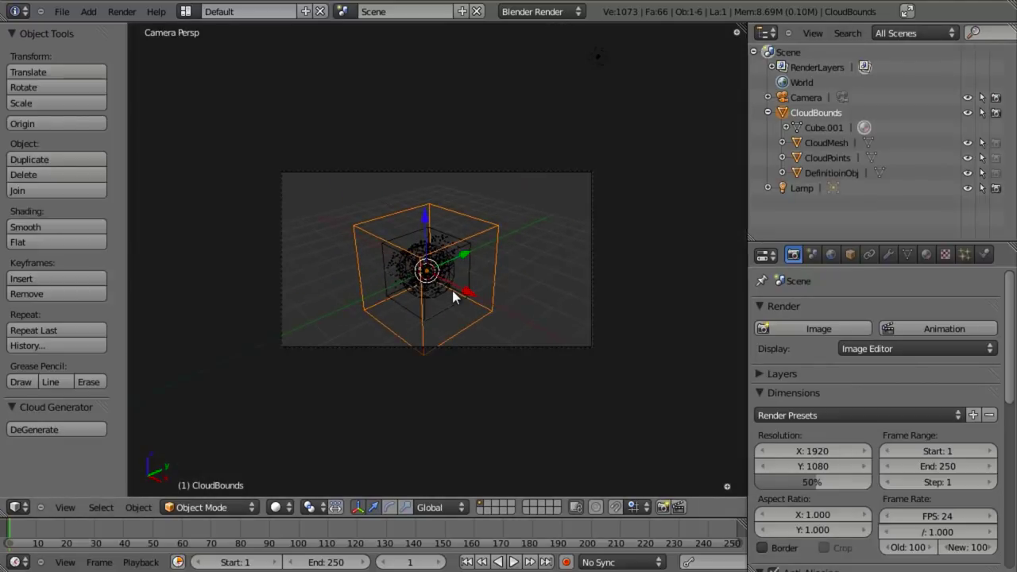
{"action": "key", "text": "F12"}
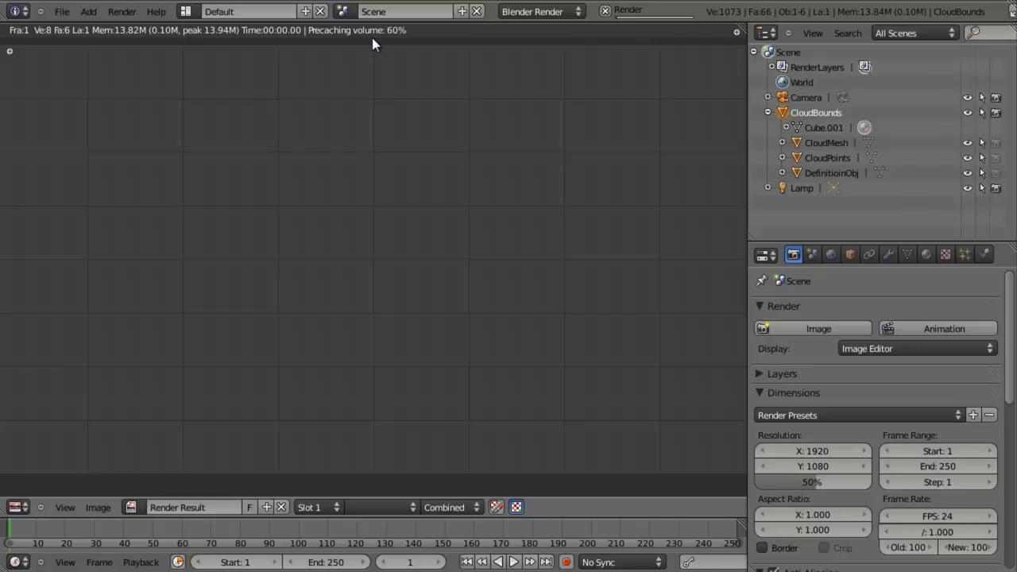
View the reference image creating_clouds_test.png in Windows Photo Viewer, and return to Blender to examine the rendered cloud.
{"action": "key", "text": "alt+Tab"}
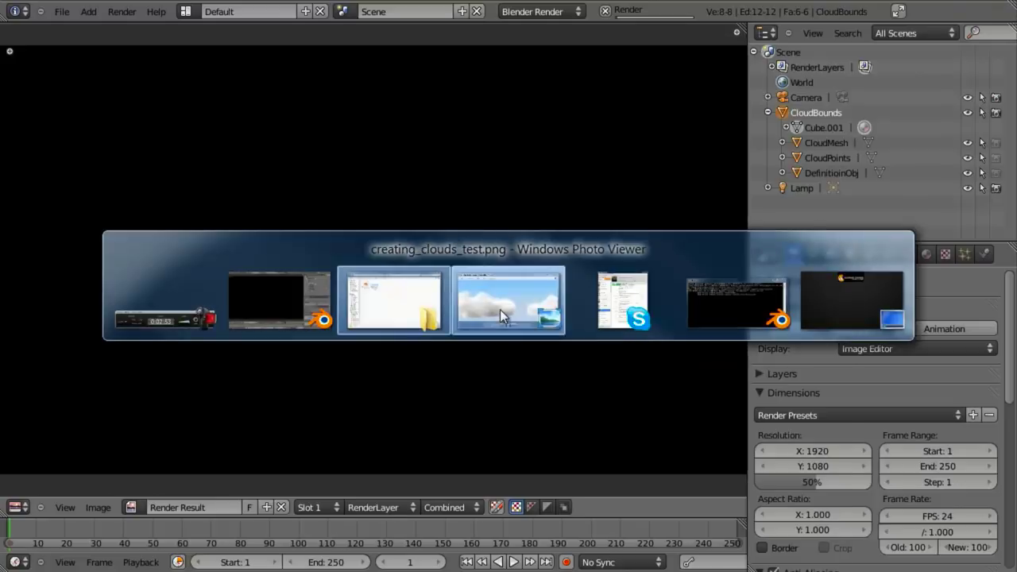
{"action": "left_click", "coordinate": [500, 309]}
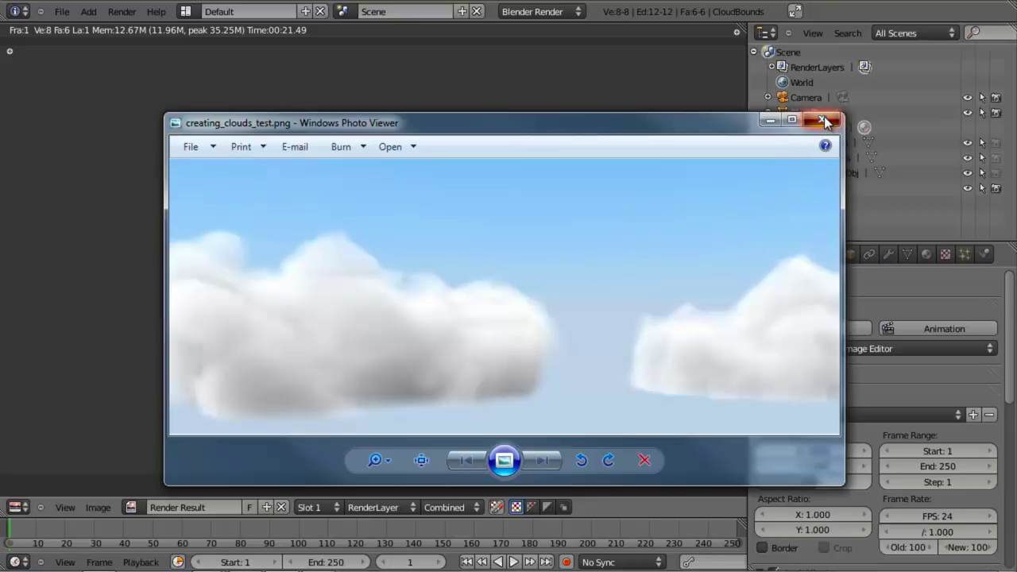
{"action": "left_click", "coordinate": [629, 12]}
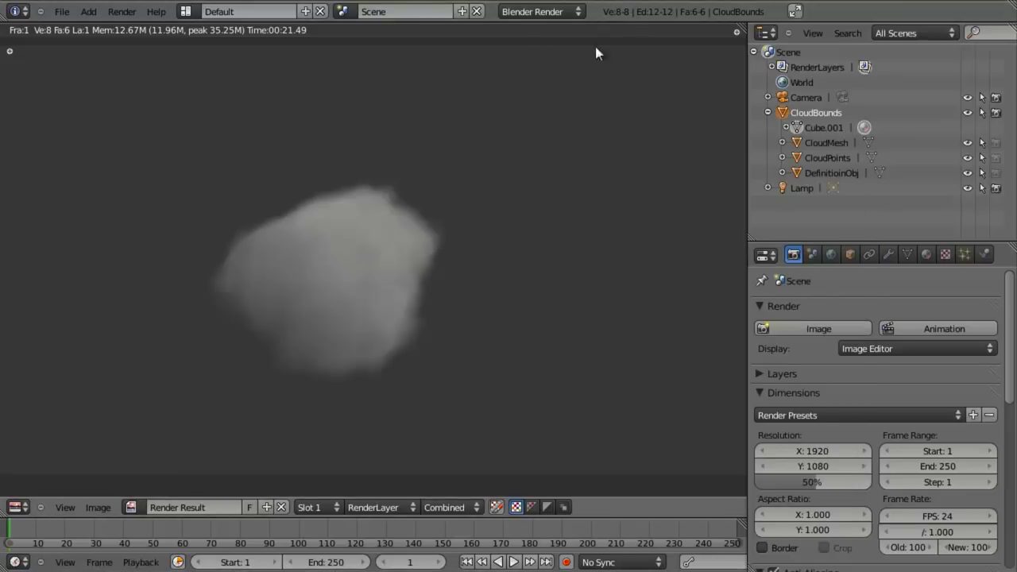
{"action": "middle_click_drag", "start_coordinate": [397, 291], "coordinate": [427, 315]}
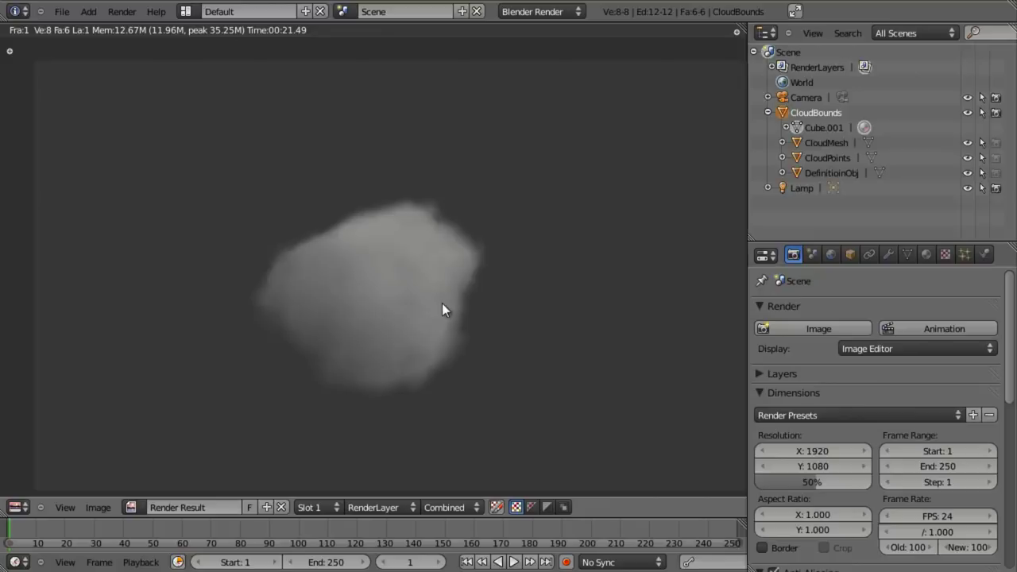
{"action": "middle_click_drag", "start_coordinate": [472, 352], "coordinate": [469, 347]}
Examine CloudMaterial's volume settings, from density and shading to lighting and integration, enlarging the Properties area to fit them.
{"action": "left_click", "coordinate": [926, 255]}
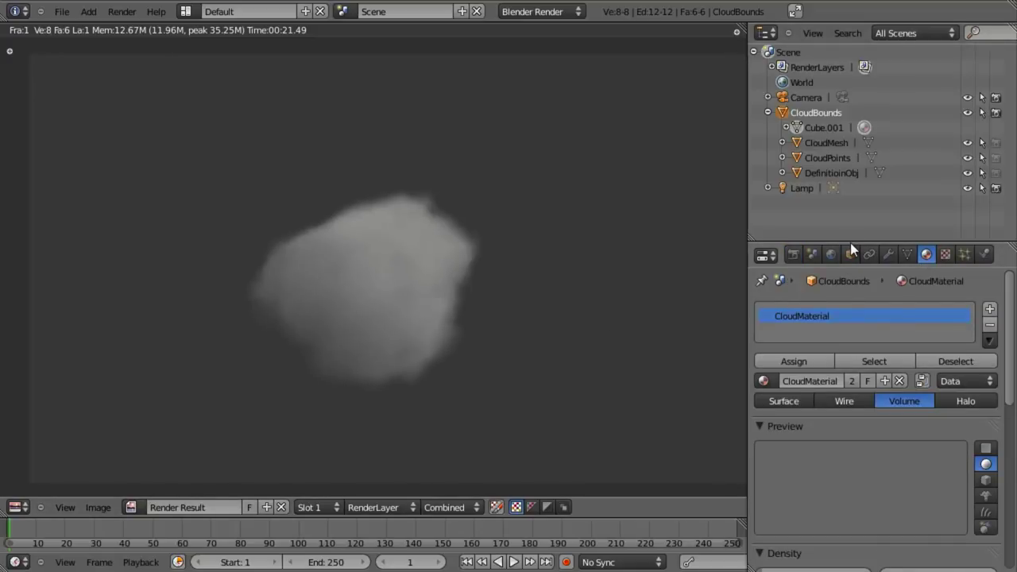
{"action": "left_click_drag", "start_coordinate": [851, 238], "coordinate": [832, 203]}
{"action": "scroll", "coordinate": [867, 402], "scroll_direction": "down", "scroll_amount": 4}
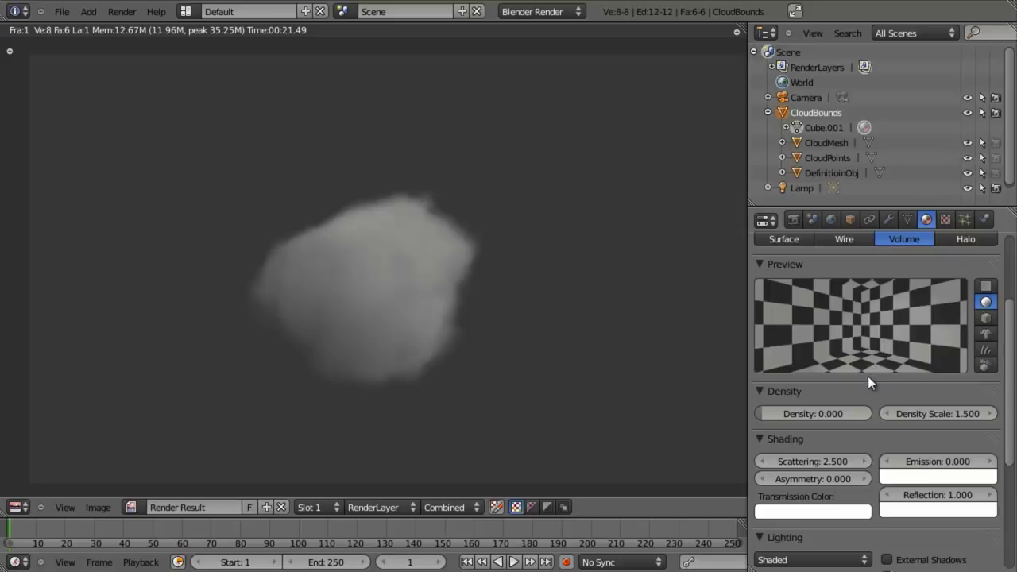
{"action": "scroll", "coordinate": [867, 370], "scroll_direction": "down", "scroll_amount": 3}
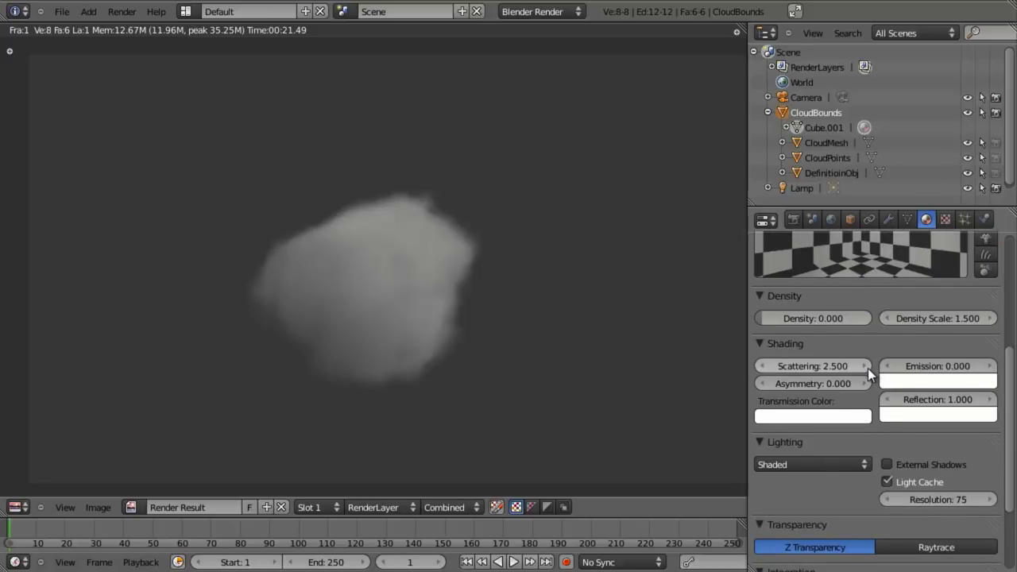
{"action": "scroll", "coordinate": [867, 369], "scroll_direction": "up", "scroll_amount": 4}
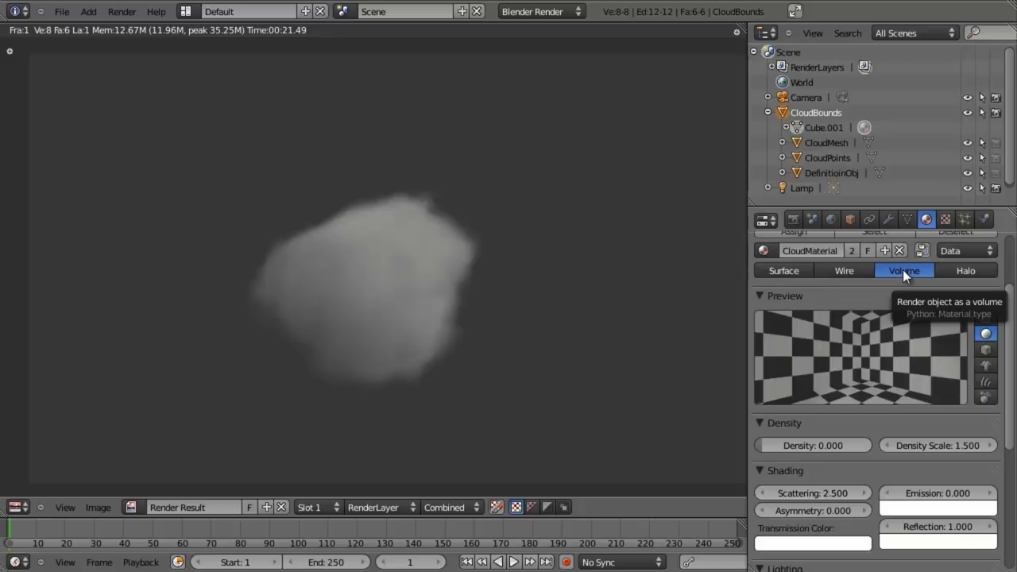
{"action": "scroll", "coordinate": [908, 352], "scroll_direction": "down", "scroll_amount": 3}
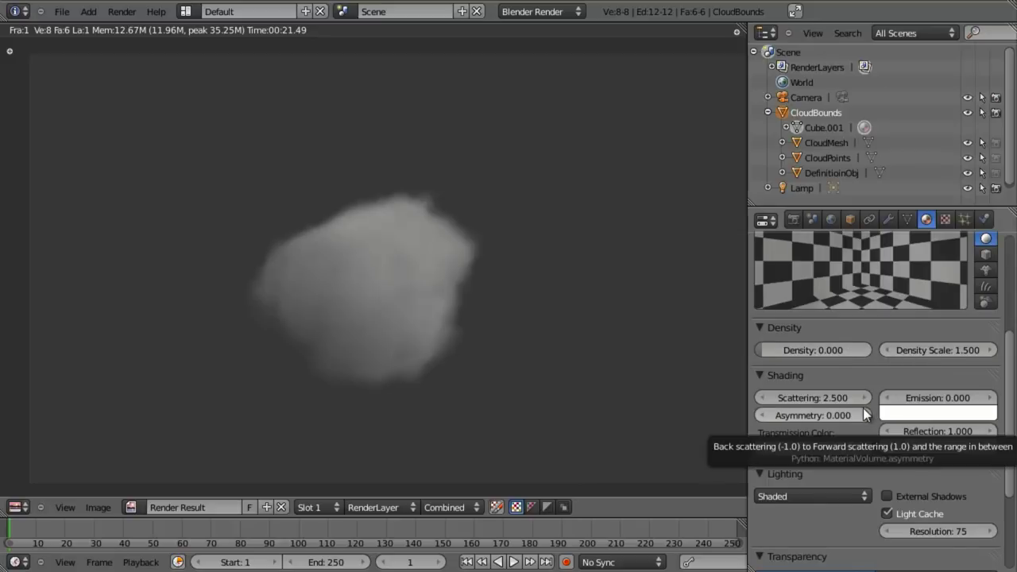
{"action": "scroll", "coordinate": [858, 443], "scroll_direction": "down", "scroll_amount": 2}
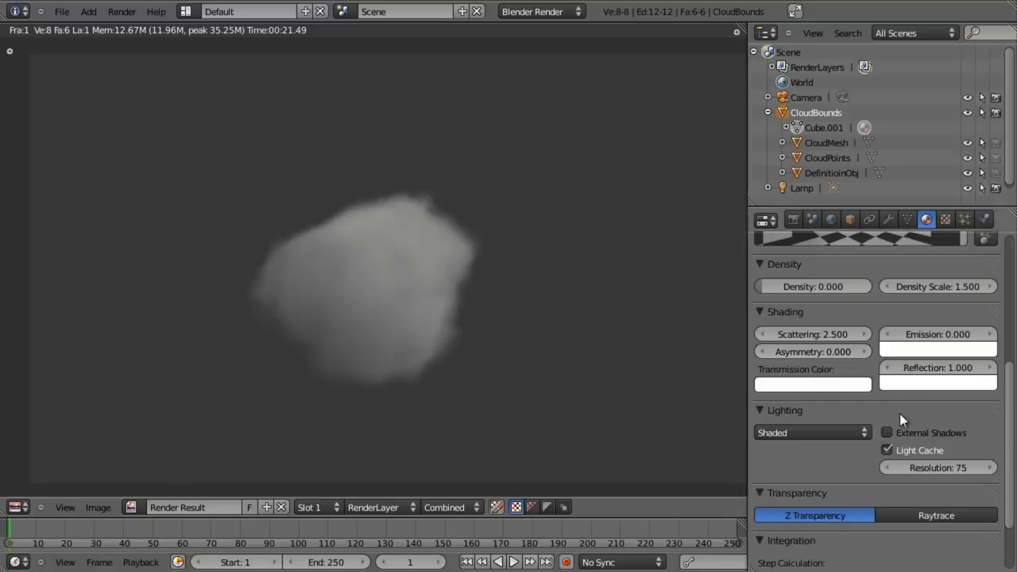
{"action": "left_click_drag", "start_coordinate": [917, 206], "coordinate": [917, 111]}
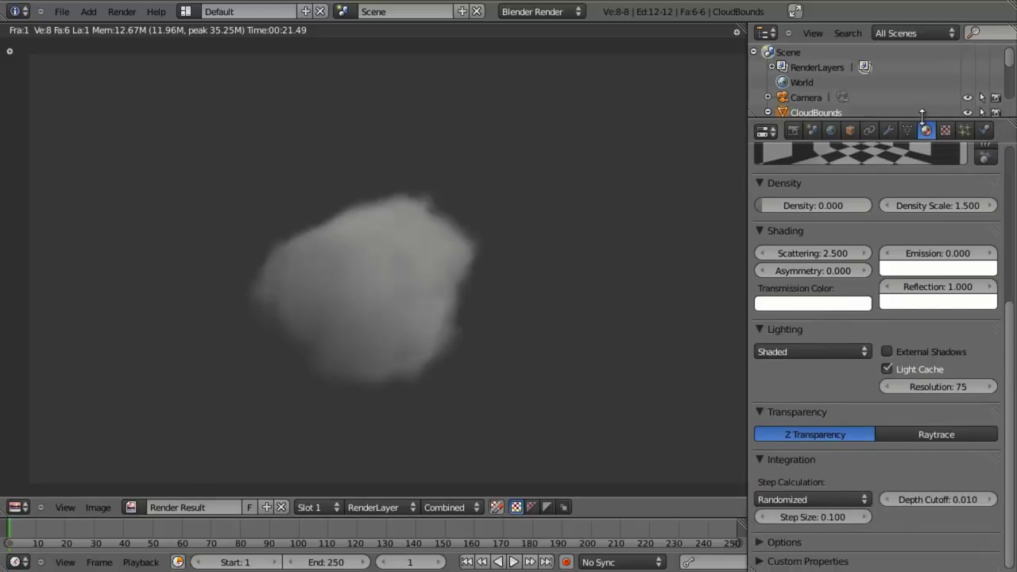
Examine the CloudTex texture of CloudMaterial, including its preview, Clouds noise options, mapping and influence settings.
{"action": "scroll", "coordinate": [904, 230], "scroll_direction": "up", "scroll_amount": 5}
{"action": "left_click", "coordinate": [946, 132]}
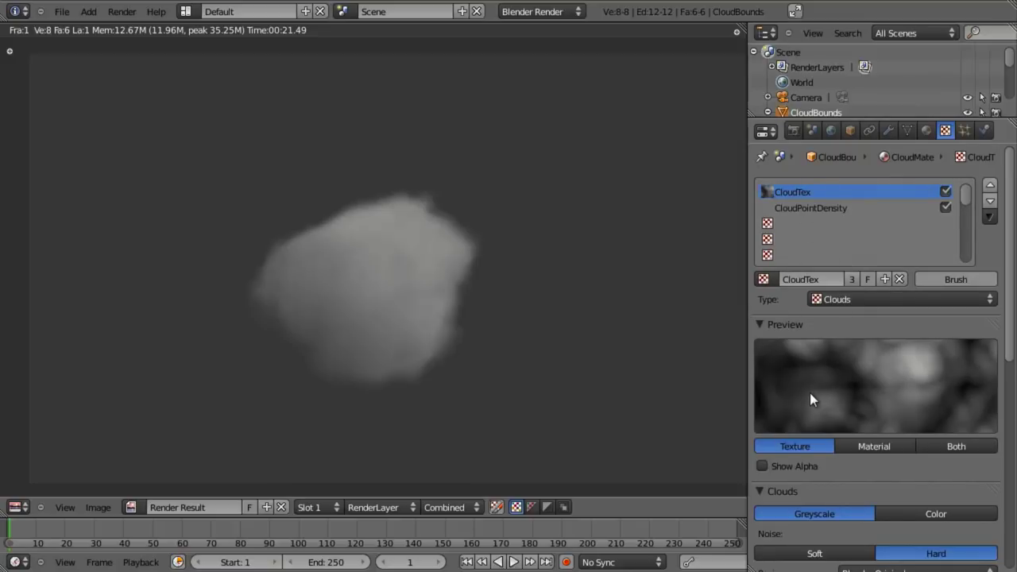
{"action": "scroll", "coordinate": [818, 407], "scroll_direction": "down", "scroll_amount": 7}
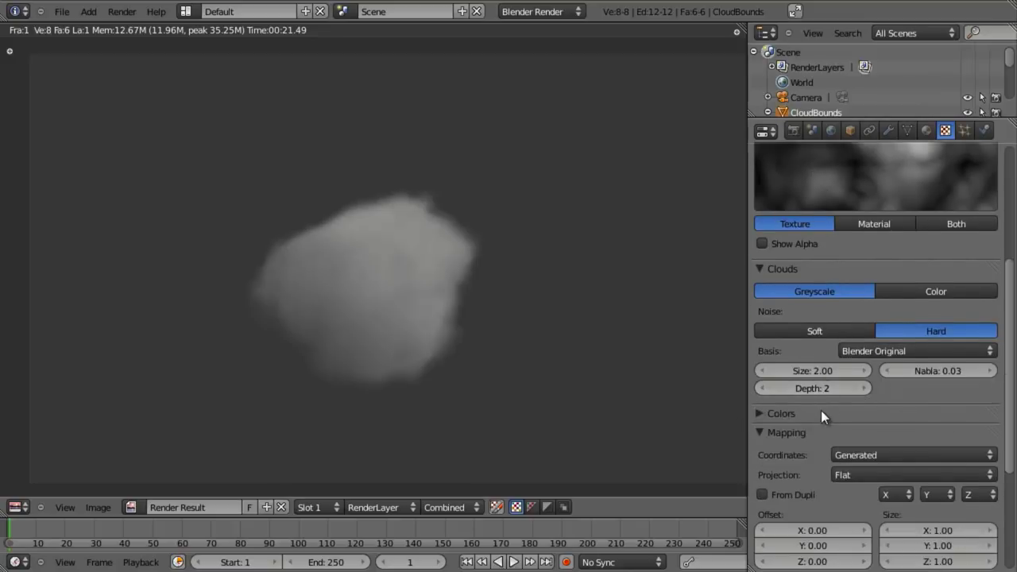
{"action": "scroll", "coordinate": [900, 391], "scroll_direction": "down", "scroll_amount": 4}
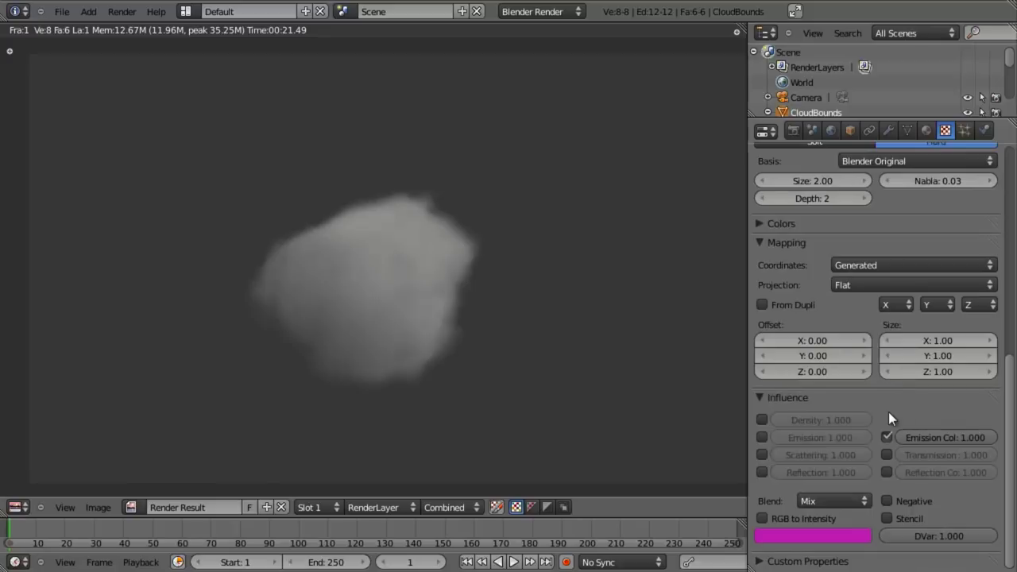
{"action": "scroll", "coordinate": [889, 413], "scroll_direction": "up", "scroll_amount": 4}
{"action": "scroll", "coordinate": [887, 416], "scroll_direction": "down", "scroll_amount": 6}
{"action": "scroll", "coordinate": [930, 432], "scroll_direction": "up", "scroll_amount": 13}
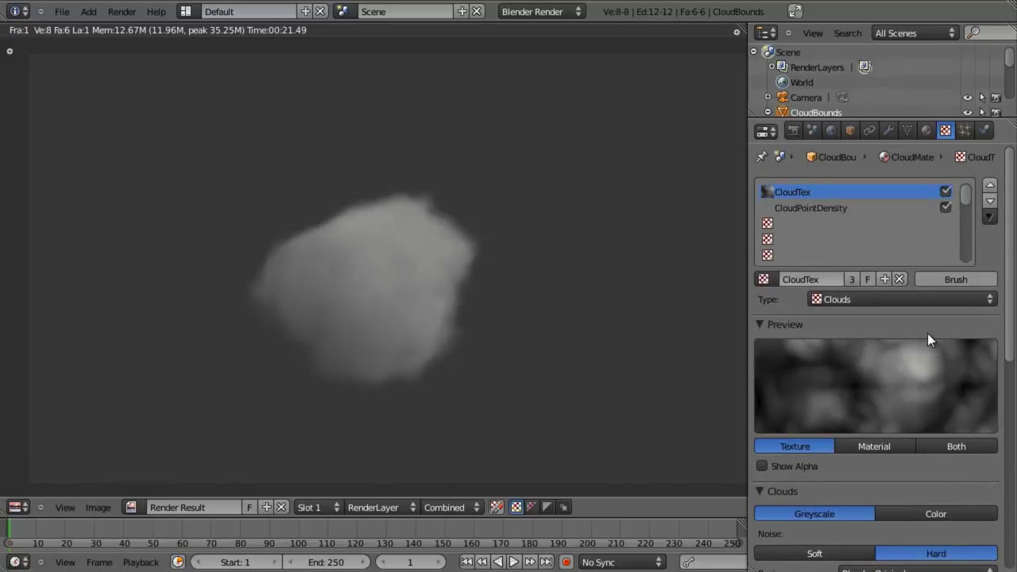
Examine the CloudPointDensity texture's point density, turbulence, mapping and influence settings, finishing back on CloudMaterial's settings.
{"action": "left_click", "coordinate": [837, 208]}
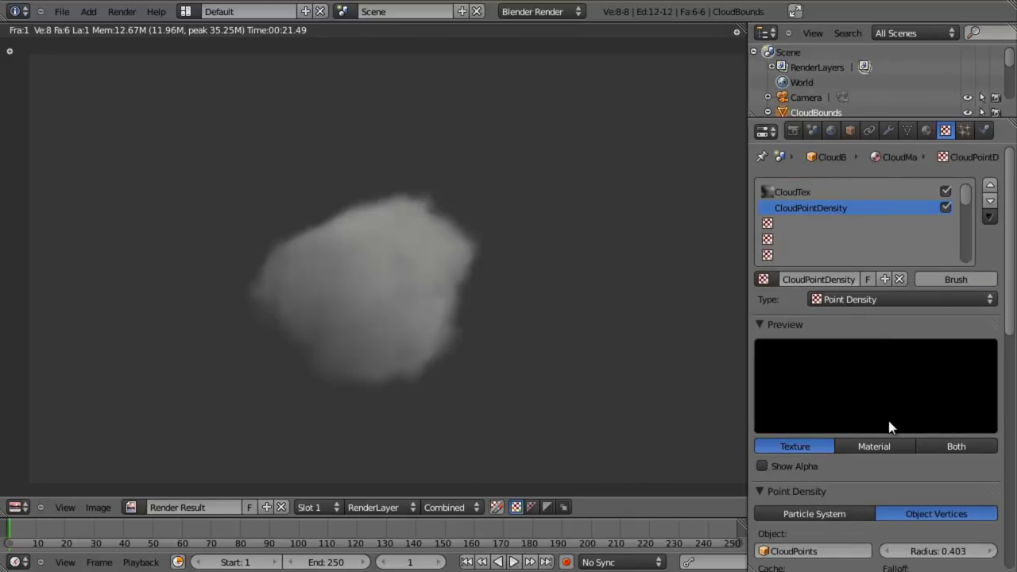
{"action": "scroll", "coordinate": [889, 424], "scroll_direction": "down", "scroll_amount": 6}
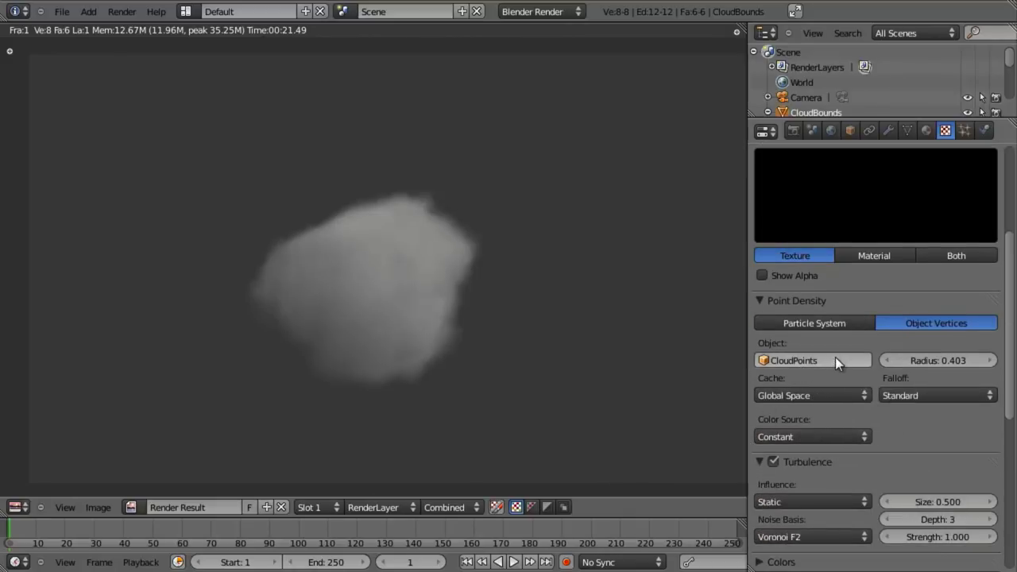
{"action": "scroll", "coordinate": [854, 370], "scroll_direction": "down", "scroll_amount": 3}
{"action": "scroll", "coordinate": [893, 446], "scroll_direction": "down", "scroll_amount": 4}
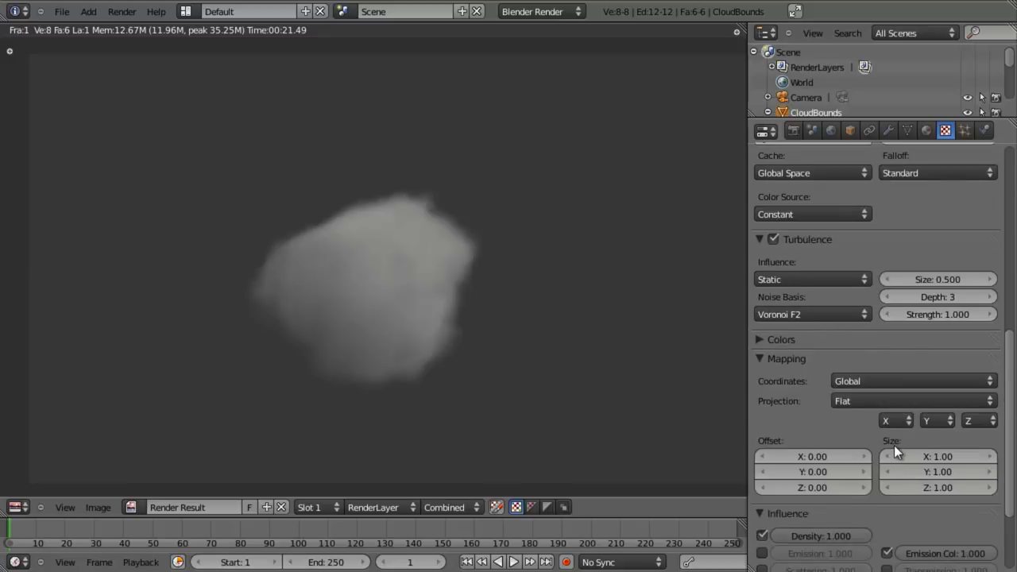
{"action": "scroll", "coordinate": [894, 445], "scroll_direction": "up", "scroll_amount": 12}
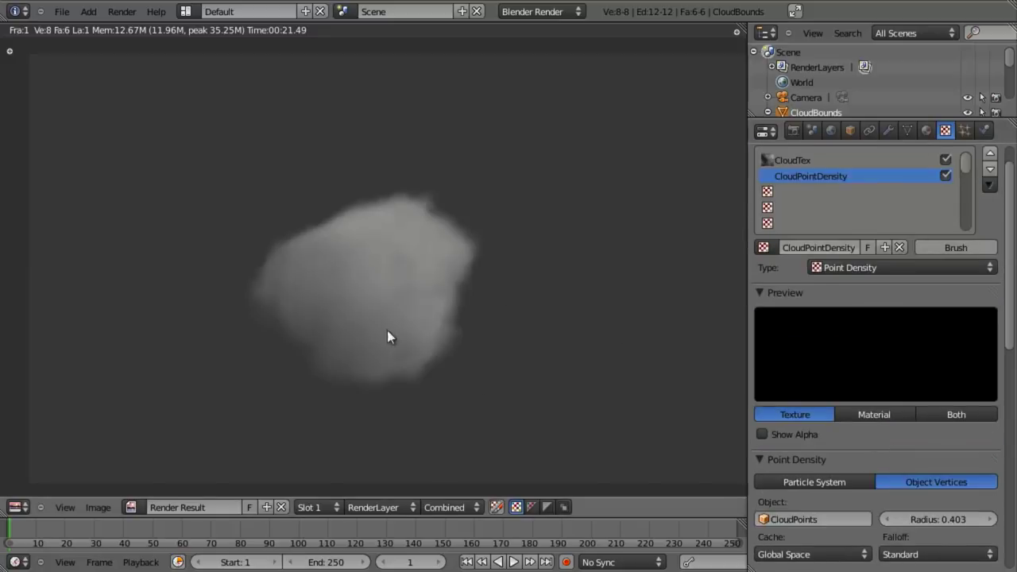
{"action": "scroll", "coordinate": [509, 373], "scroll_direction": "up", "scroll_amount": 4}
{"action": "scroll", "coordinate": [570, 414], "scroll_direction": "down", "scroll_amount": 4}
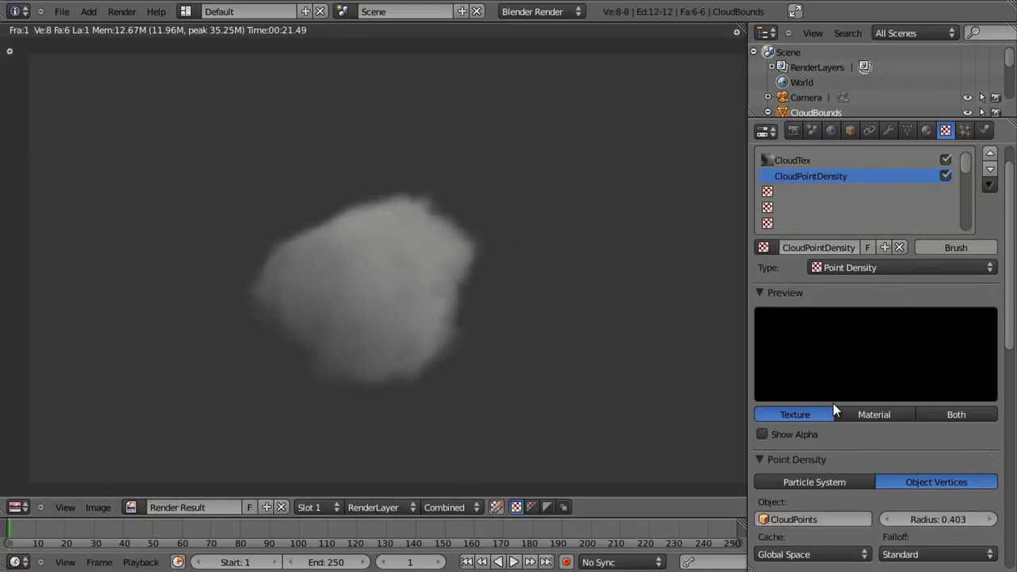
{"action": "scroll", "coordinate": [898, 398], "scroll_direction": "down", "scroll_amount": 3}
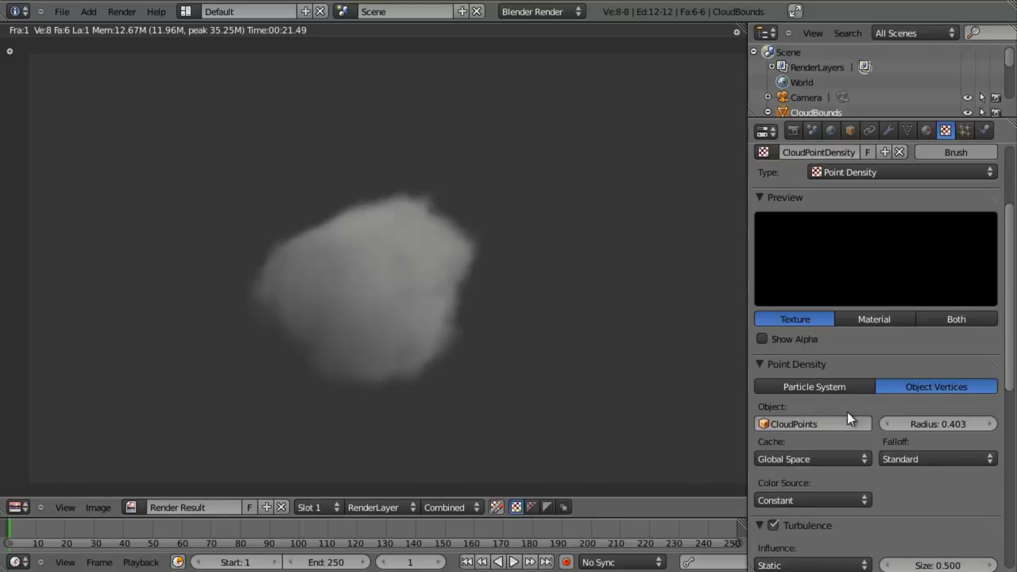
{"action": "scroll", "coordinate": [847, 411], "scroll_direction": "down", "scroll_amount": 2}
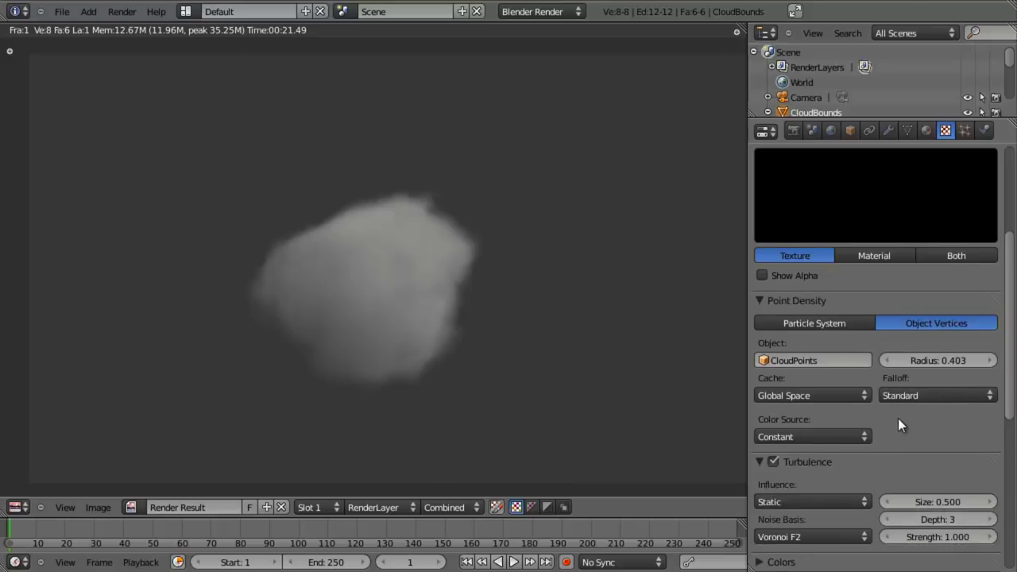
{"action": "scroll", "coordinate": [899, 413], "scroll_direction": "up", "scroll_amount": 6}
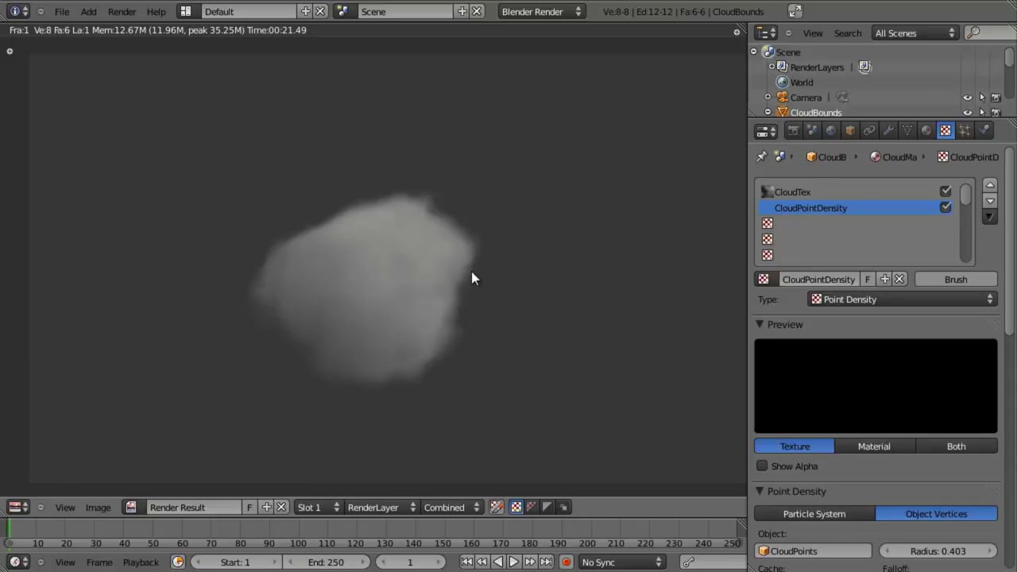
{"action": "scroll", "coordinate": [834, 422], "scroll_direction": "down", "scroll_amount": 3}
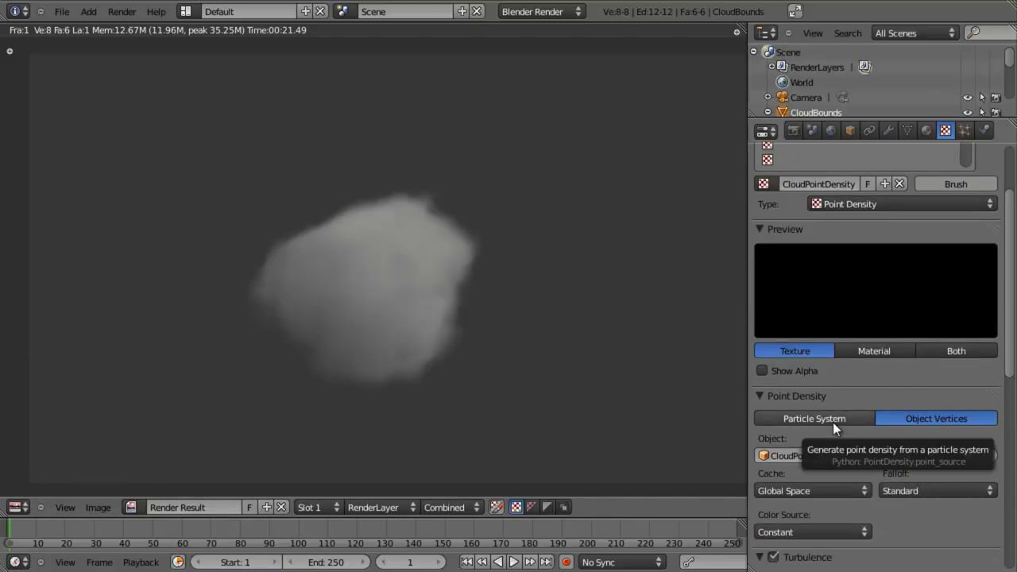
{"action": "scroll", "coordinate": [833, 422], "scroll_direction": "down", "scroll_amount": 3}
{"action": "scroll", "coordinate": [839, 416], "scroll_direction": "up", "scroll_amount": 5}
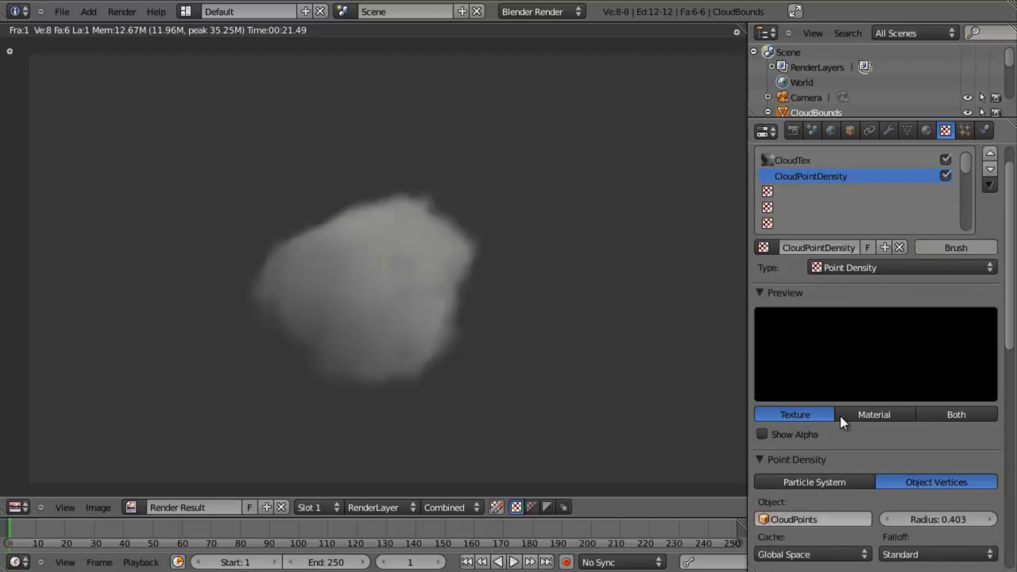
{"action": "left_click", "coordinate": [928, 131]}
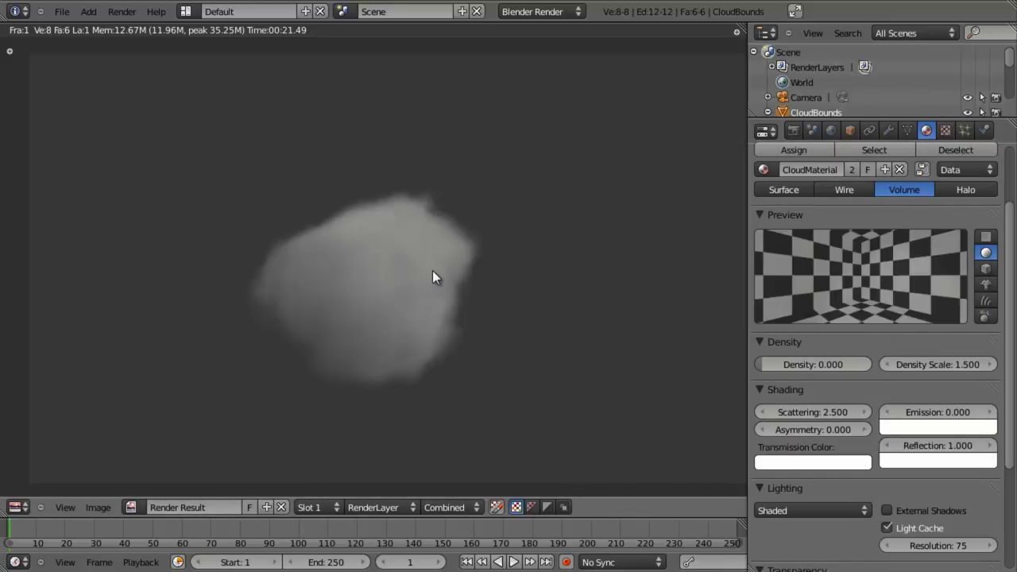
Close the render result and switch CloudBounds from Edit Mode to Object Mode.
{"action": "key", "text": "Escape"}
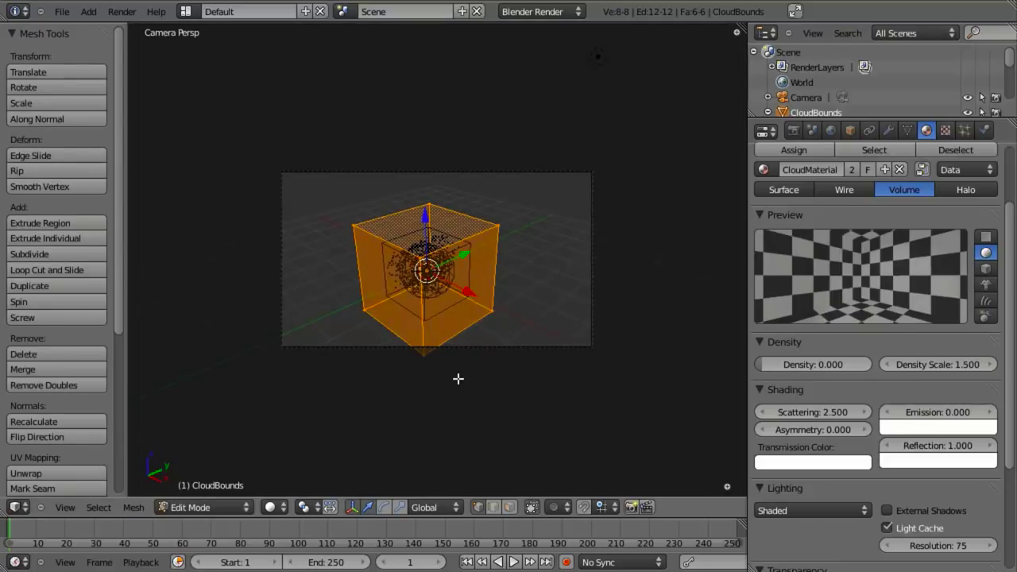
{"action": "key", "text": "Tab"}
{"action": "scroll", "coordinate": [470, 315], "scroll_direction": "down", "scroll_amount": 4}
{"action": "scroll", "coordinate": [469, 311], "scroll_direction": "up", "scroll_amount": 2}
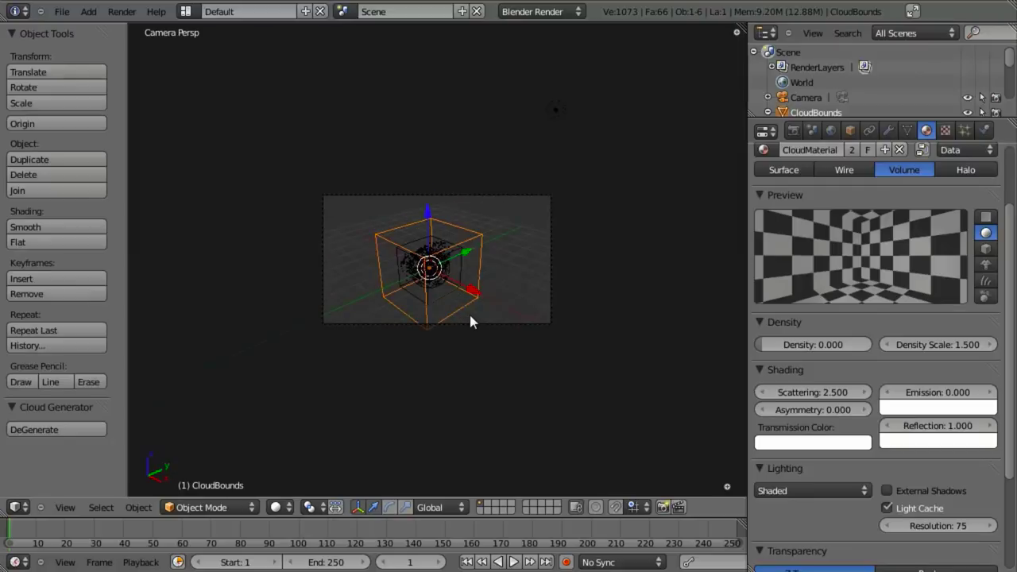
Degenerate the CloudBounds cloud with the Cloud Generator to restore the original definition cube.
{"action": "key", "text": "KP_1"}
{"action": "scroll", "coordinate": [470, 322], "scroll_direction": "down", "scroll_amount": 2}
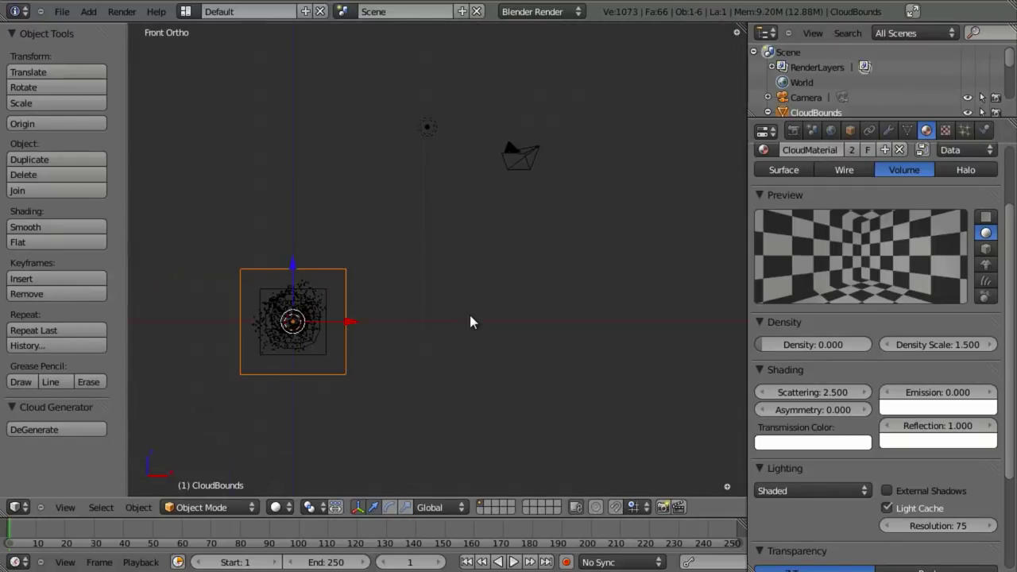
{"action": "middle_click_drag", "start_coordinate": [470, 322], "coordinate": [565, 264], "text": "shift"}
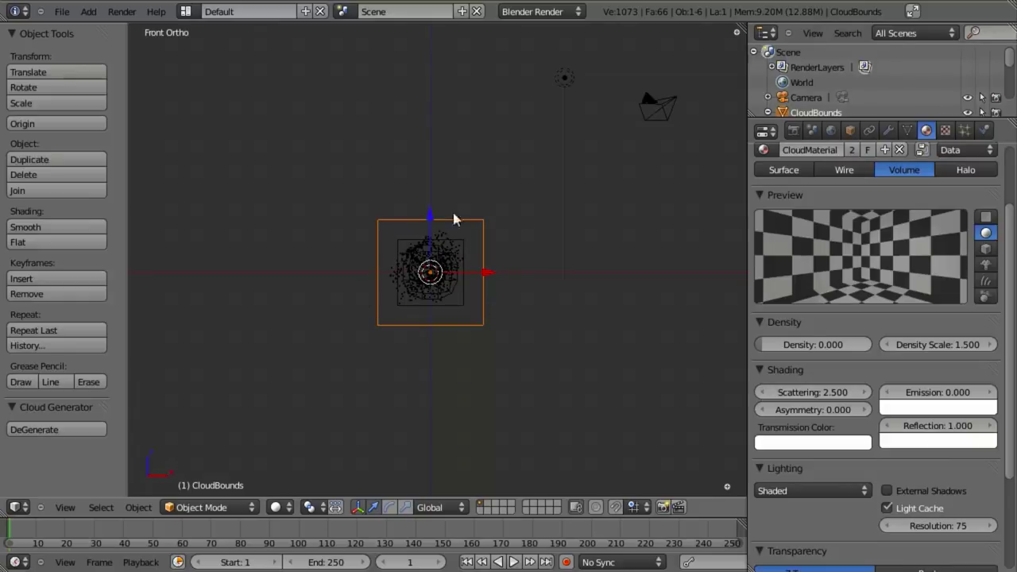
{"action": "middle_click_drag", "start_coordinate": [479, 164], "coordinate": [525, 282]}
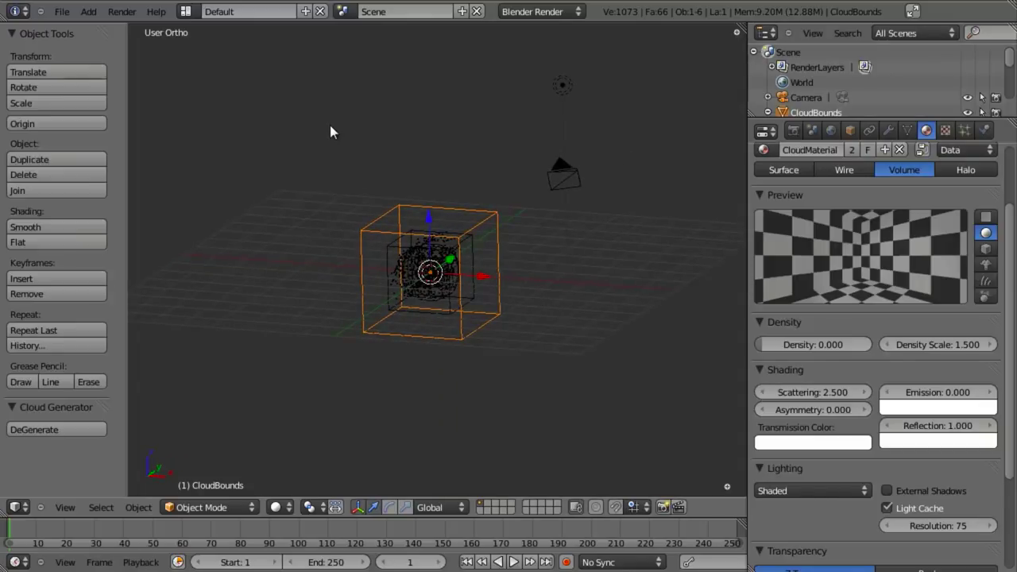
{"action": "left_click", "coordinate": [63, 435]}
{"action": "scroll", "coordinate": [506, 404], "scroll_direction": "up", "scroll_amount": 3}
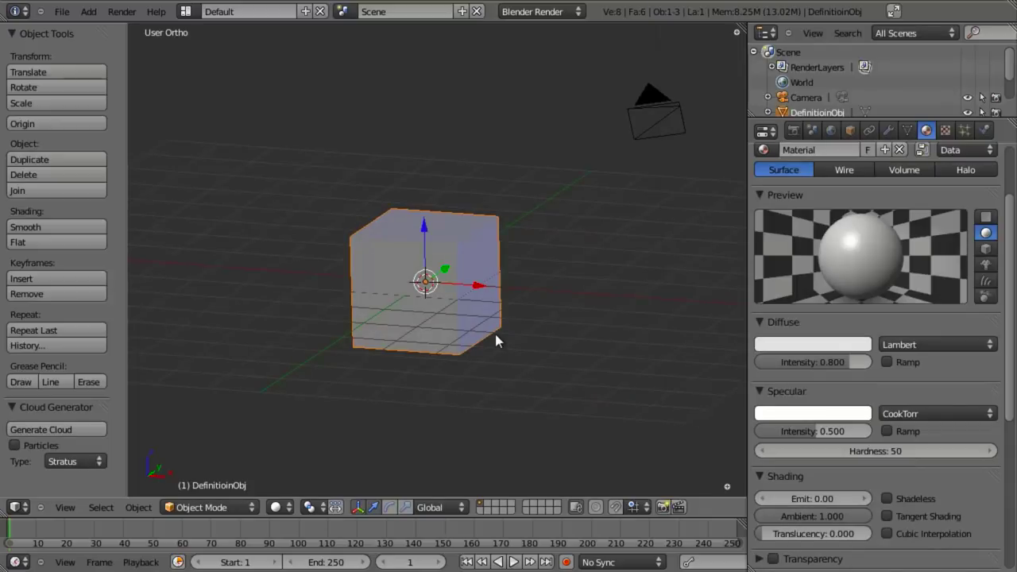
{"action": "scroll", "coordinate": [445, 291], "scroll_direction": "down", "scroll_amount": 3}
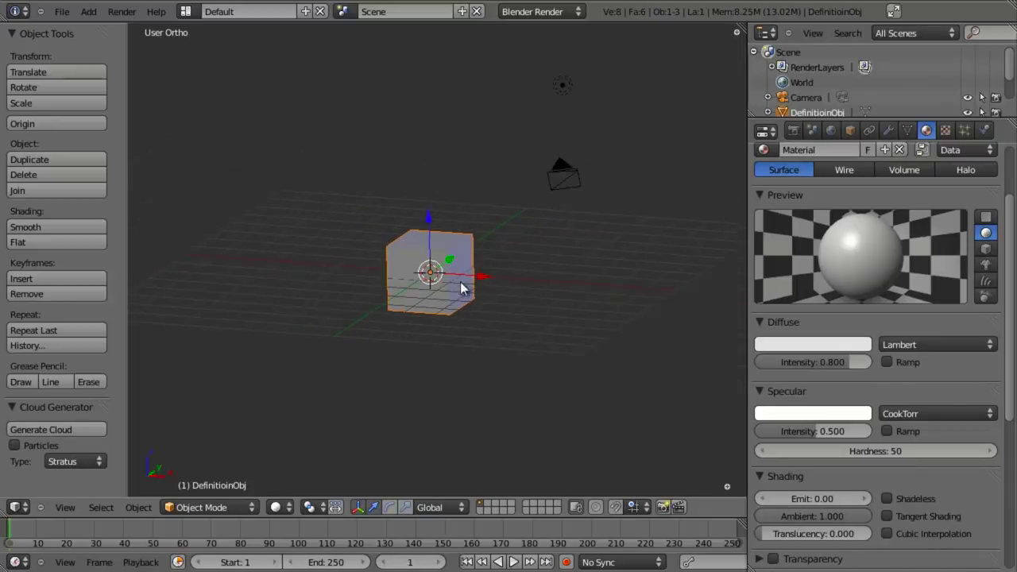
Clear the camera's rotation and location so it sits at the origin, and display the scene in wireframe from the top.
{"action": "middle_click_drag", "start_coordinate": [445, 291], "coordinate": [416, 299]}
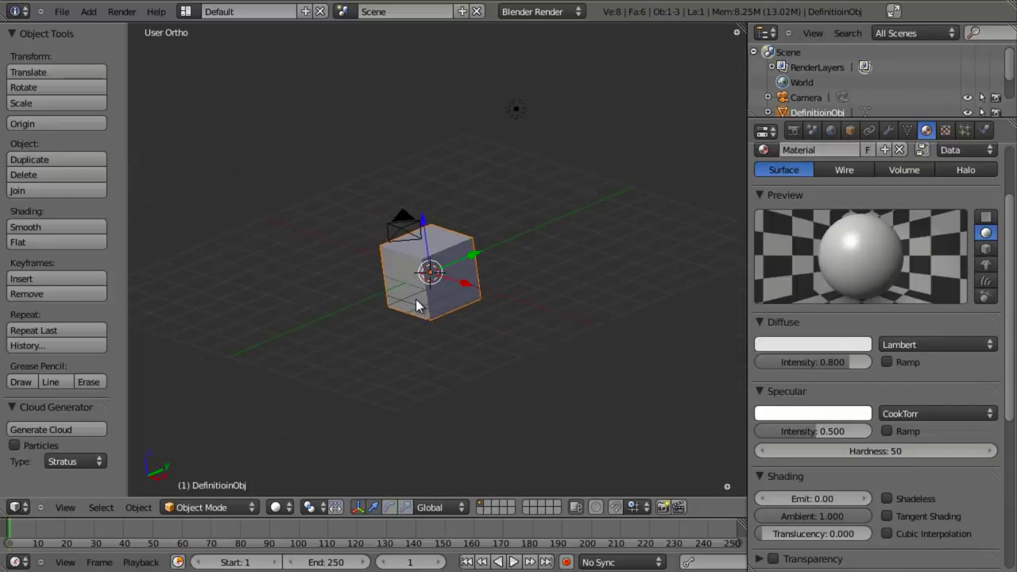
{"action": "scroll", "coordinate": [436, 302], "scroll_direction": "down", "scroll_amount": 4}
{"action": "key", "text": "KP_7"}
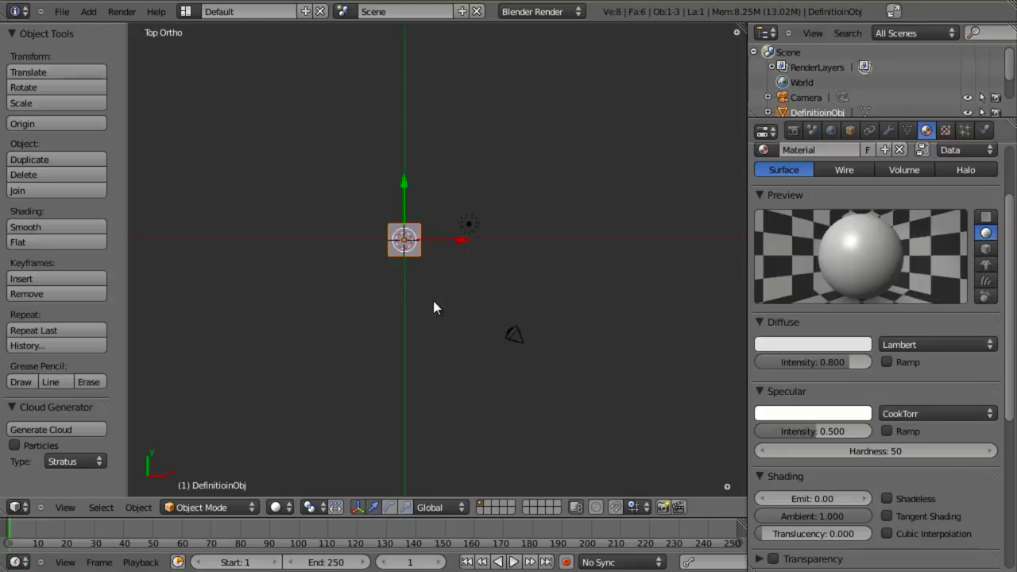
{"action": "right_click", "coordinate": [513, 337]}
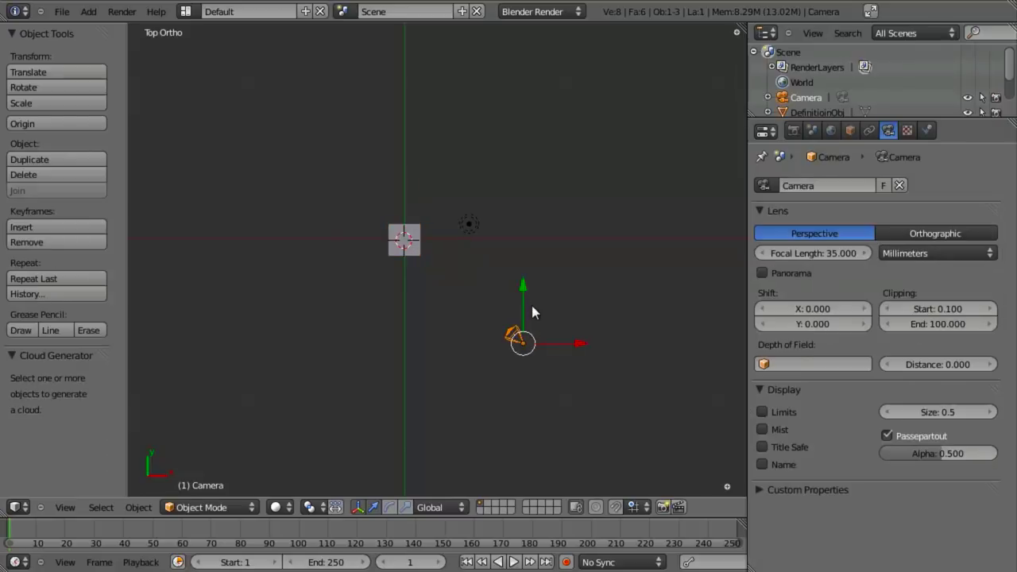
{"action": "key", "text": "KP_0"}
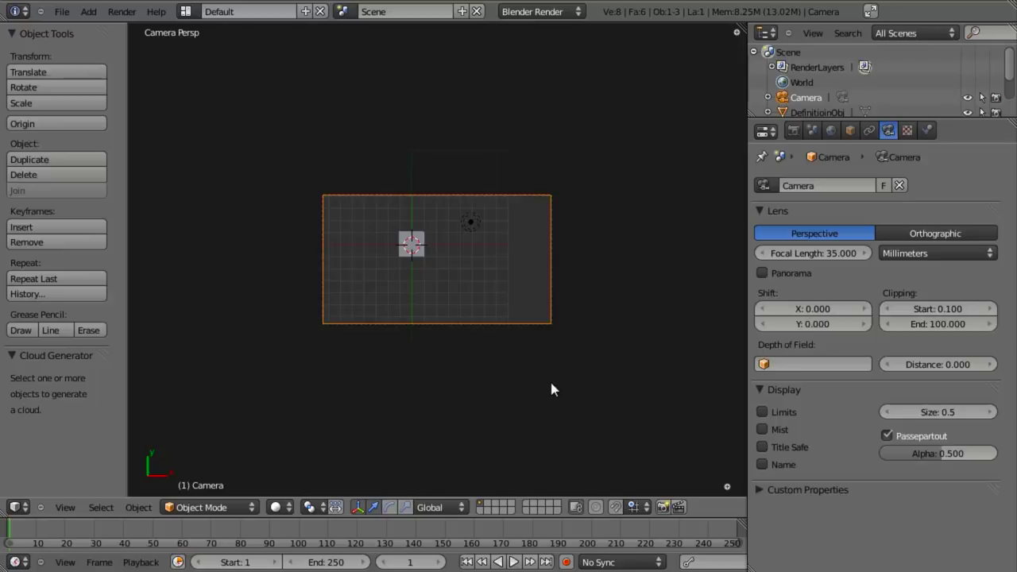
{"action": "key", "text": "KP_7"}
{"action": "key", "text": "z"}
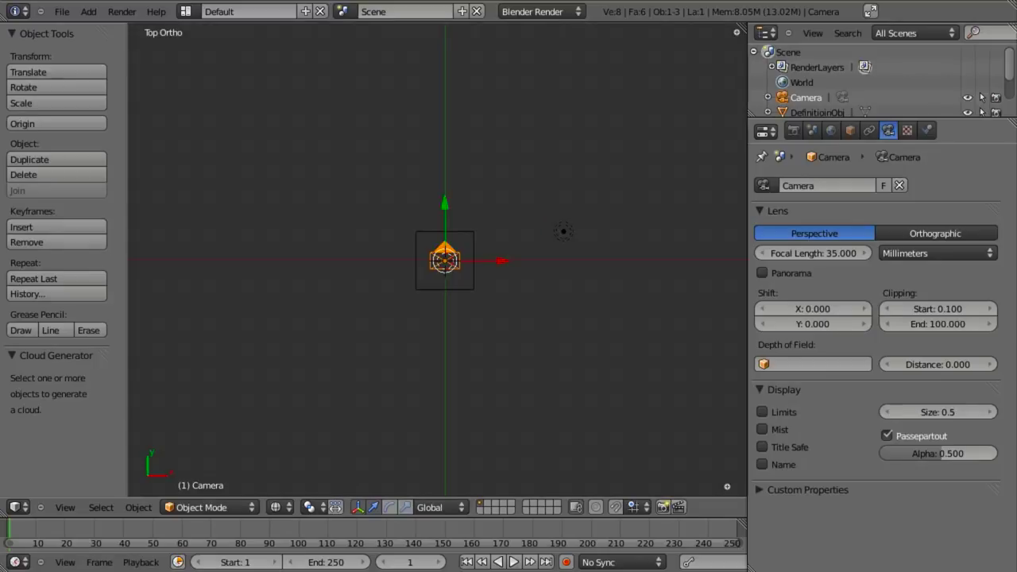
Rotate the camera 90 degrees about the global X axis and view it from the right side.
{"action": "middle_click_drag", "start_coordinate": [496, 233], "coordinate": [430, 345]}
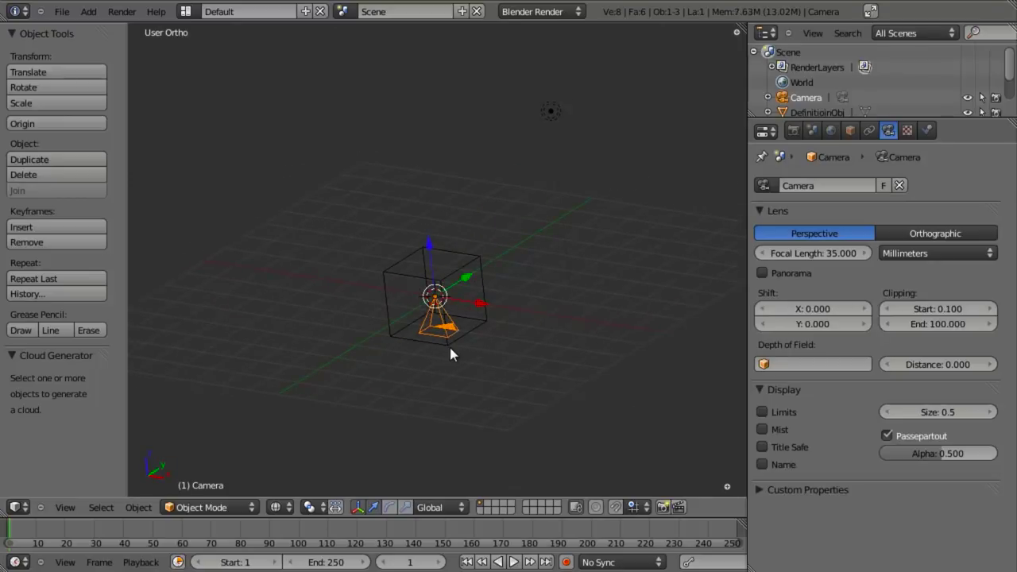
{"action": "scroll", "coordinate": [452, 352], "scroll_direction": "down", "scroll_amount": 2}
{"action": "middle_click_drag", "start_coordinate": [452, 352], "coordinate": [423, 298]}
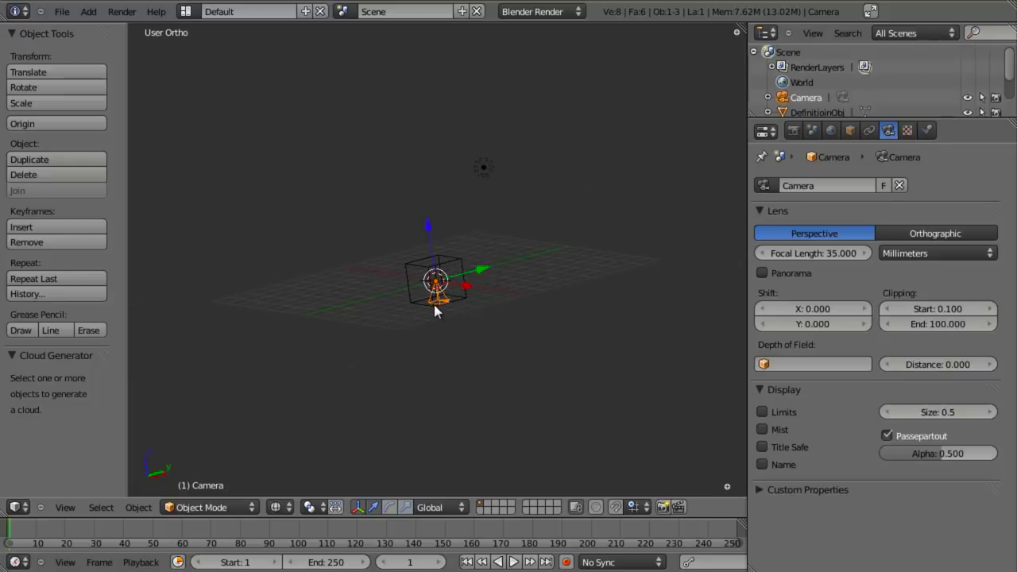
{"action": "scroll", "coordinate": [455, 321], "scroll_direction": "up", "scroll_amount": 3}
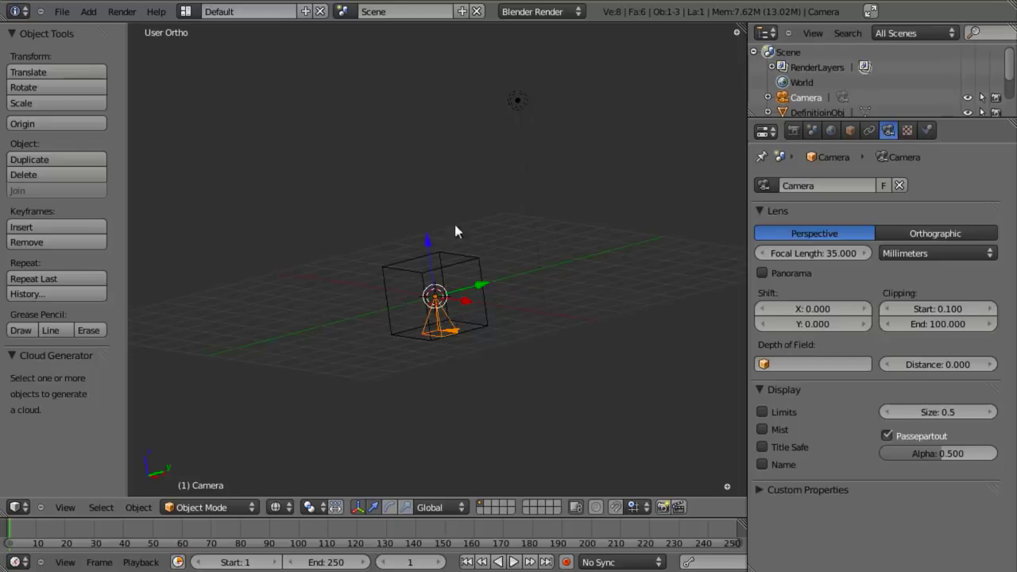
{"action": "key", "text": "KP_1"}
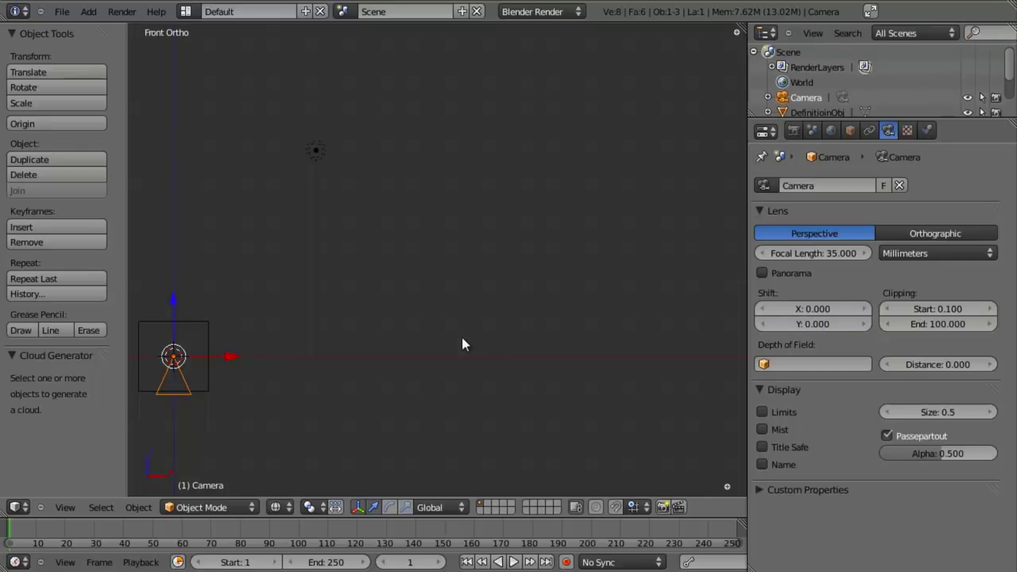
{"action": "middle_click_drag", "start_coordinate": [446, 331], "coordinate": [664, 286], "text": "shift"}
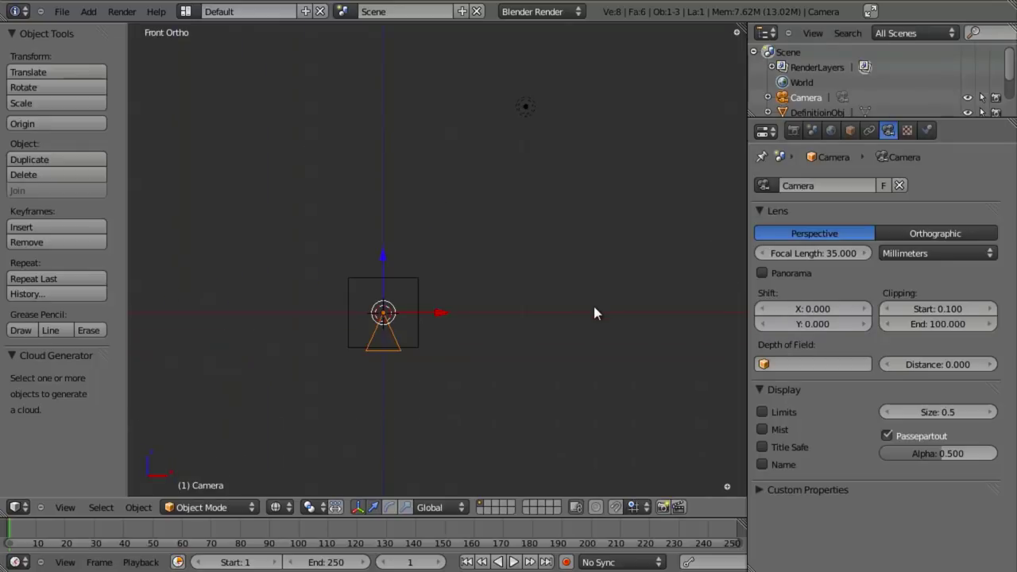
{"action": "key", "text": "r"}
{"action": "key", "text": "x"}
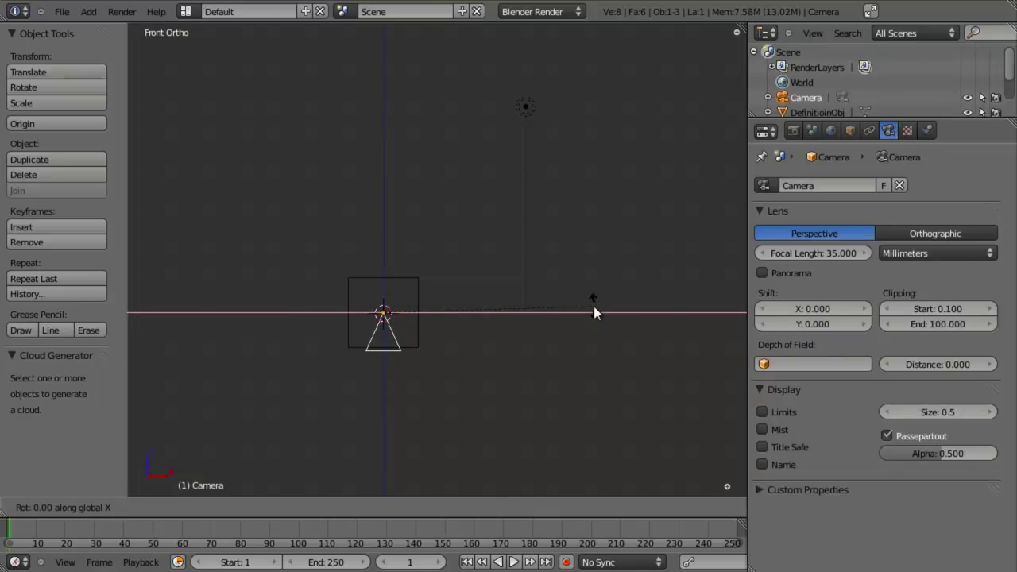
{"action": "type", "text": "90"}
{"action": "key", "text": "Return"}
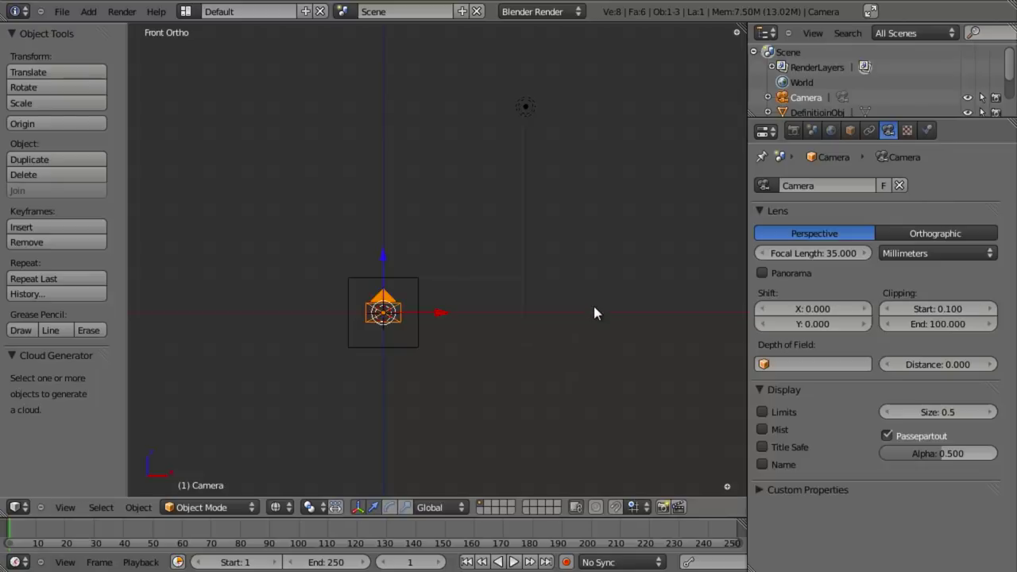
{"action": "key", "text": "ctrl+KP_3"}
{"action": "middle_click_drag", "start_coordinate": [435, 334], "coordinate": [390, 319], "text": "shift"}
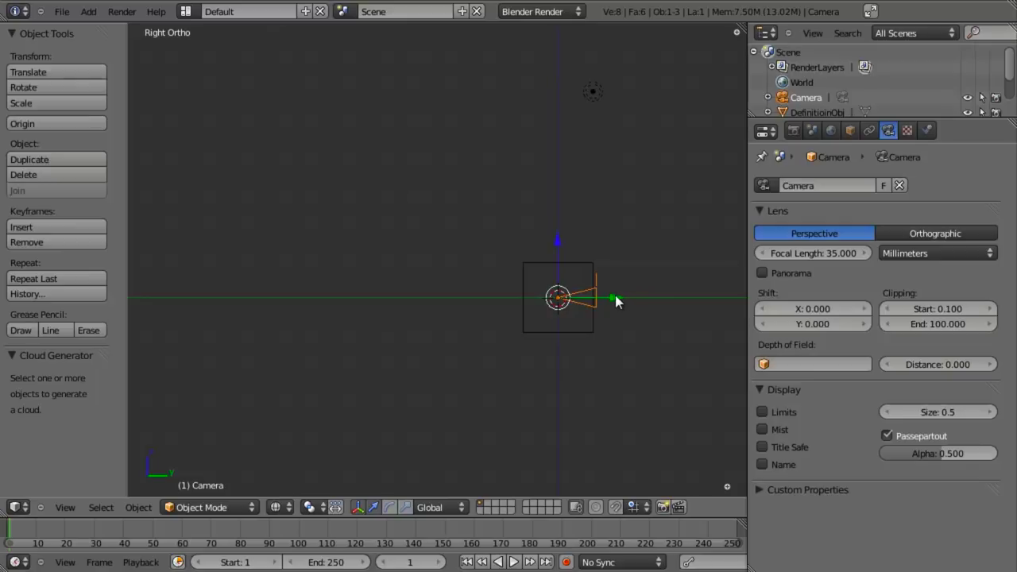
Move the camera back along the negative Y axis to frame the cube in the camera view.
{"action": "left_click_drag", "start_coordinate": [617, 300], "coordinate": [342, 291]}
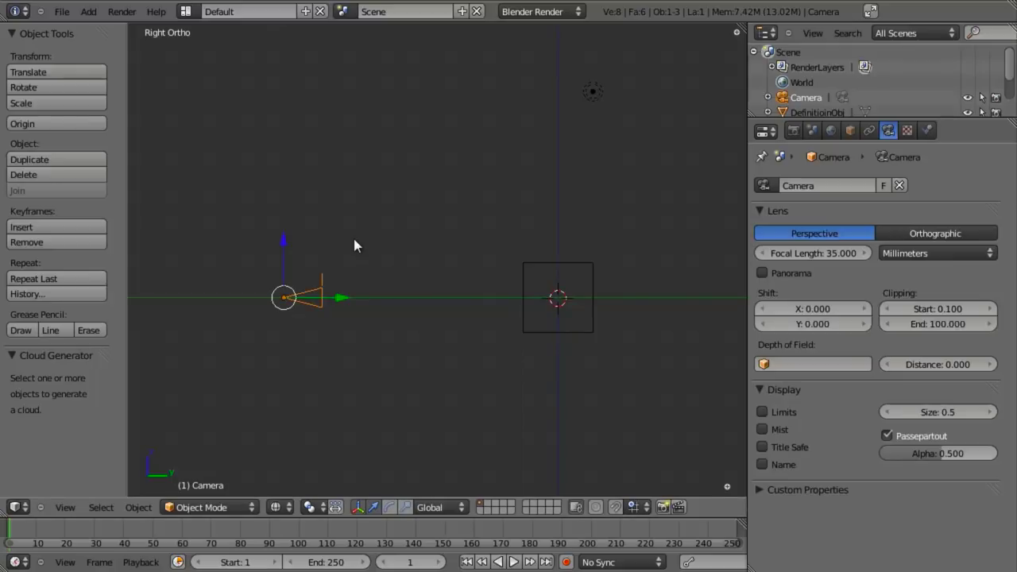
{"action": "key", "text": "KP_0"}
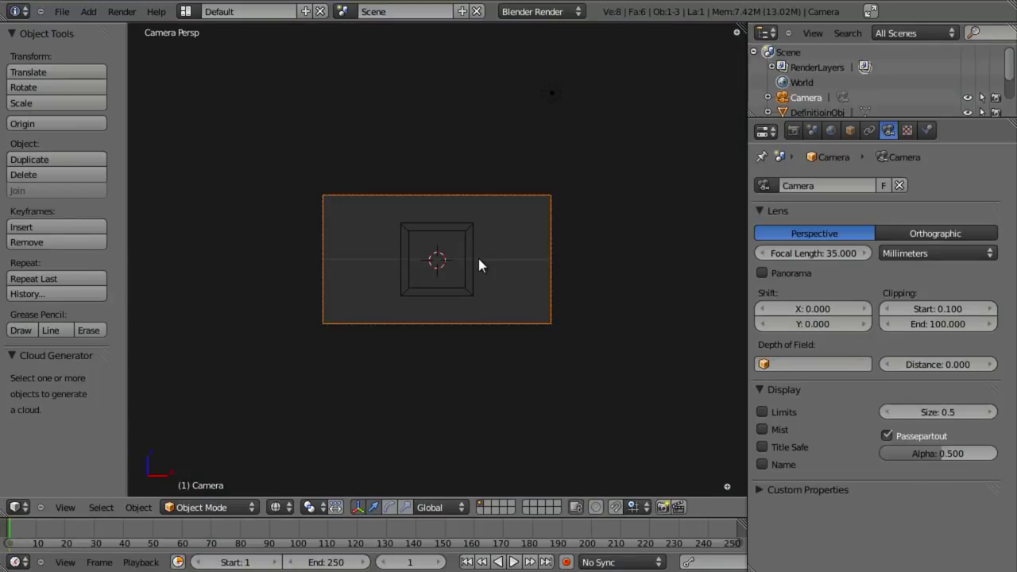
Select the lamp in the top view, change its type to Sun and enable its Sky option.
{"action": "key", "text": "KP_7"}
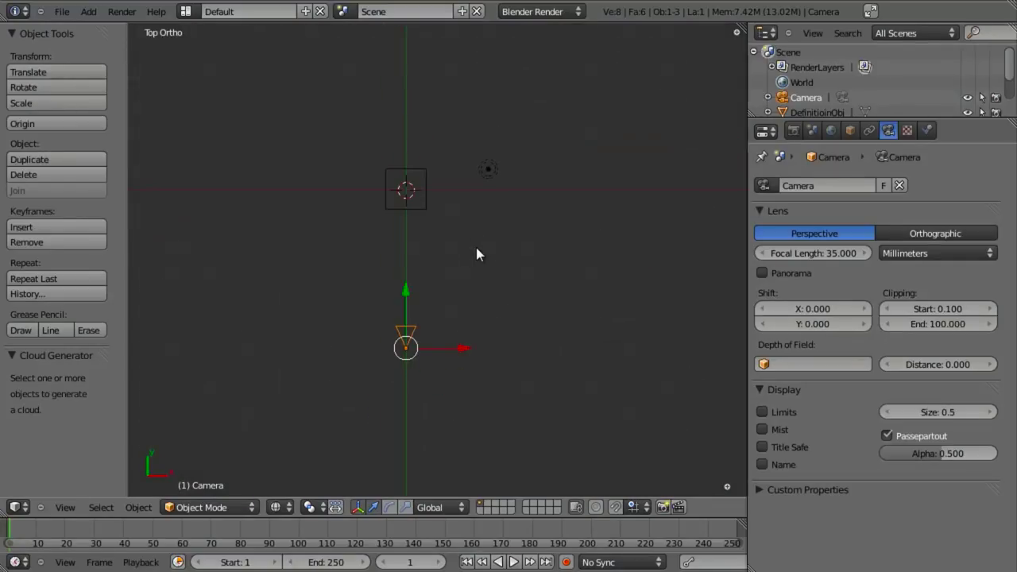
{"action": "right_click", "coordinate": [487, 170]}
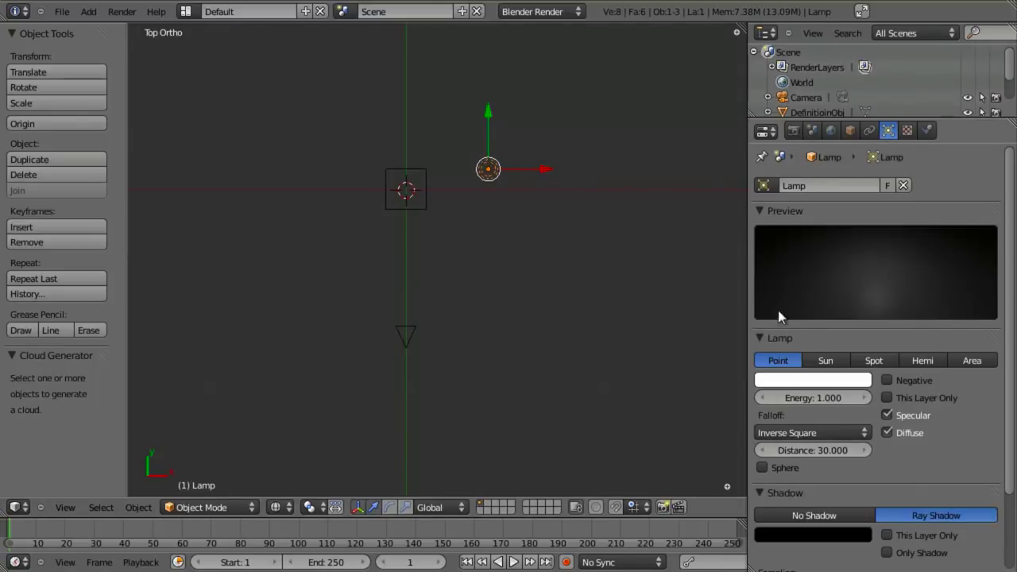
{"action": "left_click", "coordinate": [827, 362]}
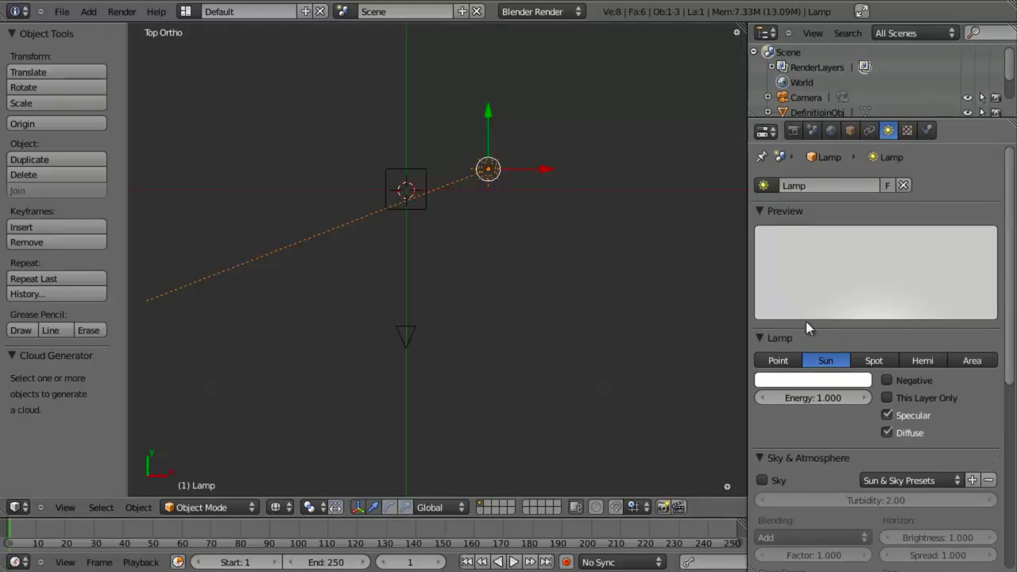
{"action": "scroll", "coordinate": [783, 395], "scroll_direction": "down", "scroll_amount": 3}
{"action": "left_click", "coordinate": [763, 384]}
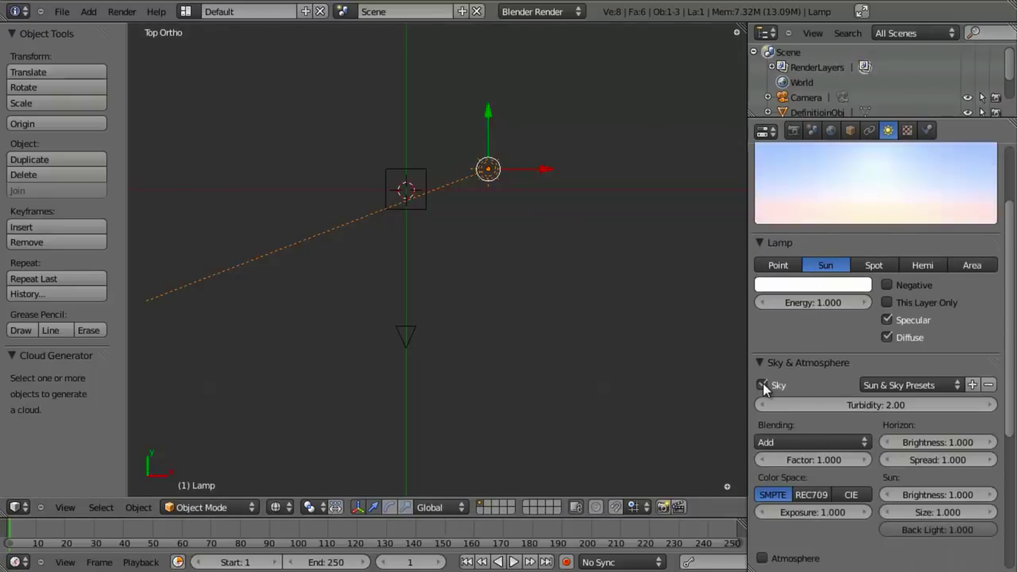
{"action": "scroll", "coordinate": [890, 407], "scroll_direction": "up", "scroll_amount": 2}
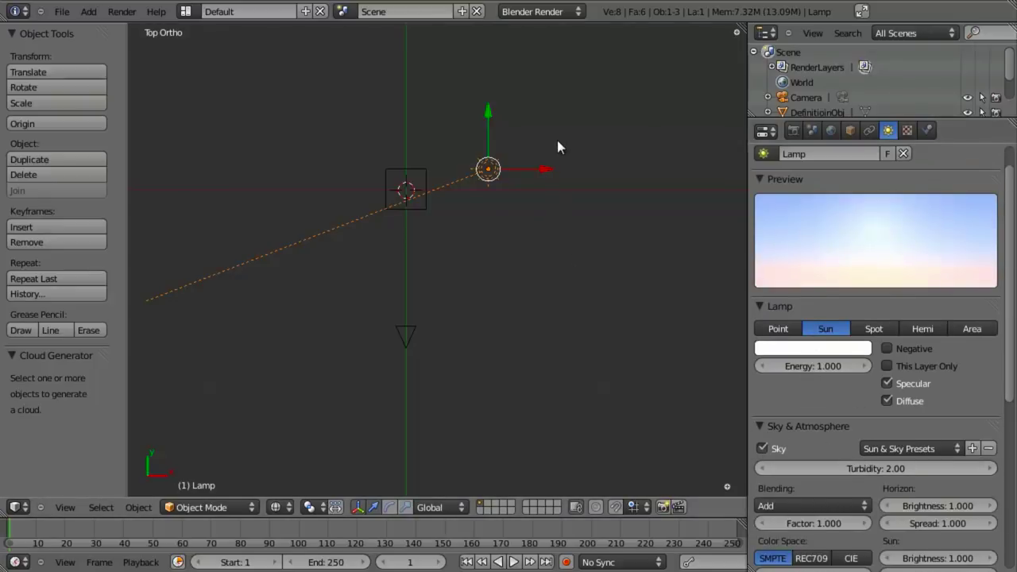
In the top view, move the sun about -12.5 units in X and -2 in Y, and rotate it to aim at the cube.
{"action": "key", "text": "r"}
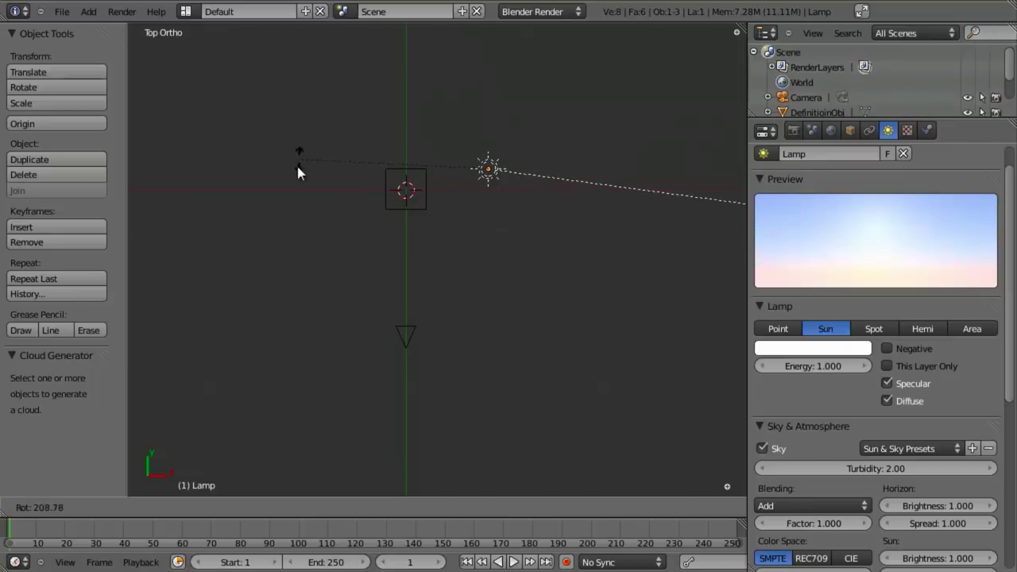
{"action": "left_click", "coordinate": [301, 176]}
{"action": "key", "text": "g"}
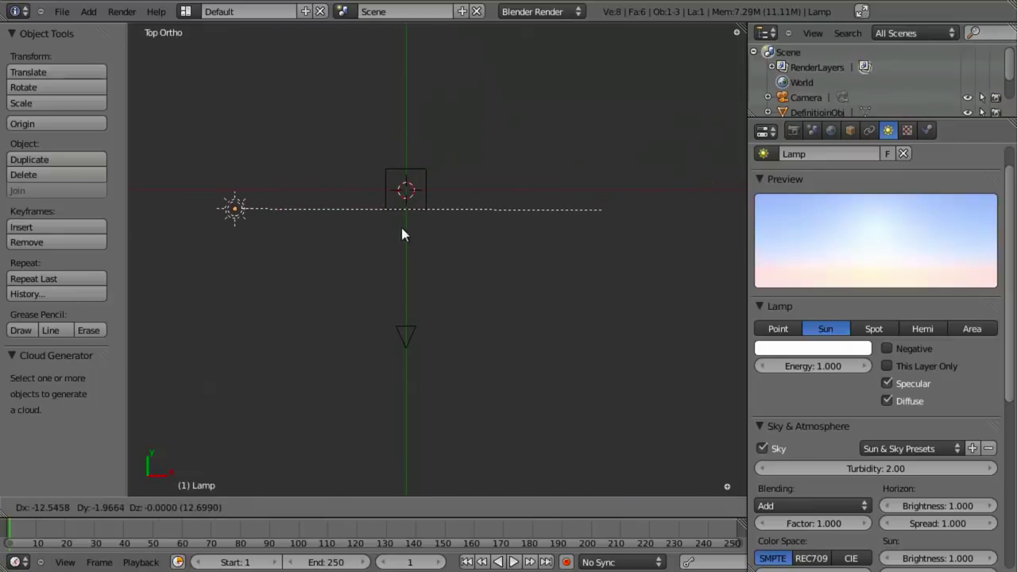
{"action": "left_click", "coordinate": [401, 232]}
{"action": "key", "text": "r"}
{"action": "left_click", "coordinate": [573, 266]}
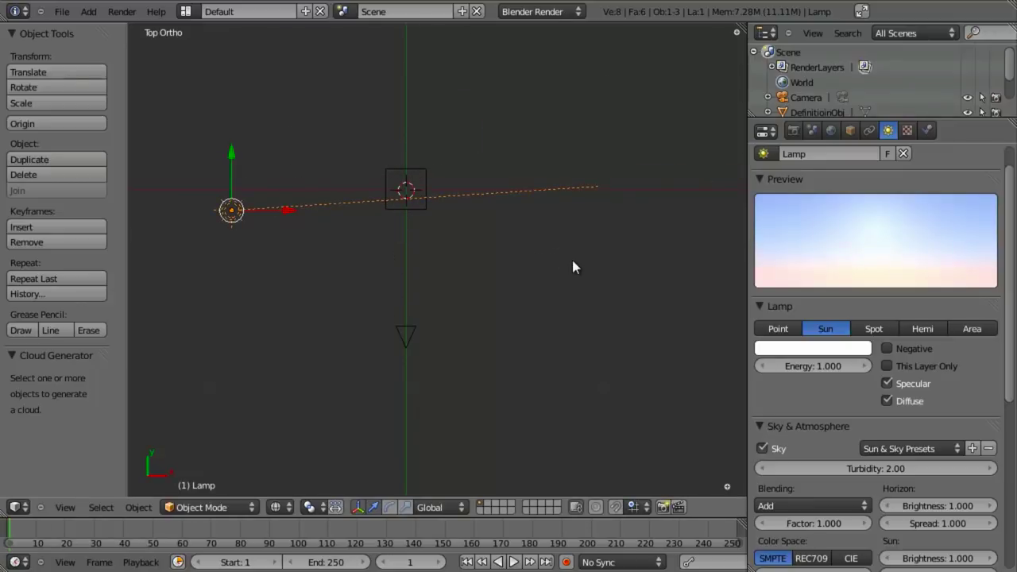
Switch to the front view and make a test render to check the sky and the cube's lighting.
{"action": "key", "text": "KP_1"}
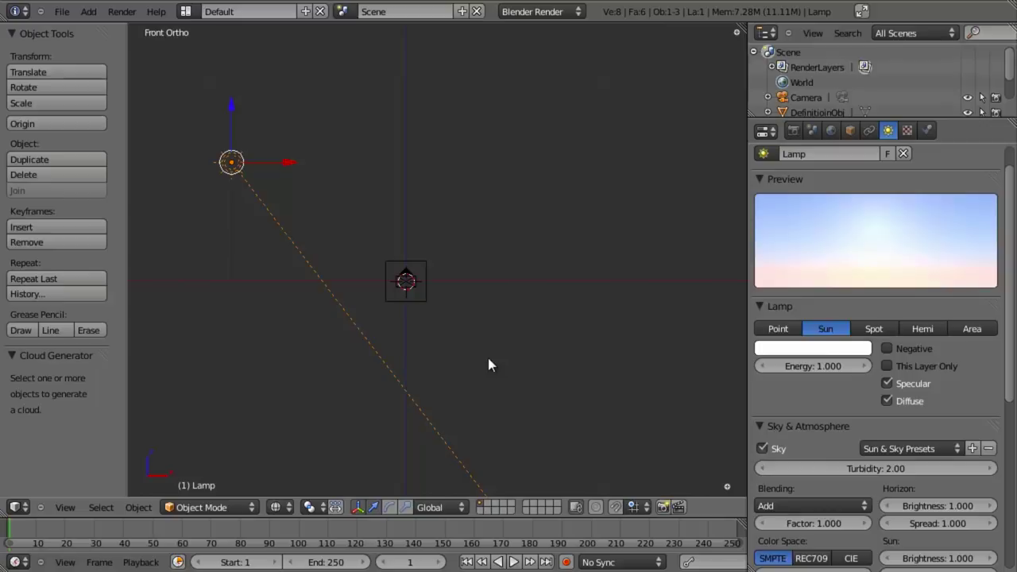
{"action": "key", "text": "F12"}
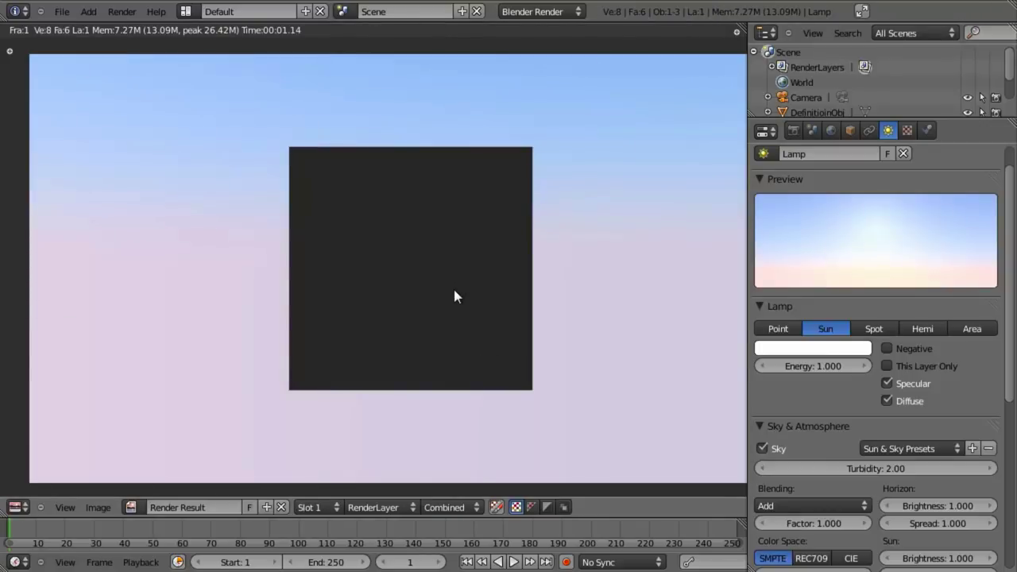
{"action": "key", "text": "Escape"}
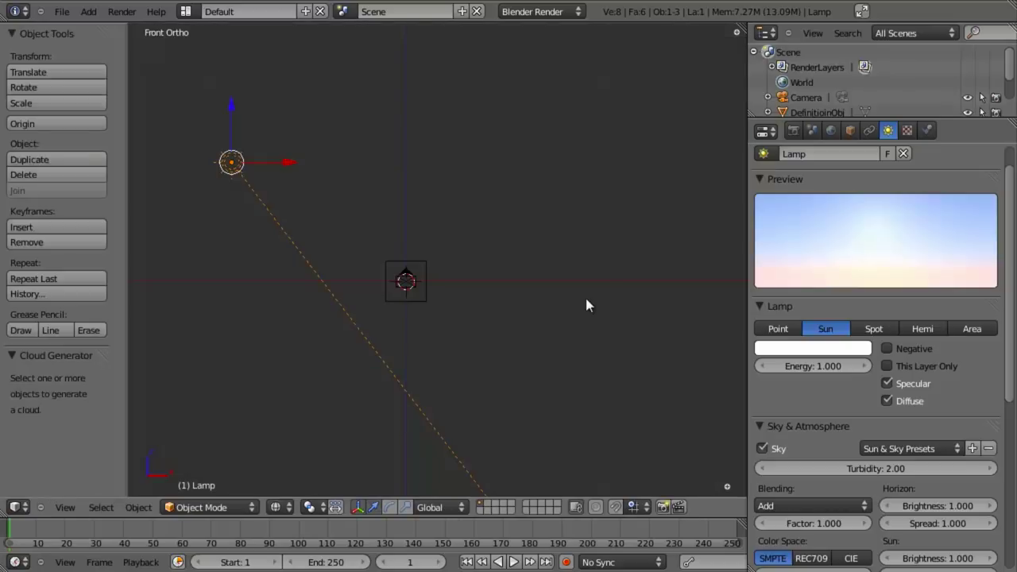
Rotate the sun to point more steeply downward in the front view and start a test render.
{"action": "key", "text": "r"}
{"action": "left_click", "coordinate": [549, 406]}
{"action": "key", "text": "F12"}
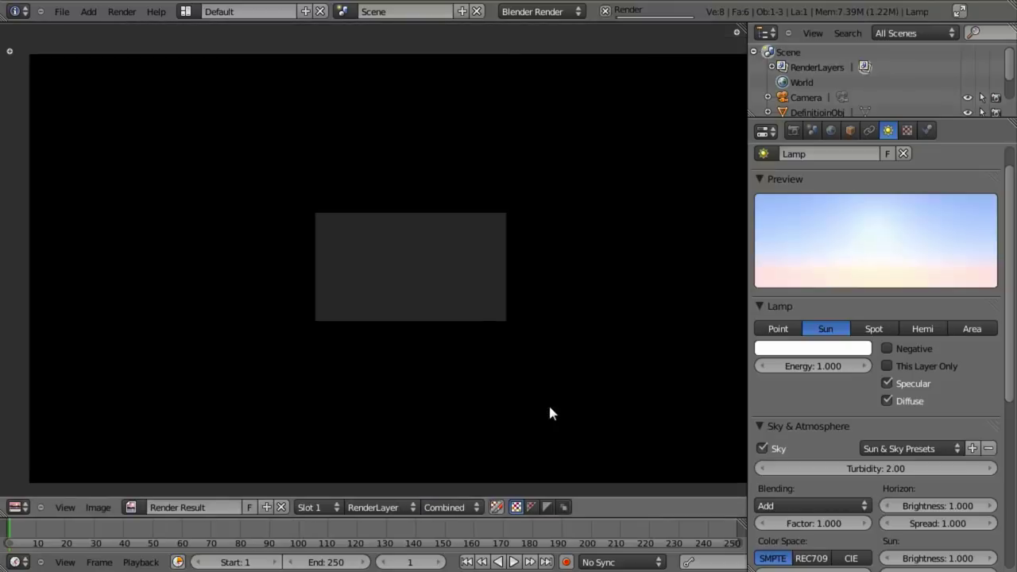
{"action": "key", "text": "Escape"}
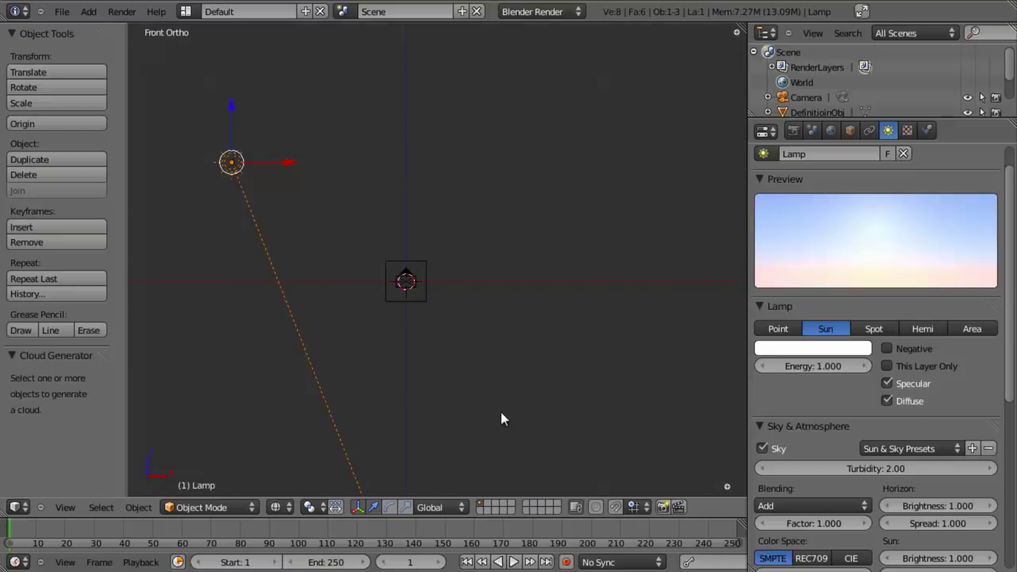
Rotate the sun to a shallower angle in the front view and check the sky with a test render.
{"action": "key", "text": "r"}
{"action": "left_click", "coordinate": [556, 140]}
{"action": "key", "text": "F12"}
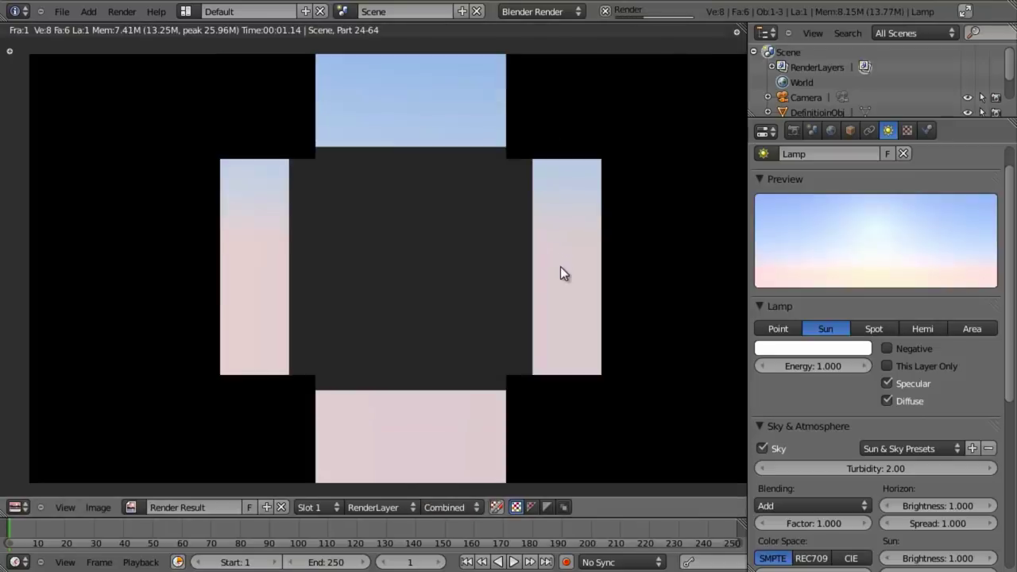
{"action": "key", "text": "Escape"}
Tilt the sun steeply downward again from its shallow angle and test render the scene.
{"action": "key", "text": "r"}
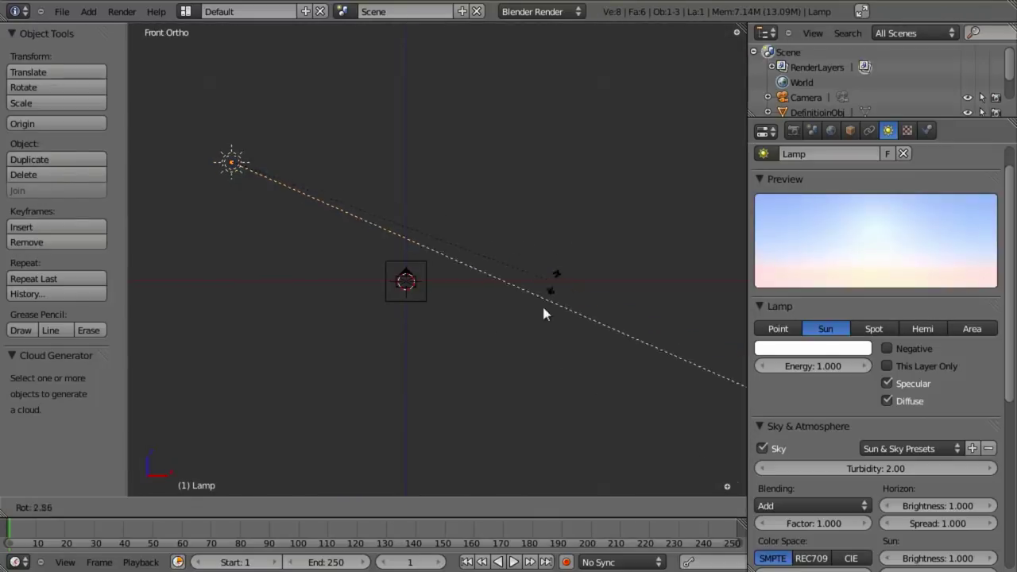
{"action": "left_click", "coordinate": [413, 238]}
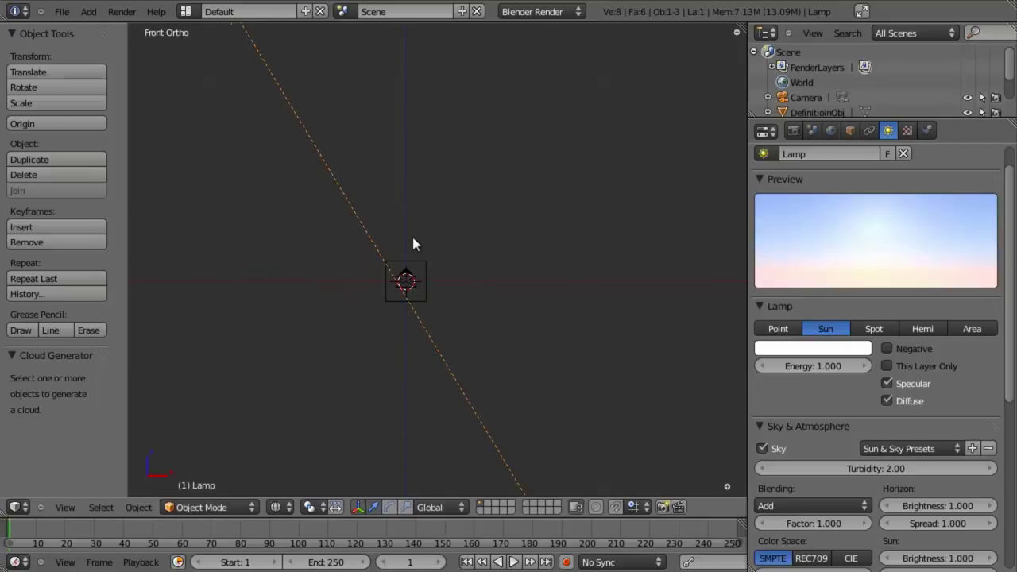
{"action": "key", "text": "F12"}
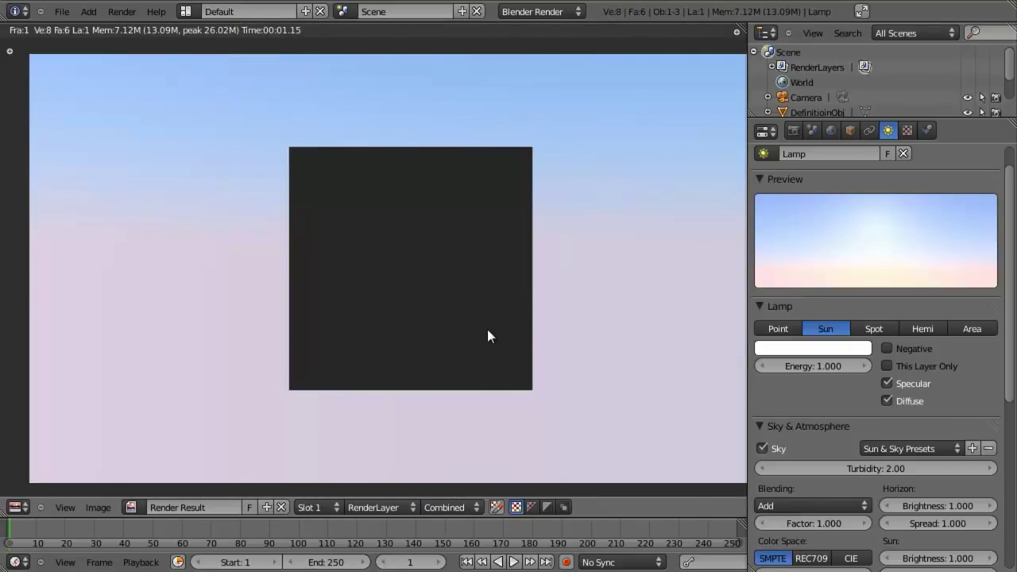
{"action": "key", "text": "Escape"}
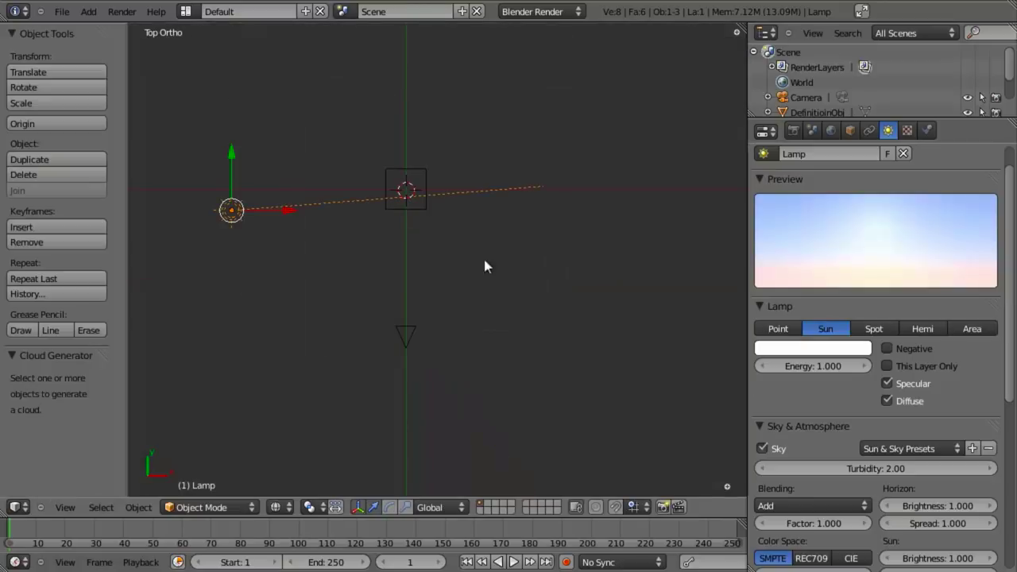
In the top view, rotate the sun counterclockwise to point behind the cube, and start a test render.
{"action": "key", "text": "r"}
{"action": "left_click", "coordinate": [444, 101]}
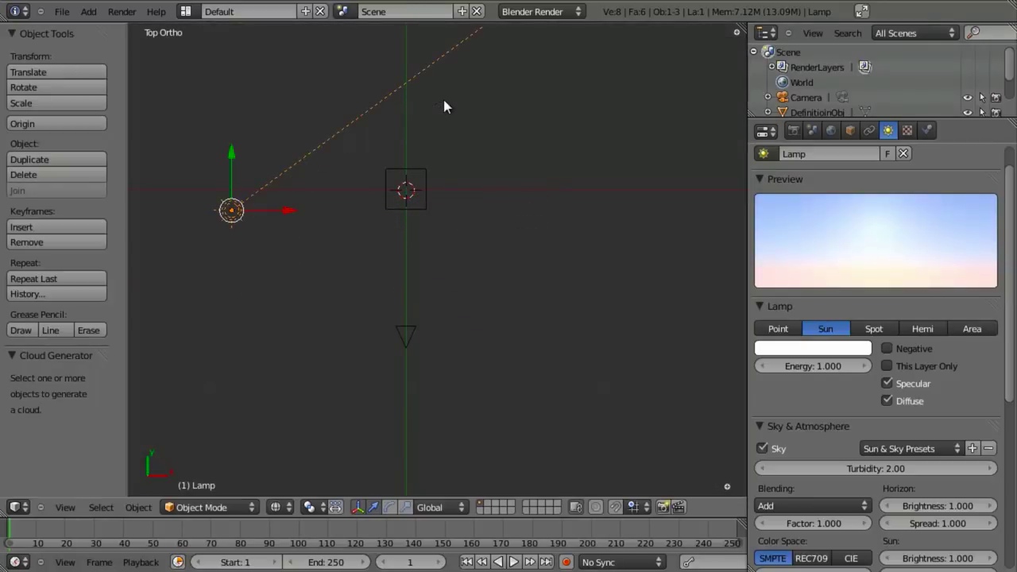
{"action": "key", "text": "F12"}
{"action": "key", "text": "Escape"}
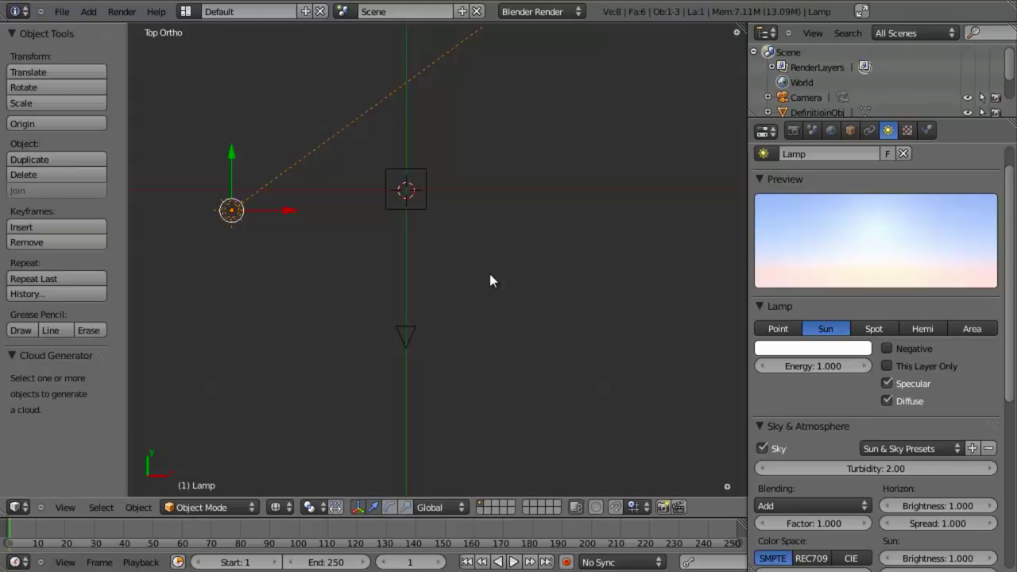
Rotate the sun slightly back toward the cube in the top view and check the lighting with a test render.
{"action": "key", "text": "r"}
{"action": "left_click", "coordinate": [503, 376]}
{"action": "key", "text": "F12"}
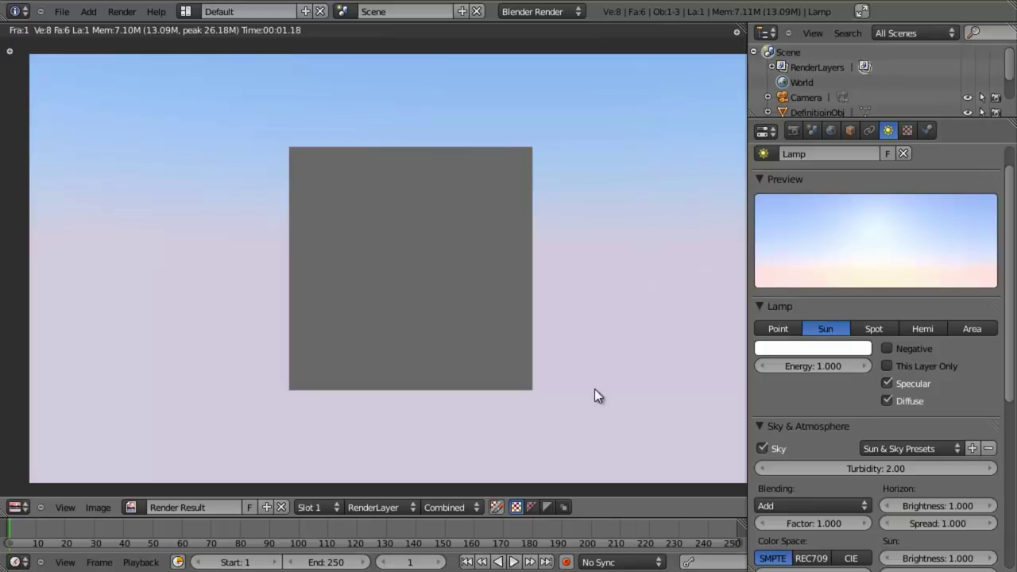
{"action": "key", "text": "Escape"}
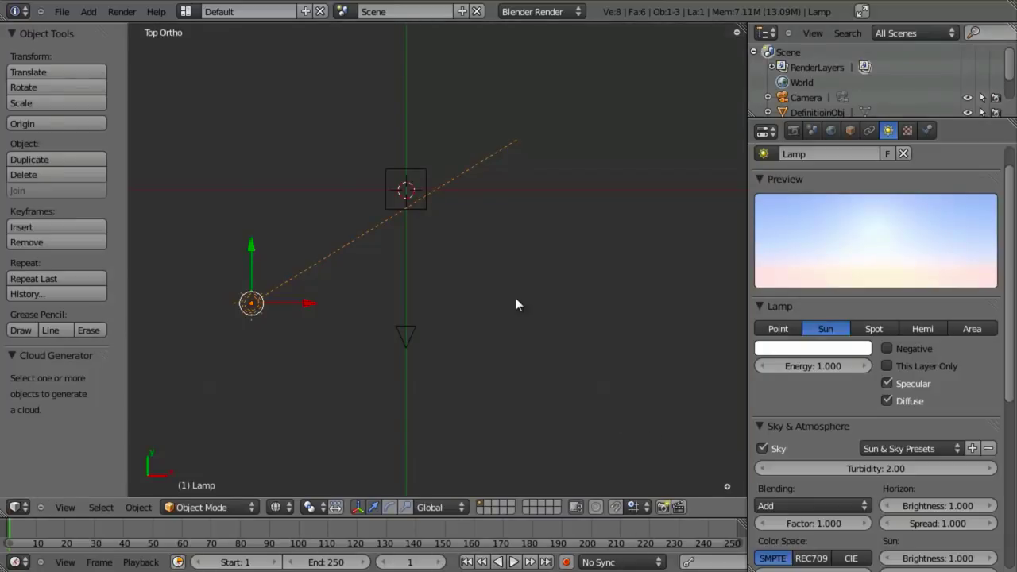
Generate a Stratus cloud from the definition cube with the Cloud Generator and start rendering it.
{"action": "right_click", "coordinate": [408, 184]}
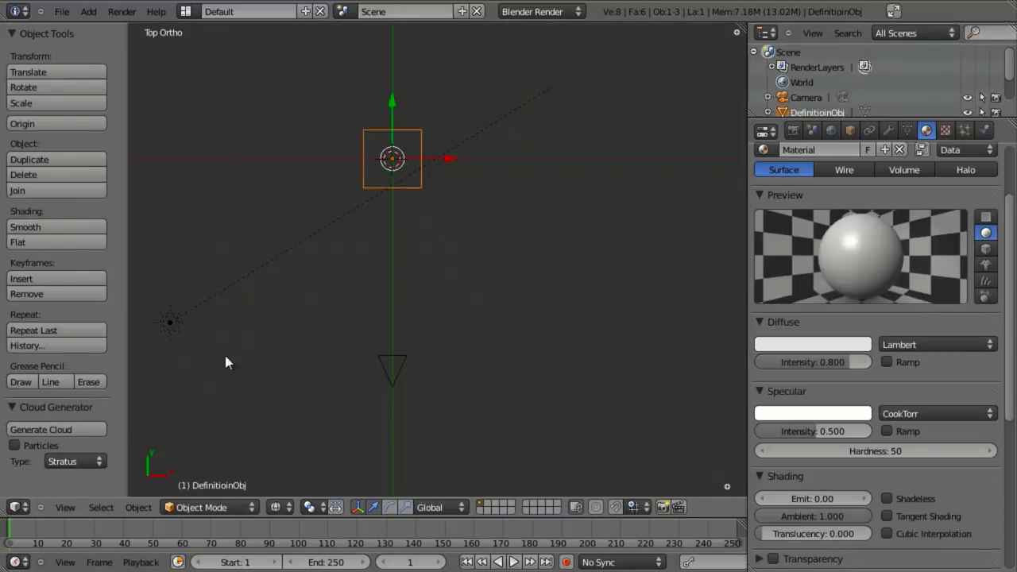
{"action": "left_click", "coordinate": [60, 427]}
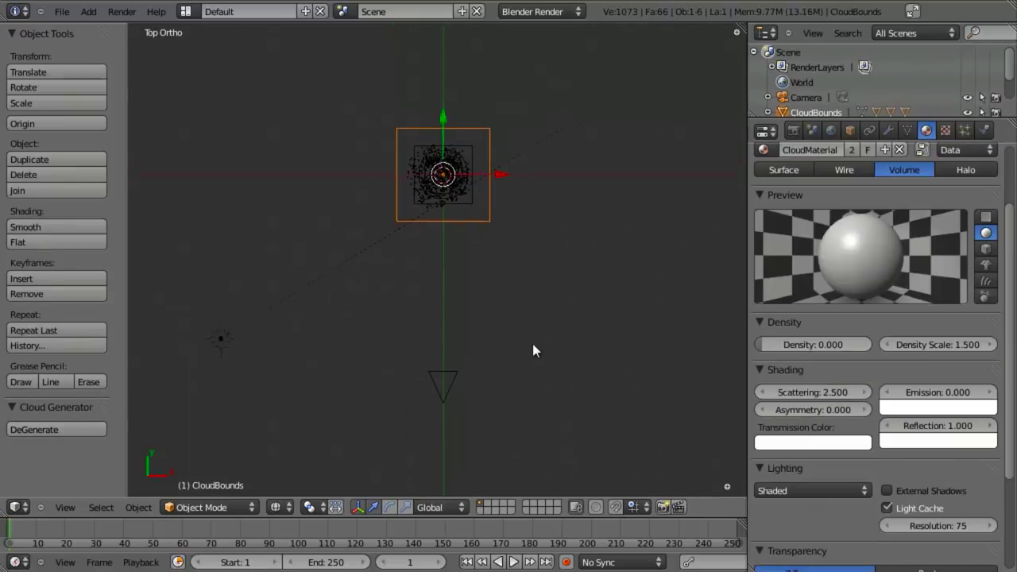
{"action": "key", "text": "F12"}
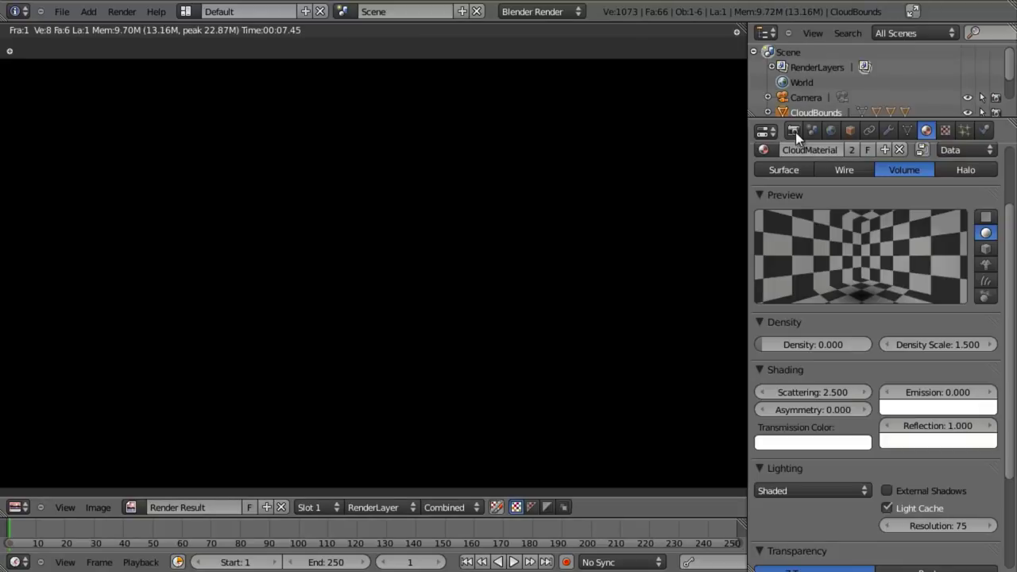
Set the render resolution to 848 by 348 pixels and render the cloud again.
{"action": "left_click", "coordinate": [795, 132]}
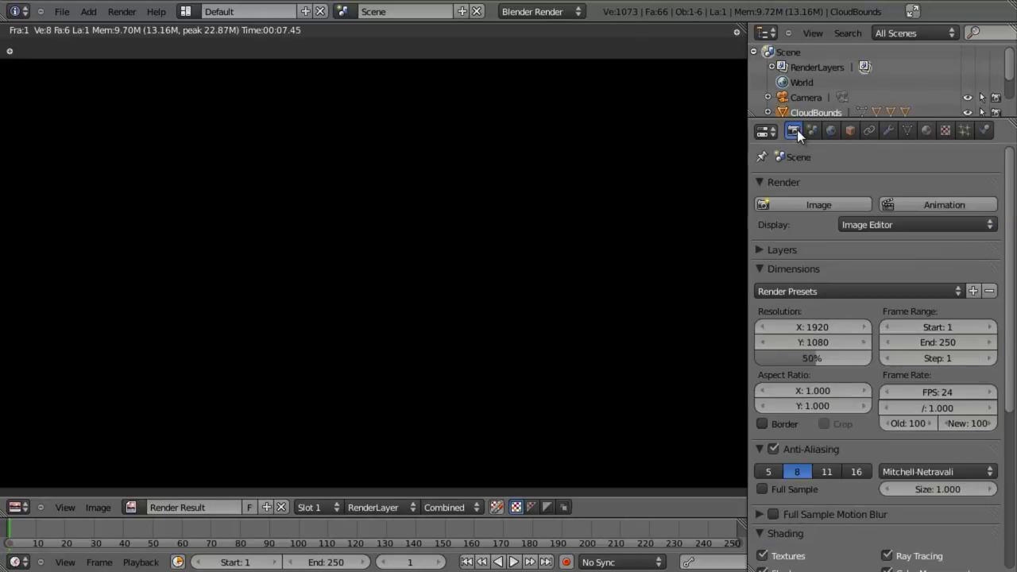
{"action": "left_click", "coordinate": [831, 326]}
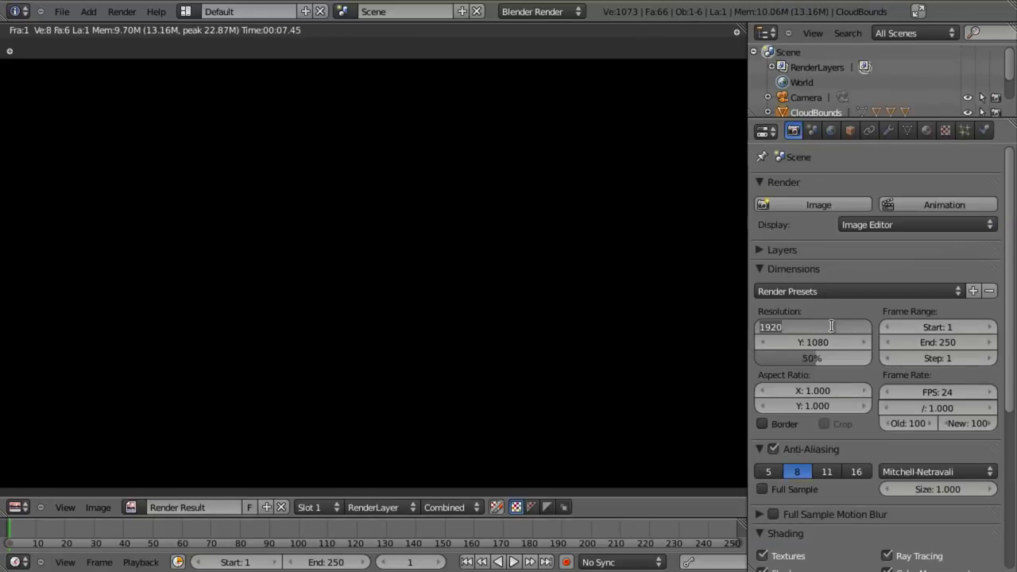
{"action": "type", "text": "848"}
{"action": "key", "text": "Tab"}
{"action": "type", "text": "34"}
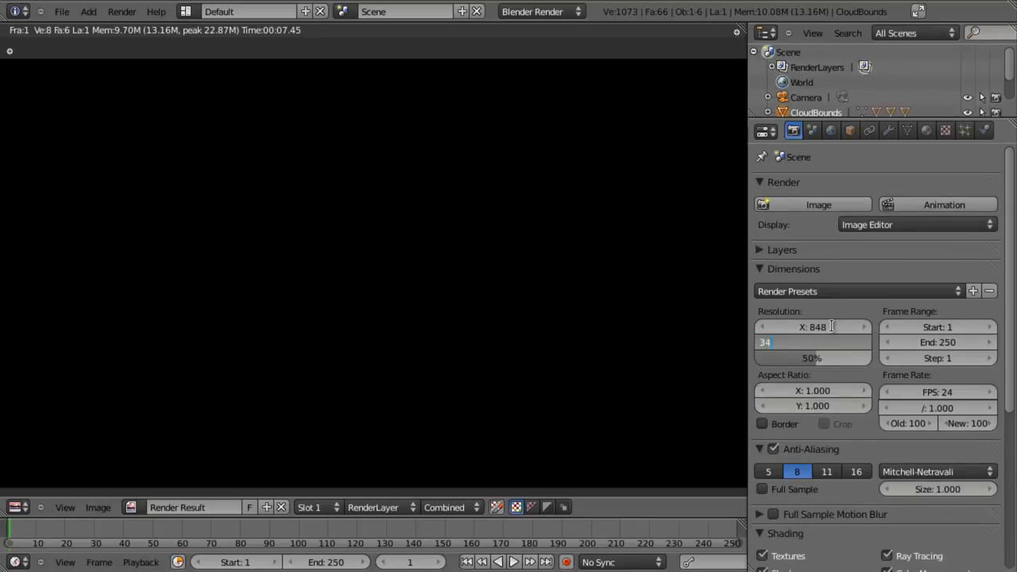
{"action": "type", "text": "8"}
{"action": "key", "text": "Tab"}
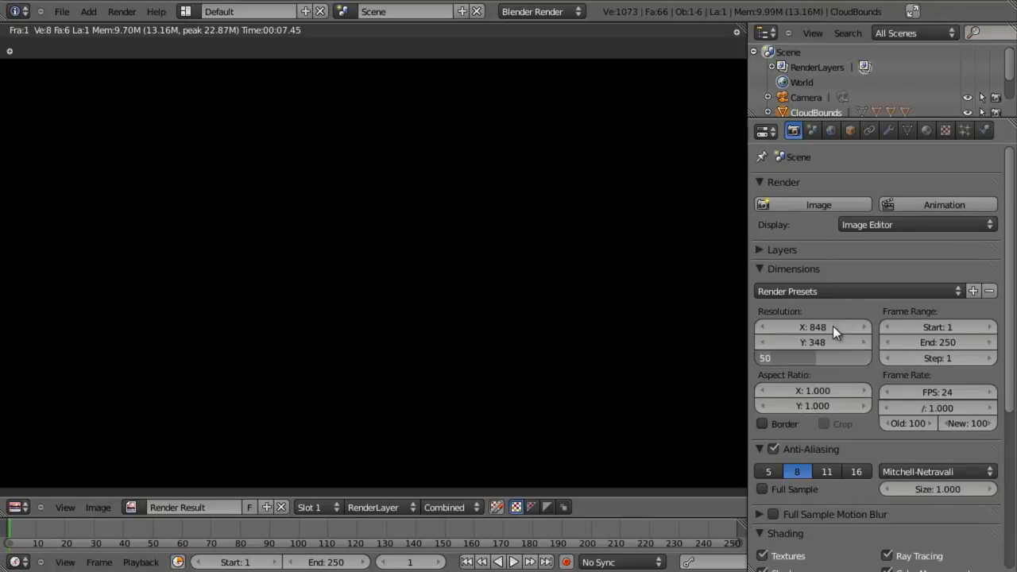
{"action": "key", "text": "Return"}
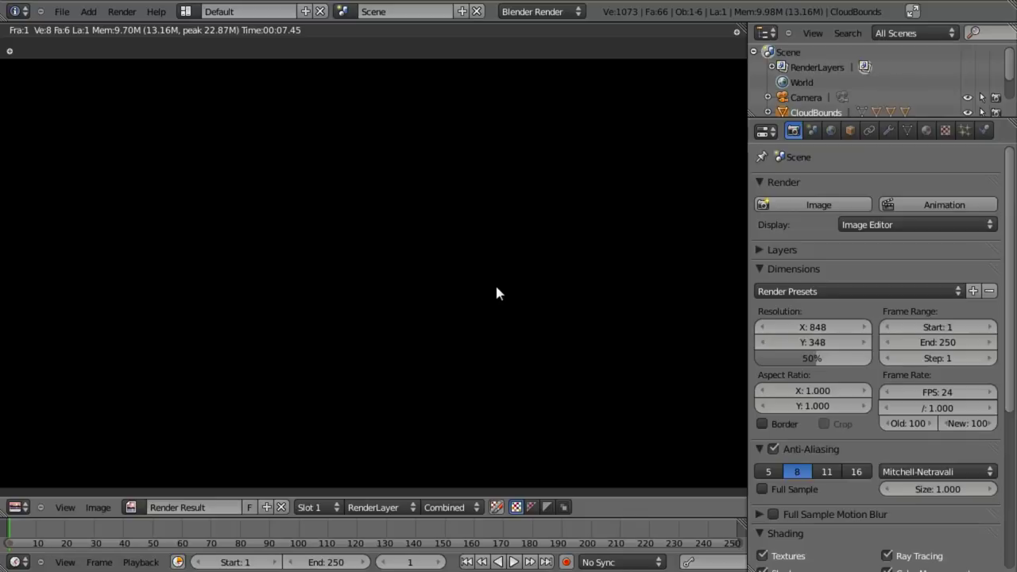
{"action": "key", "text": "F12"}
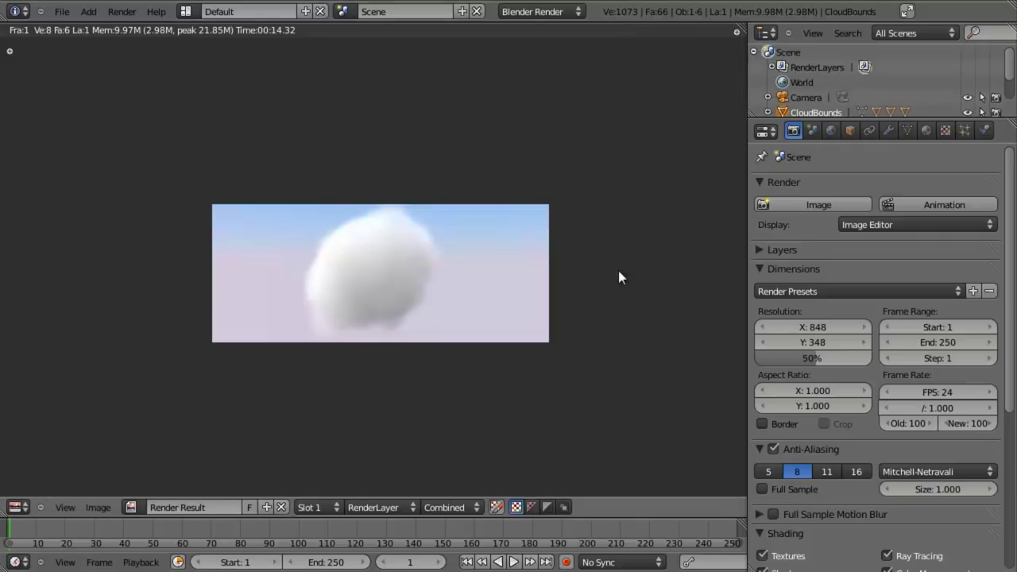
{"action": "key", "text": "Escape"}
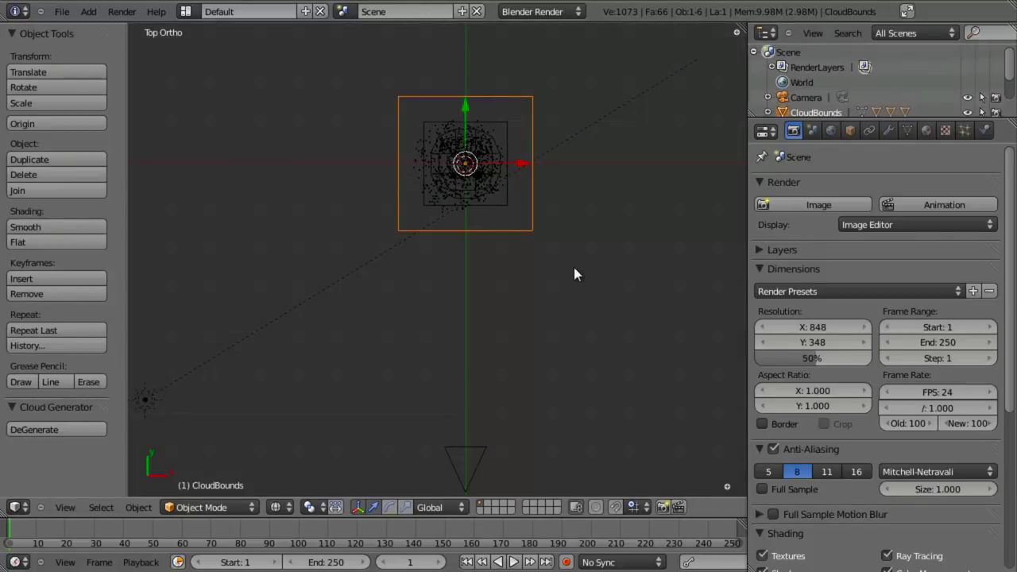
Center the view on CloudBounds and degenerate the cloud with the Cloud Generator.
{"action": "key", "text": "KP_Decimal"}
{"action": "left_click", "coordinate": [54, 427]}
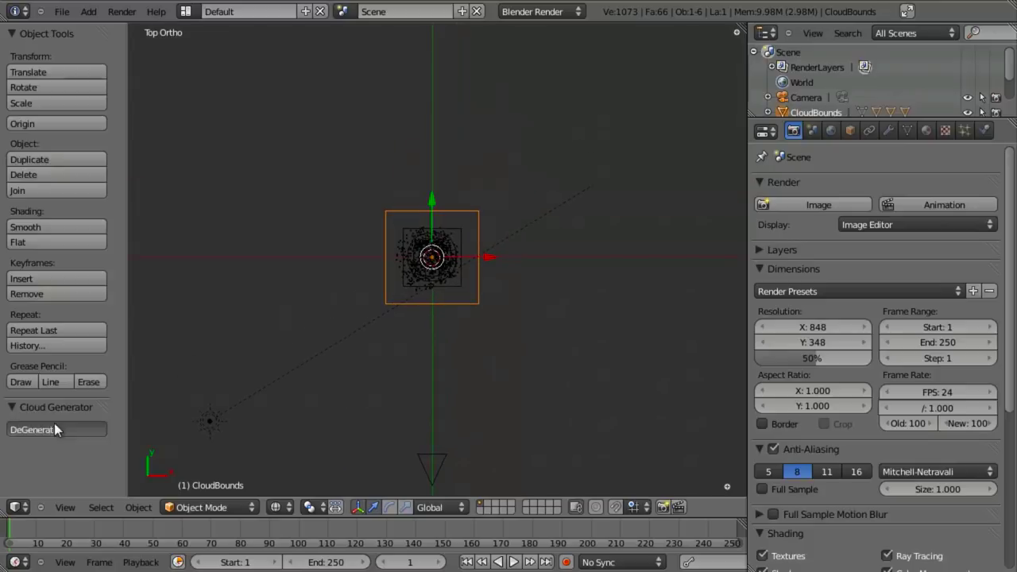
Edit the definition object's mesh and move its cube about 2.7 units along negative X, checking against the camera frame.
{"action": "scroll", "coordinate": [358, 377], "scroll_direction": "down", "scroll_amount": 2}
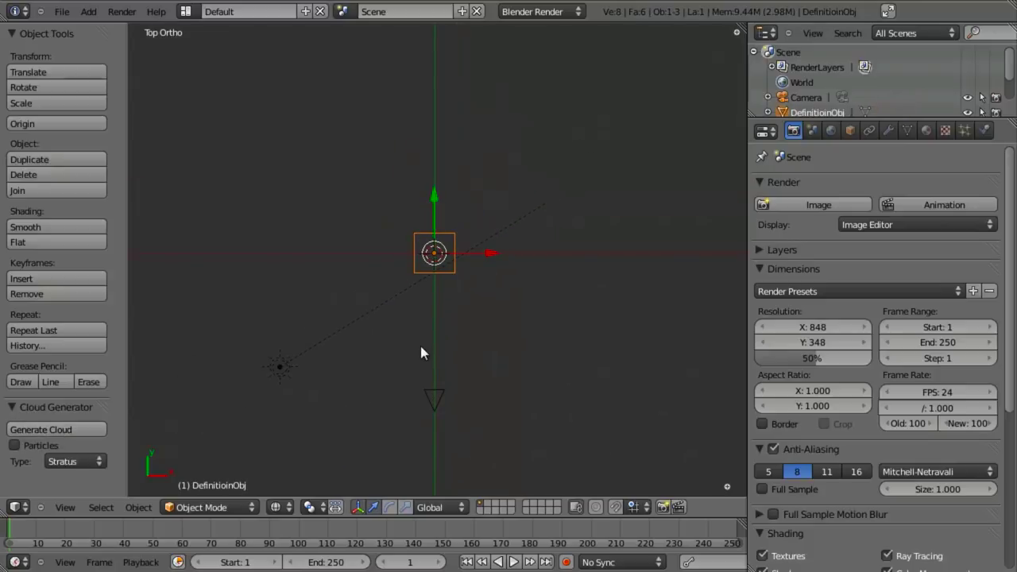
{"action": "key", "text": "Tab"}
{"action": "scroll", "coordinate": [469, 336], "scroll_direction": "up", "scroll_amount": 1}
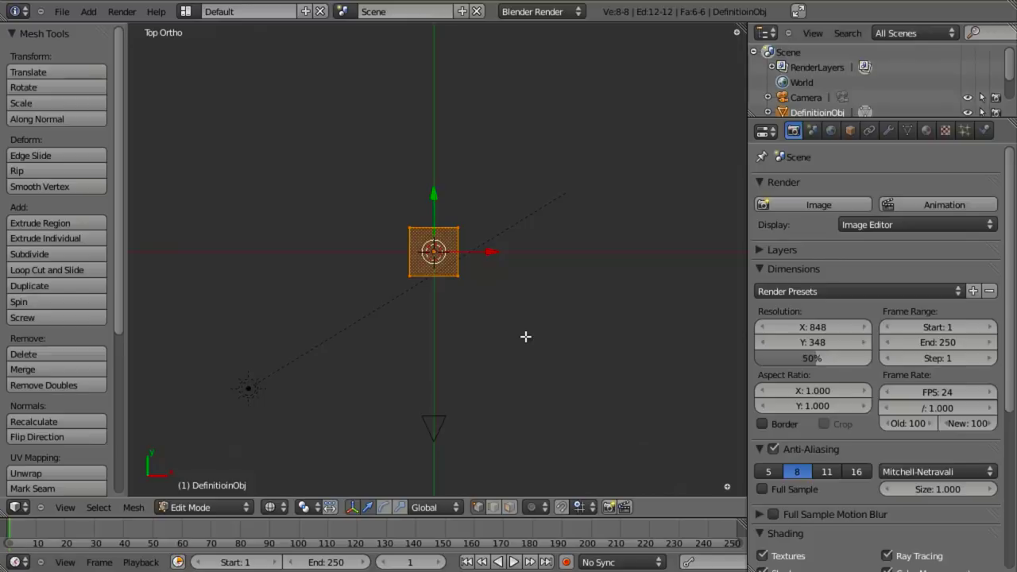
{"action": "key", "text": "KP_0"}
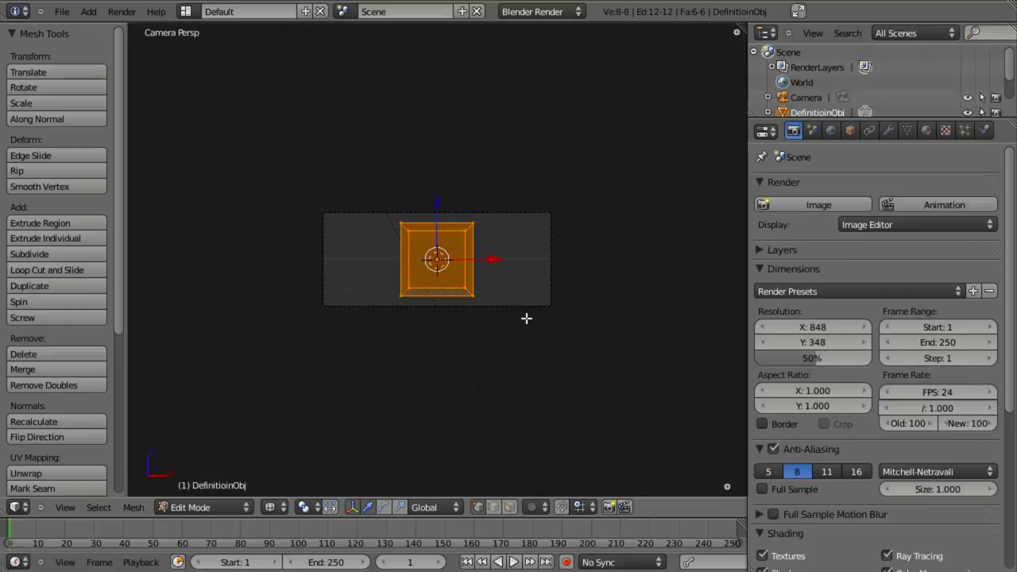
{"action": "key", "text": "g"}
{"action": "key", "text": "x"}
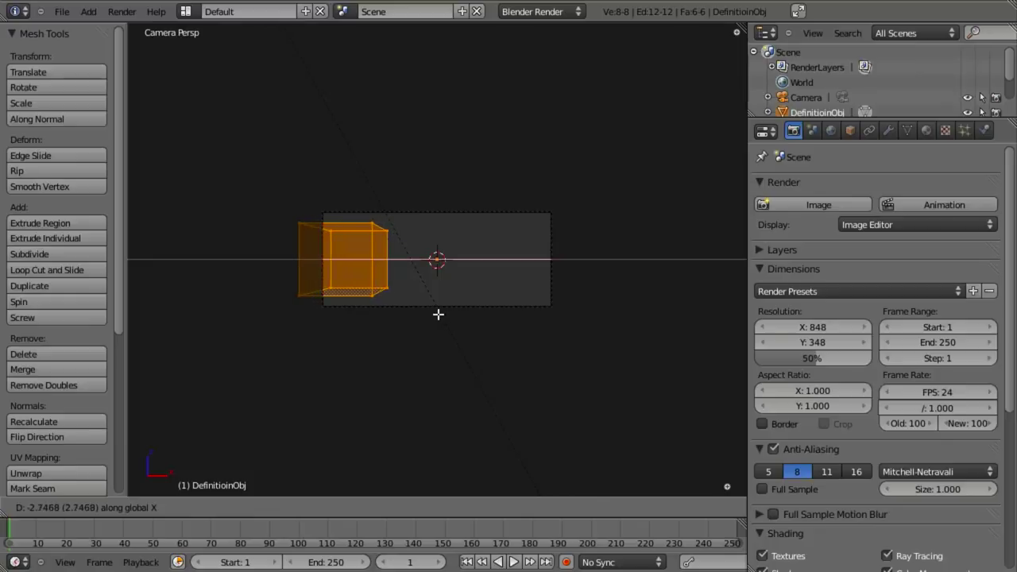
{"action": "left_click", "coordinate": [438, 311]}
Raise the cube along Z until its base rests on the ground line in the front view.
{"action": "key", "text": "Tab"}
{"action": "key", "text": "g"}
{"action": "key", "text": "z"}
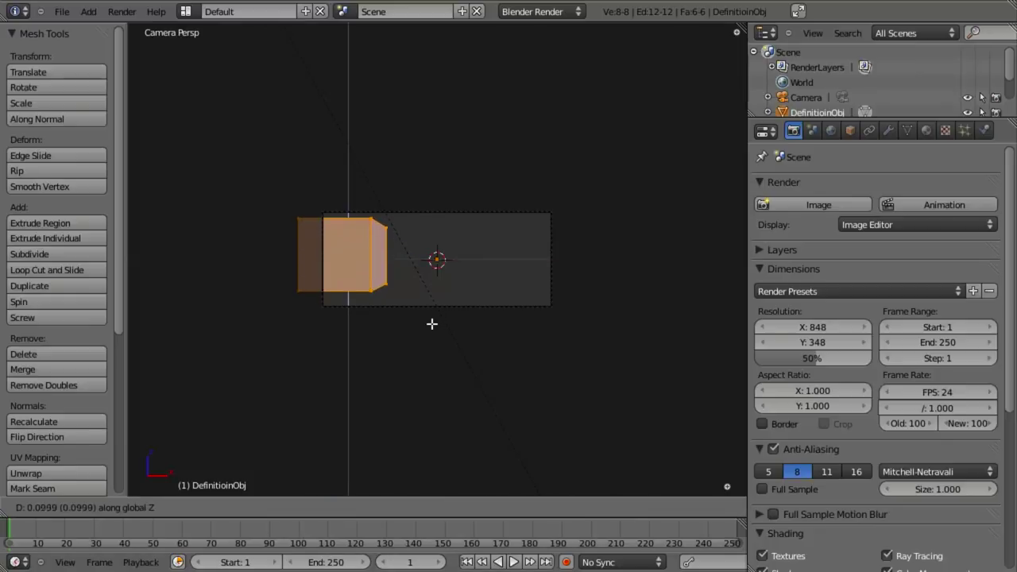
{"action": "left_click", "coordinate": [439, 305]}
{"action": "key", "text": "KP_1"}
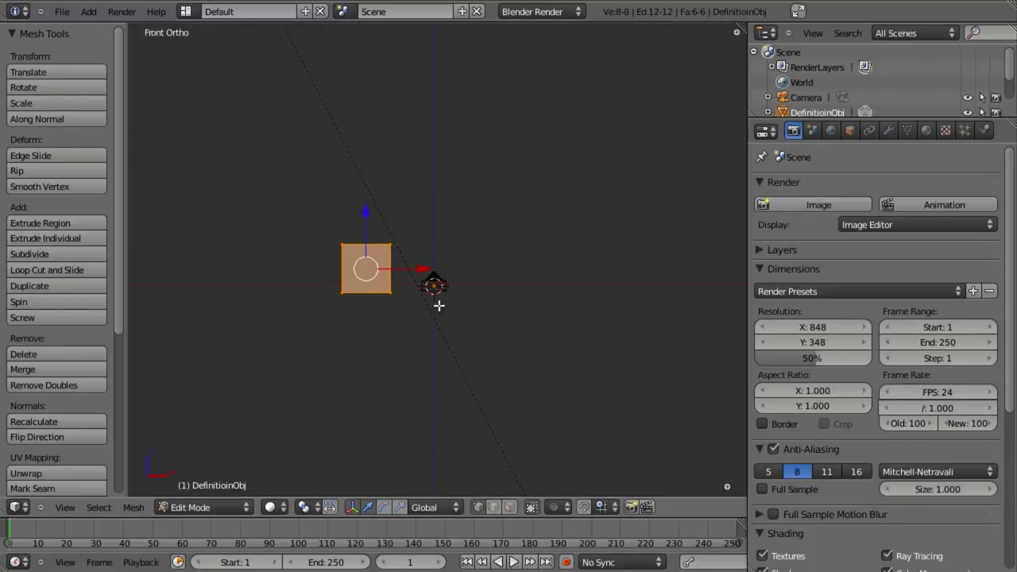
{"action": "key", "text": "a"}
{"action": "key", "text": "g"}
{"action": "key", "text": "z"}
{"action": "left_click", "coordinate": [422, 298]}
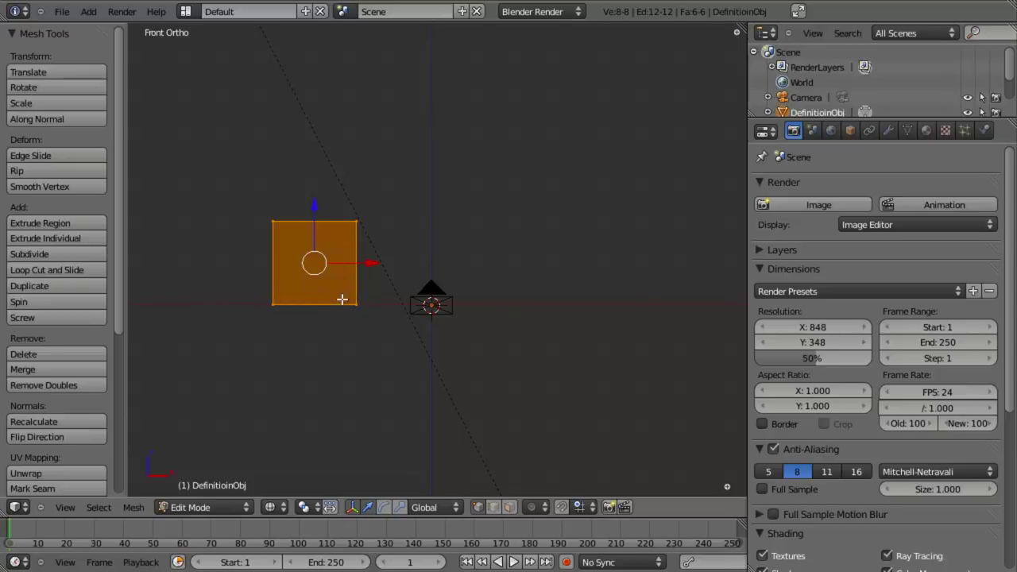
Add a smaller duplicate of the cube against the base of its positive X side and rotate it about global Z.
{"action": "key", "text": "shift+d"}
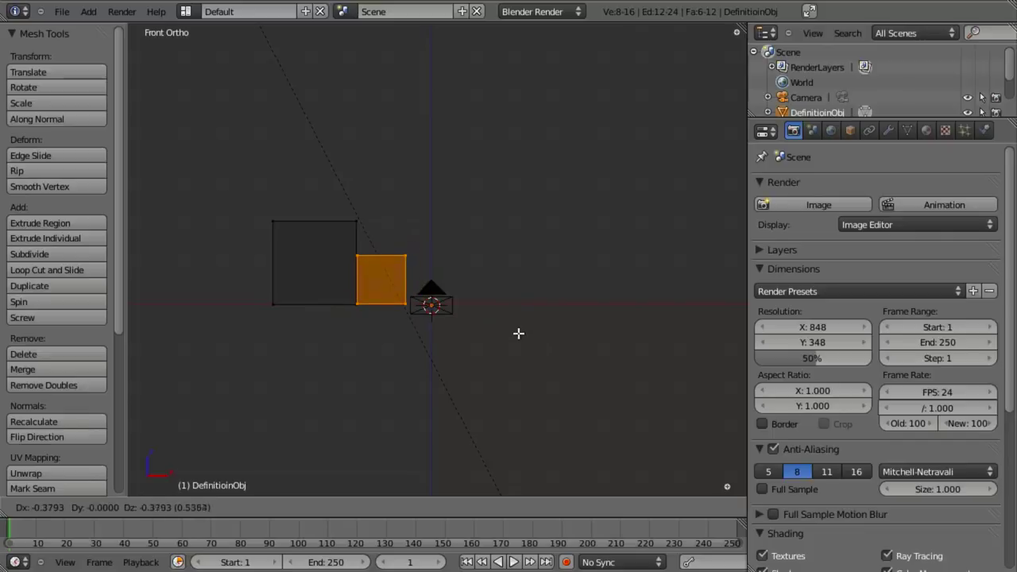
{"action": "left_click", "coordinate": [518, 333]}
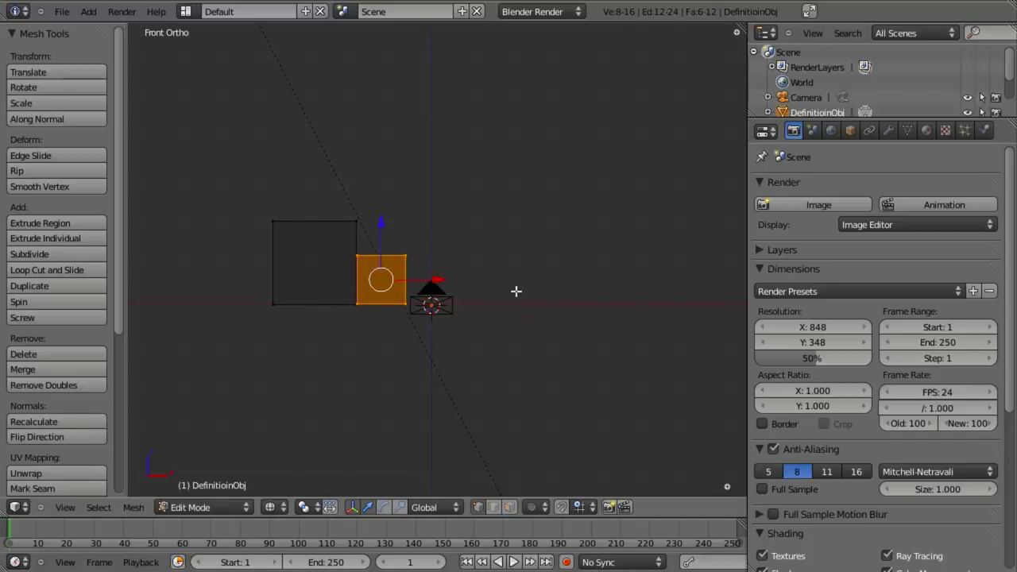
{"action": "middle_click_drag", "start_coordinate": [518, 289], "coordinate": [461, 336]}
{"action": "key", "text": "r"}
{"action": "key", "text": "z"}
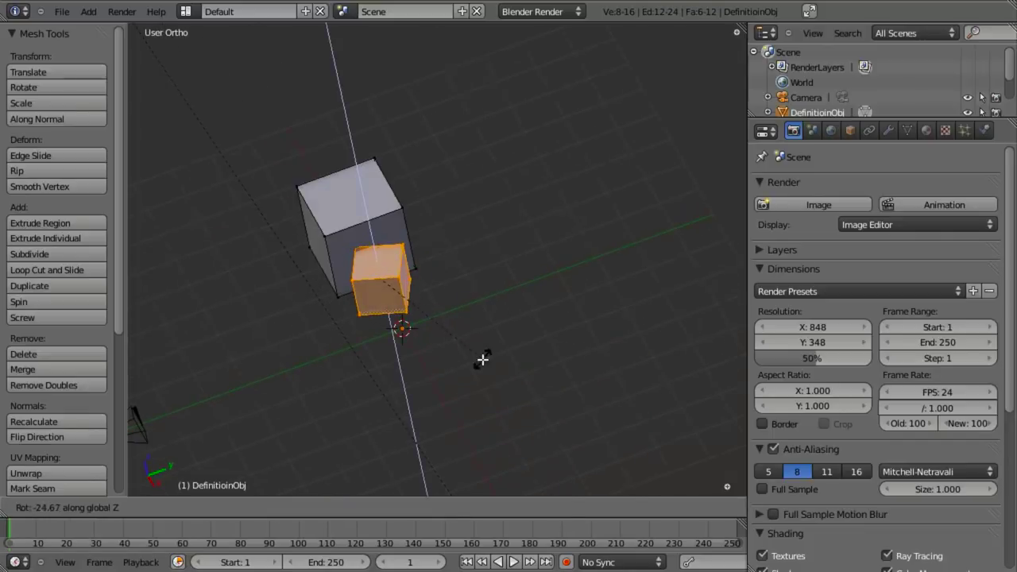
{"action": "key", "text": "x"}
{"action": "key", "text": "Escape"}
Shift the small rotated cube along negative Y, toward the camera side of the large cube.
{"action": "key", "text": "g"}
{"action": "key", "text": "y"}
{"action": "left_click", "coordinate": [398, 386]}
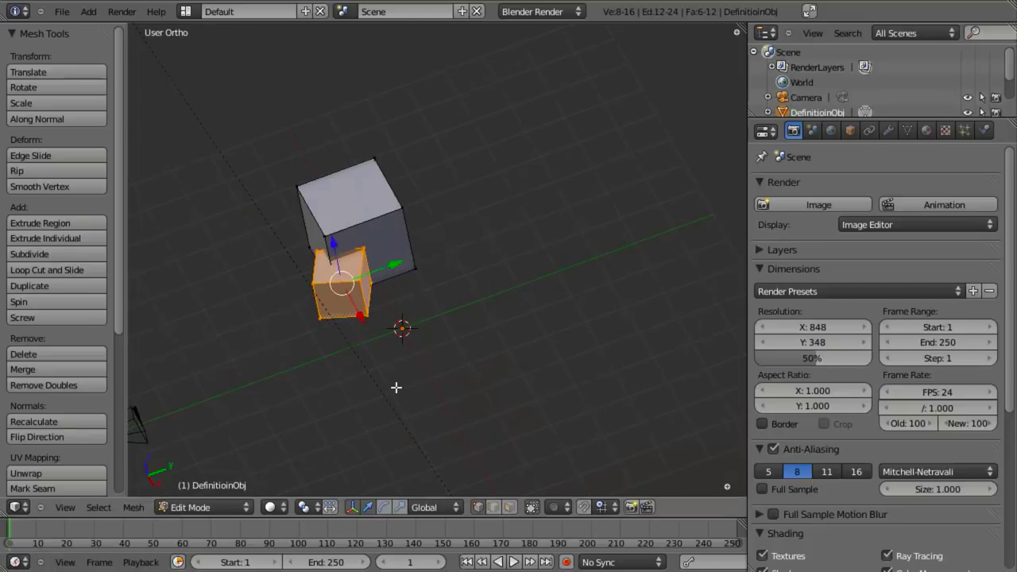
Duplicate the small cube along positive Y and widen the copy to about three times its size on X and Y only.
{"action": "middle_click_drag", "start_coordinate": [398, 386], "coordinate": [393, 333]}
{"action": "key", "text": "g"}
{"action": "key", "text": "y"}
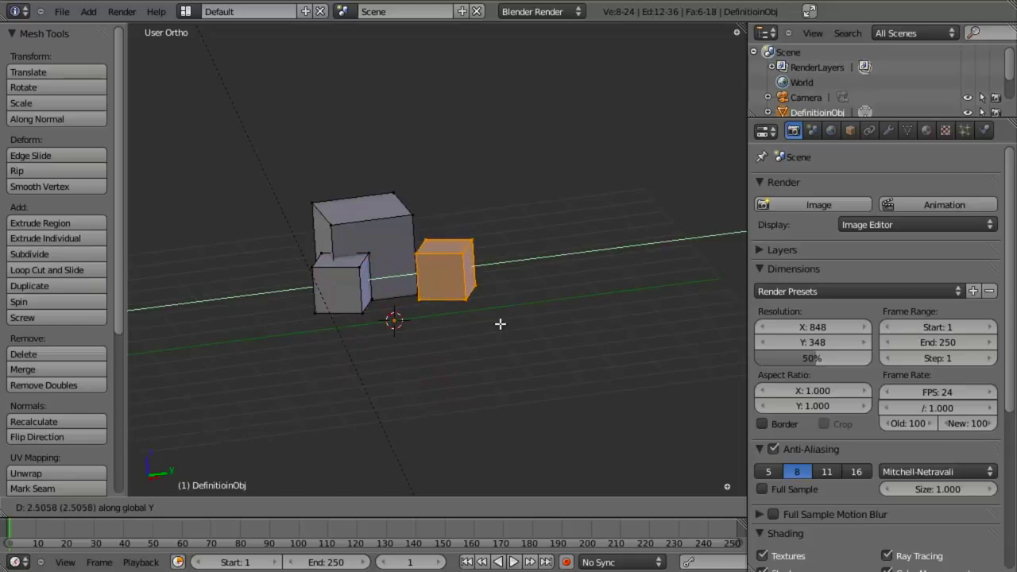
{"action": "left_click", "coordinate": [459, 331]}
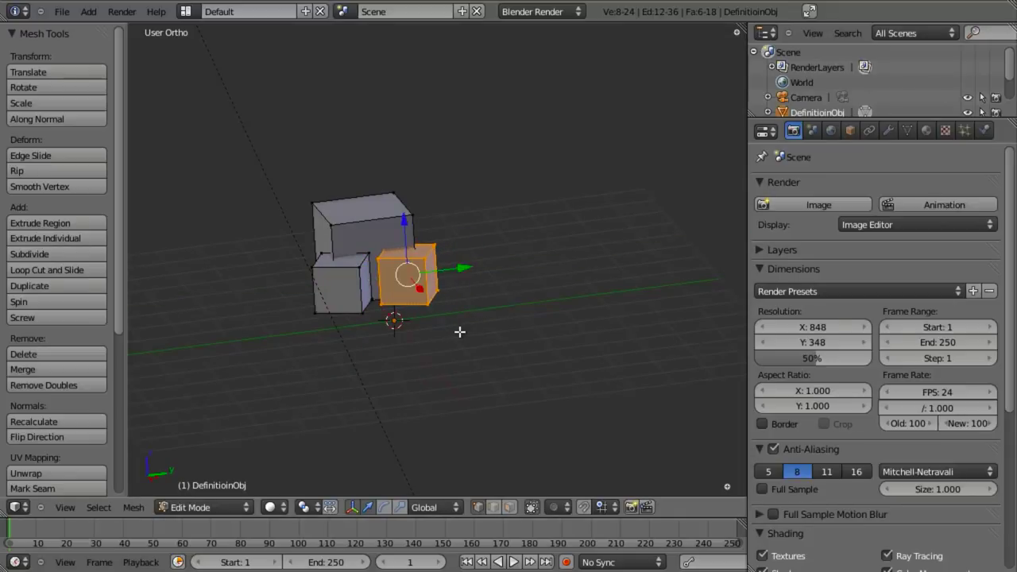
{"action": "key", "text": "s"}
{"action": "key", "text": "shift+z"}
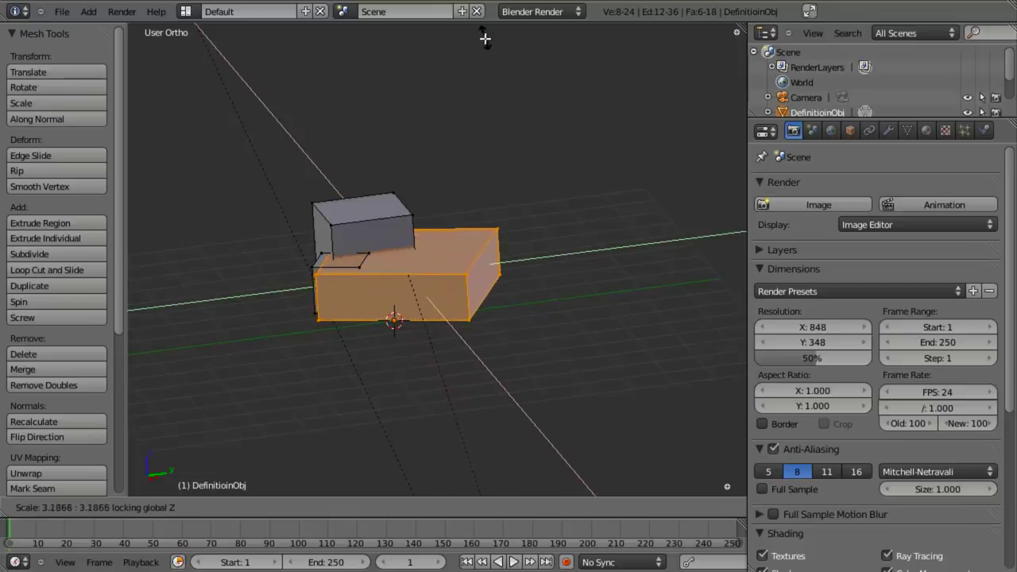
{"action": "left_click", "coordinate": [435, 64]}
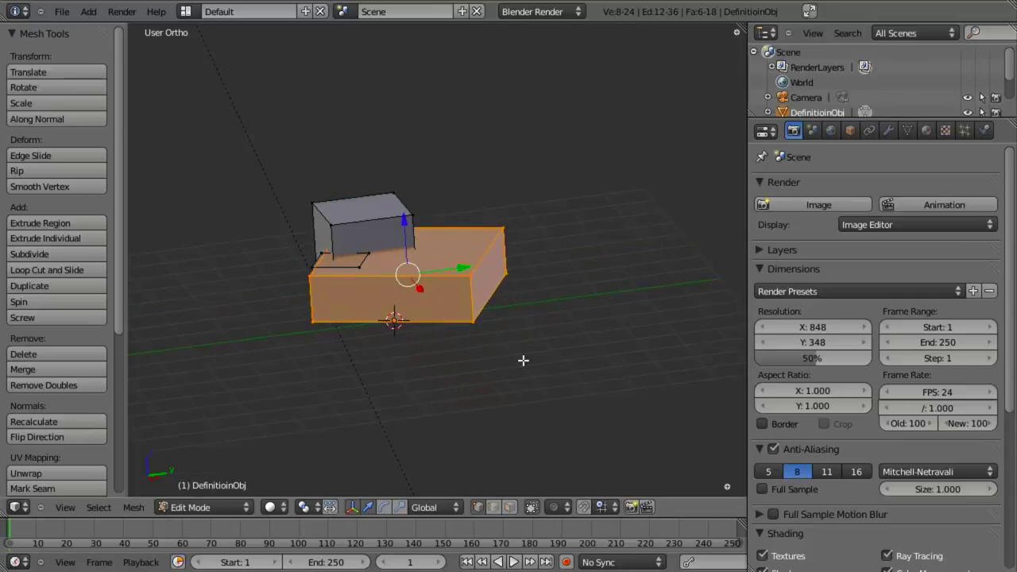
Rotate the wide block about global Z and move it farther along positive Y behind the other cubes.
{"action": "key", "text": "r"}
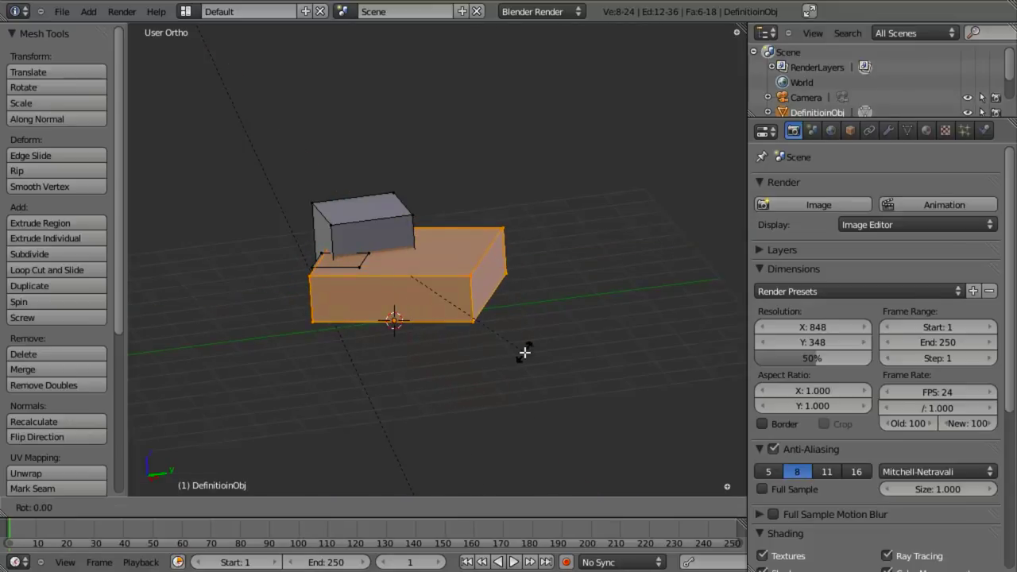
{"action": "key", "text": "z"}
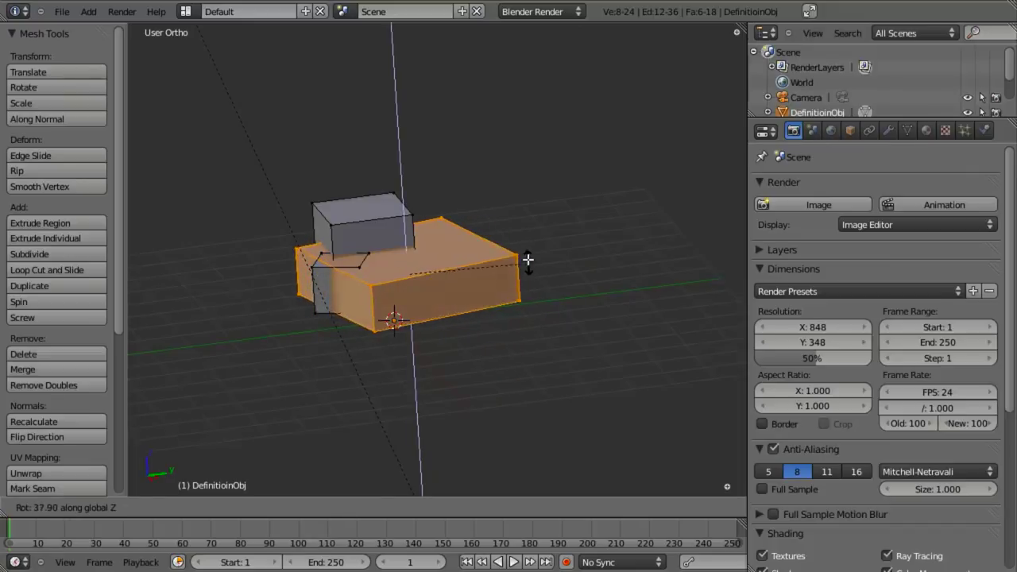
{"action": "left_click", "coordinate": [524, 247]}
{"action": "key", "text": "g"}
{"action": "key", "text": "y"}
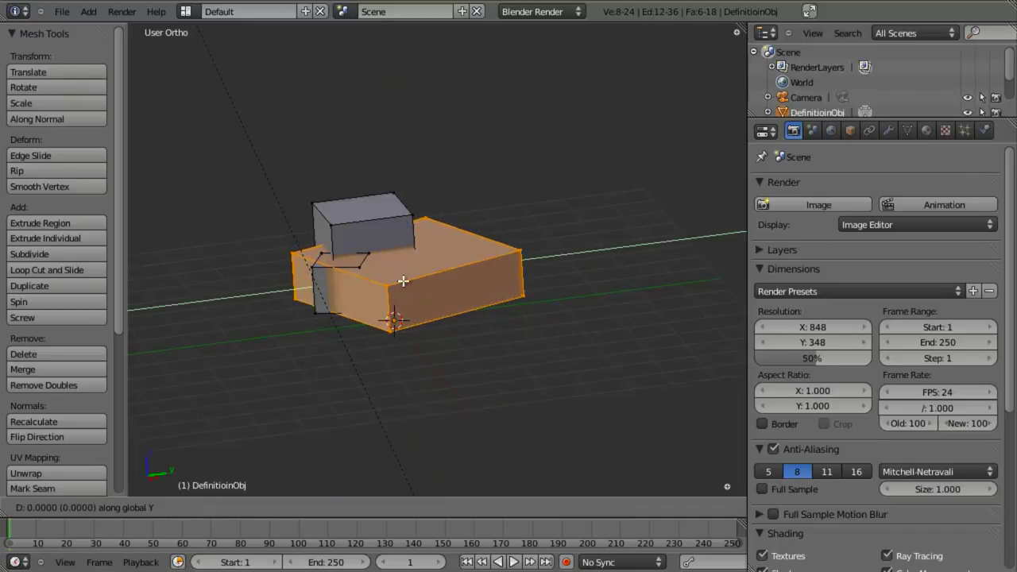
{"action": "left_click", "coordinate": [453, 276]}
{"action": "mouse_move", "coordinate": [454, 276]}
{"action": "middle_mouse_down"}
{"action": "mouse_move", "coordinate": [469, 415]}
{"action": "mouse_move", "coordinate": [490, 397]}
{"action": "mouse_move", "coordinate": [445, 288]}
{"action": "mouse_move", "coordinate": [457, 275]}
{"action": "middle_mouse_up"}
Generate a Stratus cloud from the combined blocks, inspect it from several angles, and degenerate it again.
{"action": "key", "text": "Tab"}
{"action": "scroll", "coordinate": [471, 305], "scroll_direction": "down", "scroll_amount": 4}
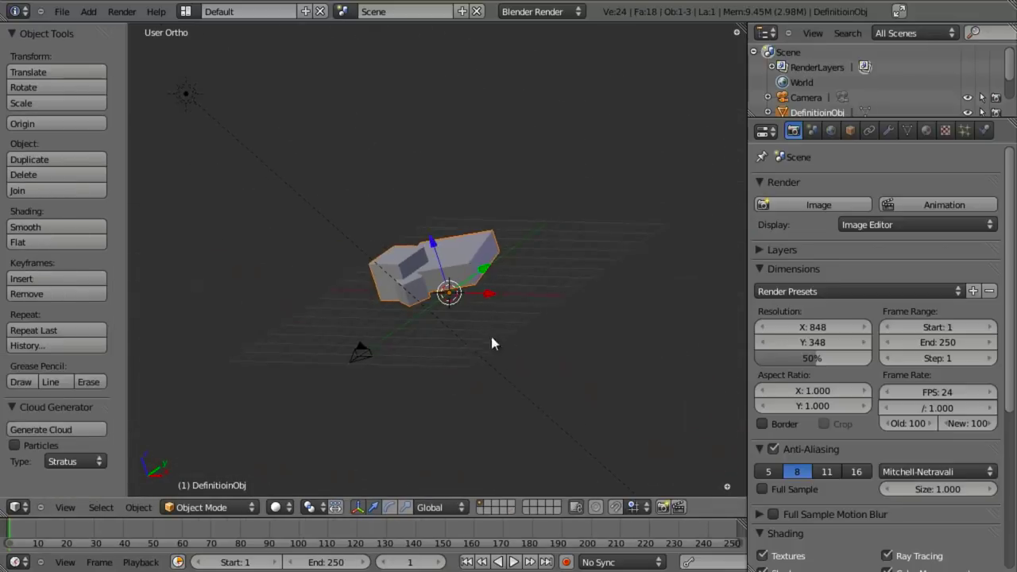
{"action": "left_click", "coordinate": [57, 430]}
{"action": "scroll", "coordinate": [547, 303], "scroll_direction": "up", "scroll_amount": 4}
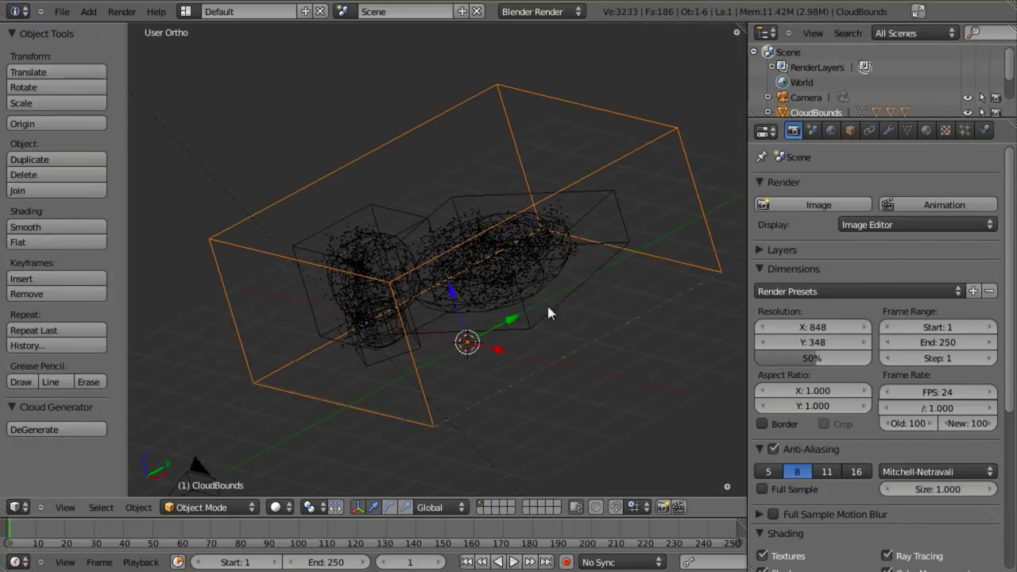
{"action": "middle_click_drag", "start_coordinate": [520, 321], "coordinate": [474, 403]}
{"action": "scroll", "coordinate": [454, 297], "scroll_direction": "down", "scroll_amount": 3}
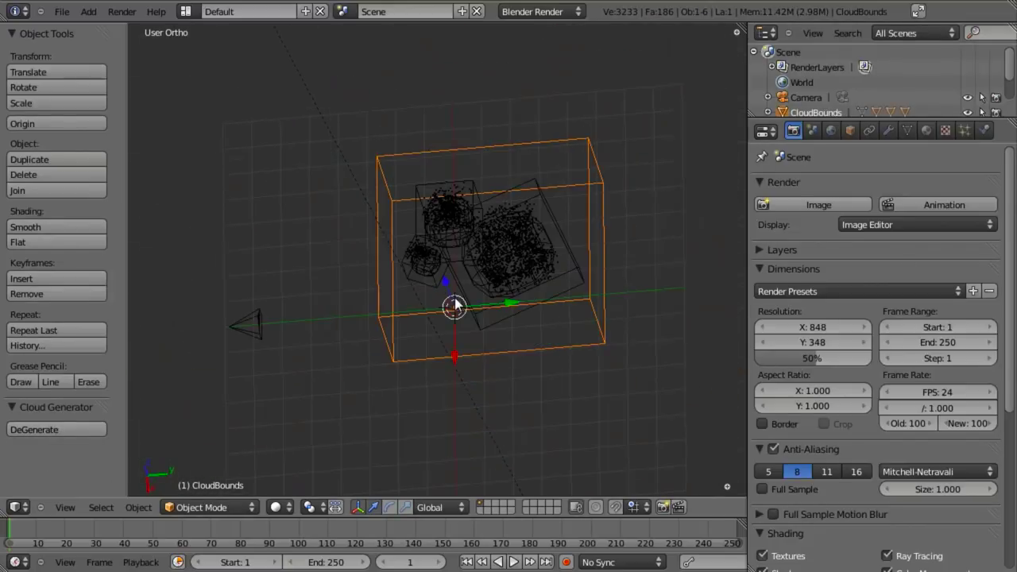
{"action": "middle_click_drag", "start_coordinate": [449, 246], "coordinate": [416, 236]}
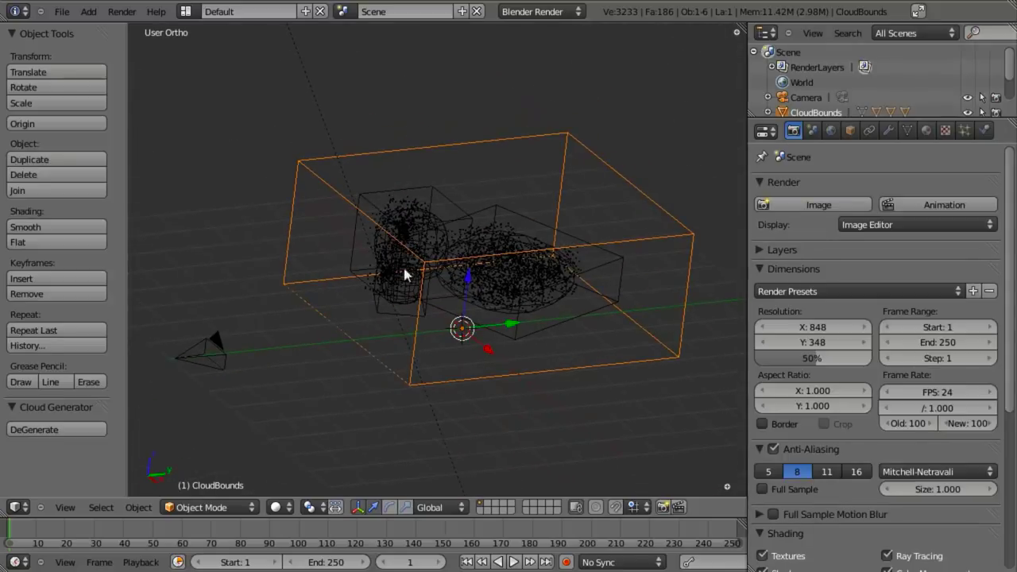
{"action": "left_click", "coordinate": [49, 428]}
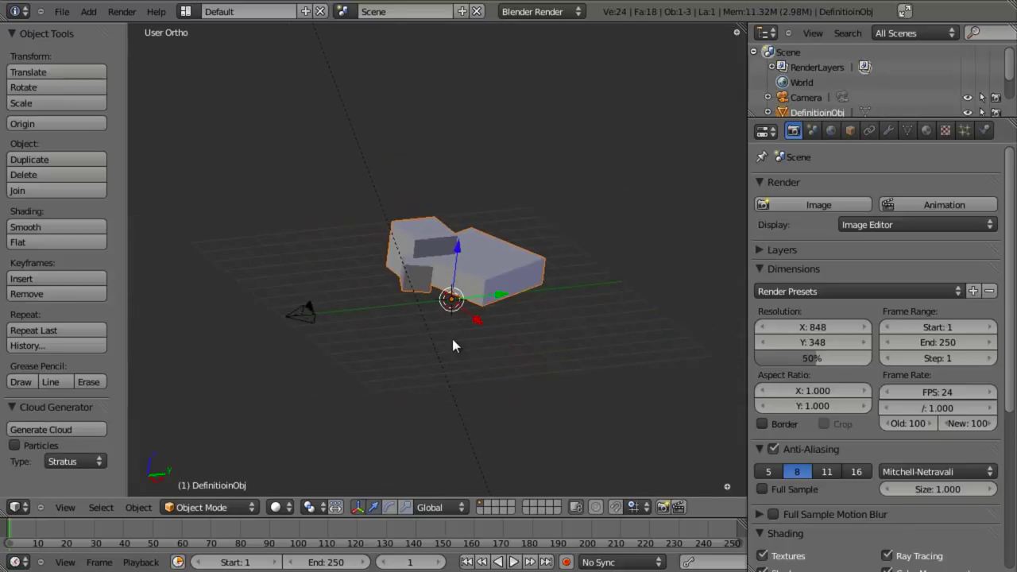
Duplicate the original unrotated cube toward negative X in the top view and widen the copy about 1.5 times on X and Y.
{"action": "key", "text": "KP_0"}
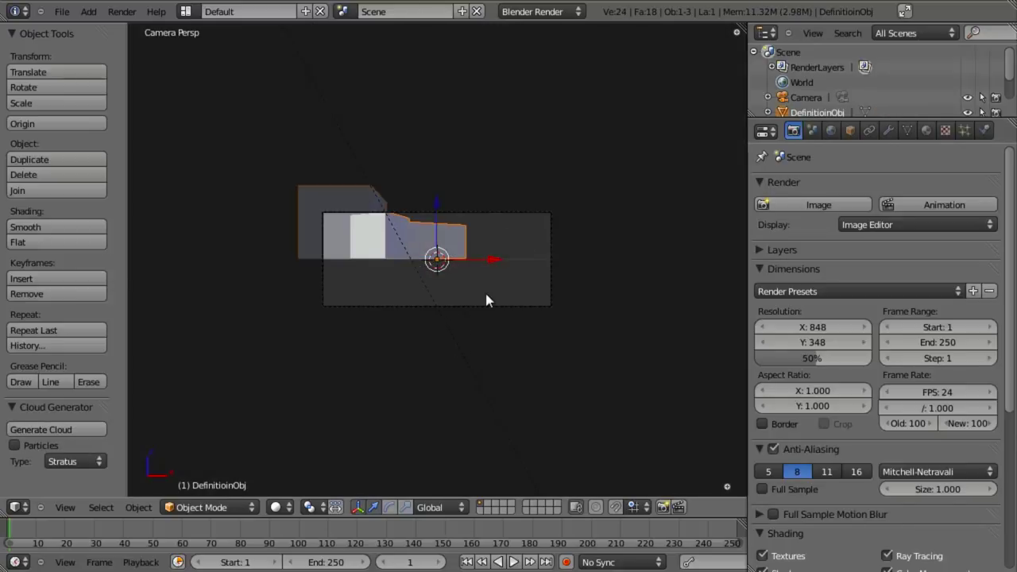
{"action": "key", "text": "KP_7"}
{"action": "key", "text": "Tab"}
{"action": "key", "text": "z"}
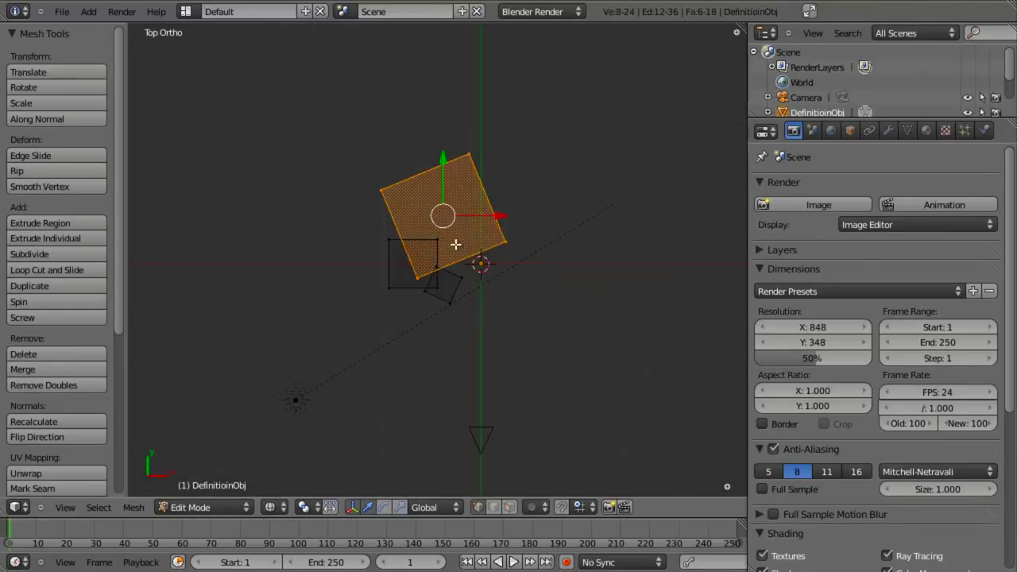
{"action": "key", "text": "a"}
{"action": "key", "text": "l"}
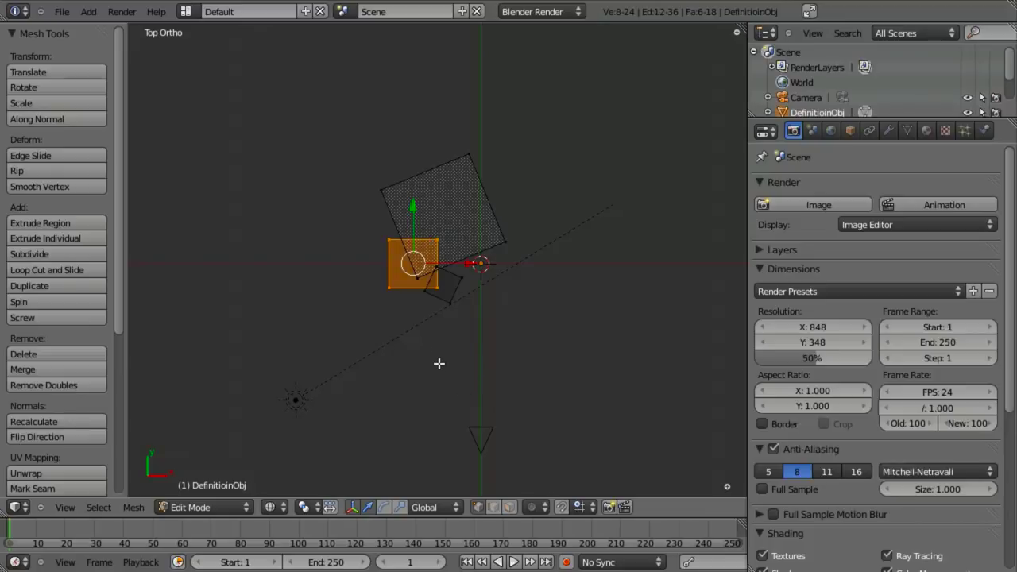
{"action": "key", "text": "shift+d"}
{"action": "left_click", "coordinate": [400, 336]}
{"action": "key", "text": "s"}
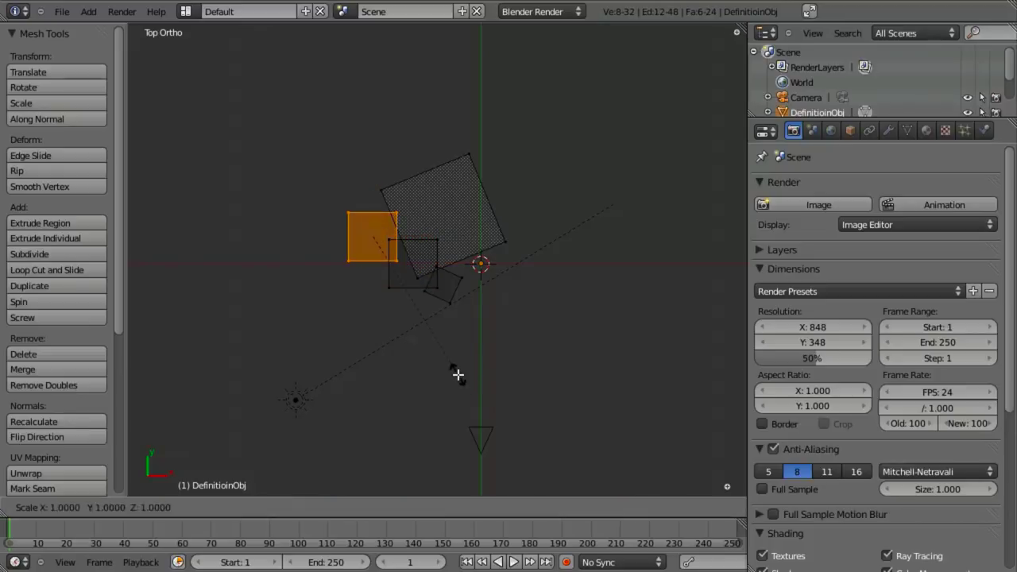
{"action": "key", "text": "Escape"}
{"action": "key", "text": "s"}
{"action": "key", "text": "shift+z"}
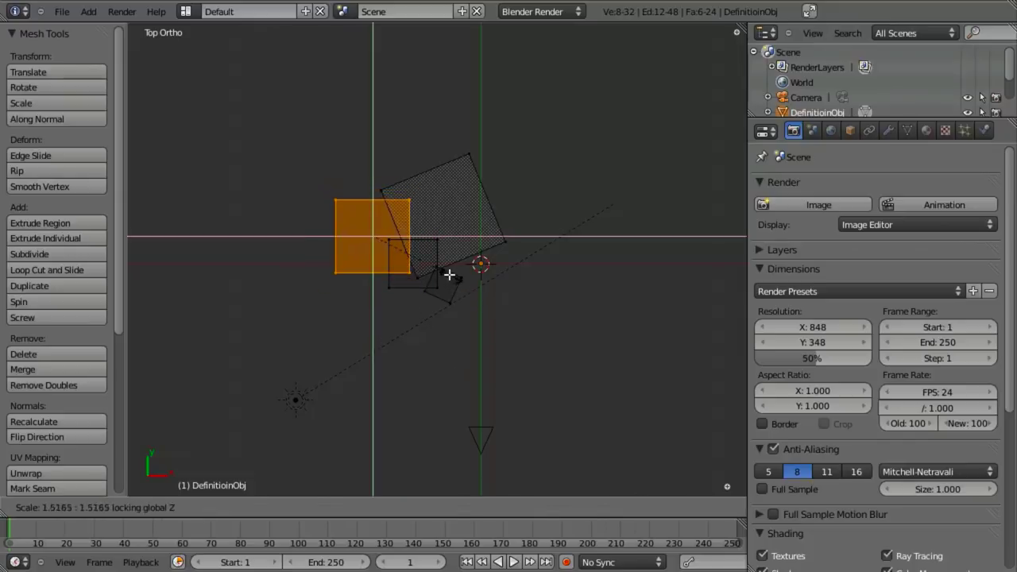
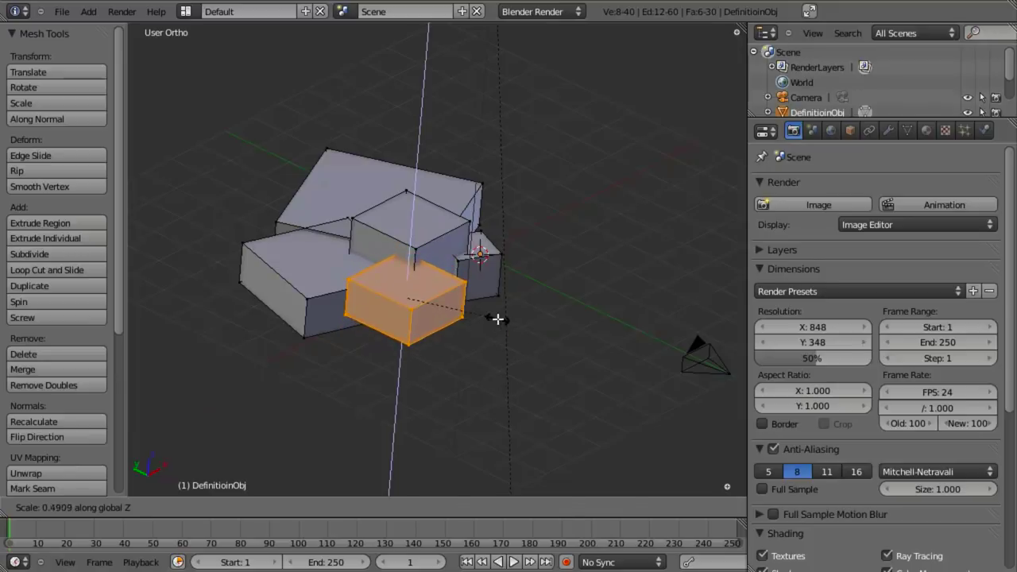
Scale the newest front block to about 0.49 along Z and move it about 0.8 units along X toward its neighbours.
{"action": "left_click", "coordinate": [497, 318]}
{"action": "middle_click_drag", "start_coordinate": [497, 318], "coordinate": [456, 277]}
{"action": "key", "text": "g"}
{"action": "key", "text": "x"}
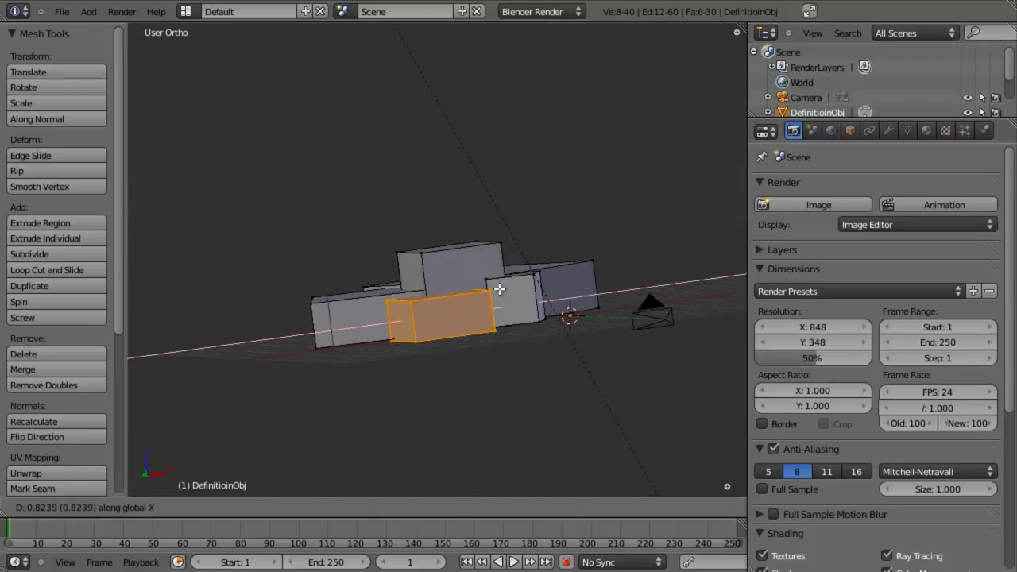
{"action": "left_click", "coordinate": [501, 296]}
Stretch the front block along Z to make it taller.
{"action": "key", "text": "s"}
{"action": "key", "text": "z"}
{"action": "left_click", "coordinate": [583, 387]}
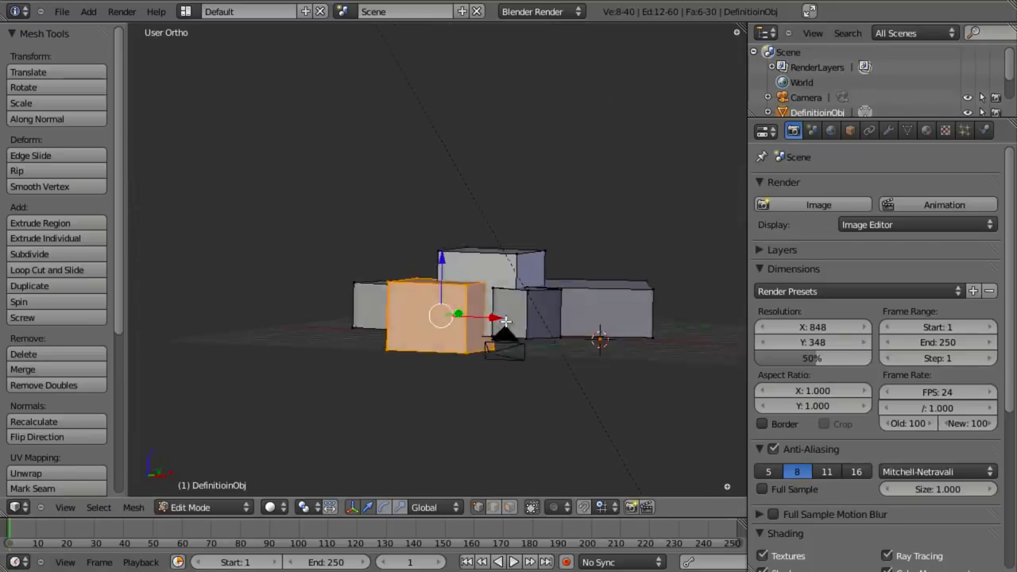
{"action": "middle_click_drag", "start_coordinate": [583, 387], "coordinate": [506, 333]}
Duplicate the whole cluster of blocks to the positive X side in the top view and rotate the copy.
{"action": "key", "text": "z"}
{"action": "key", "text": "KP_7"}
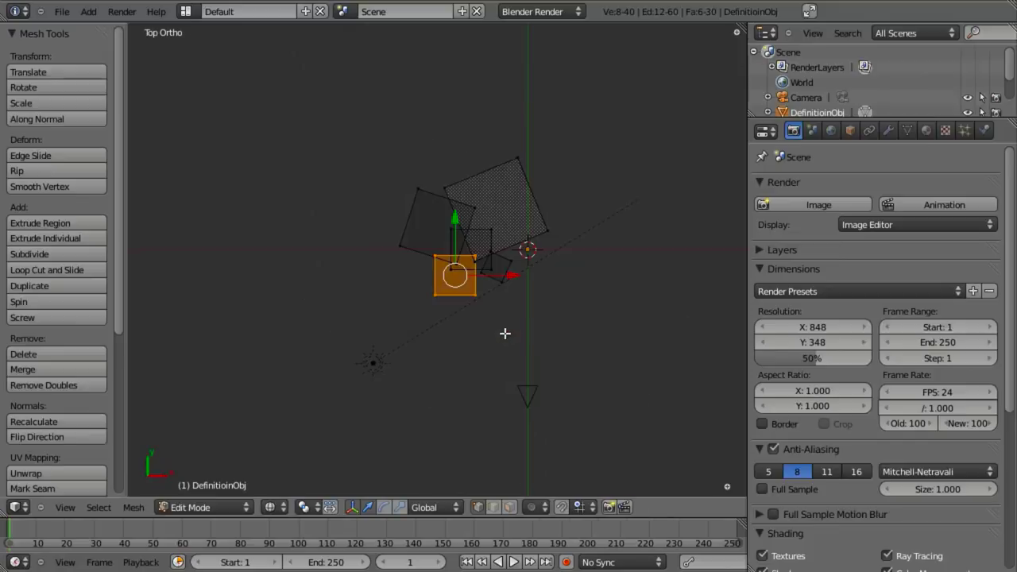
{"action": "key", "text": "a"}
{"action": "key", "text": "b"}
{"action": "left_click_drag", "start_coordinate": [358, 81], "coordinate": [569, 316]}
{"action": "key", "text": "g"}
{"action": "key", "text": "r"}
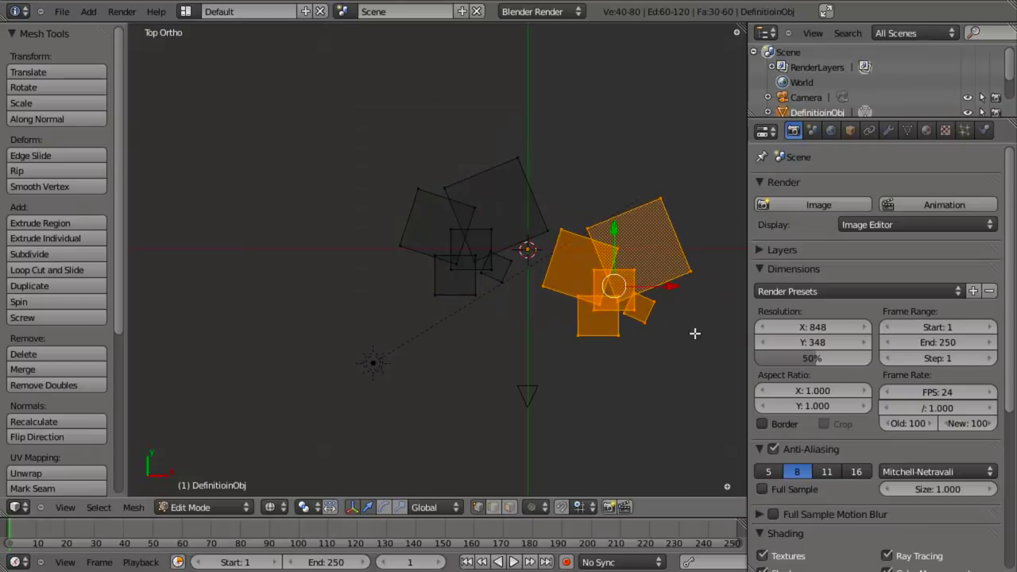
{"action": "key", "text": "g"}
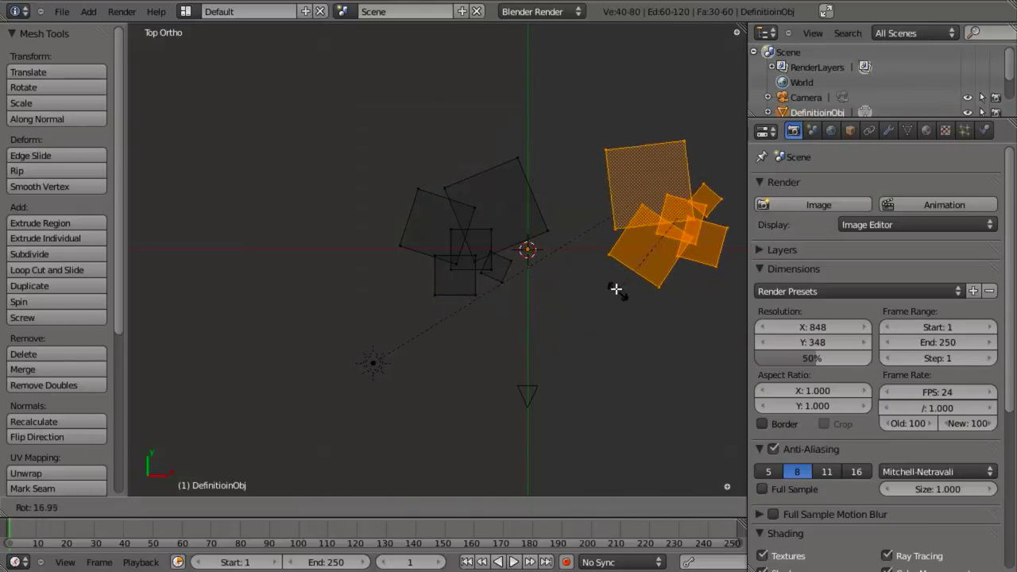
{"action": "left_click", "coordinate": [616, 289]}
Duplicate the wide front block of the positive X cluster and place the rotated copy at that cluster's outer side.
{"action": "middle_click_drag", "start_coordinate": [615, 289], "coordinate": [593, 336], "text": "shift"}
{"action": "key", "text": "a"}
{"action": "key", "text": "l"}
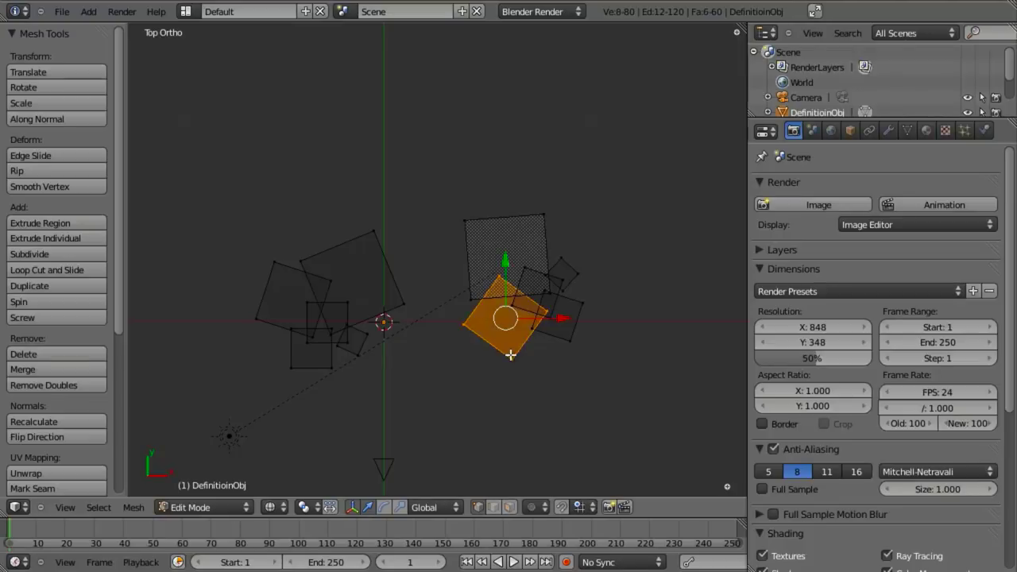
{"action": "scroll", "coordinate": [510, 359], "scroll_direction": "up", "scroll_amount": 2}
{"action": "key", "text": "a"}
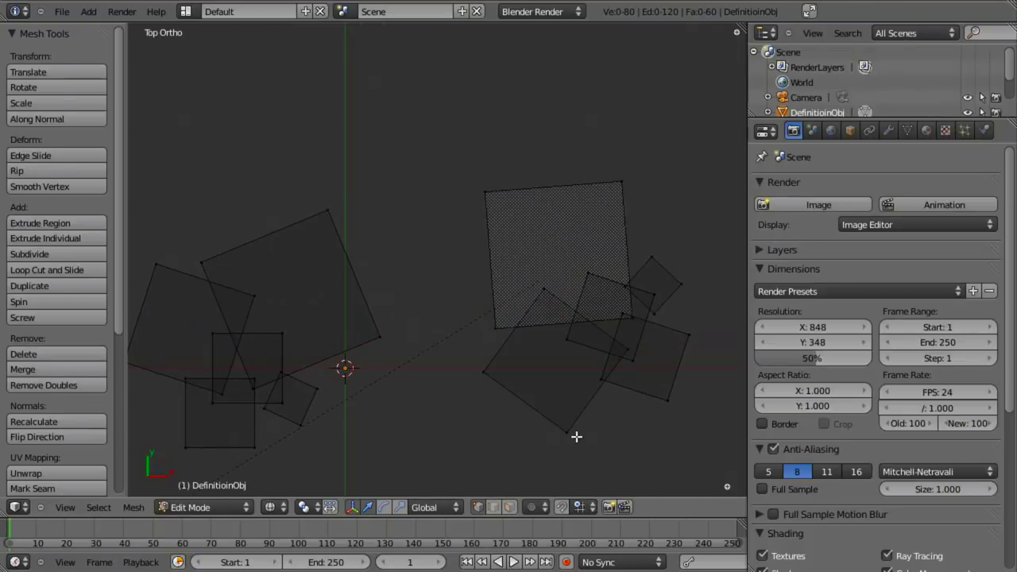
{"action": "key", "text": "l"}
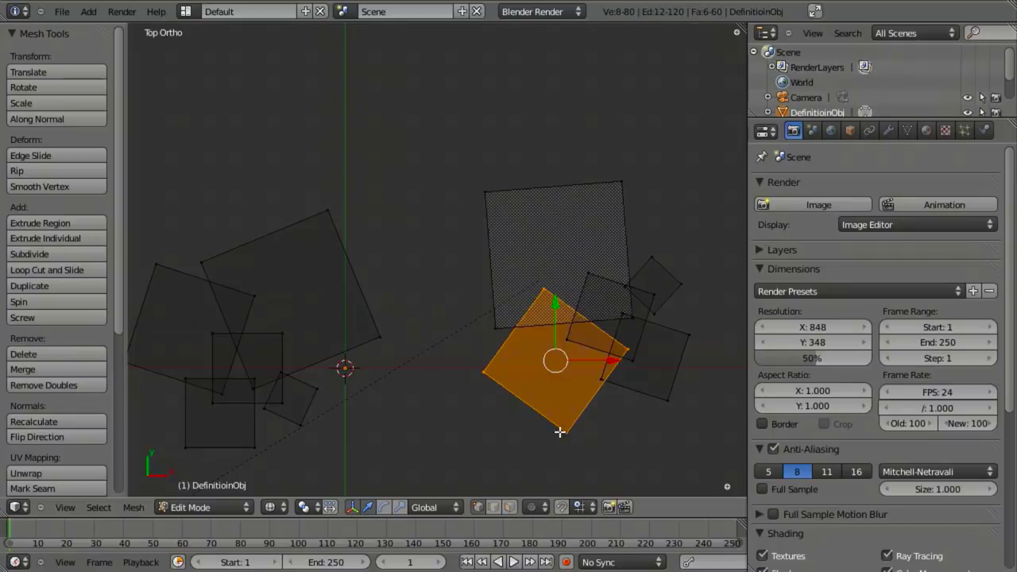
{"action": "key", "text": "shift+d"}
{"action": "left_click", "coordinate": [667, 361]}
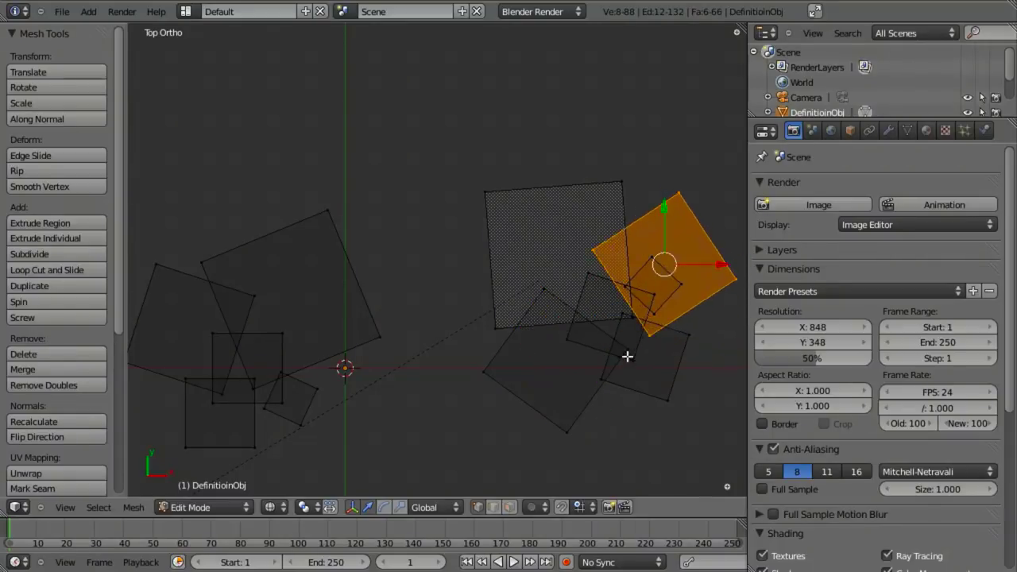
{"action": "key", "text": "z"}
{"action": "key", "text": "g"}
{"action": "left_click", "coordinate": [620, 363]}
{"action": "middle_click_drag", "start_coordinate": [397, 461], "coordinate": [477, 302]}
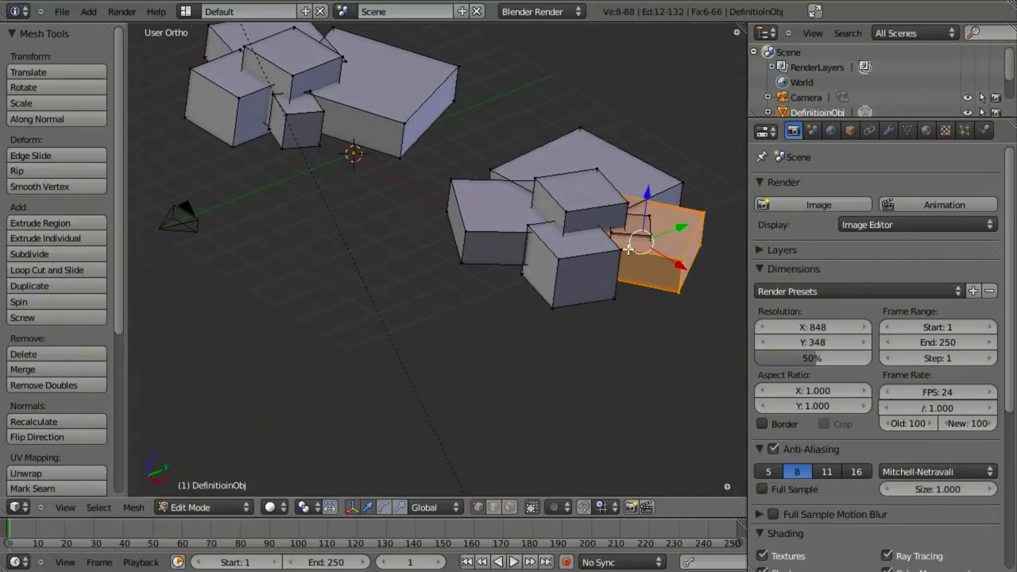
Move the smallest block of the positive X cluster along negative Y to the front of the group.
{"action": "key", "text": "a"}
{"action": "key", "text": "l"}
{"action": "middle_click_drag", "start_coordinate": [653, 233], "coordinate": [634, 237]}
{"action": "key", "text": "g"}
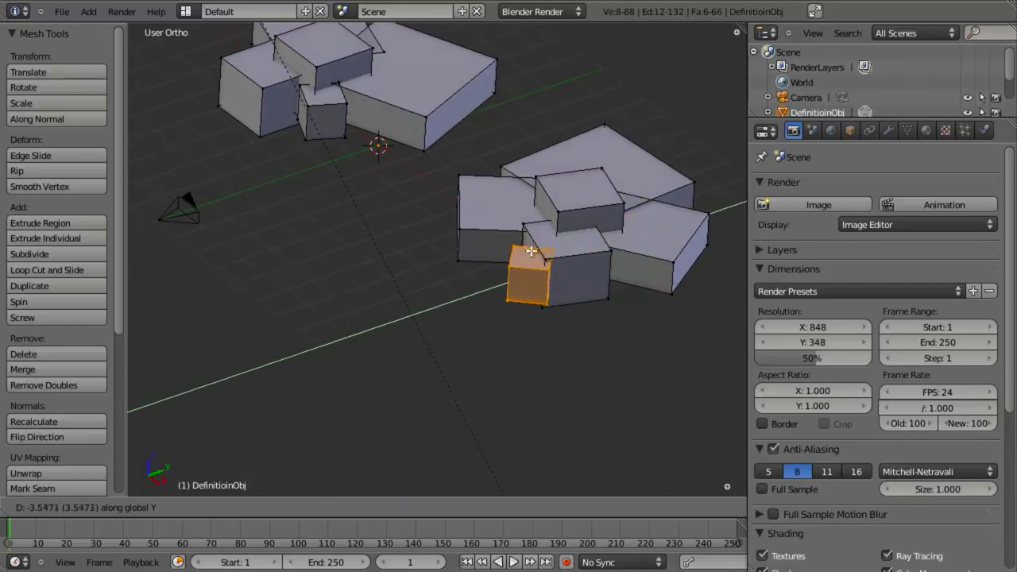
{"action": "left_click", "coordinate": [544, 252]}
Shift the small front block toward negative X and lower it about 0.46 units along Z.
{"action": "middle_click_drag", "start_coordinate": [545, 253], "coordinate": [624, 352]}
{"action": "key", "text": "g"}
{"action": "key", "text": "x"}
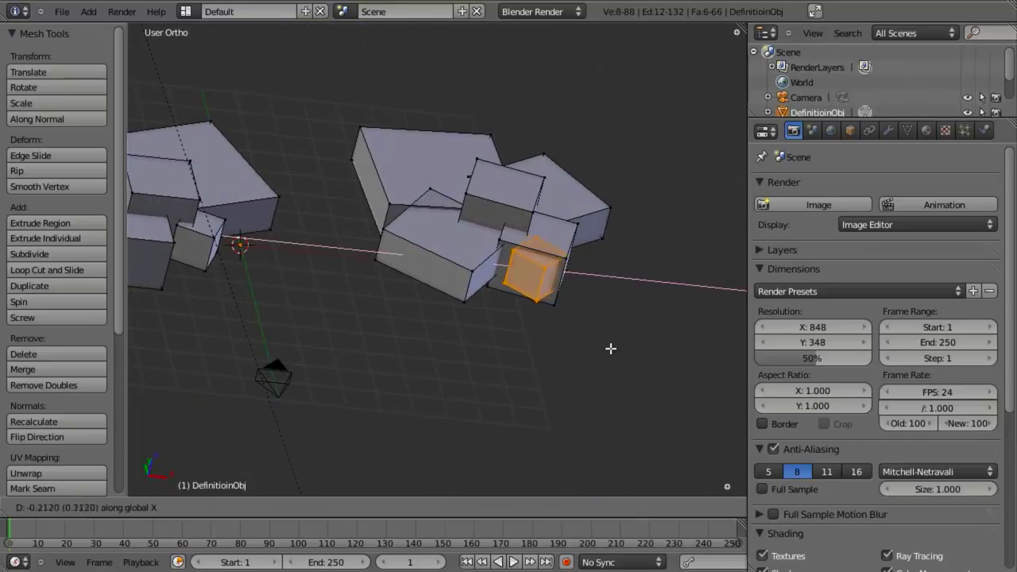
{"action": "left_click", "coordinate": [519, 297]}
{"action": "key", "text": "g"}
{"action": "key", "text": "z"}
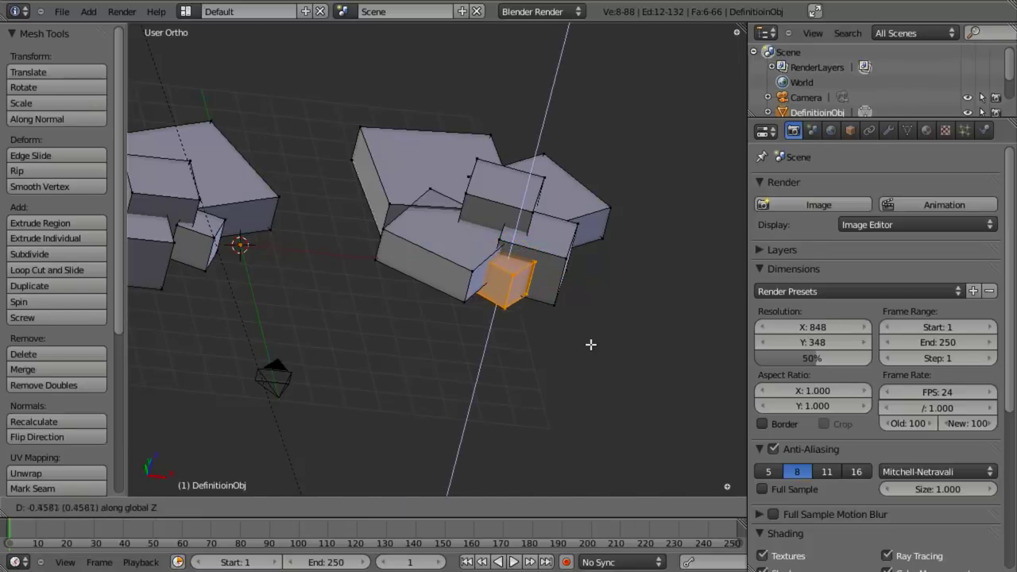
{"action": "left_click", "coordinate": [590, 345]}
Pull the camera back along its local Z axis and reposition it to frame both block clusters.
{"action": "middle_click_drag", "start_coordinate": [591, 345], "coordinate": [581, 382]}
{"action": "key", "text": "KP_0"}
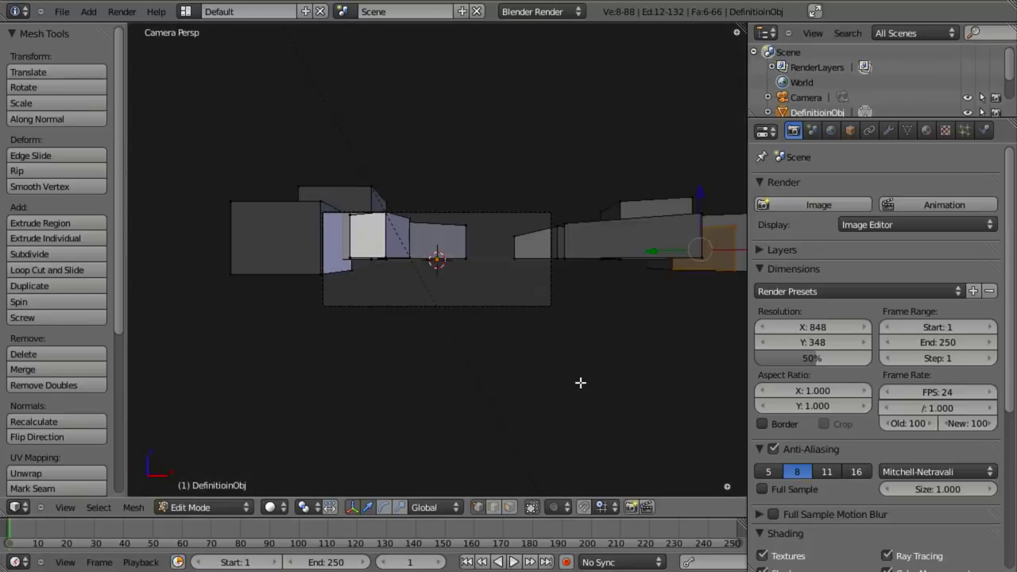
{"action": "key", "text": "a"}
{"action": "key", "text": "Tab"}
{"action": "right_click", "coordinate": [524, 211]}
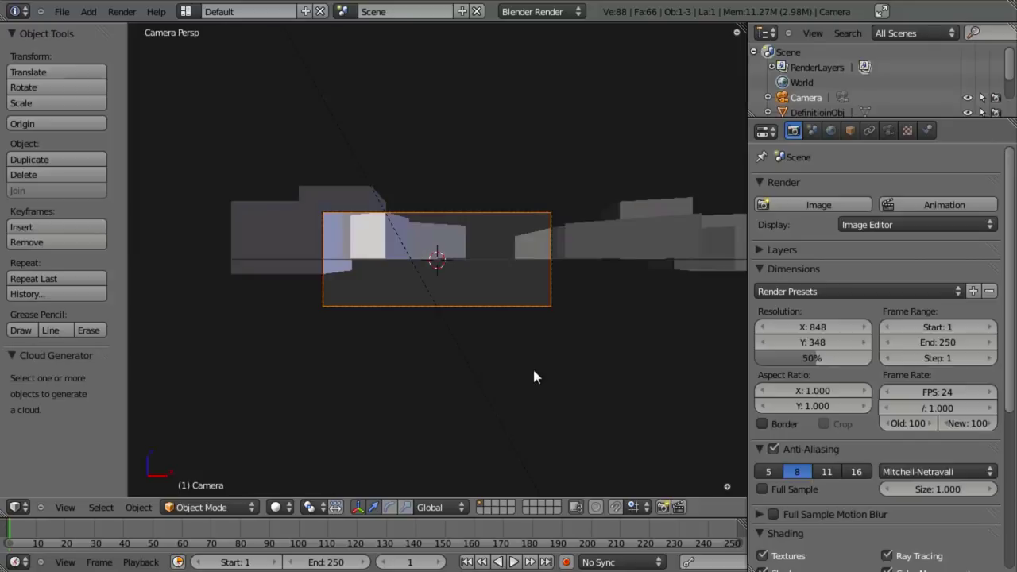
{"action": "key", "text": "g"}
{"action": "key", "text": "z"}
{"action": "key", "text": "z"}
{"action": "left_click", "coordinate": [562, 427]}
{"action": "key", "text": "g"}
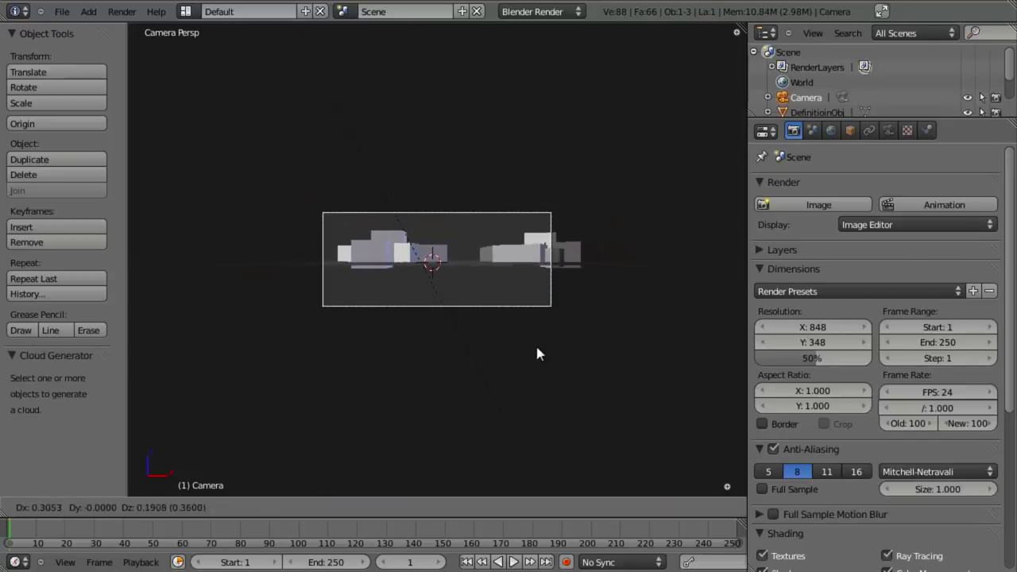
{"action": "left_click", "coordinate": [561, 298]}
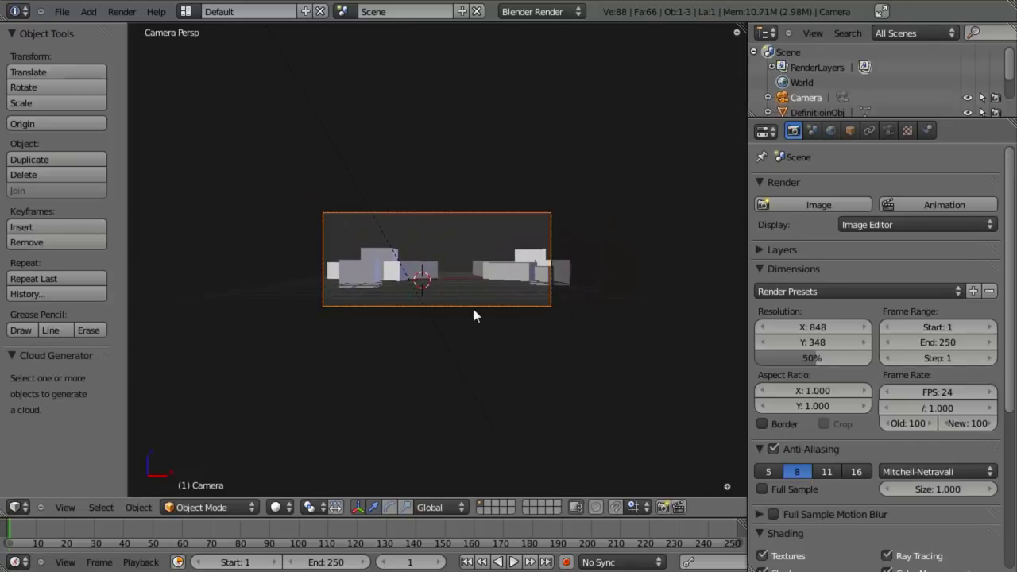
Duplicate all blocks of the negative X cluster in the definition mesh.
{"action": "scroll", "coordinate": [382, 286], "scroll_direction": "up", "scroll_amount": 3}
{"action": "right_click", "coordinate": [318, 277]}
{"action": "key", "text": "Tab"}
{"action": "key", "text": "a"}
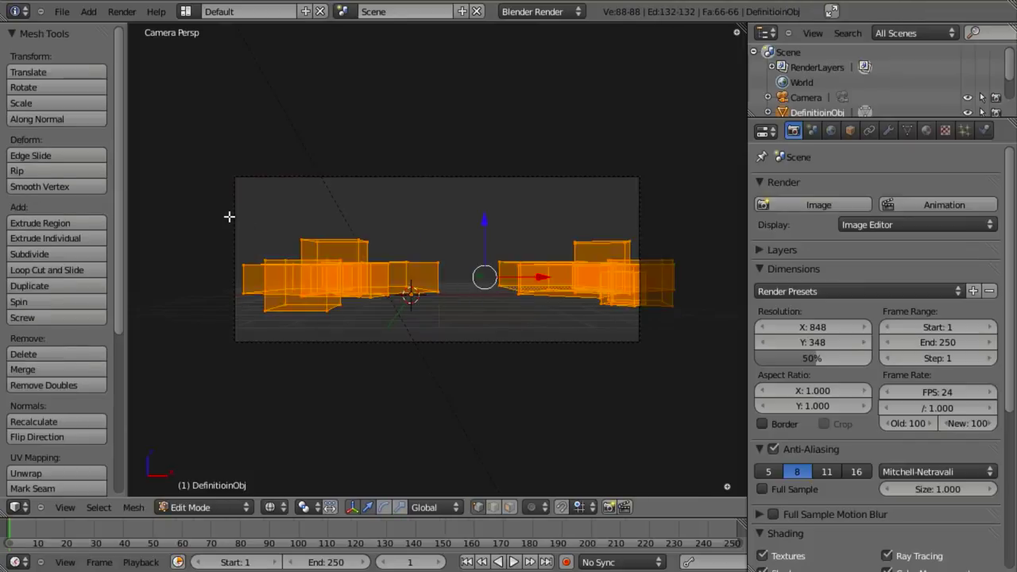
{"action": "key", "text": "a"}
{"action": "key", "text": "b"}
{"action": "left_click_drag", "start_coordinate": [193, 193], "coordinate": [463, 359]}
{"action": "key", "text": "r"}
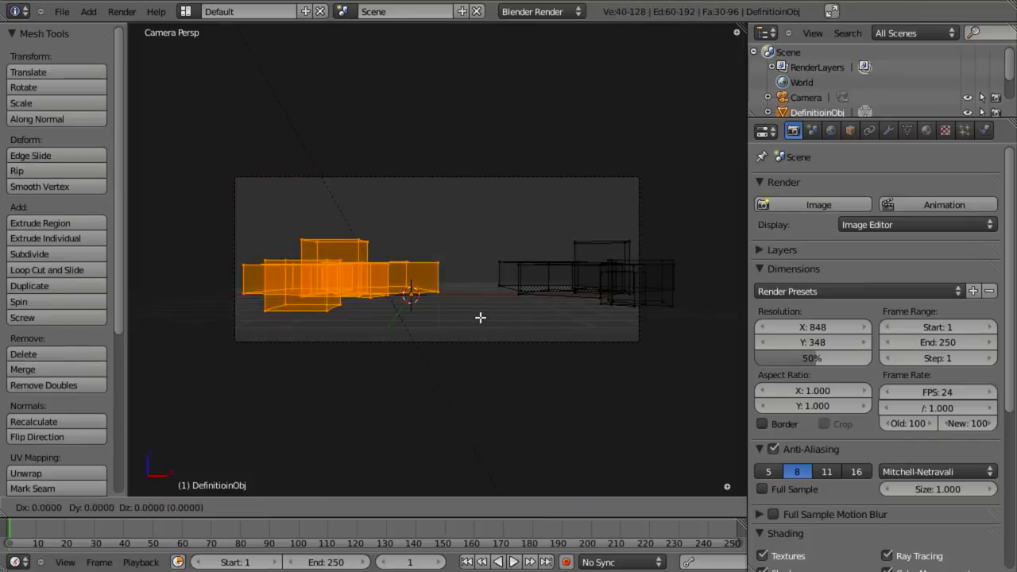
{"action": "key", "text": "z"}
{"action": "left_click", "coordinate": [489, 352]}
{"action": "key", "text": "KP_5"}
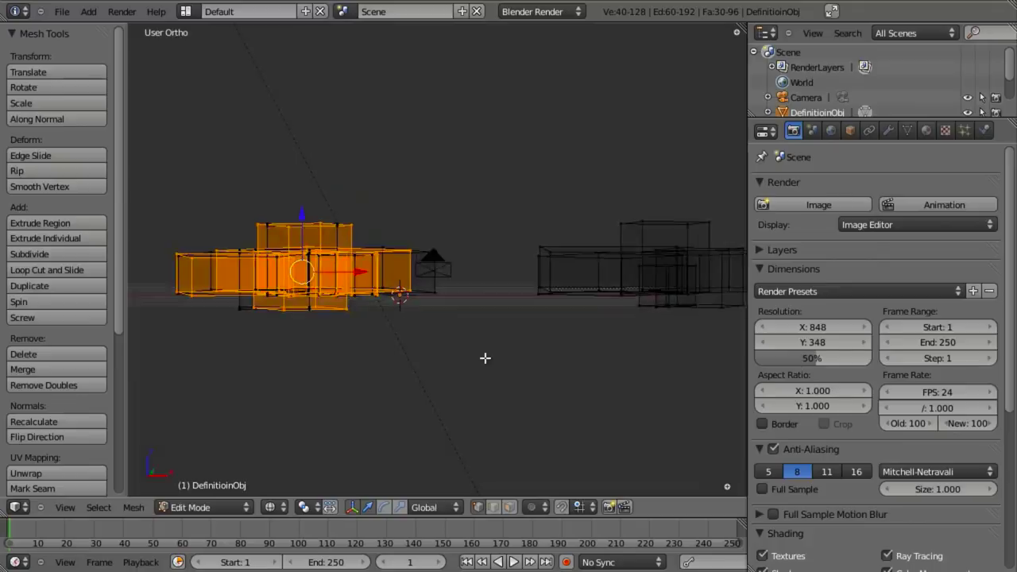
Rotate the duplicated cluster in the top view and position it overlapping the back of the original negative X cluster.
{"action": "key", "text": "KP_7"}
{"action": "middle_click_drag", "start_coordinate": [373, 283], "coordinate": [543, 283], "text": "shift"}
{"action": "scroll", "coordinate": [543, 283], "scroll_direction": "down", "scroll_amount": 4}
{"action": "key", "text": "r"}
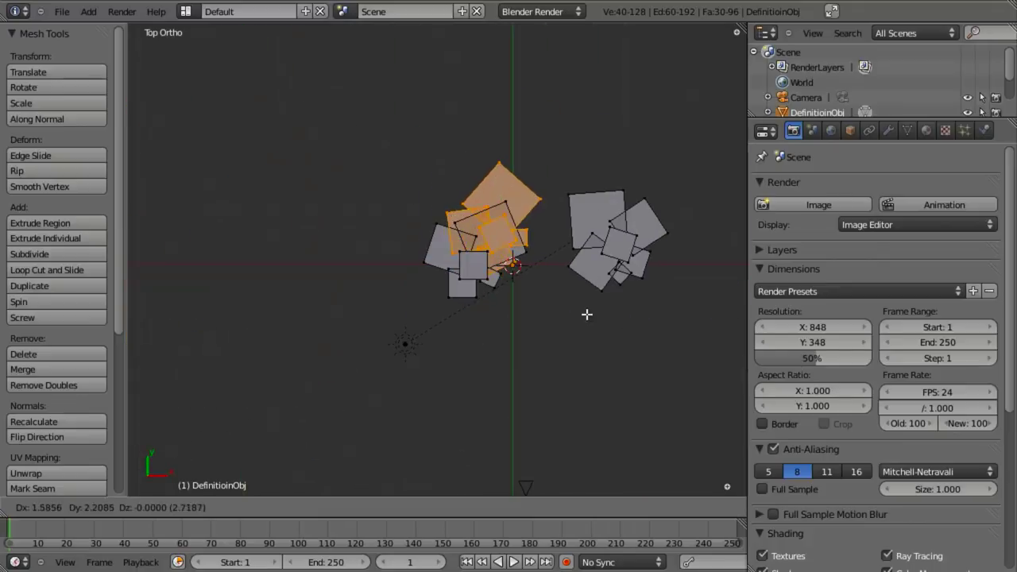
{"action": "left_click", "coordinate": [467, 330]}
{"action": "key", "text": "s"}
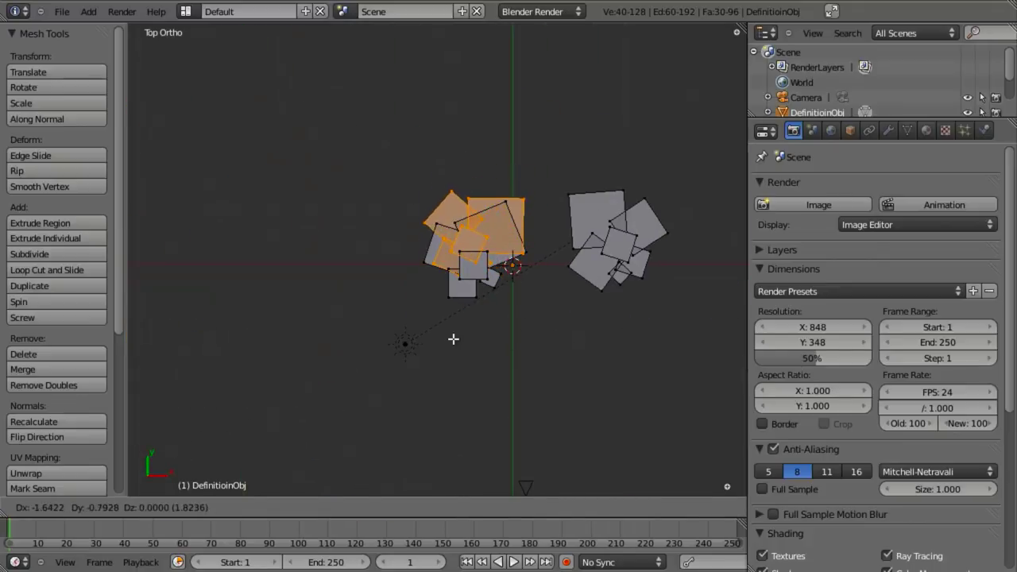
{"action": "left_click", "coordinate": [452, 341]}
Delete the small block of the duplicated cluster that overlaps the original cluster's central block.
{"action": "scroll", "coordinate": [493, 317], "scroll_direction": "up", "scroll_amount": 5}
{"action": "key", "text": "z"}
{"action": "key", "text": "a"}
{"action": "right_click", "coordinate": [577, 268]}
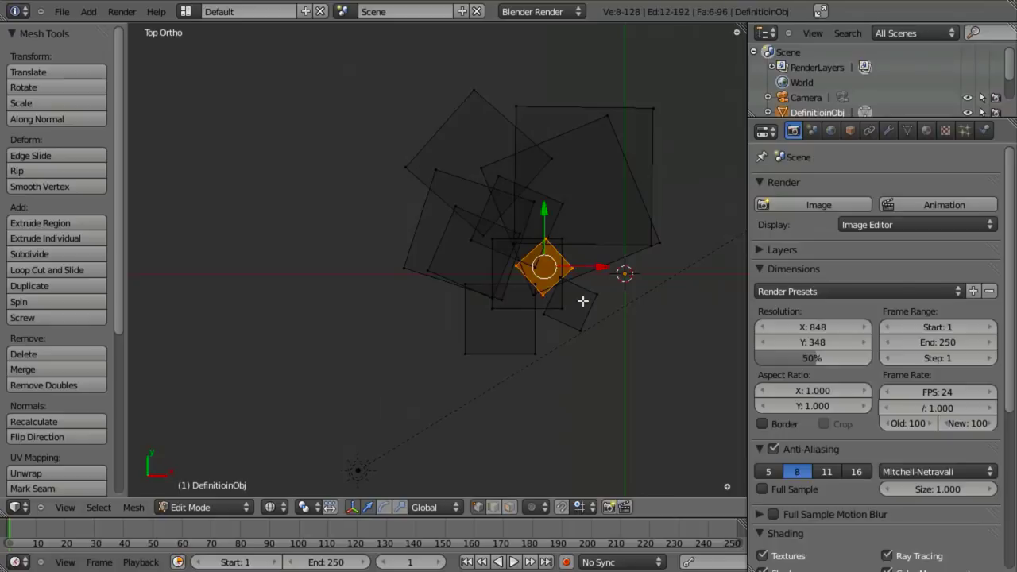
{"action": "middle_click_drag", "start_coordinate": [550, 300], "coordinate": [511, 302], "text": "shift"}
{"action": "key", "text": "x"}
{"action": "left_click", "coordinate": [511, 302]}
{"action": "key", "text": "z"}
{"action": "key", "text": "z"}
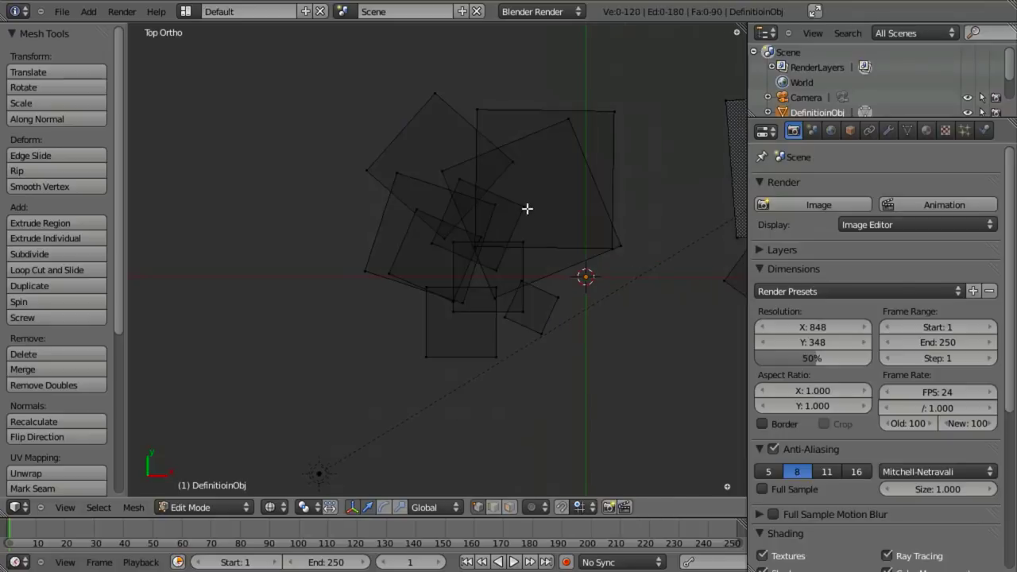
Stretch the narrow block beside the front cube of the negative X cluster along Z.
{"action": "key", "text": "l"}
{"action": "key", "text": "z"}
{"action": "mouse_move", "coordinate": [442, 279]}
{"action": "middle_mouse_down"}
{"action": "mouse_move", "coordinate": [485, 343]}
{"action": "mouse_move", "coordinate": [551, 291]}
{"action": "mouse_move", "coordinate": [426, 199]}
{"action": "middle_mouse_up"}
{"action": "key", "text": "a"}
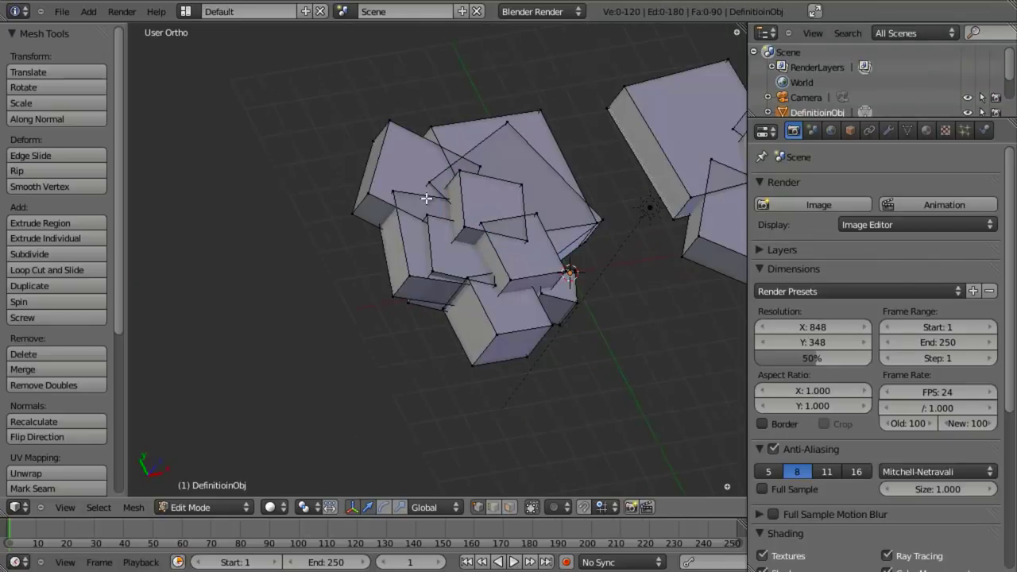
{"action": "key", "text": "l"}
{"action": "middle_click_drag", "start_coordinate": [591, 331], "coordinate": [602, 257]}
{"action": "key", "text": "g"}
{"action": "key", "text": "z"}
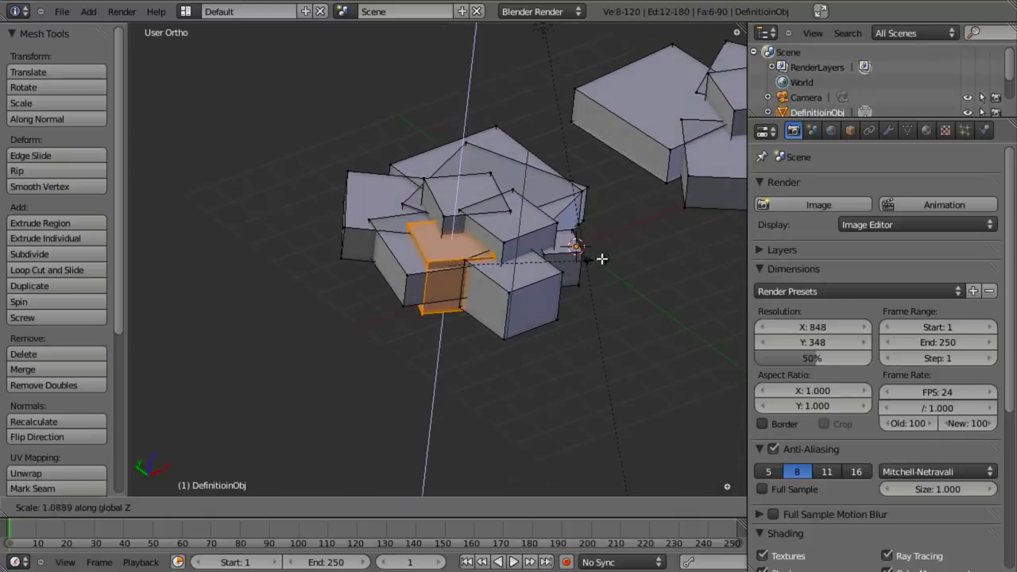
{"action": "left_click", "coordinate": [629, 259]}
Rotate the outermost block on the negative X side of the merged cluster about the global Z axis.
{"action": "key", "text": "Tab"}
{"action": "scroll", "coordinate": [519, 288], "scroll_direction": "down", "scroll_amount": 5}
{"action": "key", "text": "Tab"}
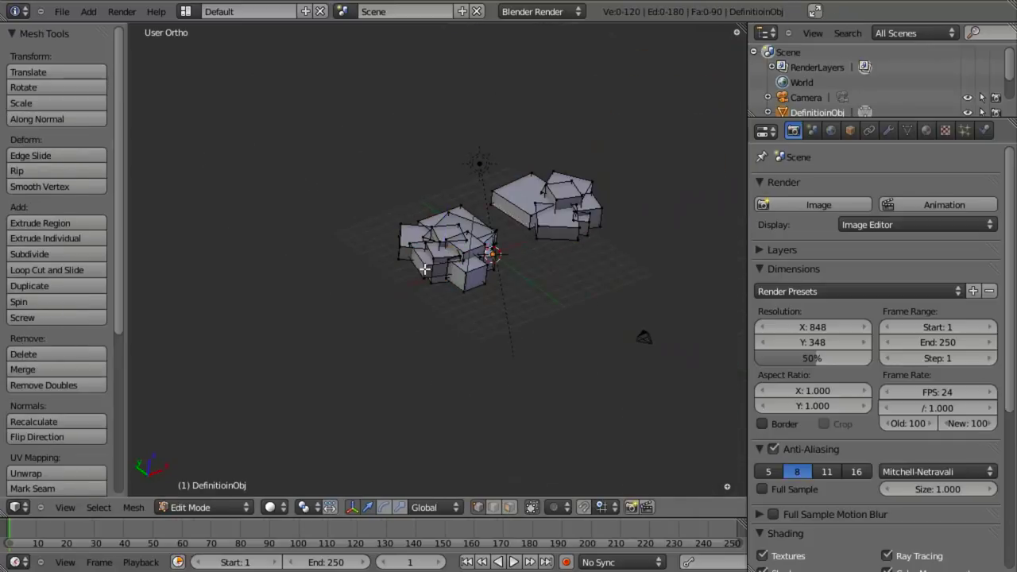
{"action": "scroll", "coordinate": [475, 263], "scroll_direction": "up", "scroll_amount": 3}
{"action": "scroll", "coordinate": [475, 263], "scroll_direction": "up", "scroll_amount": 2}
{"action": "key", "text": "g"}
{"action": "key", "text": "x"}
{"action": "key", "text": "z"}
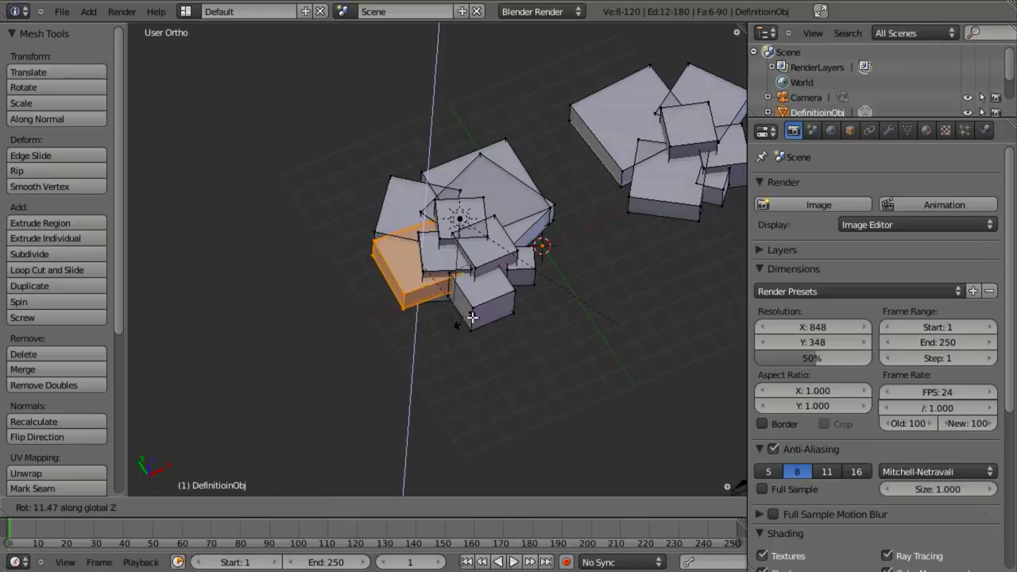
{"action": "left_click", "coordinate": [485, 311]}
Reposition the rotated outer block along the X axis and along the Y axis.
{"action": "key", "text": "g"}
{"action": "key", "text": "x"}
{"action": "left_click", "coordinate": [486, 318]}
{"action": "key", "text": "g"}
{"action": "key", "text": "y"}
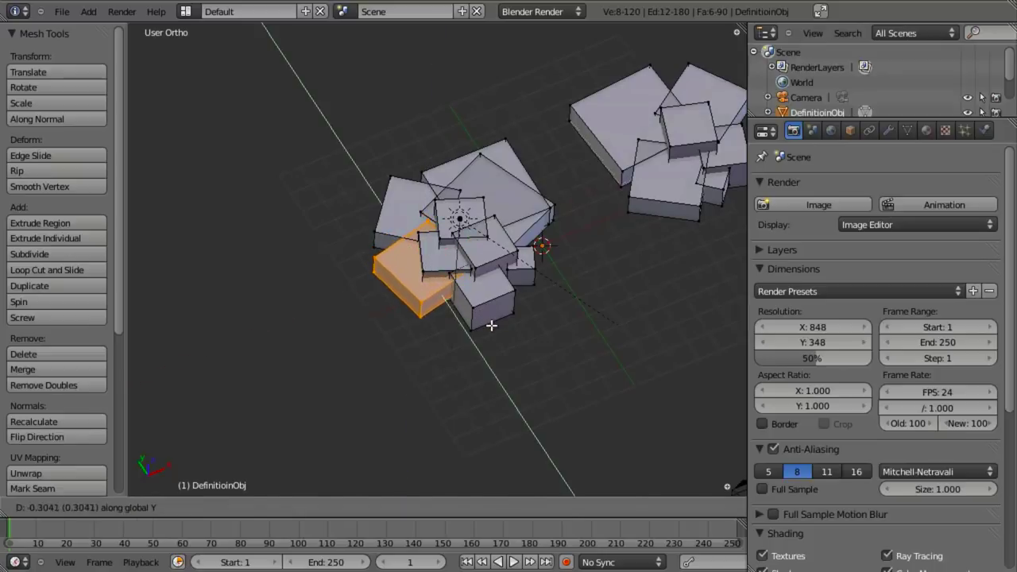
{"action": "left_click", "coordinate": [482, 272]}
In the camera view, stretch the block behind the front cube of the negative X cluster along Z.
{"action": "key", "text": "Tab"}
{"action": "scroll", "coordinate": [453, 337], "scroll_direction": "down", "scroll_amount": 3}
{"action": "middle_click_drag", "start_coordinate": [453, 336], "coordinate": [479, 280]}
{"action": "key", "text": "KP_0"}
{"action": "key", "text": "Tab"}
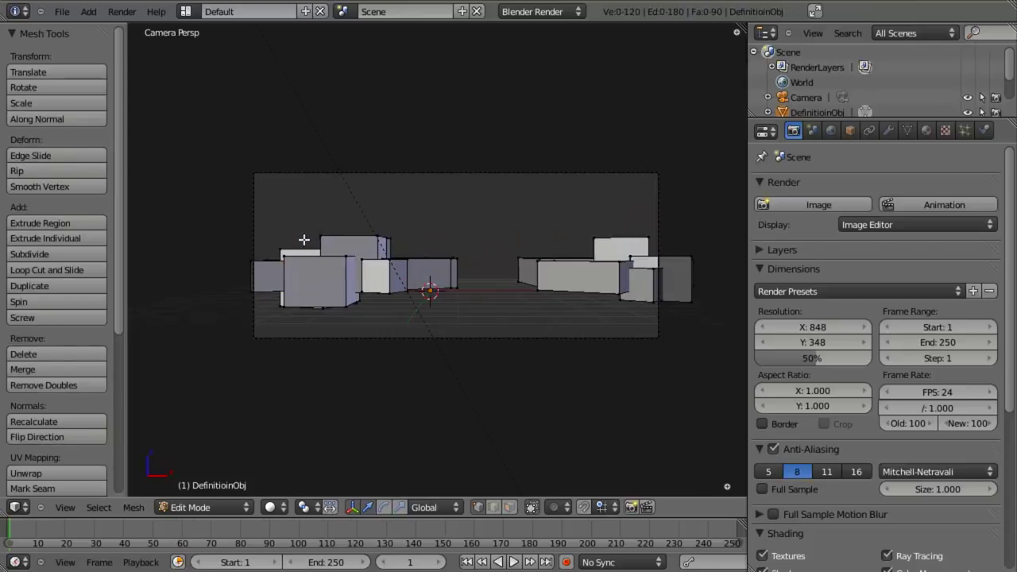
{"action": "key", "text": "l"}
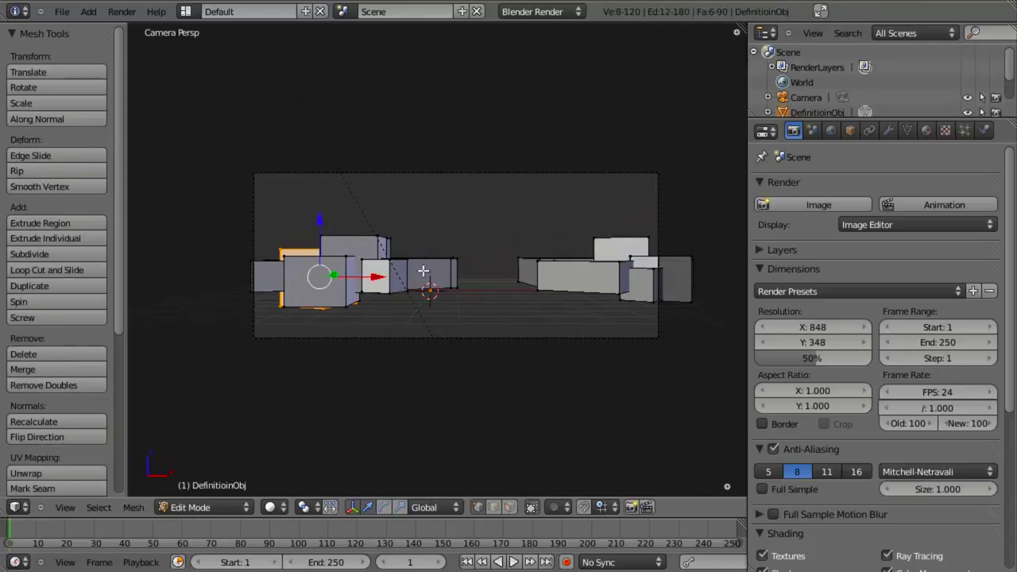
{"action": "key", "text": "s"}
{"action": "key", "text": "z"}
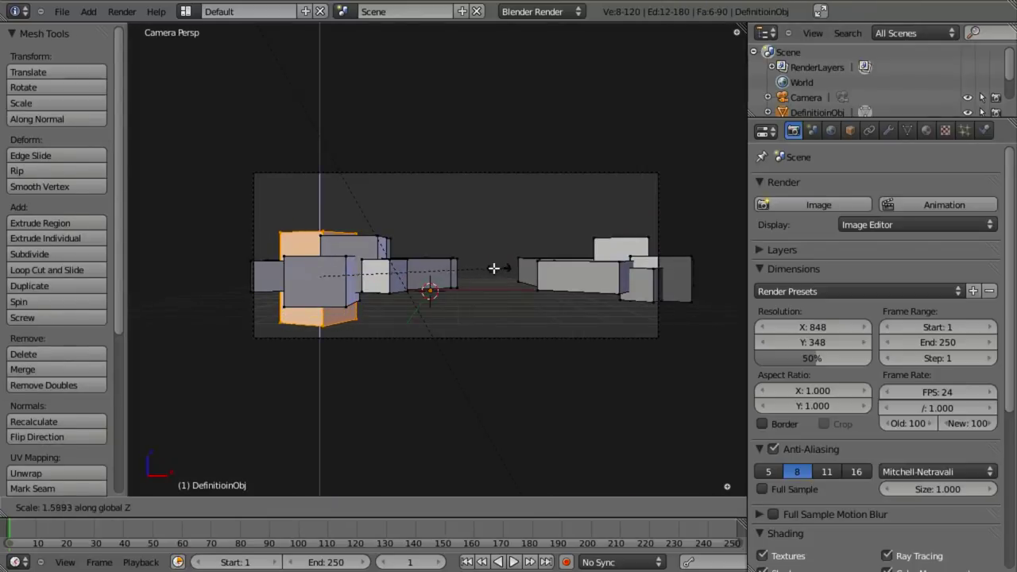
{"action": "left_click", "coordinate": [469, 267]}
Raise the stretched block along Z above its neighbours and finish editing the mesh.
{"action": "key", "text": "g"}
{"action": "key", "text": "z"}
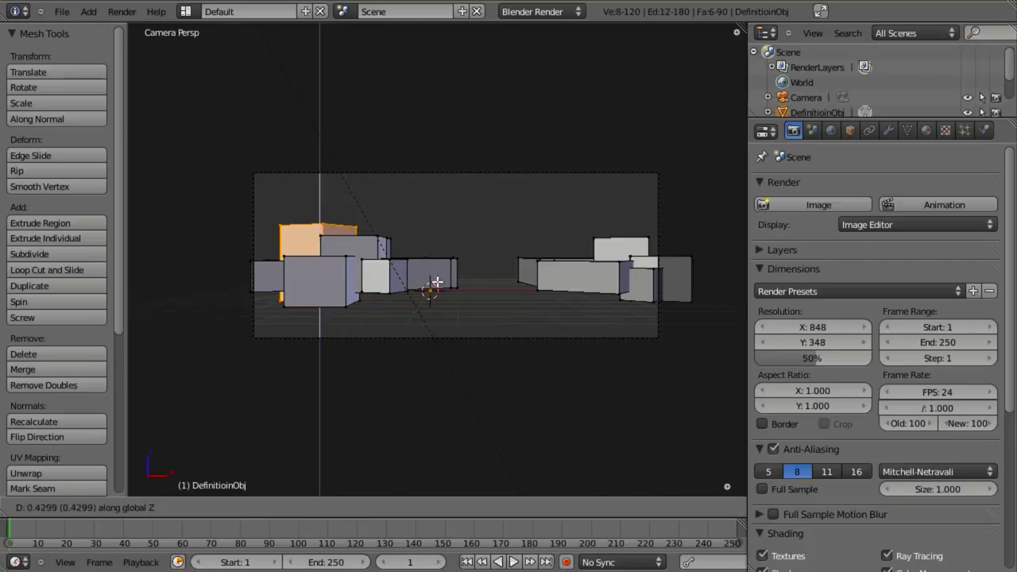
{"action": "left_click", "coordinate": [446, 283]}
{"action": "key", "text": "Tab"}
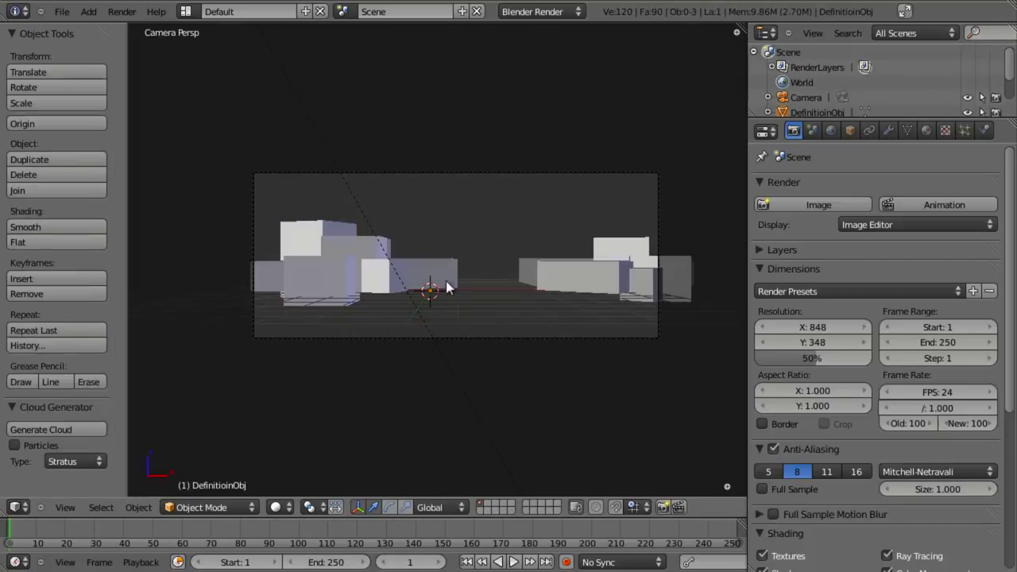
Generate a Stratus cloud from the definition mesh and render the image from the camera.
{"action": "right_click", "coordinate": [309, 267]}
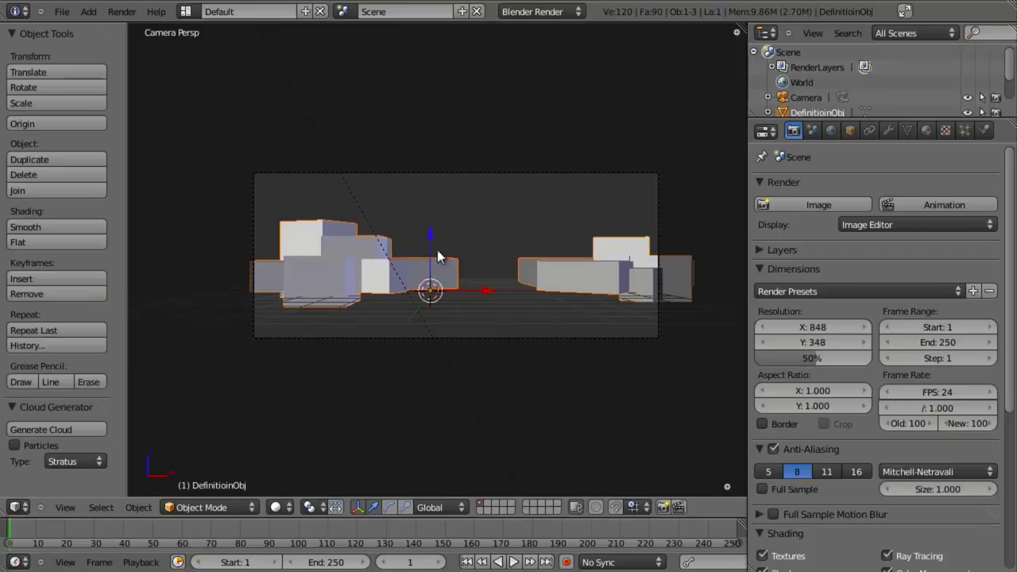
{"action": "left_click", "coordinate": [40, 432]}
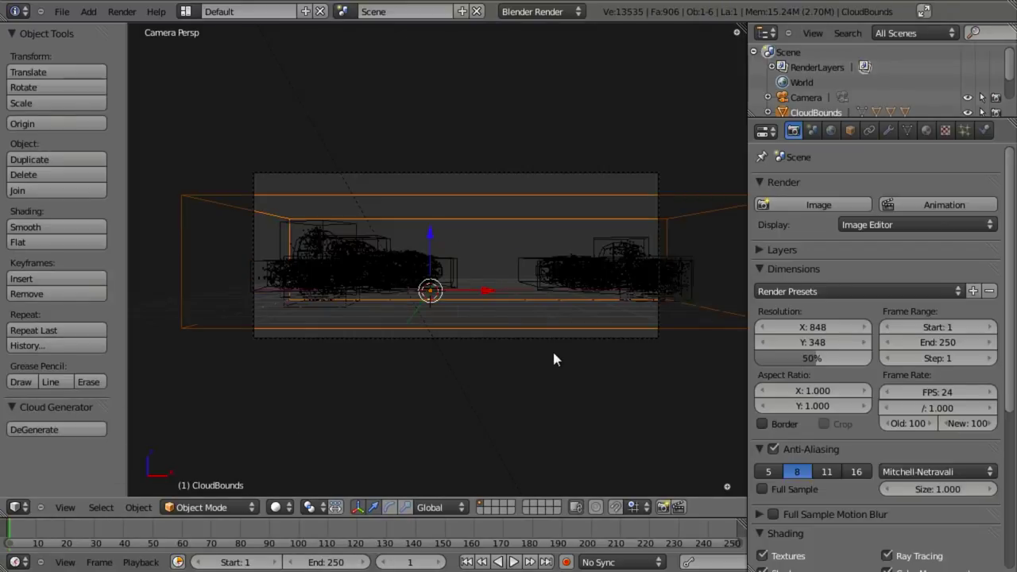
{"action": "key", "text": "F12"}
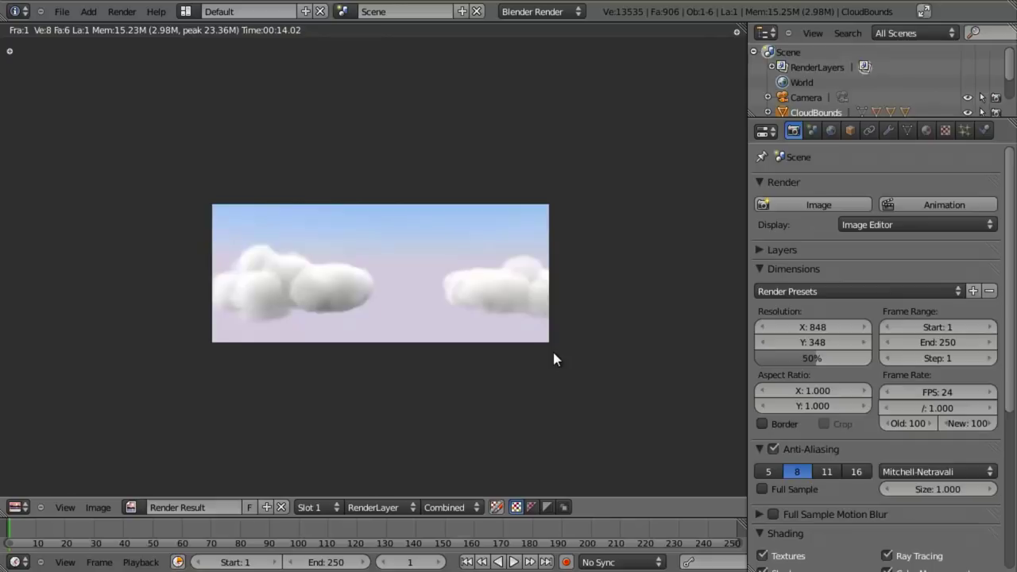
{"action": "key", "text": "Escape"}
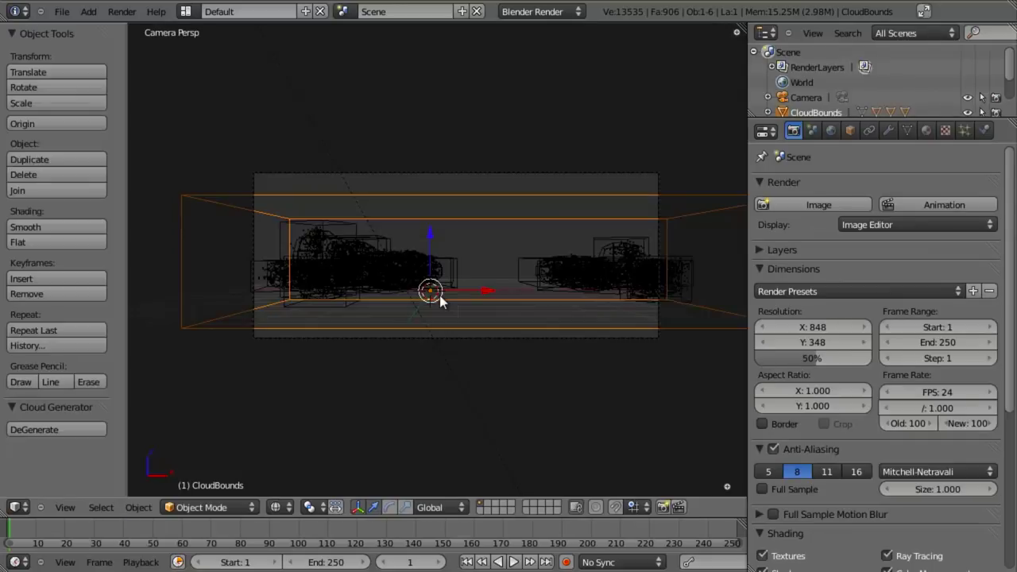
Examine the rendered clouds once more and look at the cloud layout from the top.
{"action": "key", "text": "F11"}
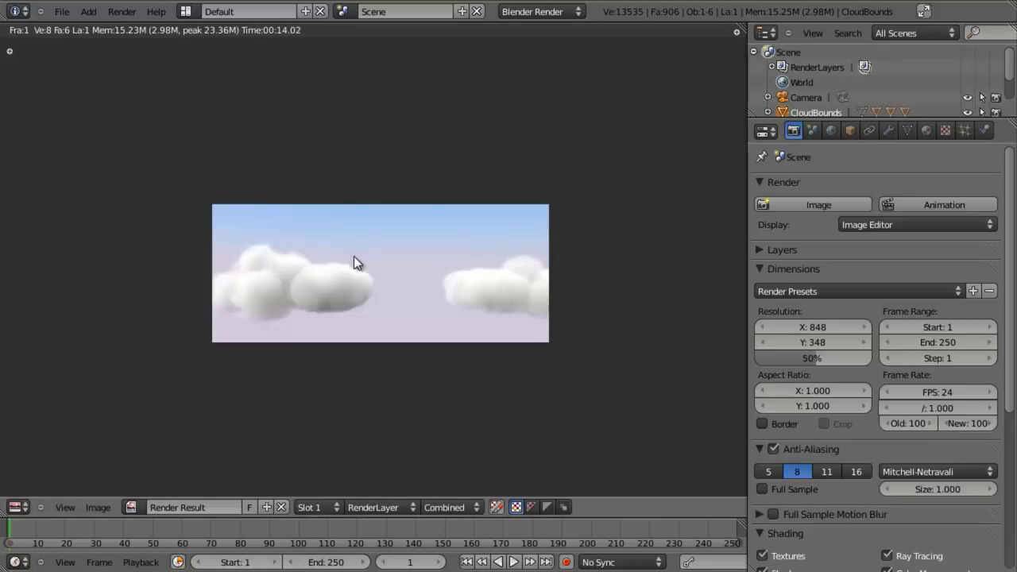
{"action": "key", "text": "Escape"}
{"action": "key", "text": "KP_7"}
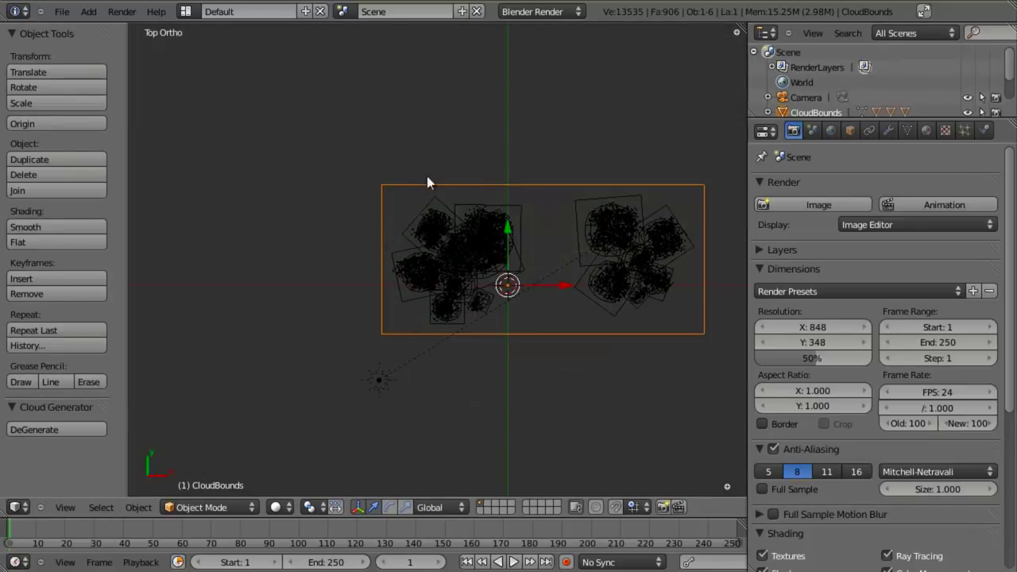
Degenerate the cloud back to its definition mesh and scale up three blocks in the middle of the negative X cluster.
{"action": "left_click", "coordinate": [25, 430]}
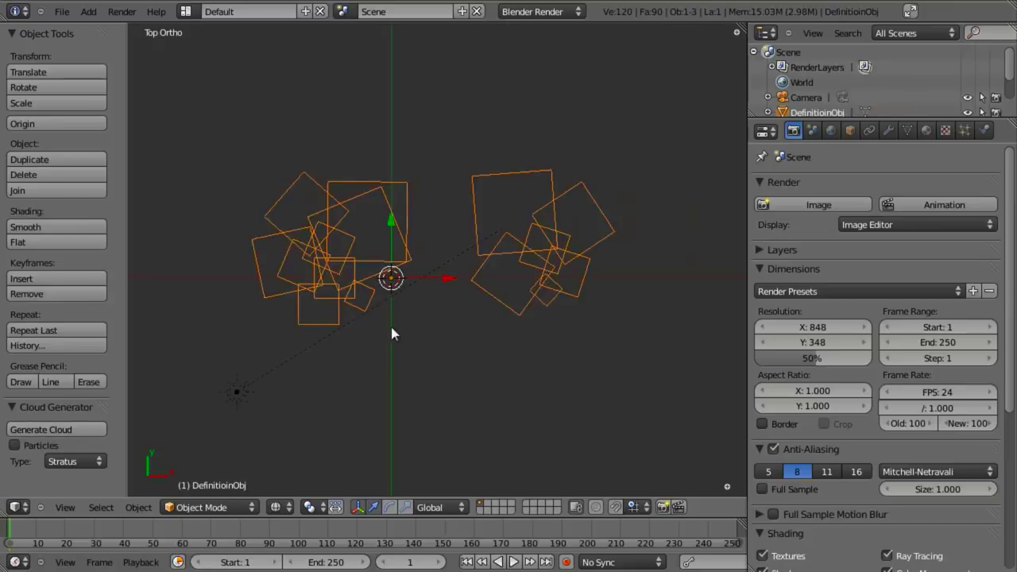
{"action": "key", "text": "Tab"}
{"action": "scroll", "coordinate": [400, 340], "scroll_direction": "up", "scroll_amount": 1}
{"action": "middle_click_drag", "start_coordinate": [400, 339], "coordinate": [352, 291]}
{"action": "key", "text": "l"}
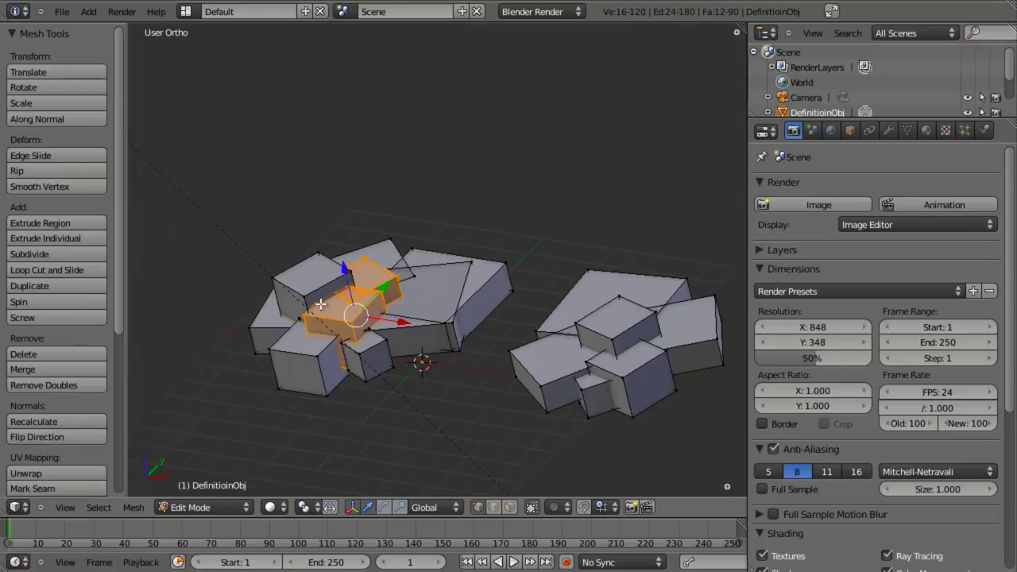
{"action": "key", "text": "l"}
{"action": "key", "text": "KP_7"}
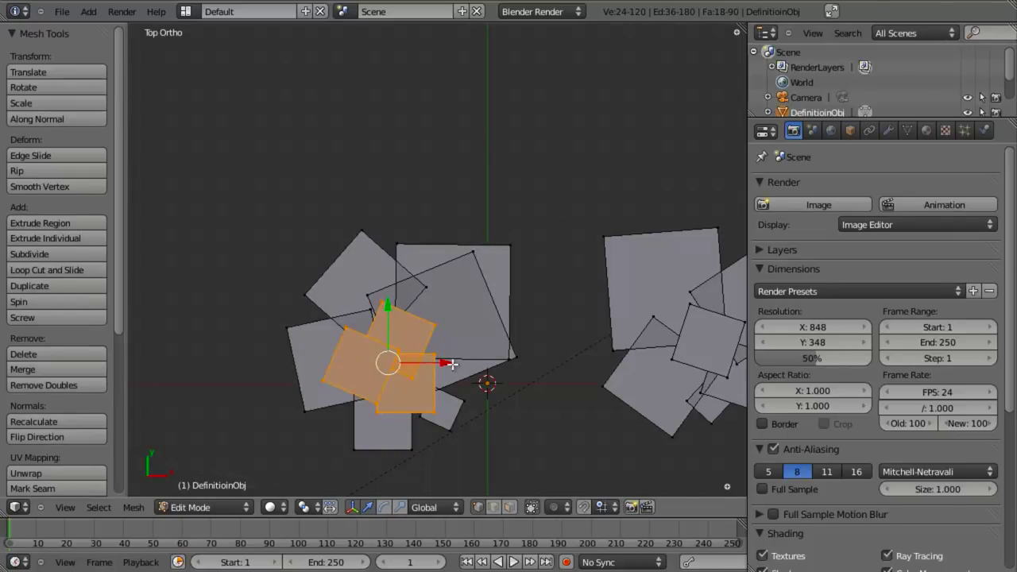
{"action": "key", "text": "s"}
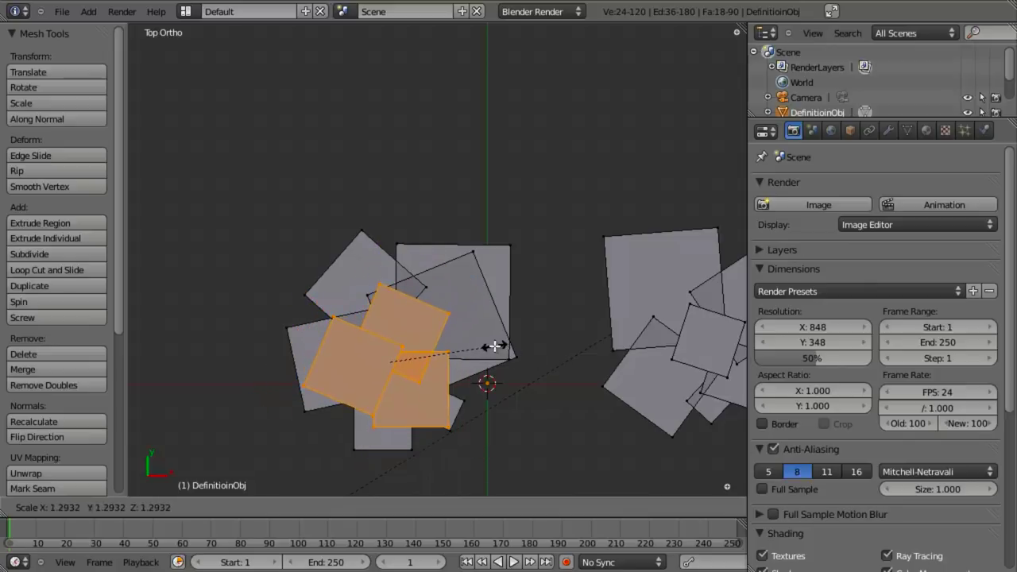
{"action": "left_click", "coordinate": [521, 354]}
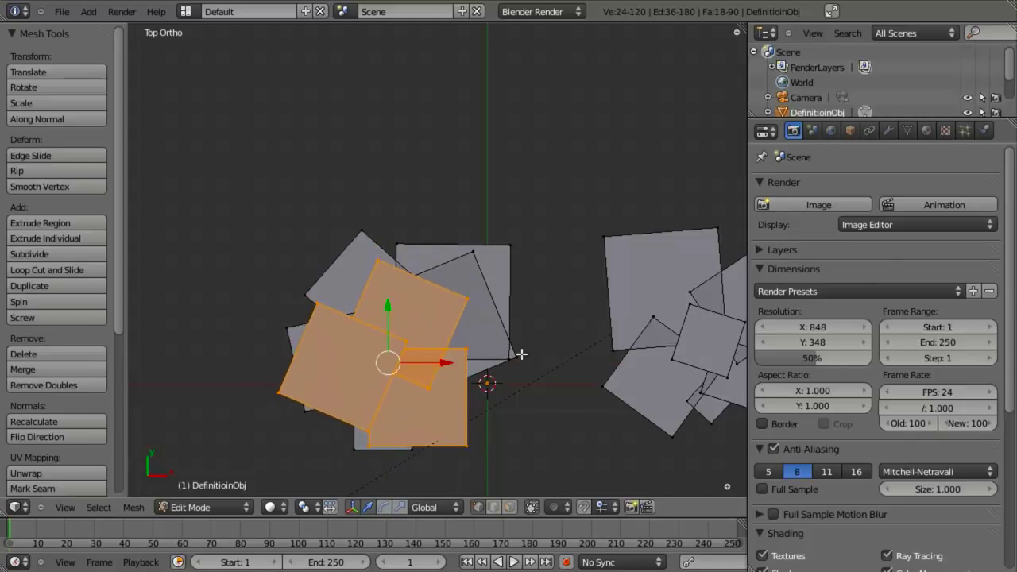
Move the front cube of the negative X cluster outward towards negative X and negative Y.
{"action": "key", "text": "z"}
{"action": "middle_click_drag", "start_coordinate": [521, 354], "coordinate": [482, 341], "text": "shift"}
{"action": "key", "text": "a"}
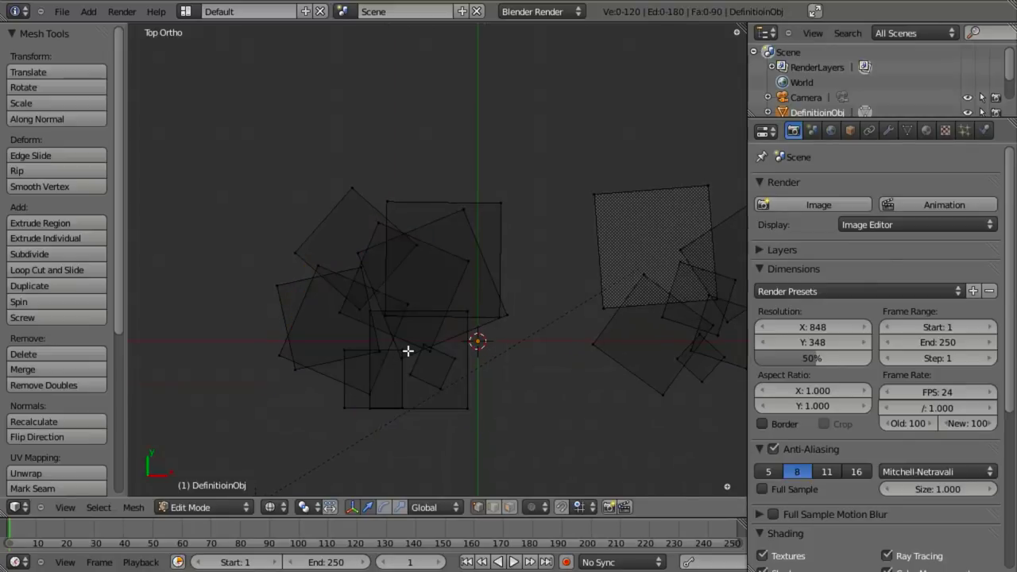
{"action": "key", "text": "l"}
{"action": "key", "text": "g"}
{"action": "left_click", "coordinate": [376, 368]}
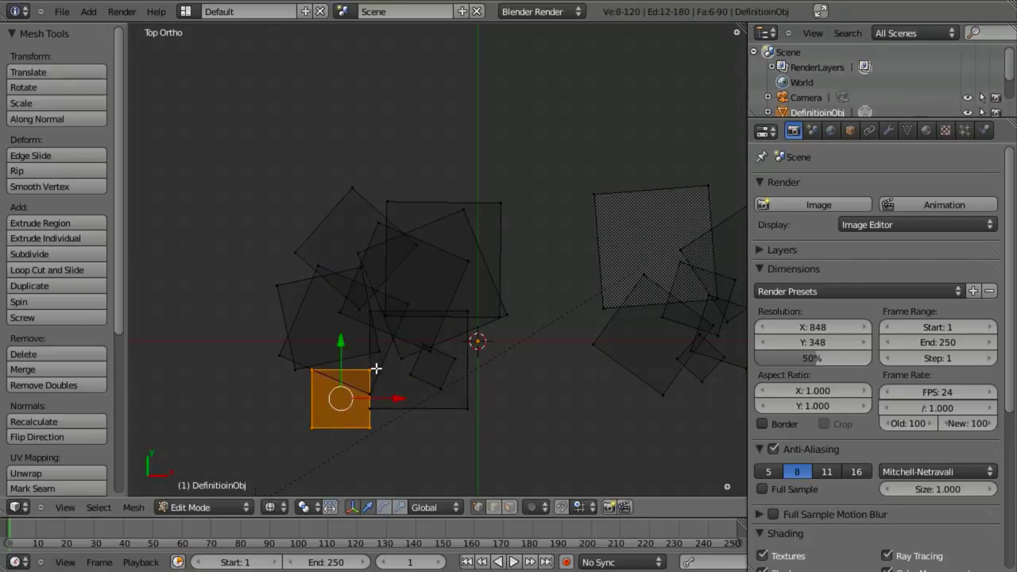
Move the smallest block of the negative X cluster about 1.5 units along X and check the layout through the camera.
{"action": "key", "text": "z"}
{"action": "mouse_move", "coordinate": [376, 368]}
{"action": "middle_mouse_down"}
{"action": "mouse_move", "coordinate": [430, 374]}
{"action": "mouse_move", "coordinate": [480, 433]}
{"action": "middle_mouse_up"}
{"action": "key", "text": "z"}
{"action": "key", "text": "a"}
{"action": "key", "text": "l"}
{"action": "key", "text": "z"}
{"action": "key", "text": "g"}
{"action": "key", "text": "x"}
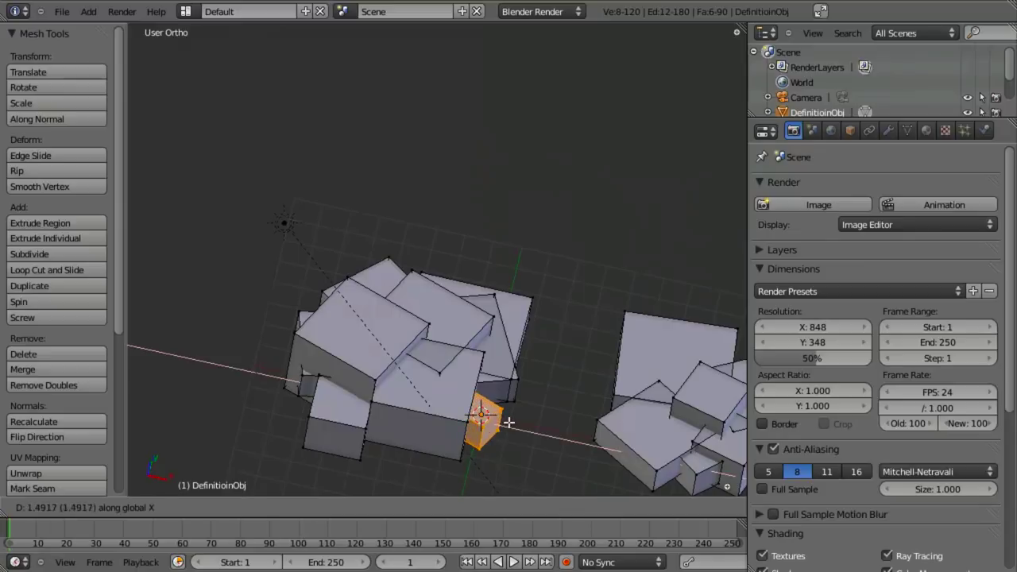
{"action": "left_click", "coordinate": [508, 417]}
{"action": "key", "text": "KP_0"}
{"action": "key", "text": "a"}
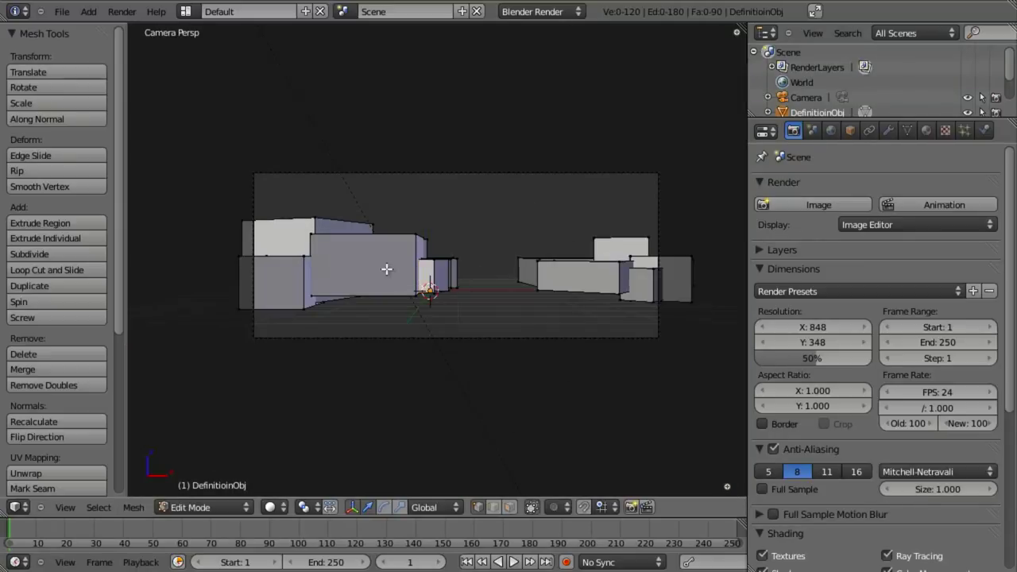
Review the last render and duplicate the diagonally rotated rear block of the negative X cluster to the cluster's front.
{"action": "key", "text": "z"}
{"action": "key", "text": "F12"}
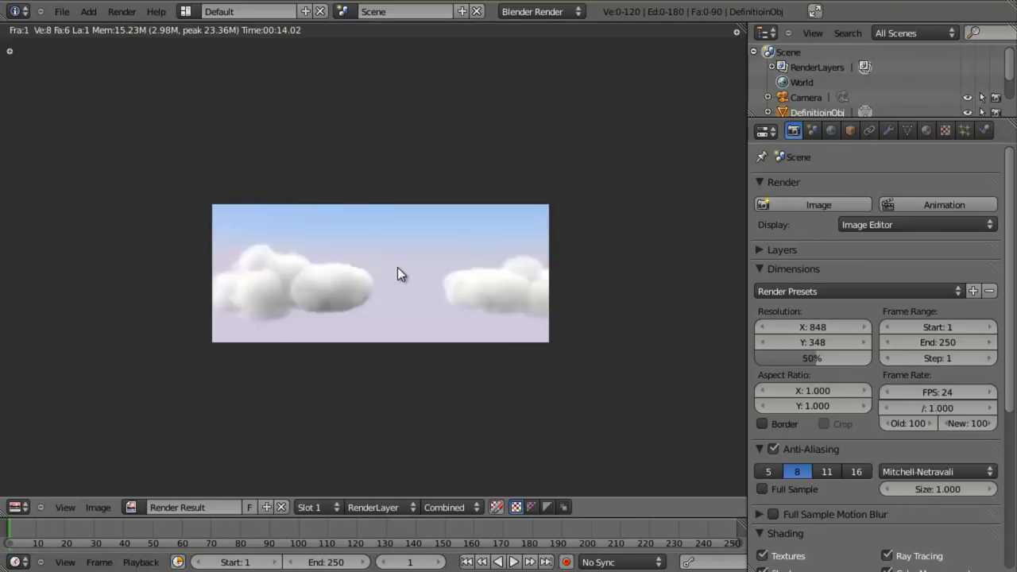
{"action": "key", "text": "Escape"}
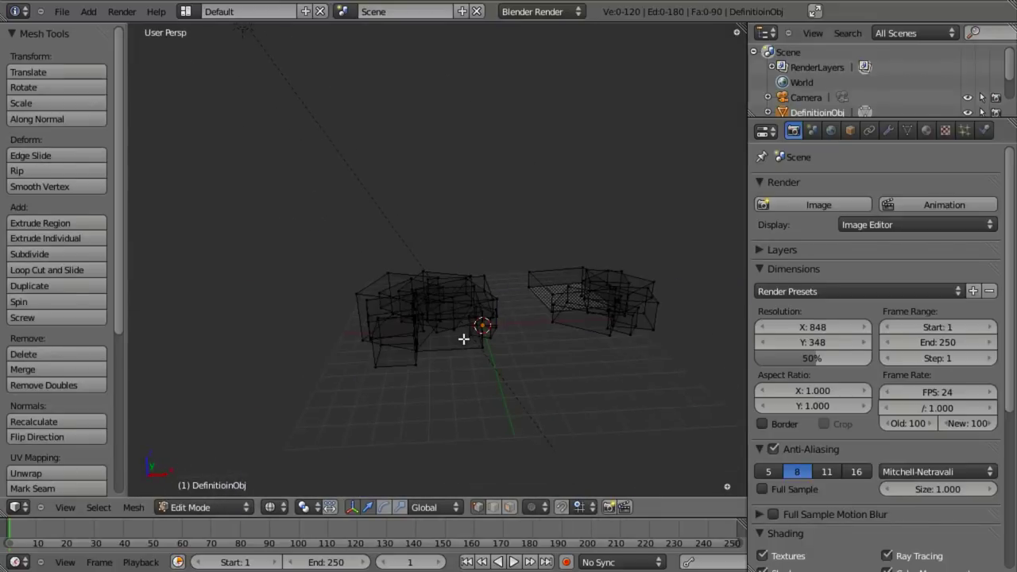
{"action": "key", "text": "KP_7"}
{"action": "scroll", "coordinate": [458, 268], "scroll_direction": "up", "scroll_amount": 4}
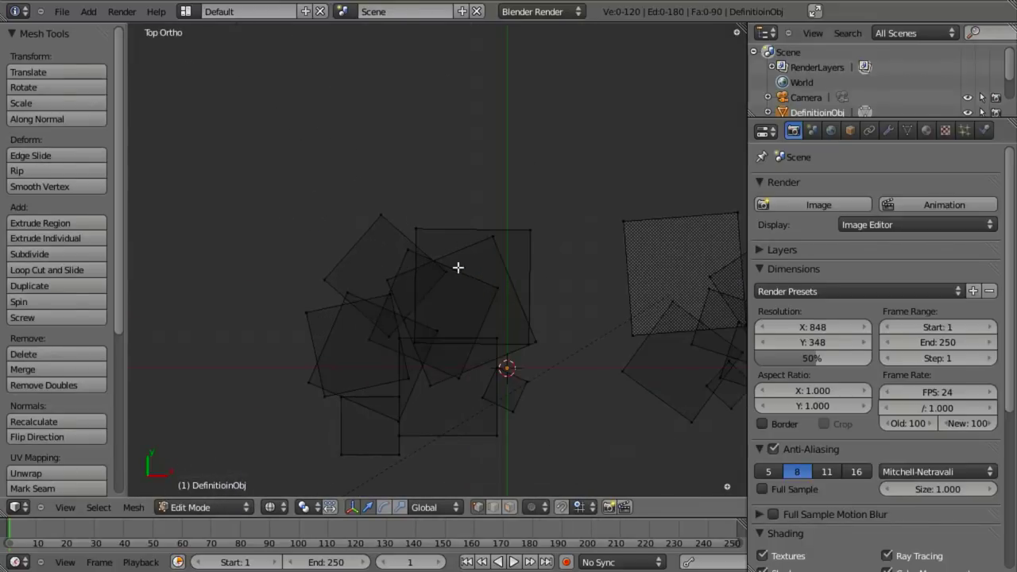
{"action": "key", "text": "l"}
{"action": "key", "text": "shift+d"}
{"action": "left_click", "coordinate": [470, 448]}
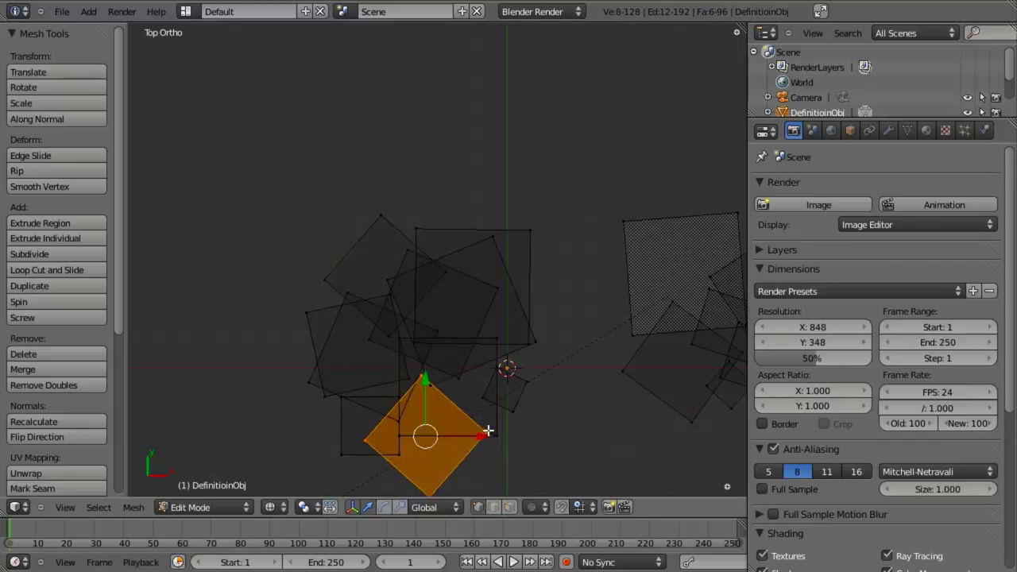
{"action": "key", "text": "z"}
{"action": "mouse_move", "coordinate": [474, 458]}
{"action": "middle_mouse_down", "text": "shift"}
{"action": "mouse_move", "coordinate": [427, 170]}
{"action": "mouse_move", "coordinate": [541, 270]}
{"action": "mouse_move", "coordinate": [495, 277]}
{"action": "mouse_move", "coordinate": [445, 311]}
{"action": "mouse_move", "coordinate": [454, 336]}
{"action": "middle_mouse_up", "text": "shift"}
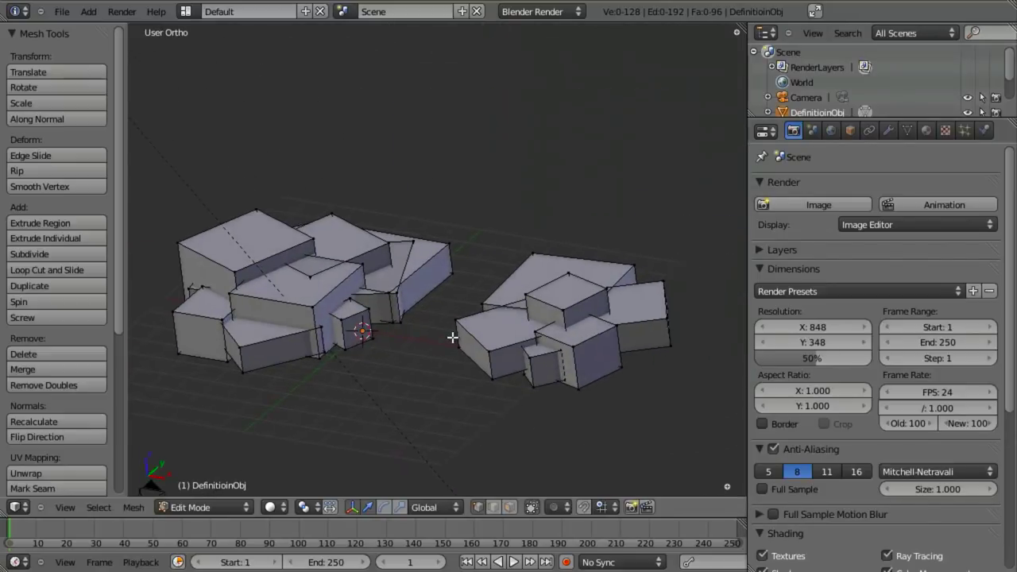
Finish editing the mesh and rotate the camera around the global Z axis to bring both clusters into frame.
{"action": "key", "text": "KP_0"}
{"action": "key", "text": "Tab"}
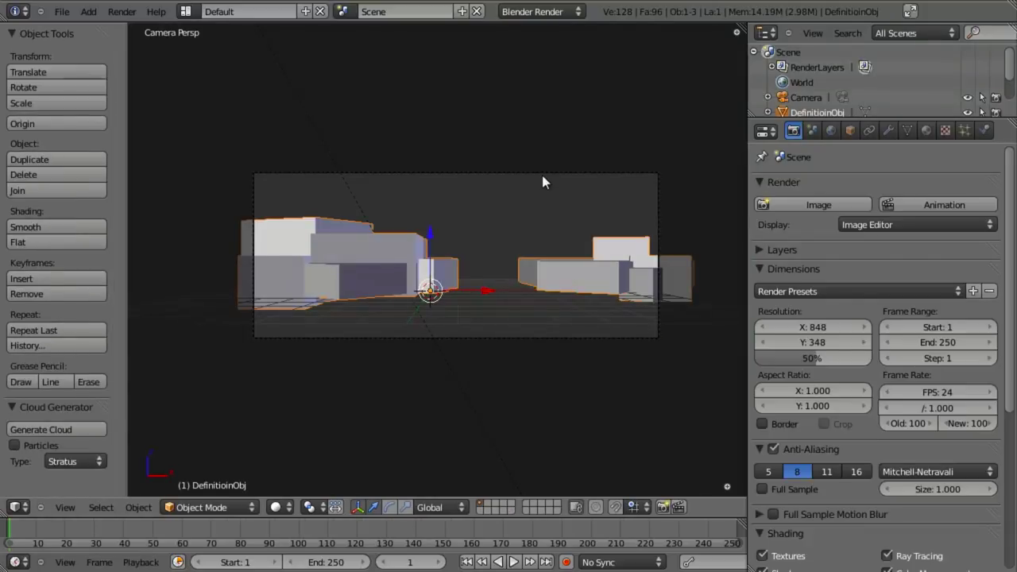
{"action": "right_click", "coordinate": [558, 333]}
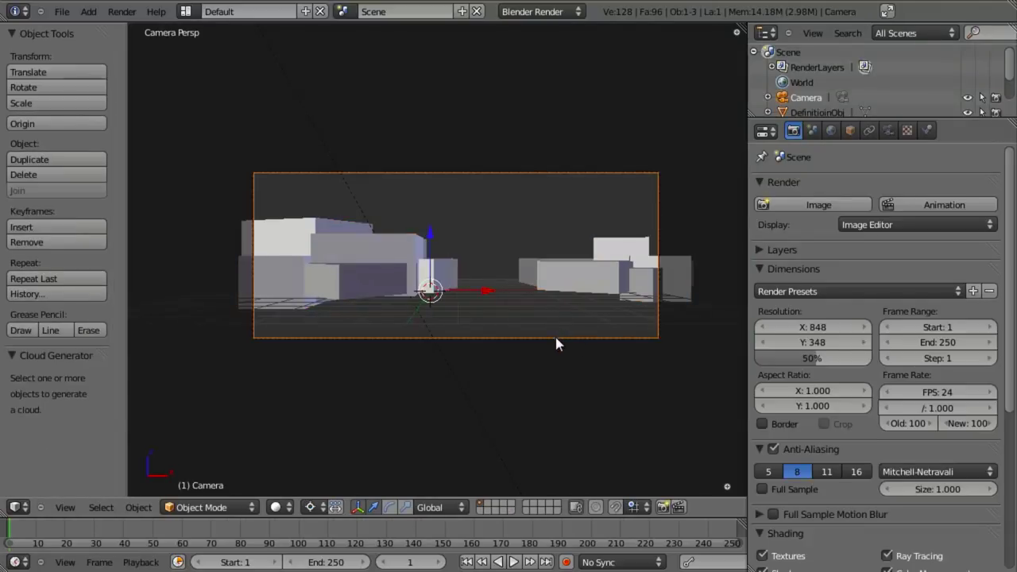
{"action": "key", "text": "r"}
{"action": "key", "text": "z"}
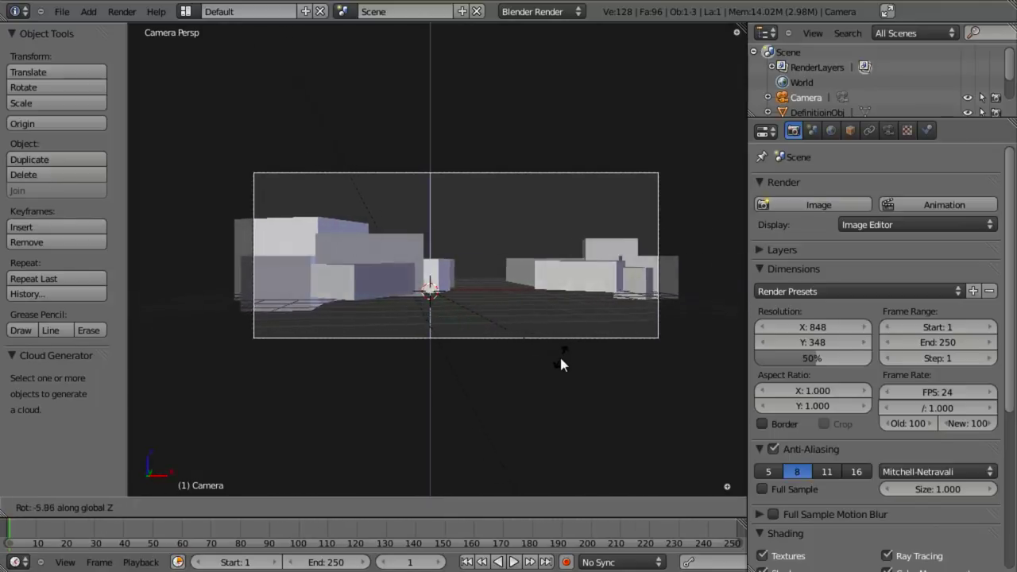
{"action": "left_click", "coordinate": [580, 338]}
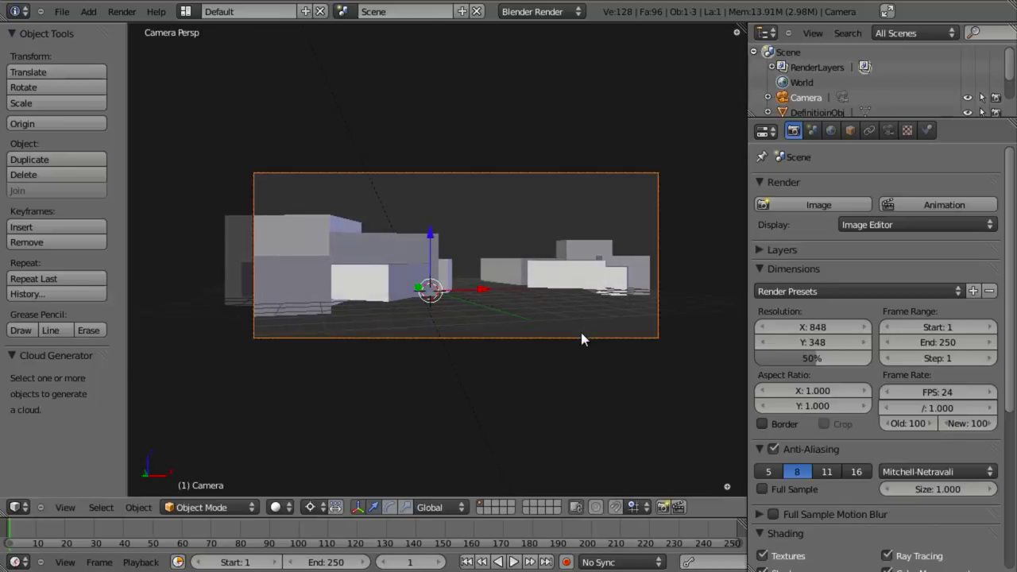
{"action": "key", "text": "r"}
{"action": "key", "text": "r"}
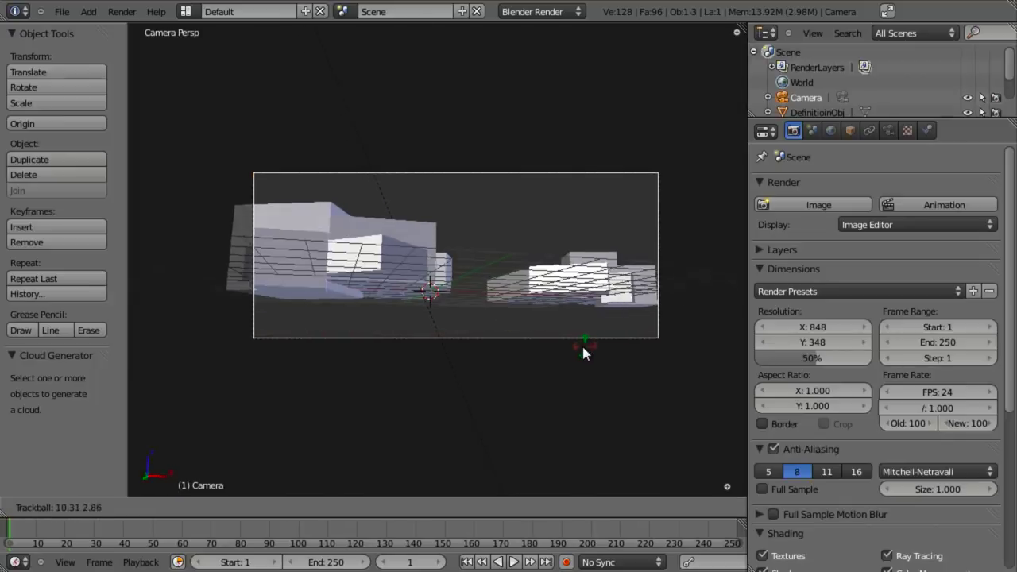
{"action": "right_click", "coordinate": [579, 341]}
Rotate the camera freely by a trackball rotation of about 12 and -10 so it views the blocks from below.
{"action": "key", "text": "r"}
{"action": "key", "text": "r"}
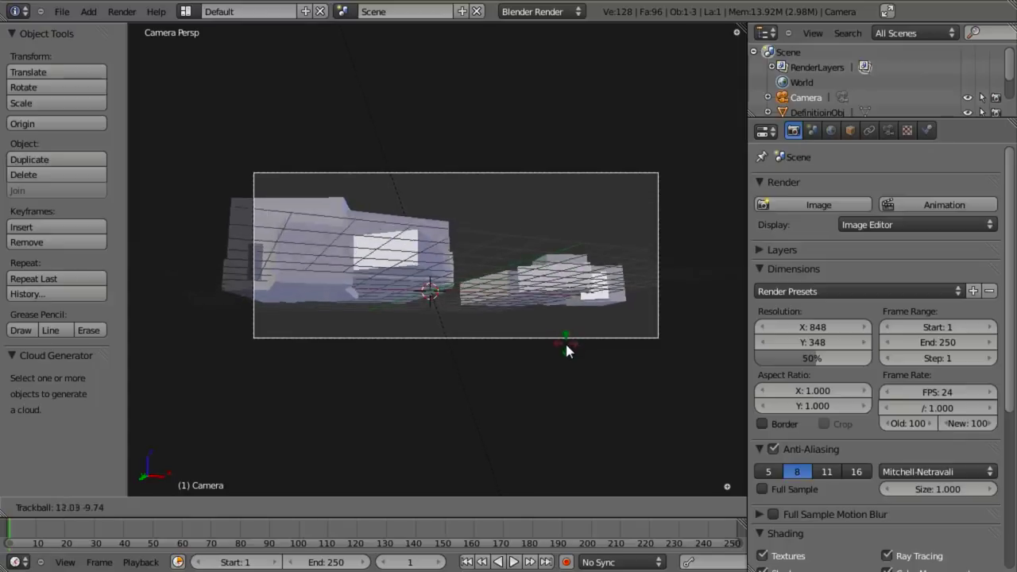
{"action": "left_click", "coordinate": [566, 342]}
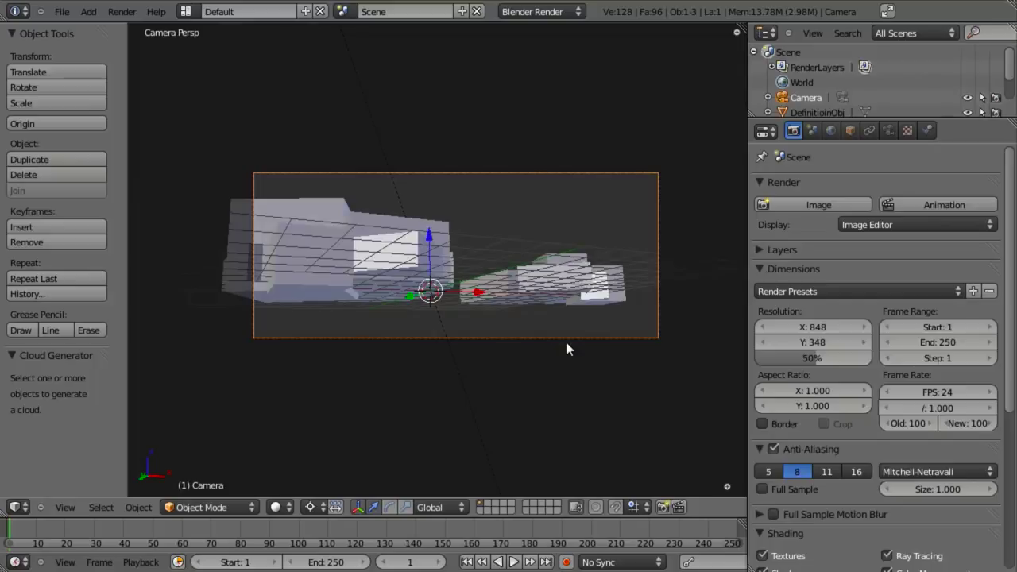
Move the positive X cluster of the definition mesh farther out along X and test-render the blocks from the camera.
{"action": "right_click", "coordinate": [564, 288]}
{"action": "key", "text": "Tab"}
{"action": "key", "text": "z"}
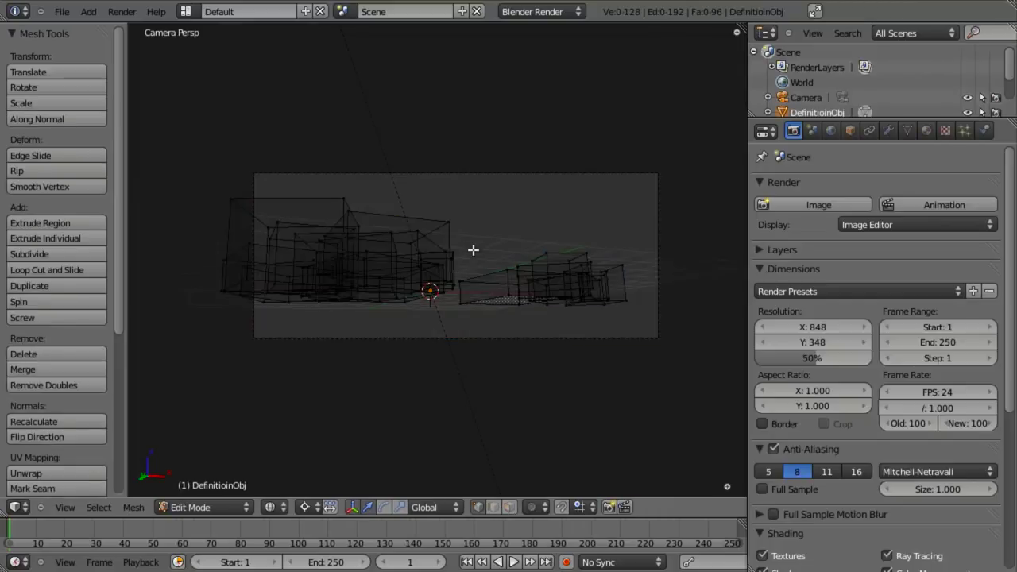
{"action": "key", "text": "b"}
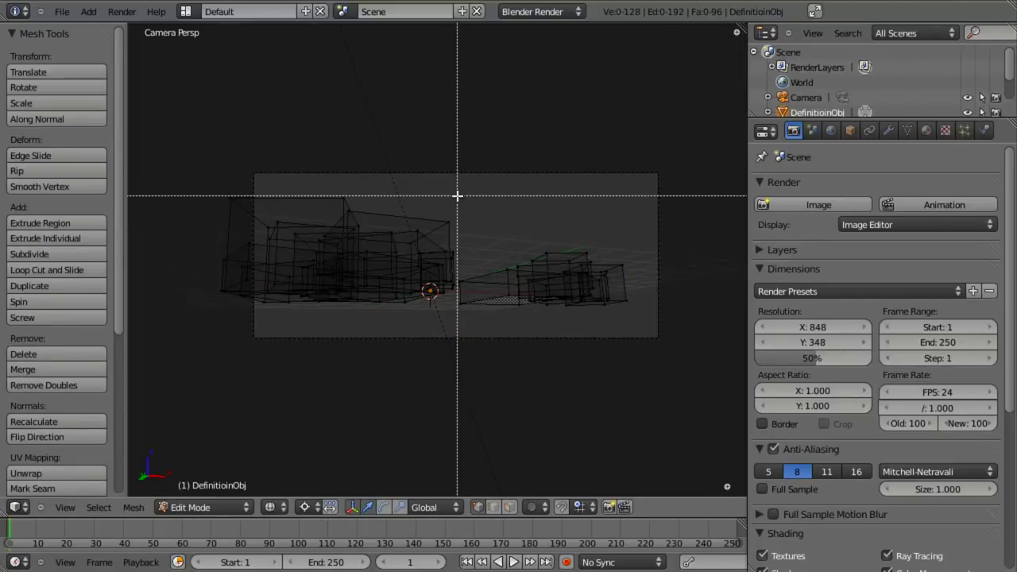
{"action": "left_click_drag", "start_coordinate": [457, 195], "coordinate": [771, 494]}
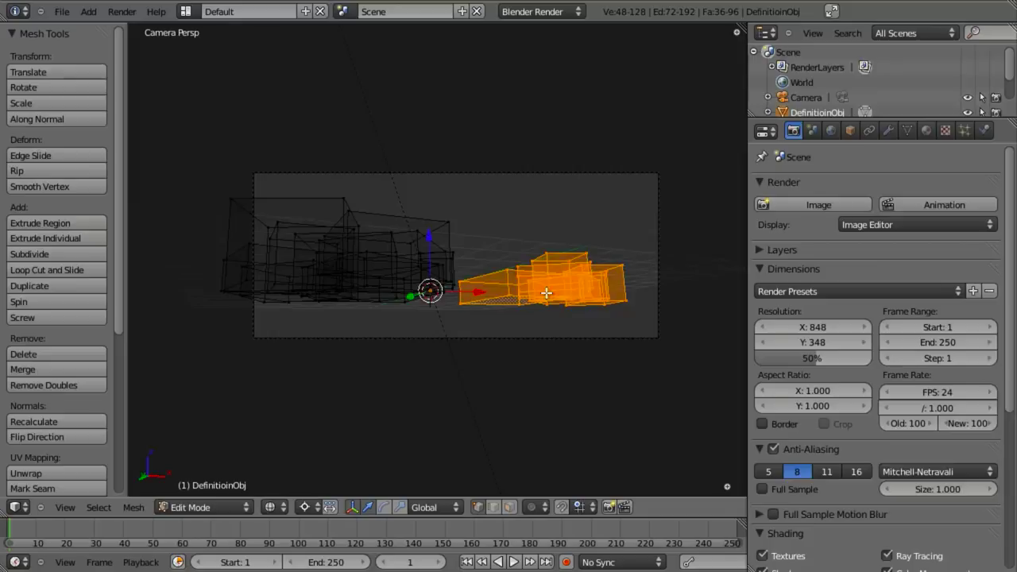
{"action": "key", "text": "g"}
{"action": "key", "text": "x"}
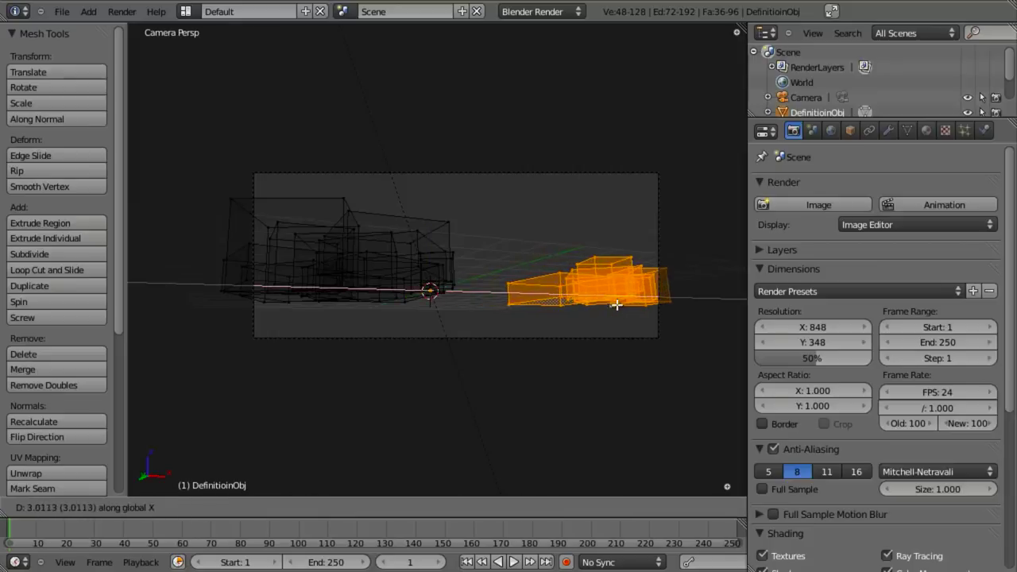
{"action": "left_click", "coordinate": [628, 328]}
{"action": "key", "text": "z"}
{"action": "key", "text": "Tab"}
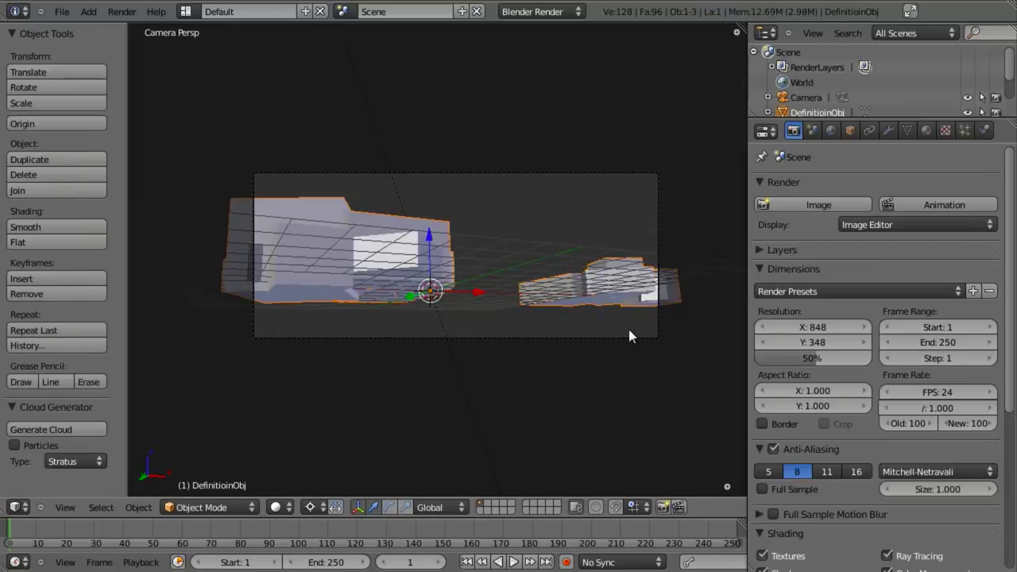
{"action": "key", "text": "F12"}
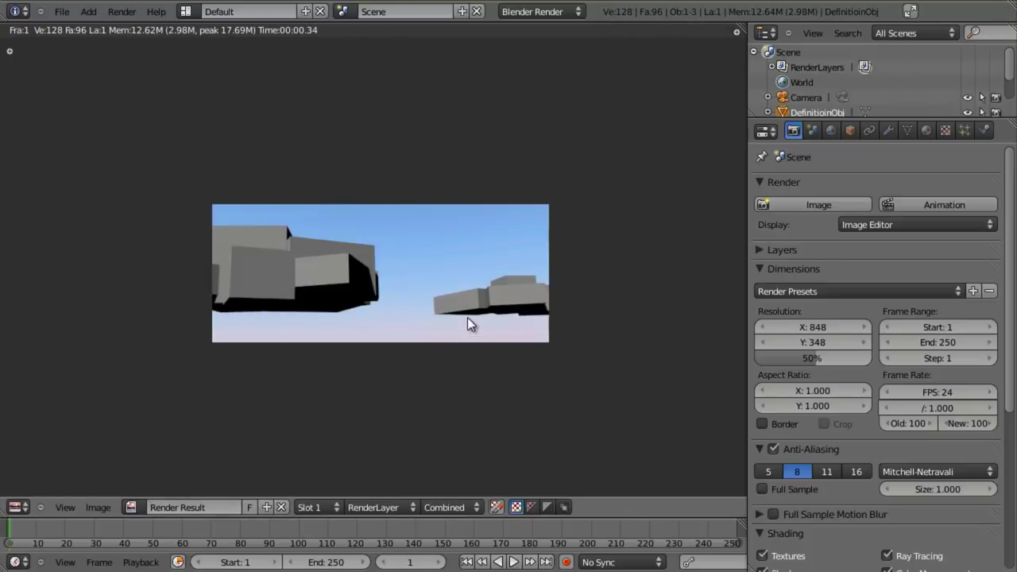
{"action": "key", "text": "Escape"}
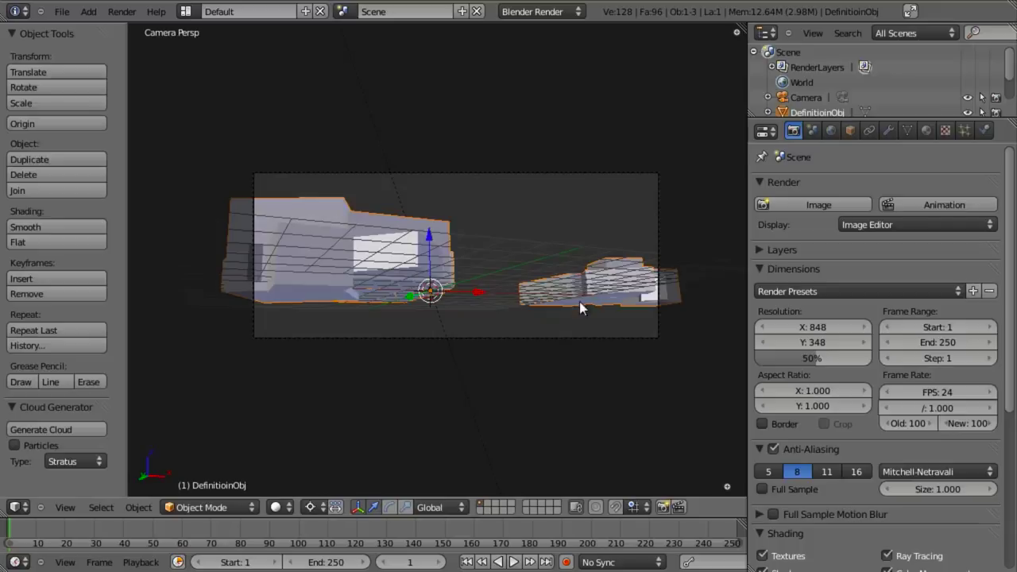
Generate a Stratus cloud from the rearranged blocks and render the image from the new camera angle.
{"action": "left_click", "coordinate": [49, 429]}
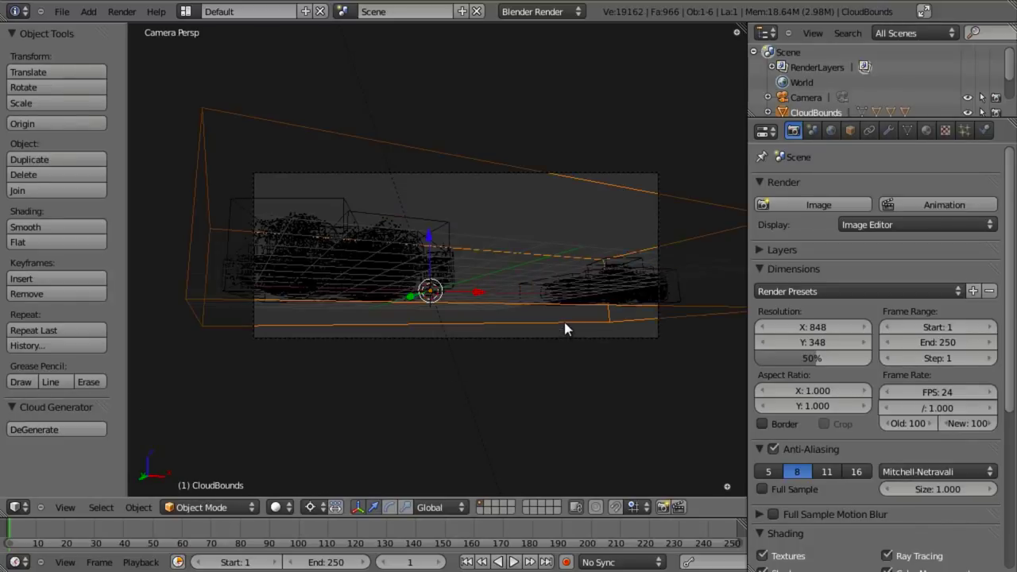
{"action": "key", "text": "F12"}
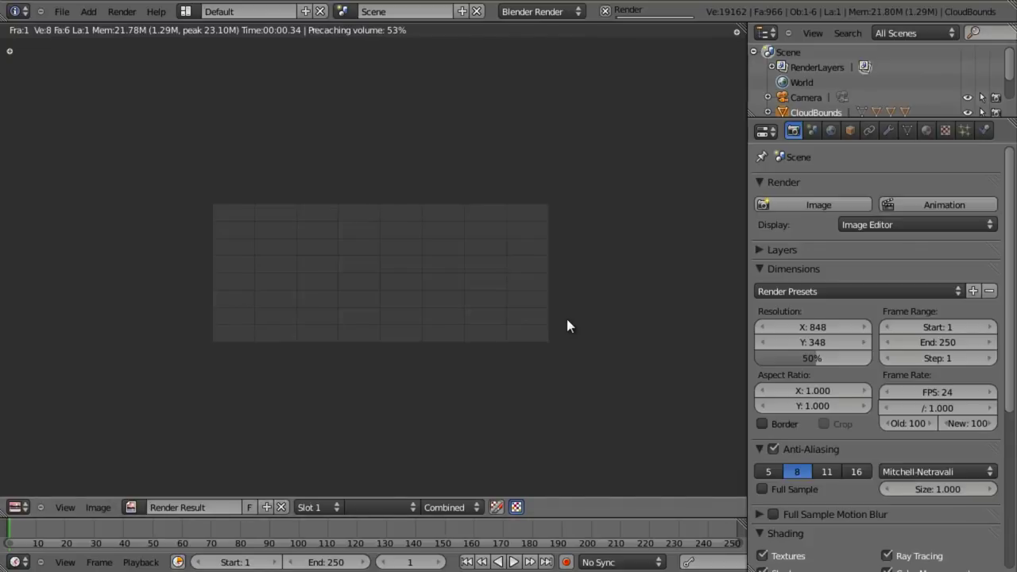
{"action": "key", "text": "F12"}
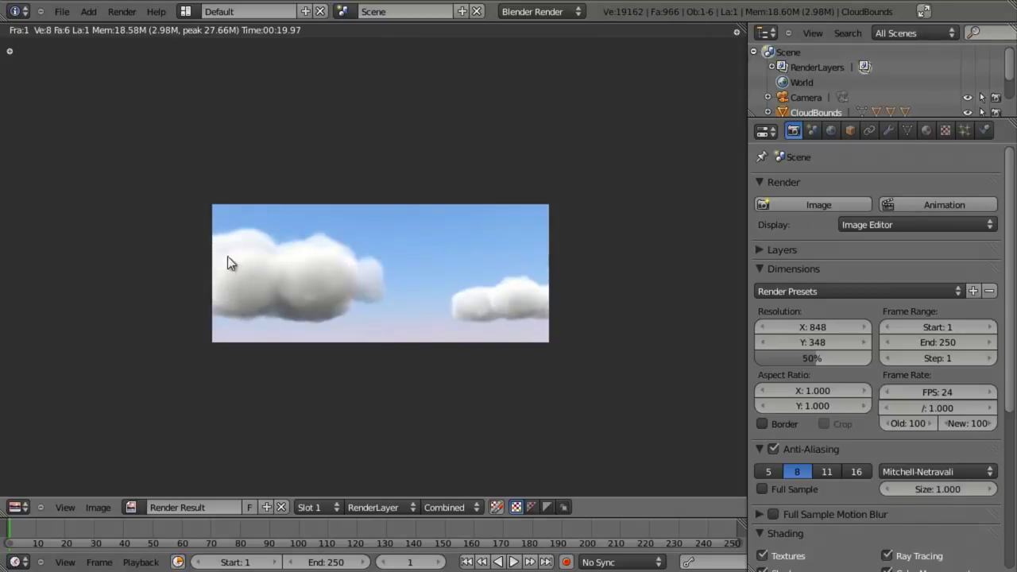
{"action": "key", "text": "Escape"}
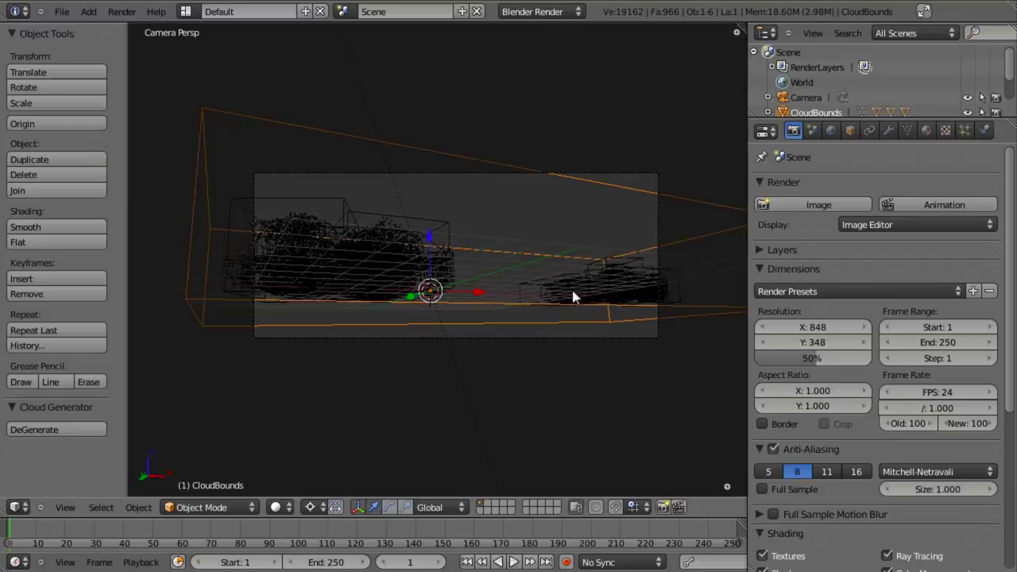
Select the cloud's bounding box, degenerate the cloud and show its definition mesh as solid.
{"action": "right_click", "coordinate": [631, 261]}
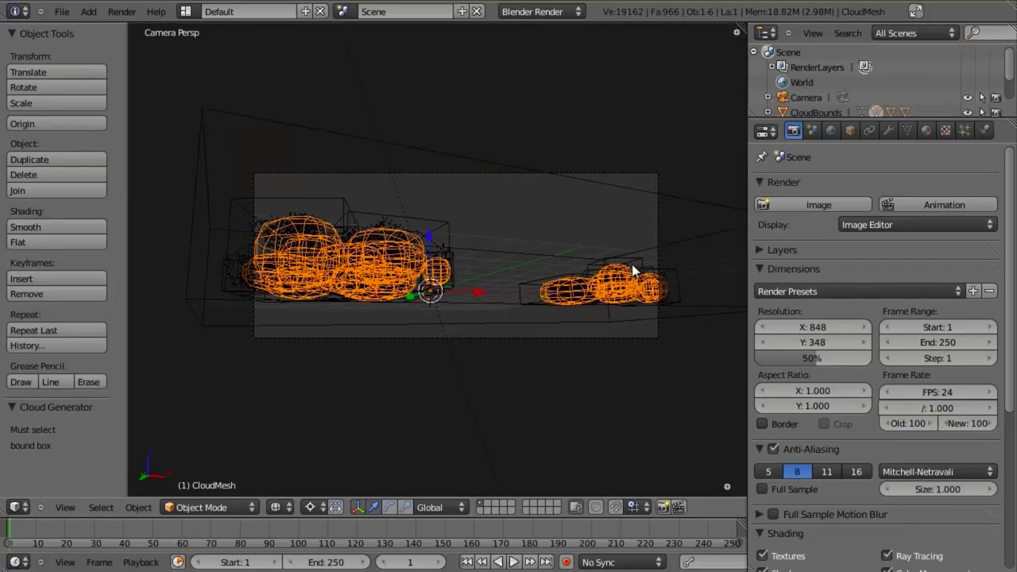
{"action": "right_click", "coordinate": [632, 189]}
{"action": "left_click", "coordinate": [62, 430]}
{"action": "key", "text": "z"}
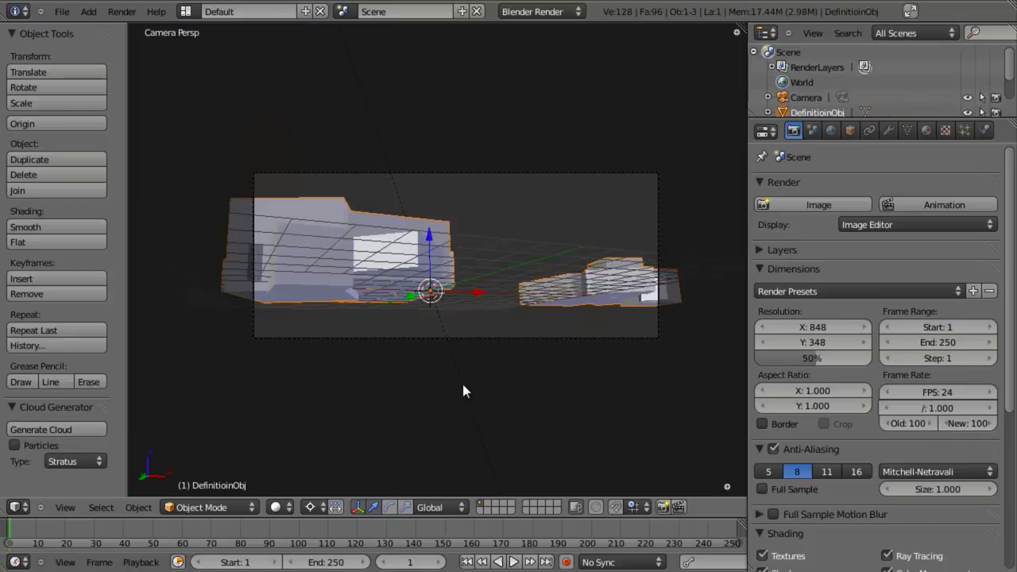
Duplicate the positive X cluster of the definition mesh in Edit Mode and raise the copy along Z above the original.
{"action": "key", "text": "KP_7"}
{"action": "key", "text": "z"}
{"action": "scroll", "coordinate": [369, 380], "scroll_direction": "down", "scroll_amount": 3}
{"action": "key", "text": "Tab"}
{"action": "mouse_move", "coordinate": [368, 381]}
{"action": "middle_mouse_down"}
{"action": "mouse_move", "coordinate": [382, 402]}
{"action": "mouse_move", "coordinate": [522, 374]}
{"action": "mouse_move", "coordinate": [515, 327]}
{"action": "middle_mouse_up"}
{"action": "key", "text": "z"}
{"action": "key", "text": "z"}
{"action": "mouse_move", "coordinate": [405, 204]}
{"action": "middle_mouse_down"}
{"action": "mouse_move", "coordinate": [453, 295]}
{"action": "mouse_move", "coordinate": [552, 319]}
{"action": "middle_mouse_up"}
{"action": "key", "text": "e"}
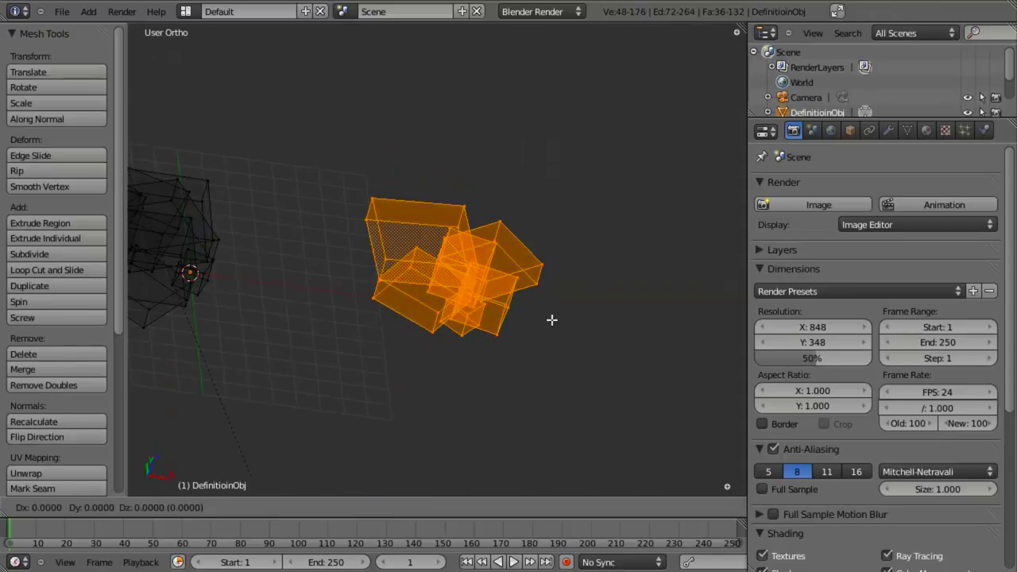
{"action": "key", "text": "z"}
{"action": "left_click", "coordinate": [561, 304]}
Set the pivot to the selection's own centre and rotate the raised block copy about the global Z axis.
{"action": "key", "text": "z"}
{"action": "key", "text": "g"}
{"action": "key", "text": "z"}
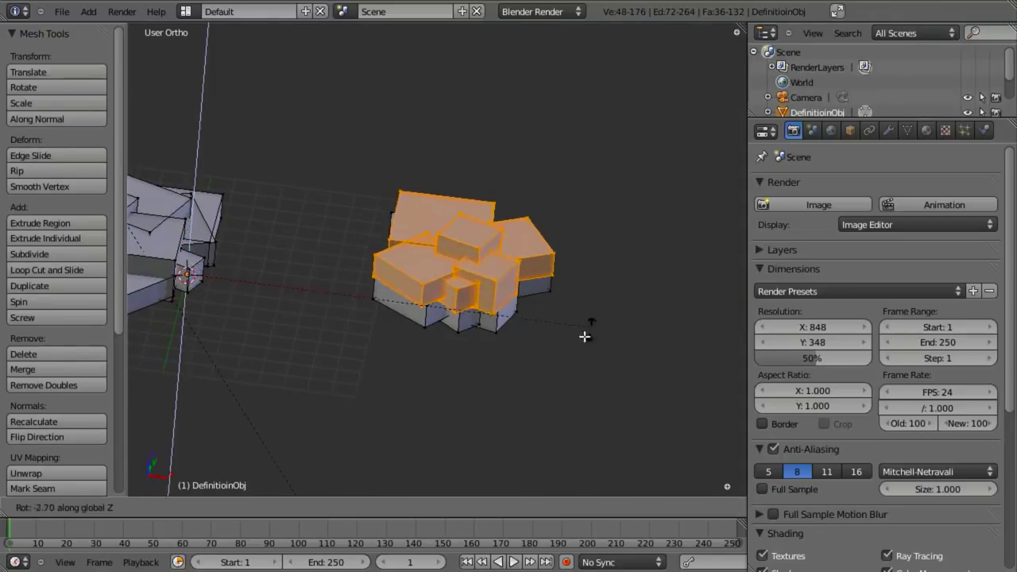
{"action": "key", "text": "Escape"}
{"action": "key", "text": "comma"}
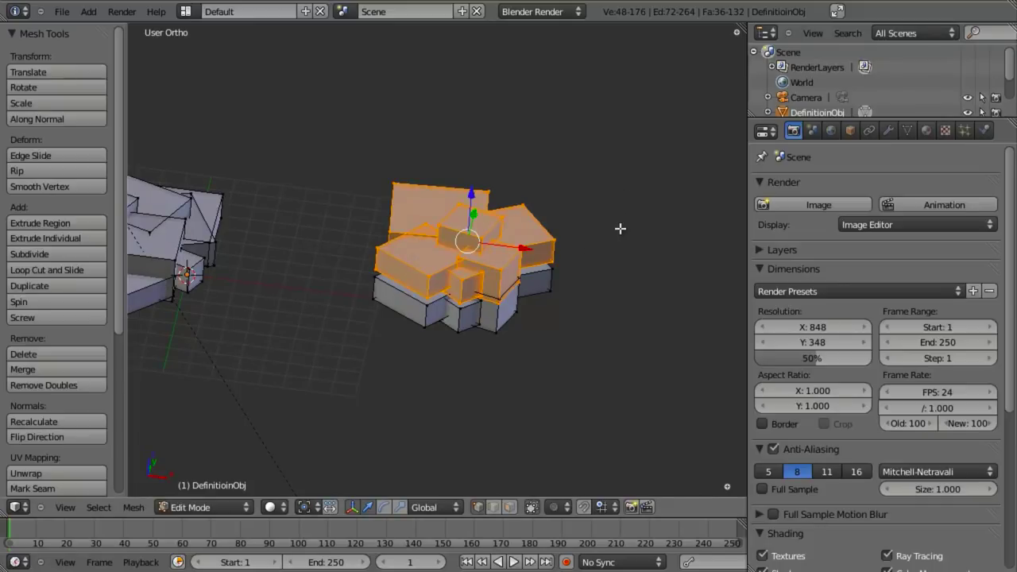
{"action": "key", "text": "r"}
{"action": "key", "text": "z"}
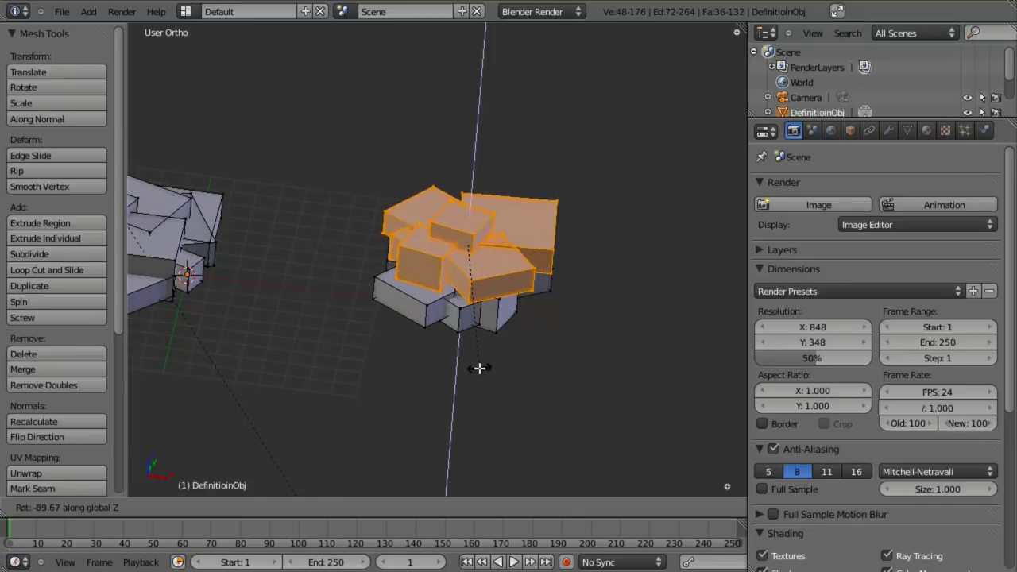
{"action": "left_click", "coordinate": [568, 371]}
Move the rotated copy inside the camera frame and toward positive Y so it stacks behind the original cluster.
{"action": "key", "text": "KP_0"}
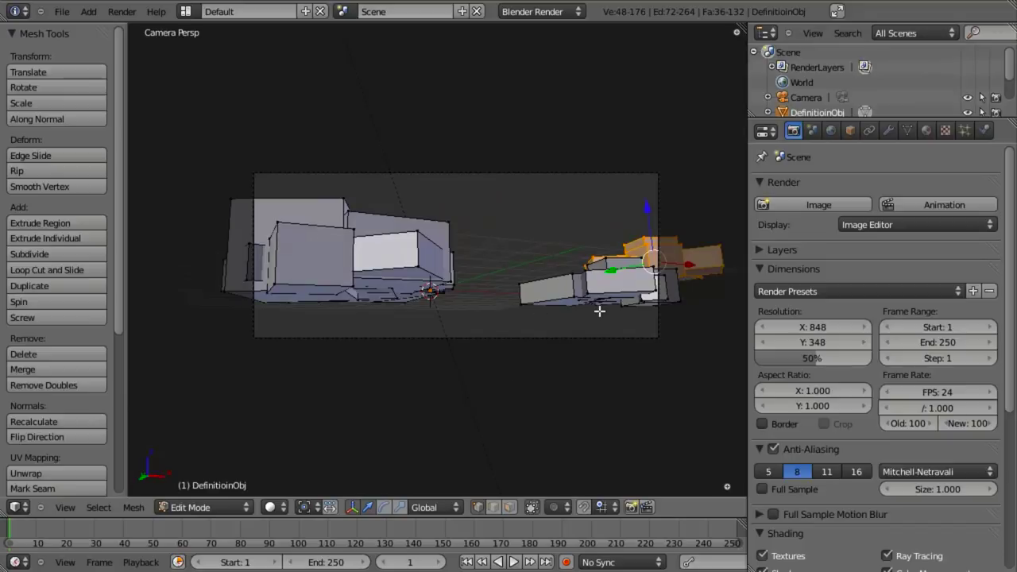
{"action": "key", "text": "g"}
{"action": "left_click", "coordinate": [564, 266]}
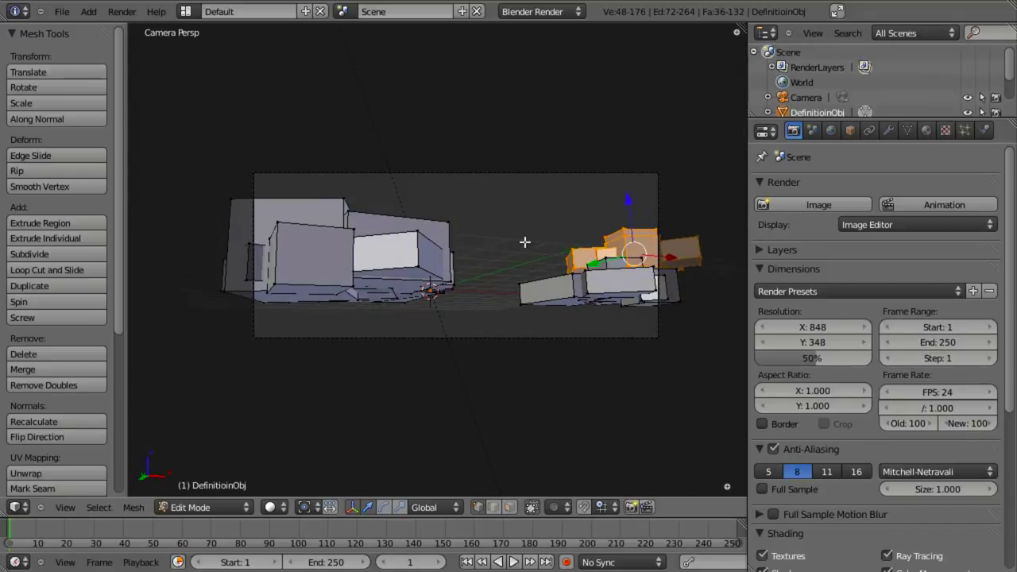
{"action": "key", "text": "KP_7"}
{"action": "key", "text": "g"}
{"action": "left_click", "coordinate": [530, 164]}
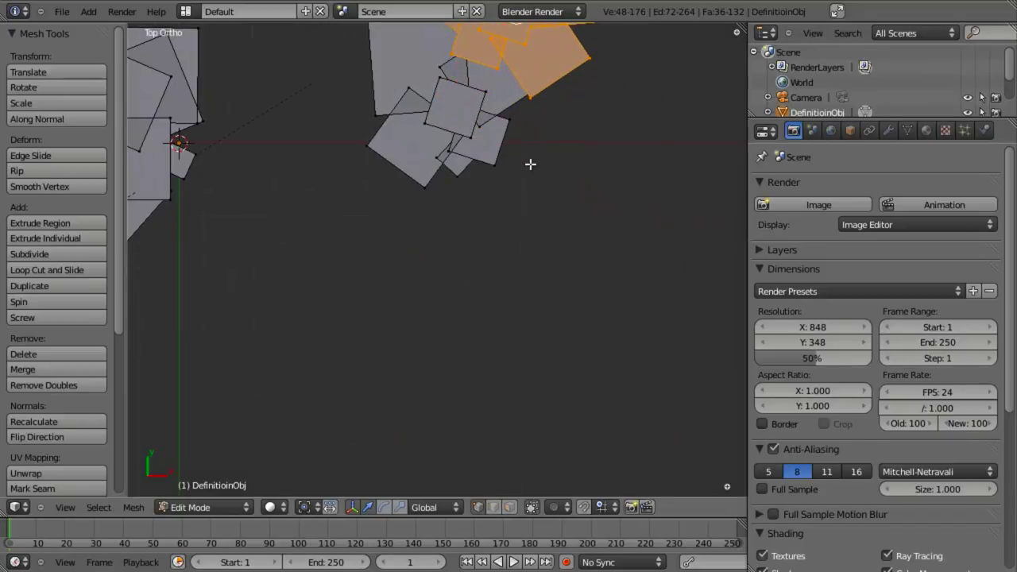
{"action": "scroll", "coordinate": [483, 239], "scroll_direction": "down", "scroll_amount": 4}
{"action": "middle_click_drag", "start_coordinate": [483, 239], "coordinate": [545, 113]}
{"action": "key", "text": "KP_0"}
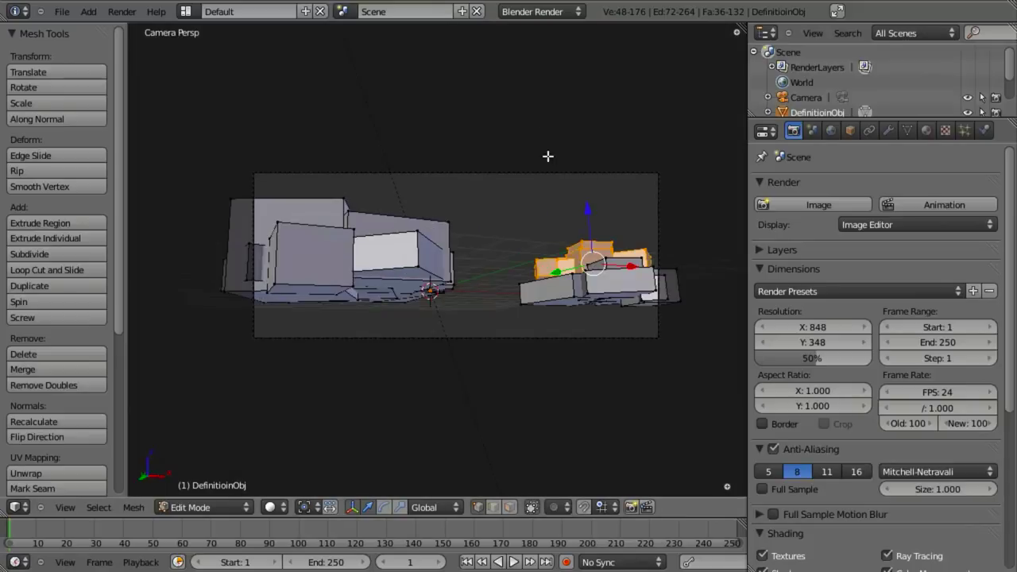
Check the last render, then flatten the three front blocks of the large cluster by scaling them down along Z.
{"action": "key", "text": "a"}
{"action": "key", "text": "F12"}
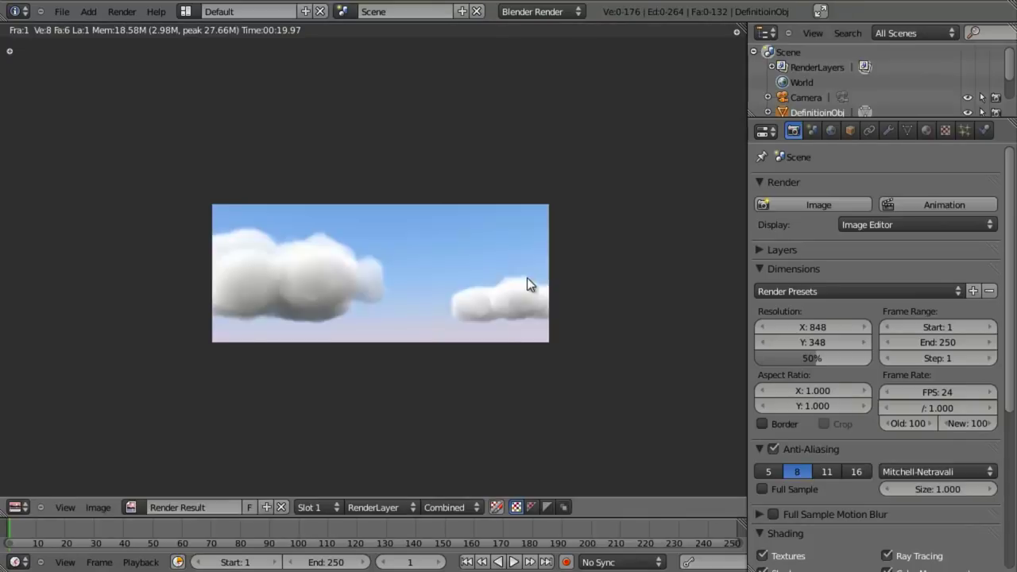
{"action": "key", "text": "Escape"}
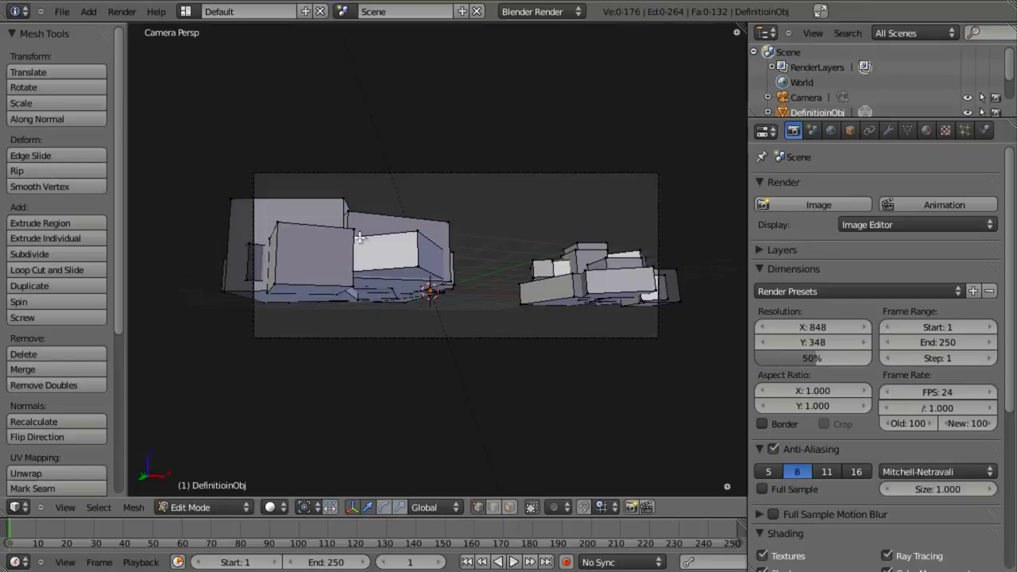
{"action": "key", "text": "l"}
{"action": "key", "text": "l"}
{"action": "key", "text": "l"}
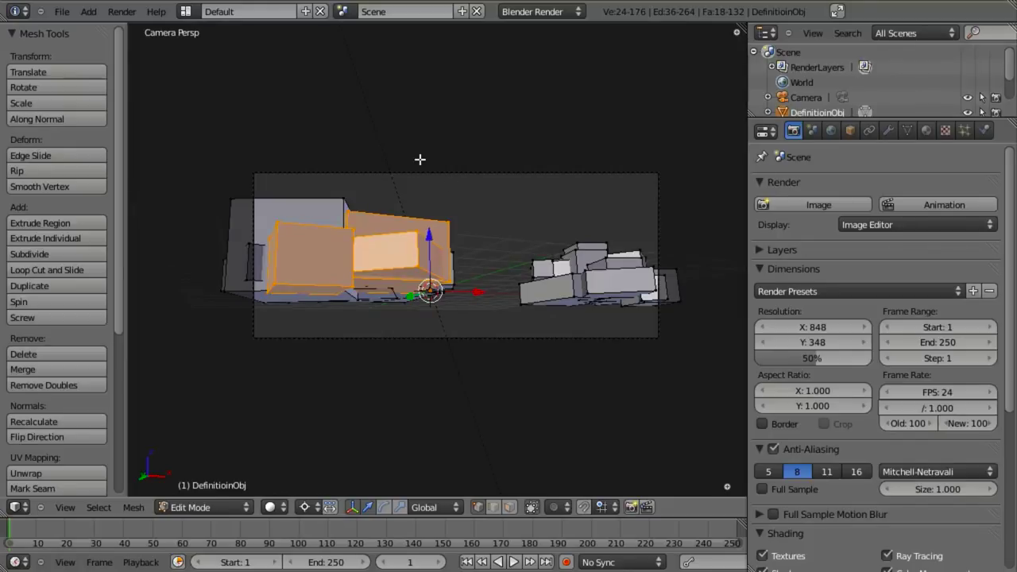
{"action": "key", "text": "s"}
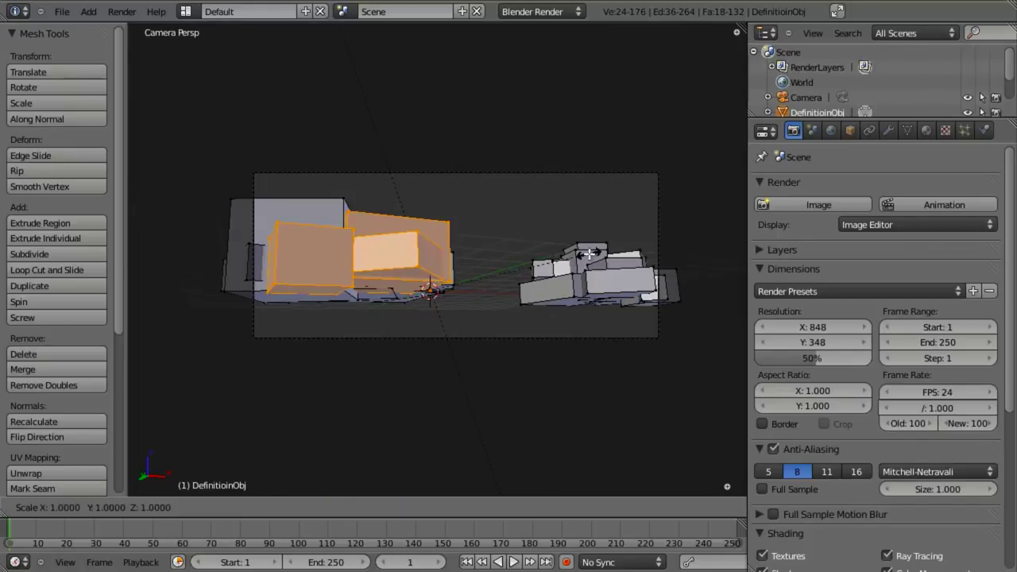
{"action": "key", "text": "z"}
{"action": "key", "text": "Return"}
{"action": "key", "text": "z"}
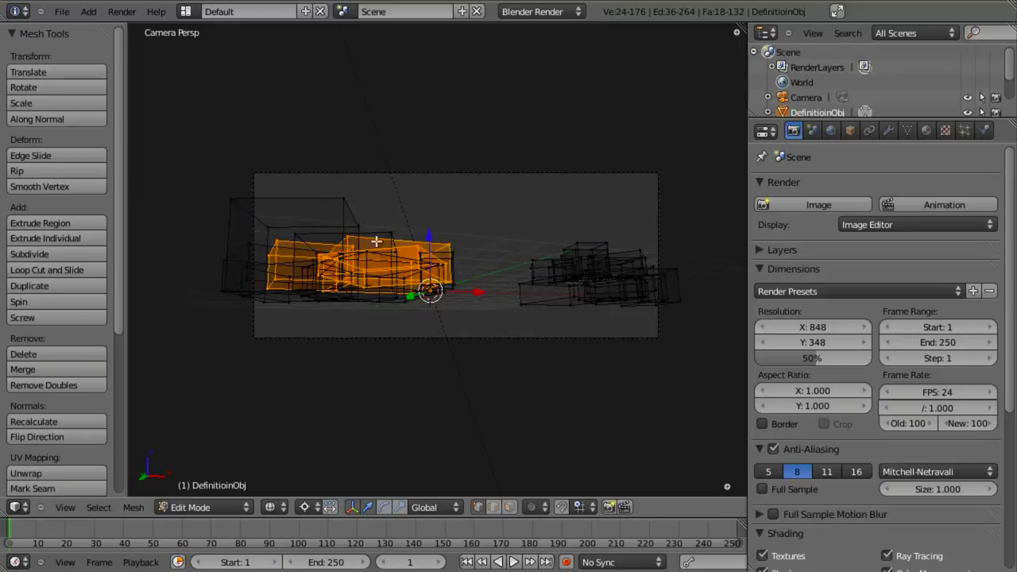
Scale the single block behind the flattened ones to about 1.4 along global Z.
{"action": "key", "text": "a"}
{"action": "key", "text": "l"}
{"action": "key", "text": "s"}
{"action": "key", "text": "z"}
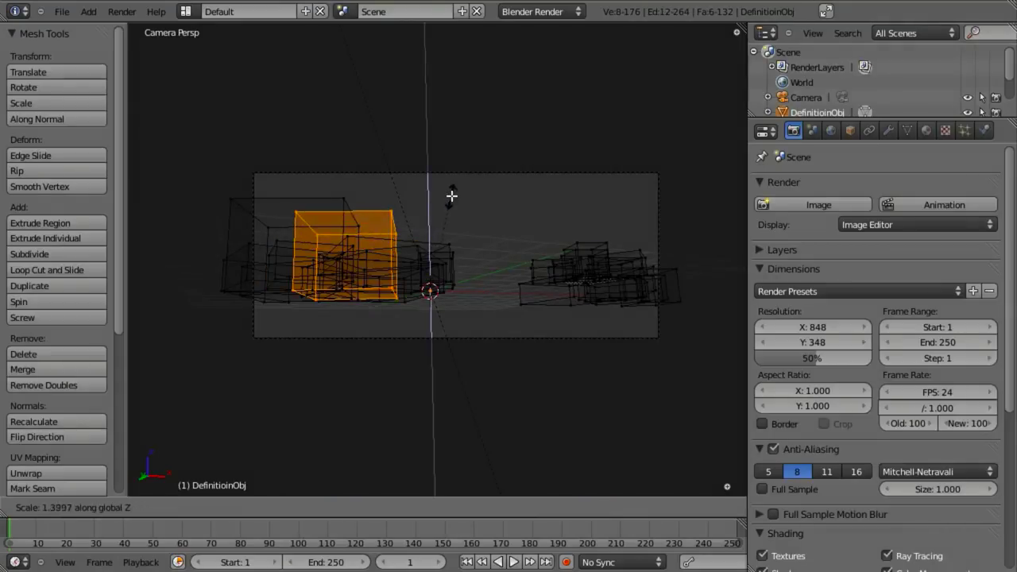
{"action": "key", "text": "Return"}
{"action": "key", "text": "z"}
Select two blocks at the rear of the large cluster and make them taller by scaling along Z.
{"action": "key", "text": "KP_7"}
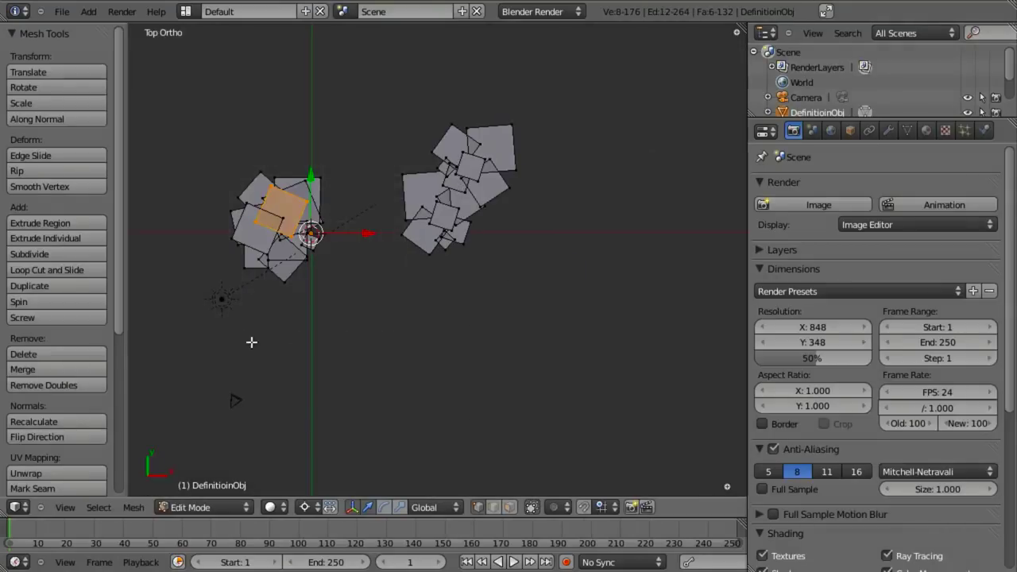
{"action": "key", "text": "a"}
{"action": "scroll", "coordinate": [251, 342], "scroll_direction": "up", "scroll_amount": 4}
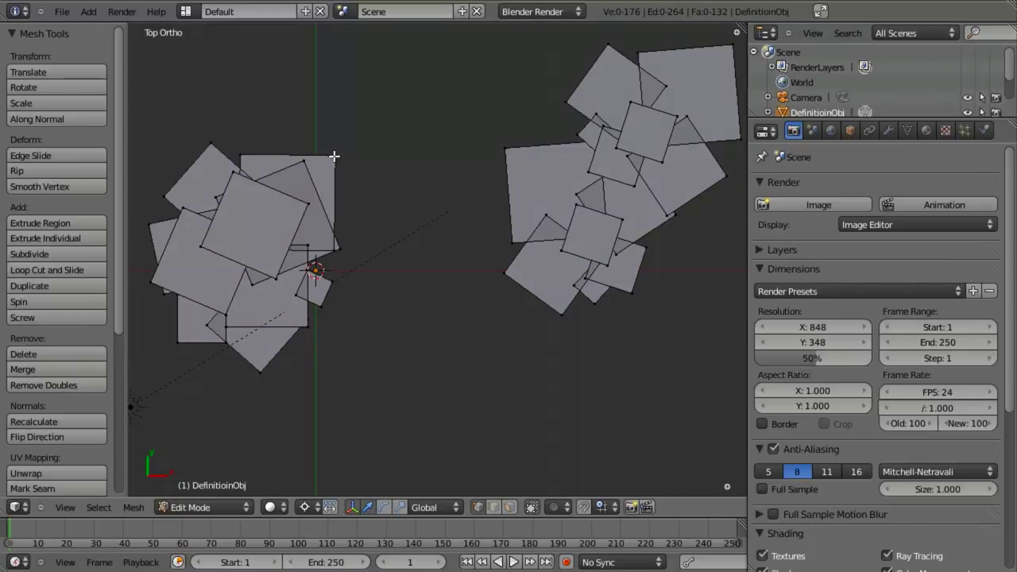
{"action": "key", "text": "l"}
{"action": "key", "text": "l"}
{"action": "key", "text": "KP_0"}
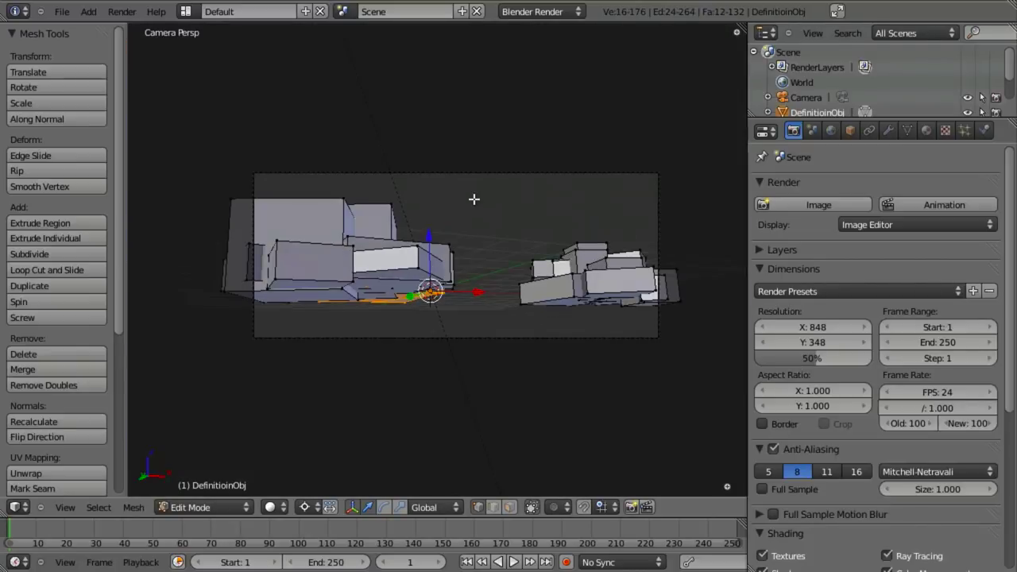
{"action": "key", "text": "s"}
{"action": "key", "text": "z"}
{"action": "left_click", "coordinate": [509, 95]}
{"action": "key", "text": "a"}
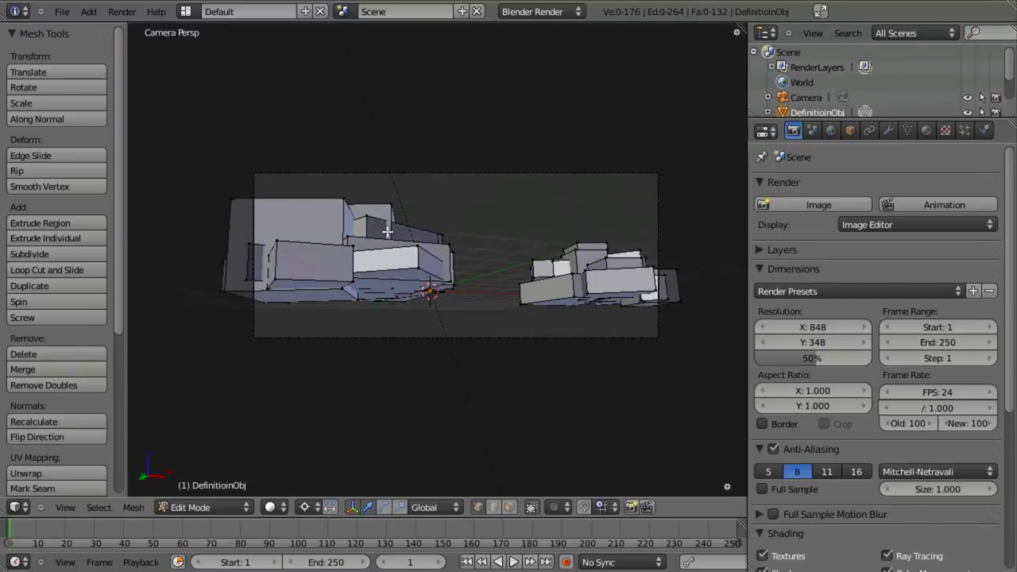
Move the large cluster's small end block outward along X, scale it to about 0.56 along Z and compare with the last render.
{"action": "key", "text": "l"}
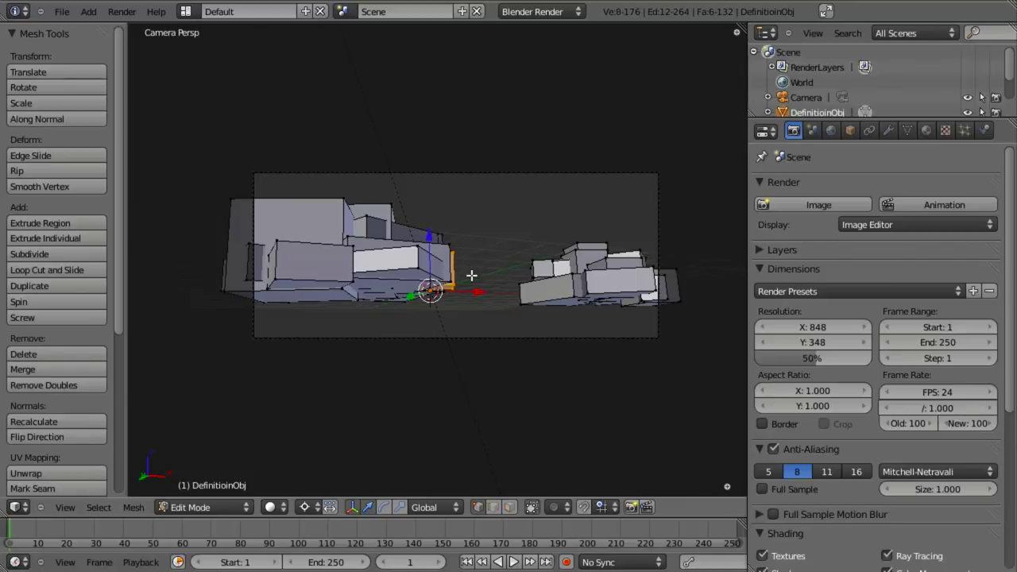
{"action": "key", "text": "F12"}
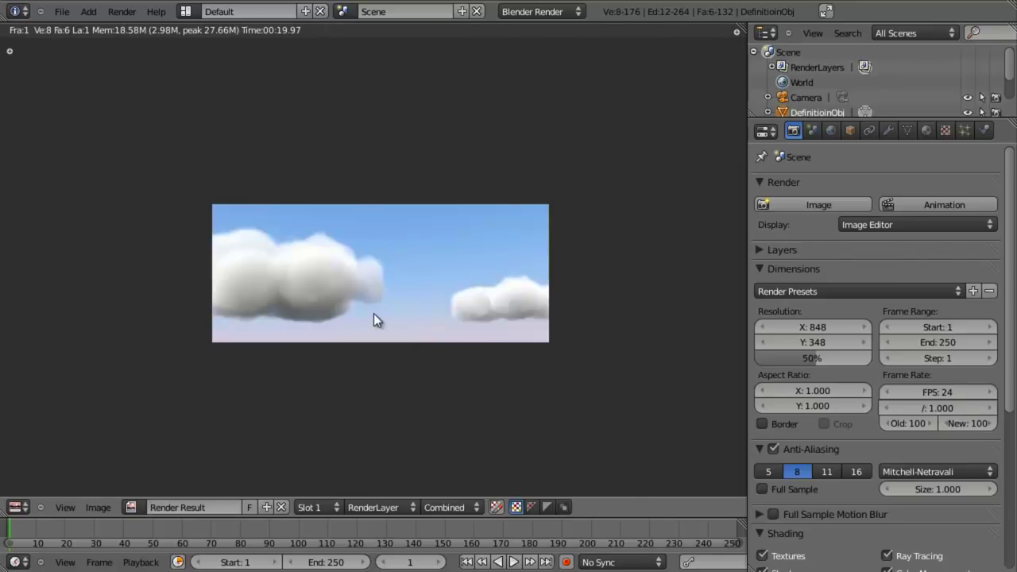
{"action": "key", "text": "Escape"}
{"action": "key", "text": "g"}
{"action": "key", "text": "x"}
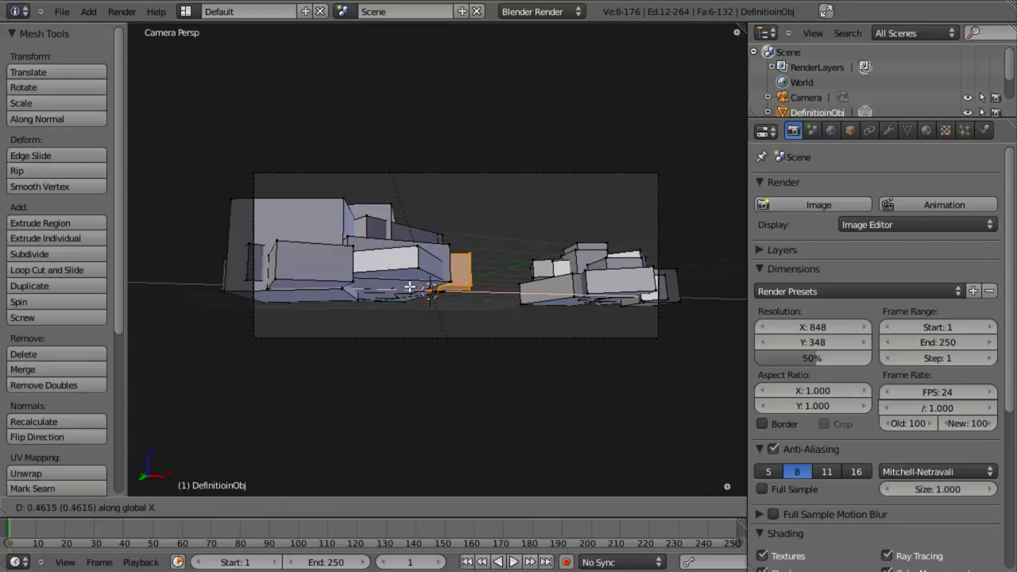
{"action": "left_click", "coordinate": [599, 385]}
{"action": "key", "text": "s"}
{"action": "key", "text": "z"}
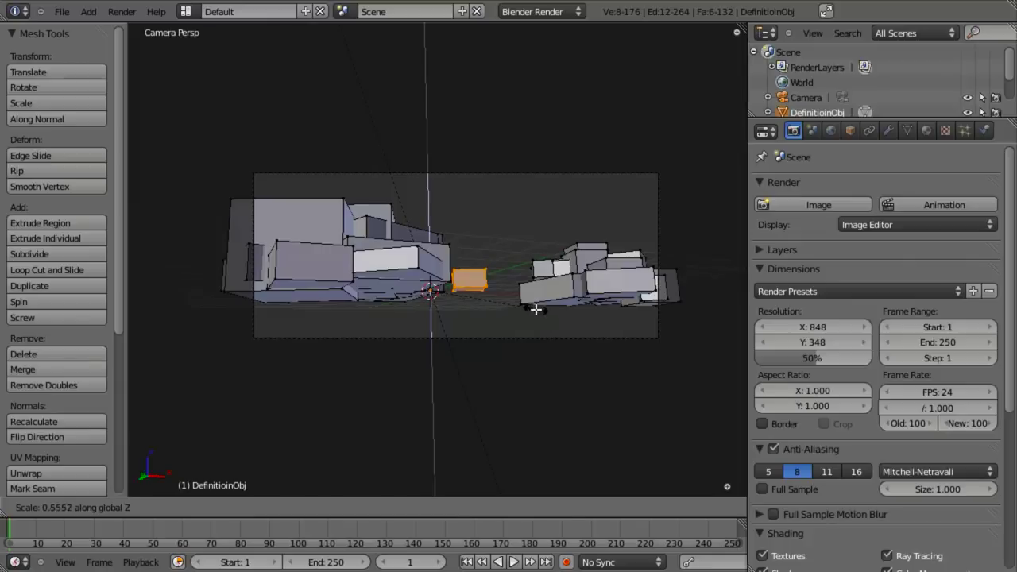
{"action": "left_click", "coordinate": [535, 309]}
{"action": "key", "text": "Tab"}
{"action": "key", "text": "F11"}
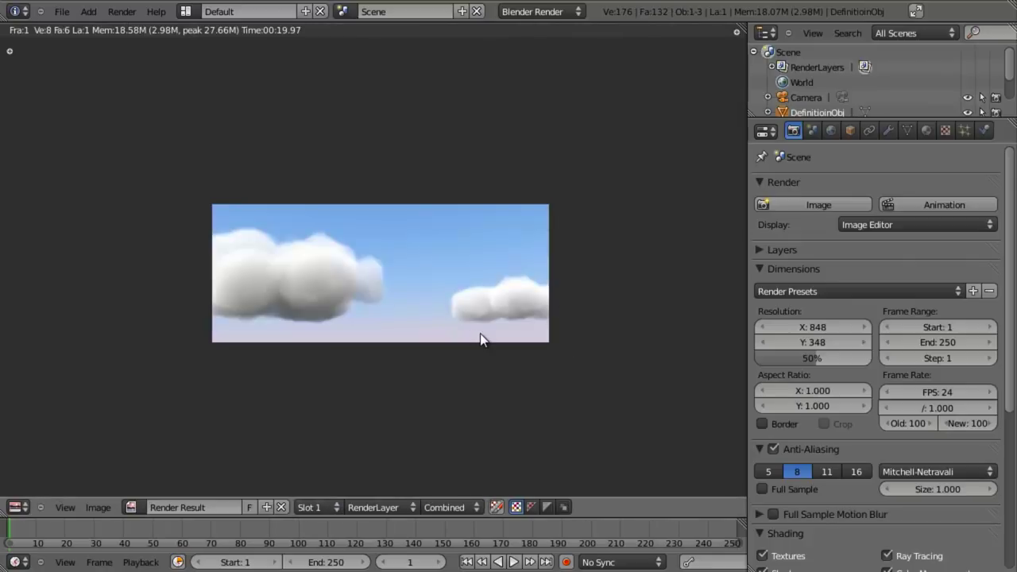
{"action": "key", "text": "Escape"}
Box-select all the positive X blocks, duplicate them and place the copy beyond the large cluster toward positive Y.
{"action": "key", "text": "KP_7"}
{"action": "key", "text": "Tab"}
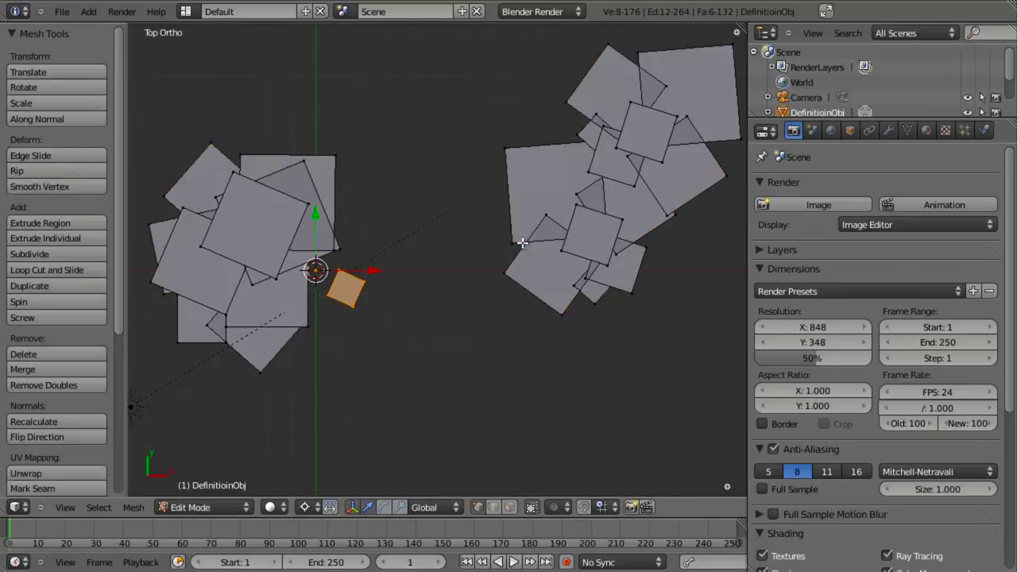
{"action": "key", "text": "z"}
{"action": "key", "text": "b"}
{"action": "left_click_drag", "start_coordinate": [450, 24], "coordinate": [697, 449]}
{"action": "key", "text": "shift+d"}
{"action": "left_click", "coordinate": [457, 331]}
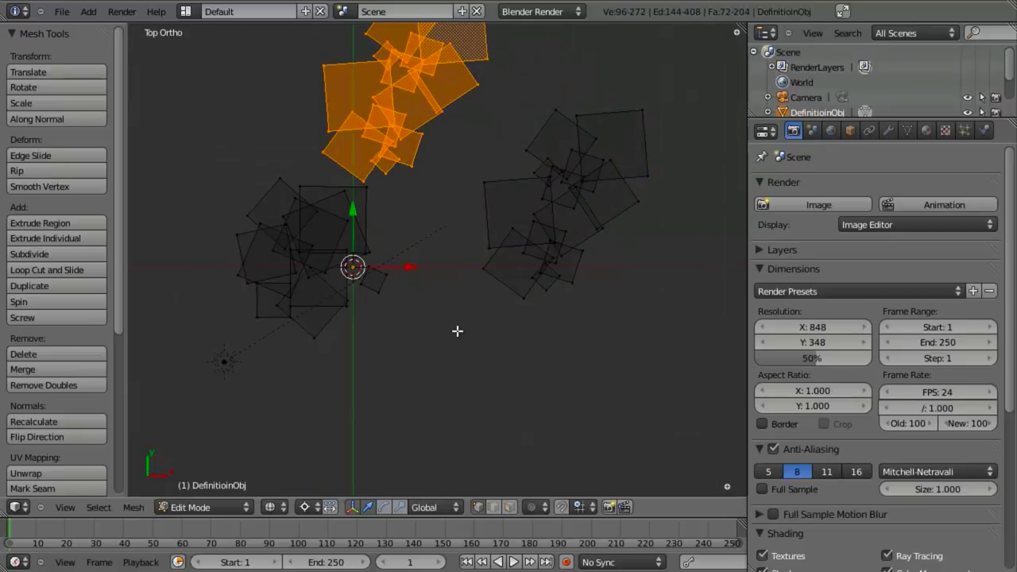
{"action": "middle_click_drag", "start_coordinate": [435, 265], "coordinate": [428, 334], "text": "shift"}
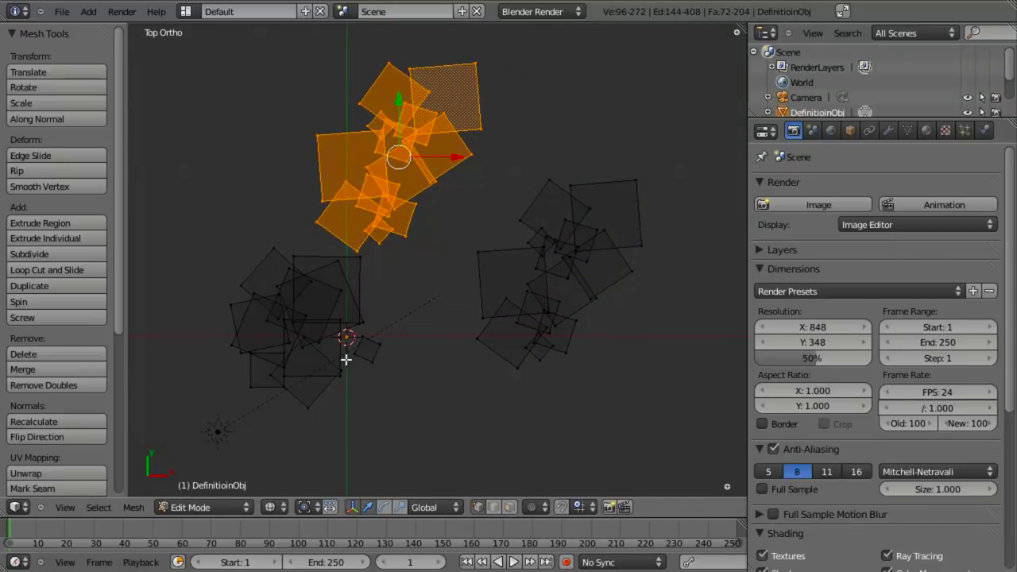
Rotate the duplicated blocks in the top view, then rotate them further about global Z from the camera view.
{"action": "key", "text": "r"}
{"action": "left_click", "coordinate": [568, 77]}
{"action": "key", "text": "KP_0"}
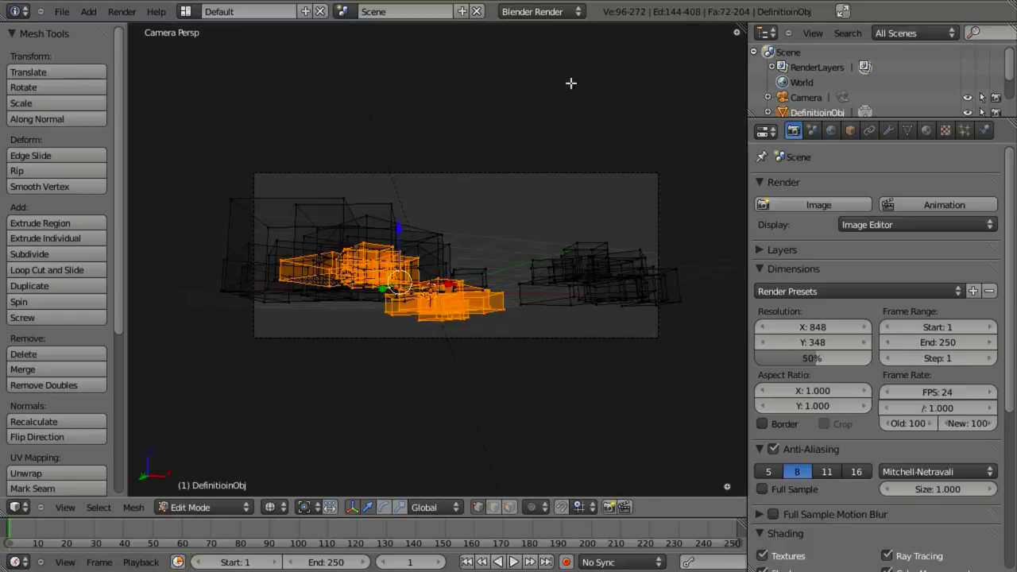
{"action": "key", "text": "z"}
{"action": "key", "text": "r"}
{"action": "key", "text": "z"}
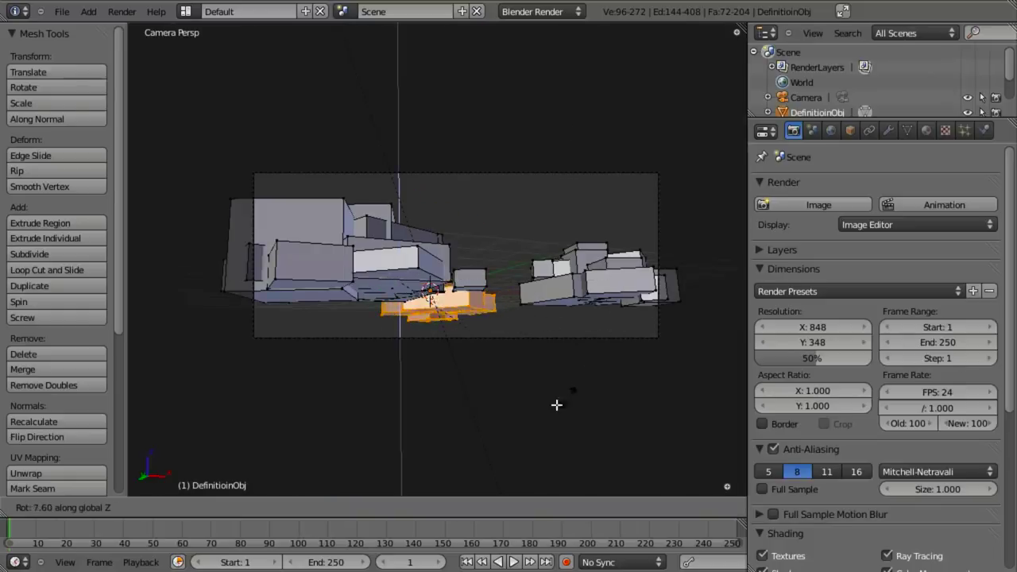
{"action": "left_click", "coordinate": [504, 390]}
Move the duplicated blocks about 5.3 along Y, then shift them up and toward positive X in the front view.
{"action": "key", "text": "g"}
{"action": "key", "text": "y"}
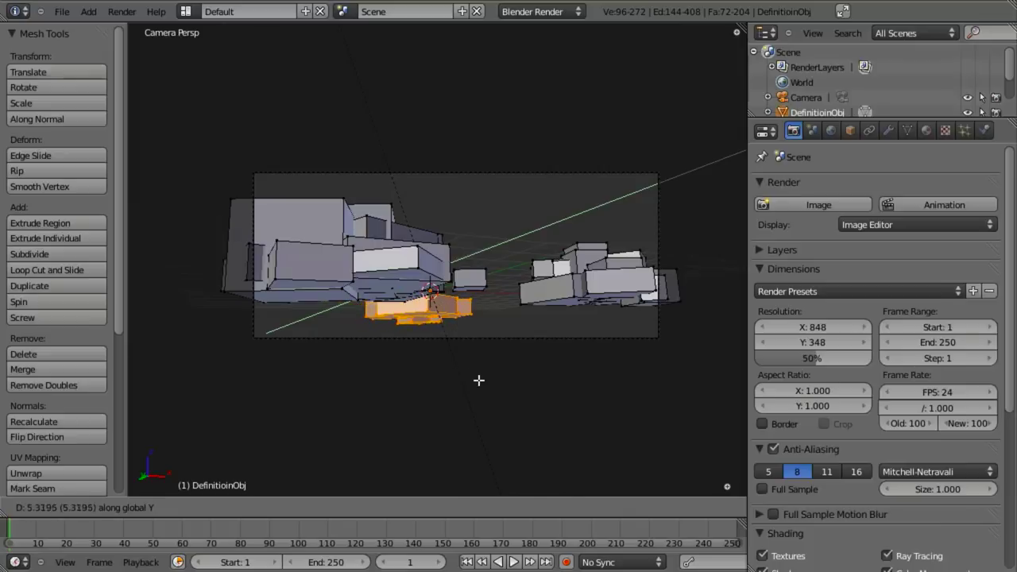
{"action": "left_click", "coordinate": [479, 381]}
{"action": "key", "text": "KP_1"}
{"action": "key", "text": "g"}
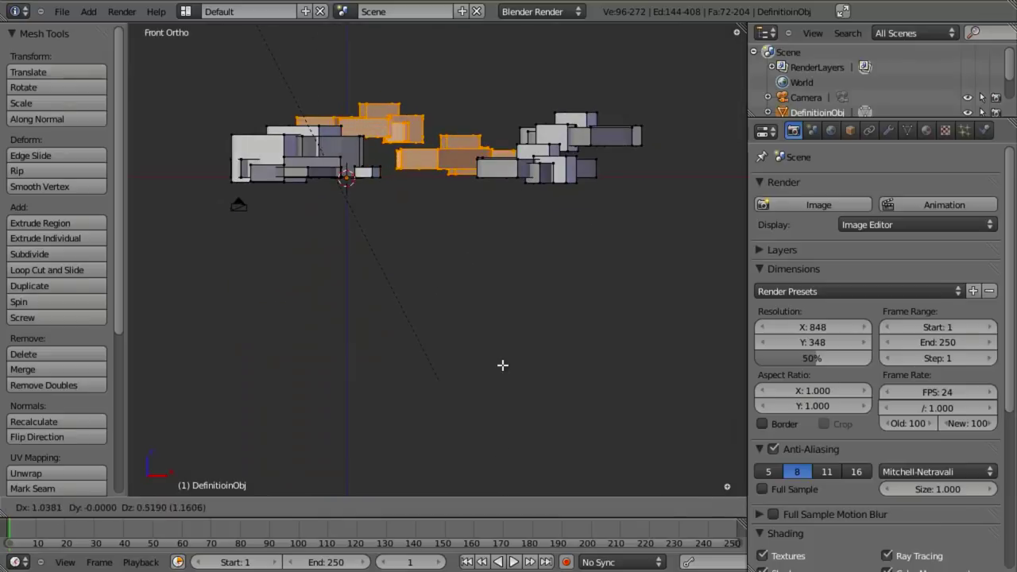
{"action": "left_click", "coordinate": [510, 361]}
Push the duplicated blocks about 3 farther along Y and adjust their rotation about global Z.
{"action": "key", "text": "KP_0"}
{"action": "key", "text": "g"}
{"action": "key", "text": "y"}
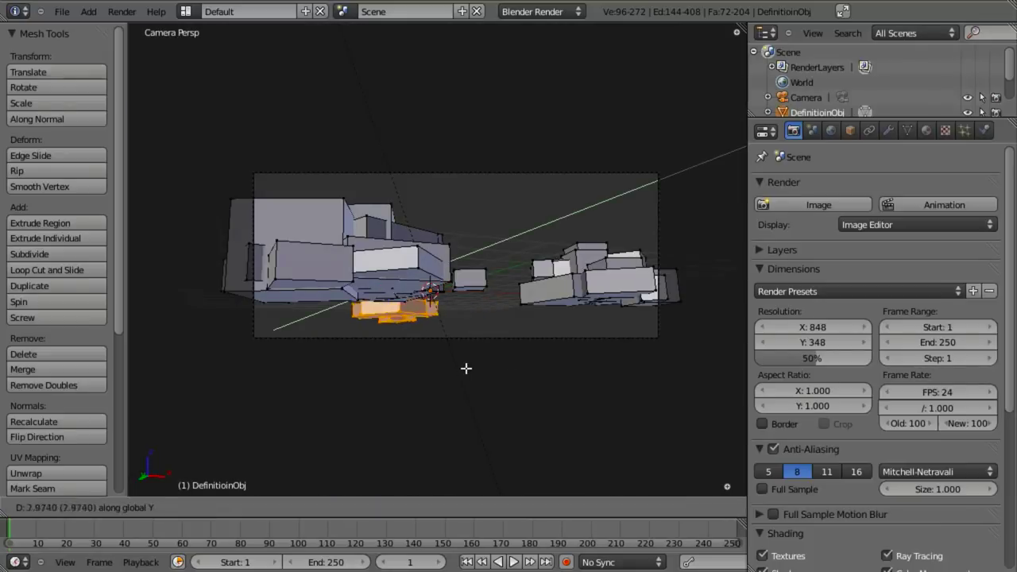
{"action": "left_click", "coordinate": [475, 370]}
{"action": "key", "text": "r"}
{"action": "key", "text": "z"}
{"action": "left_click", "coordinate": [484, 327]}
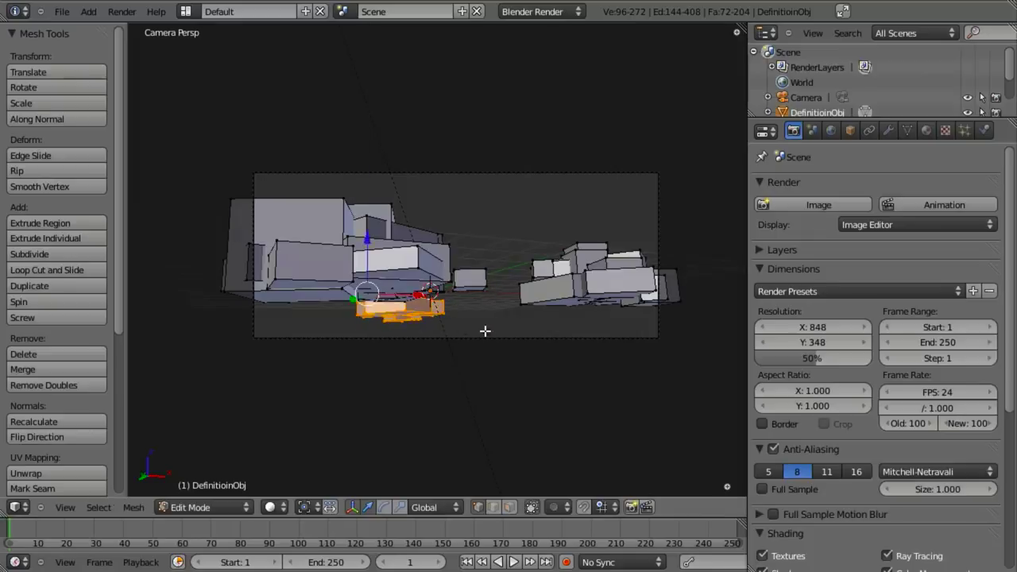
{"action": "key", "text": "z"}
{"action": "key", "text": "r"}
{"action": "key", "text": "z"}
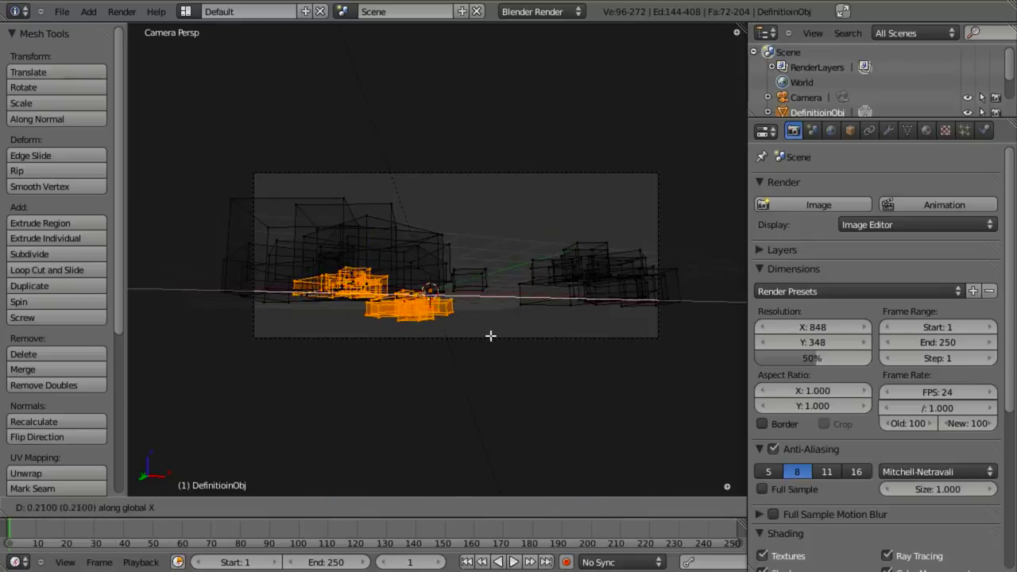
{"action": "left_click", "coordinate": [525, 342]}
Shift the duplicated blocks about 5.4 along global X and adjust their height along Z.
{"action": "key", "text": "z"}
{"action": "key", "text": "g"}
{"action": "key", "text": "x"}
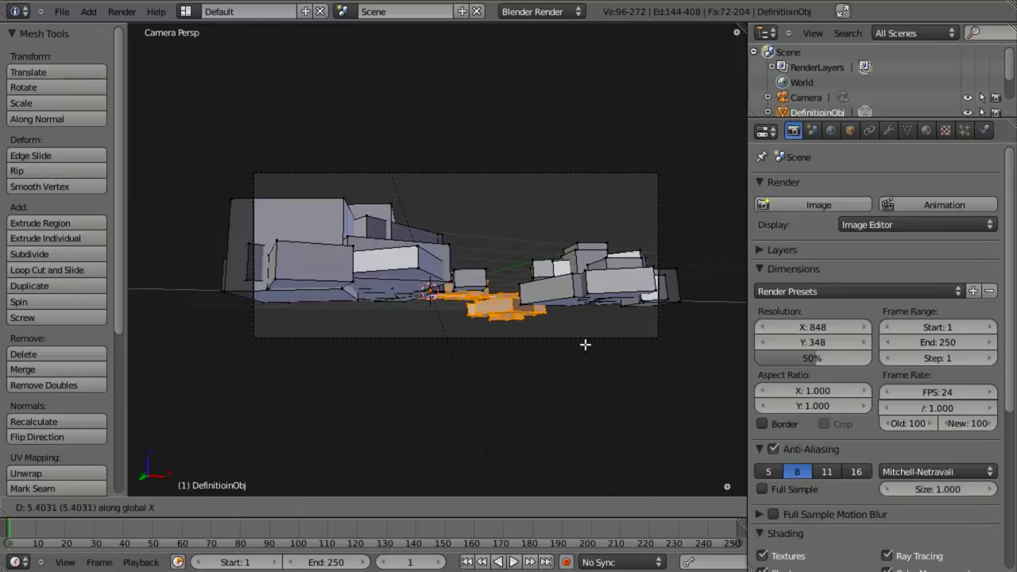
{"action": "left_click", "coordinate": [586, 344]}
{"action": "key", "text": "g"}
{"action": "key", "text": "z"}
{"action": "left_click", "coordinate": [591, 315]}
{"action": "key", "text": "KP_1"}
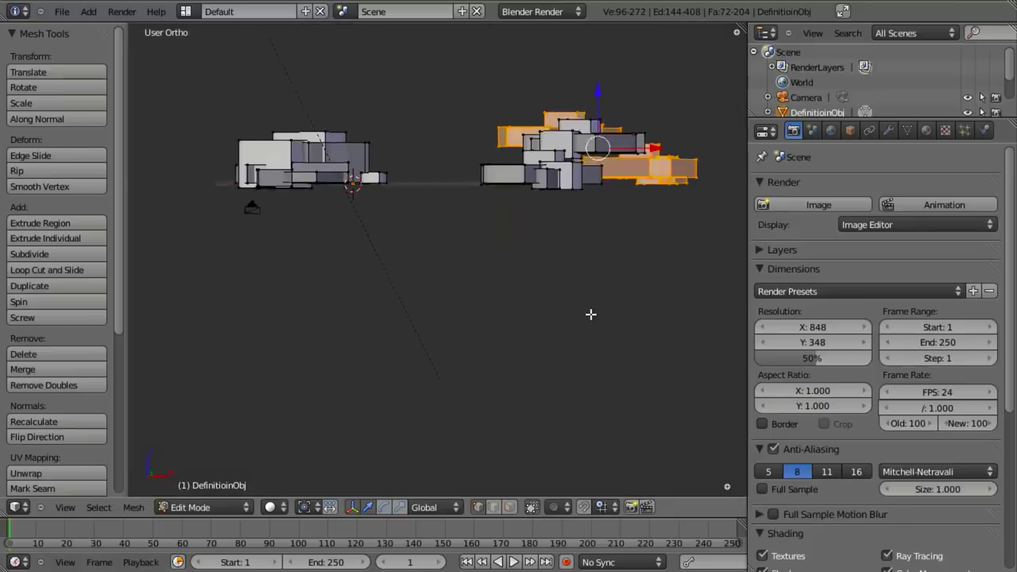
Deselect the lower of the two duplicated clusters and lower the remaining selected one about 1.5 along global Z.
{"action": "key", "text": "z"}
{"action": "scroll", "coordinate": [492, 287], "scroll_direction": "up", "scroll_amount": 3}
{"action": "scroll", "coordinate": [363, 295], "scroll_direction": "up", "scroll_amount": 3}
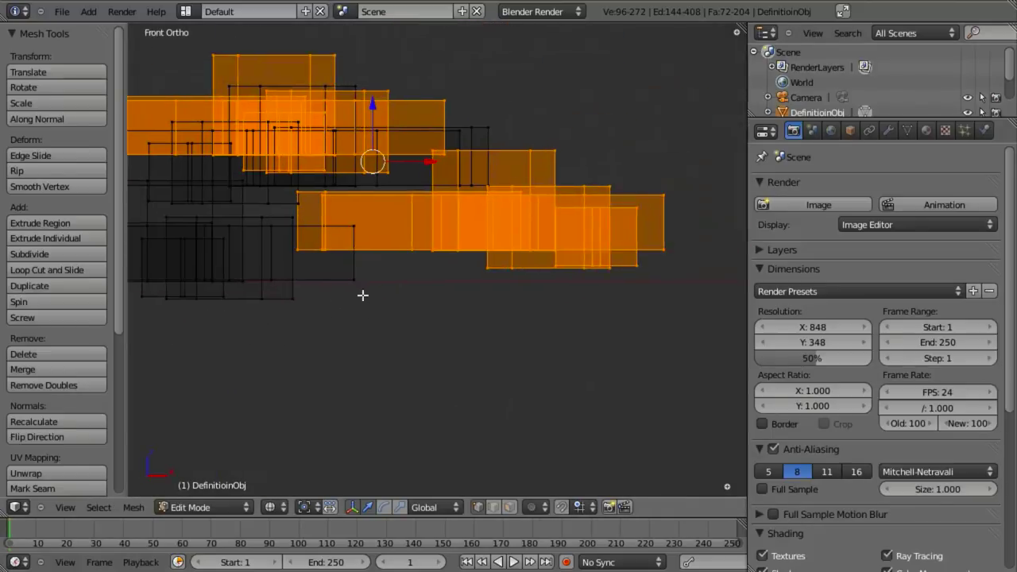
{"action": "middle_click_drag", "start_coordinate": [363, 295], "coordinate": [402, 336]}
{"action": "key", "text": "b"}
{"action": "key", "text": "Escape"}
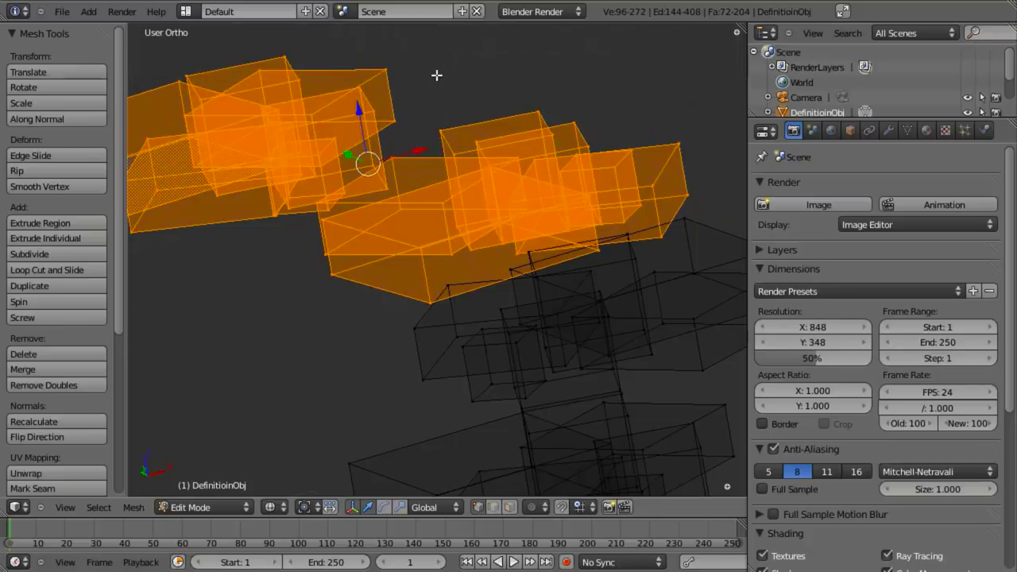
{"action": "key", "text": "b"}
{"action": "middle_click_drag", "start_coordinate": [411, 76], "coordinate": [632, 290]}
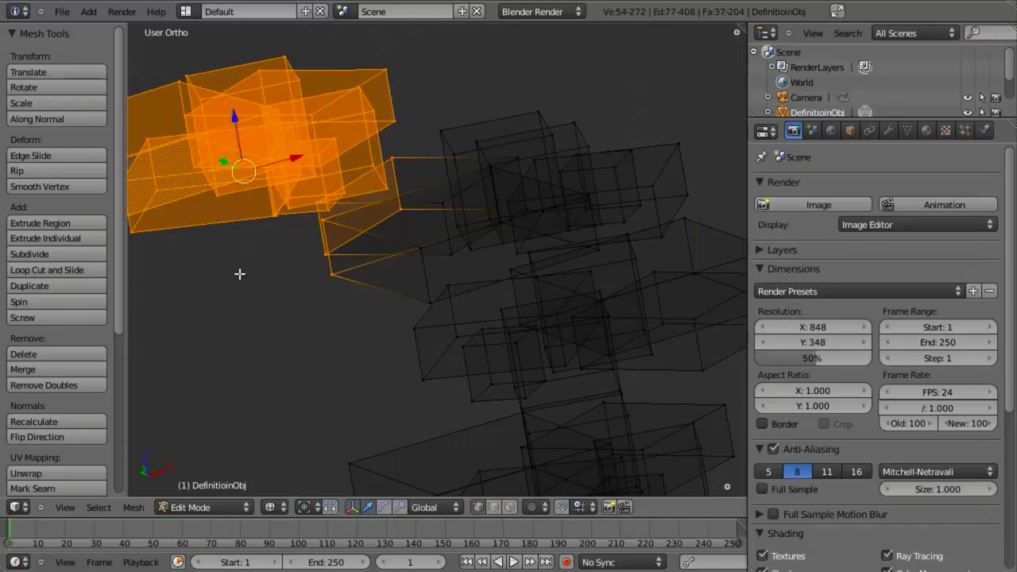
{"action": "middle_click_drag", "start_coordinate": [238, 272], "coordinate": [291, 211]}
{"action": "key", "text": "b"}
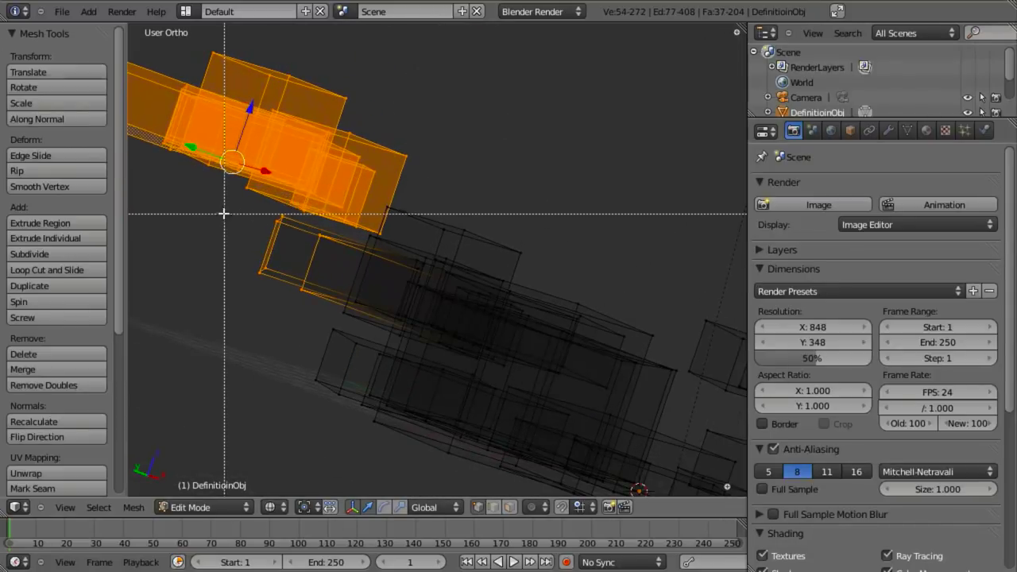
{"action": "left_click_drag", "start_coordinate": [223, 212], "coordinate": [316, 345]}
{"action": "middle_click_drag", "start_coordinate": [316, 345], "coordinate": [316, 346]}
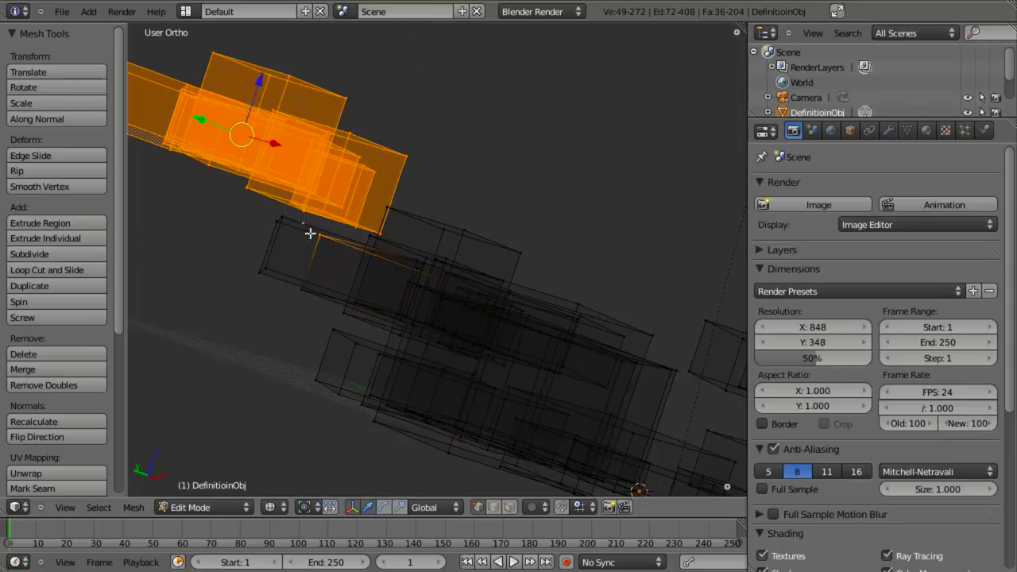
{"action": "key", "text": "z"}
{"action": "scroll", "coordinate": [355, 309], "scroll_direction": "down", "scroll_amount": 3}
{"action": "middle_click_drag", "start_coordinate": [354, 309], "coordinate": [429, 358]}
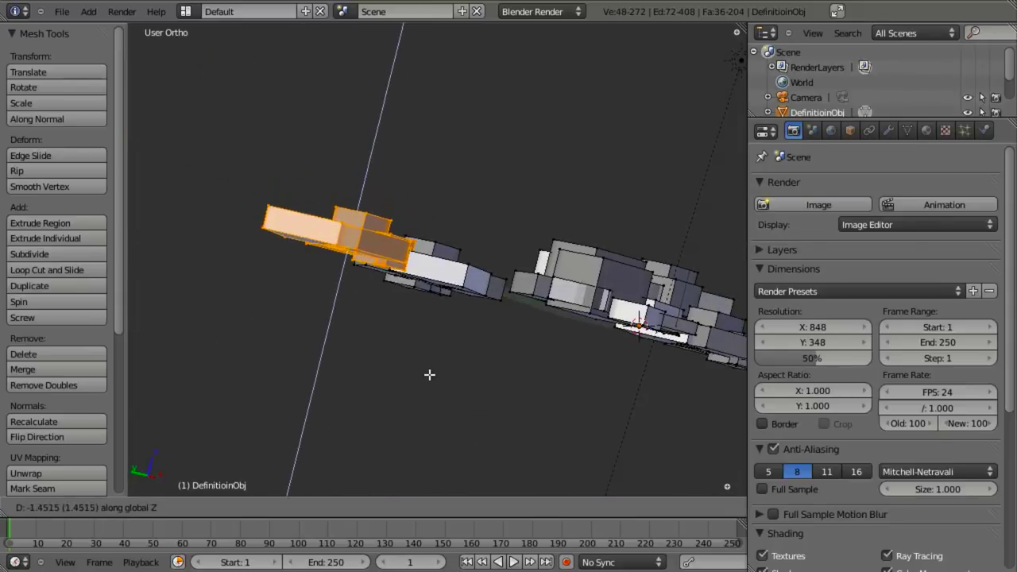
{"action": "key", "text": "KP_0"}
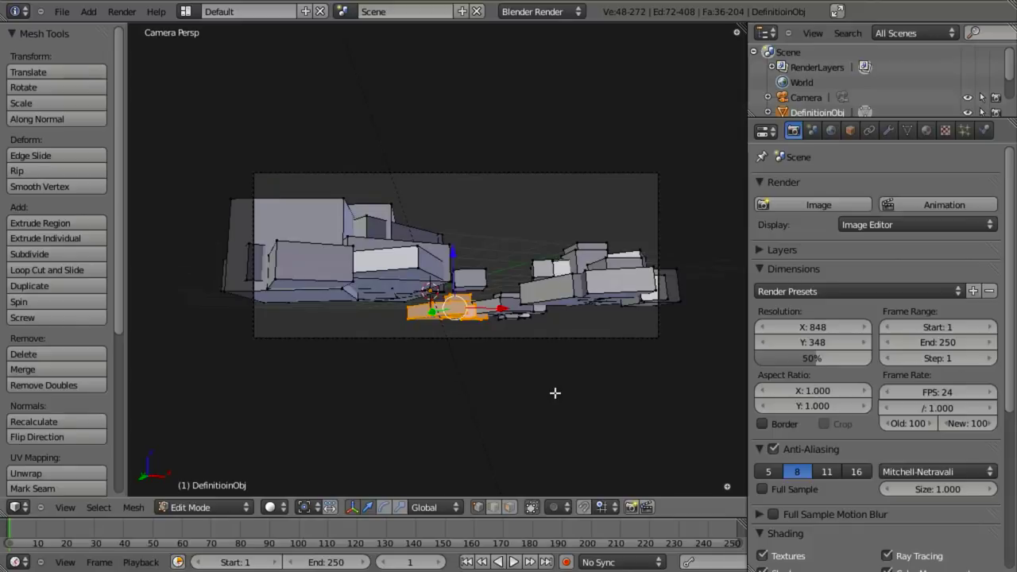
Rotate the lowered cluster about -56 degrees around global Z and shift it toward negative X in the camera view.
{"action": "key", "text": "r"}
{"action": "key", "text": "z"}
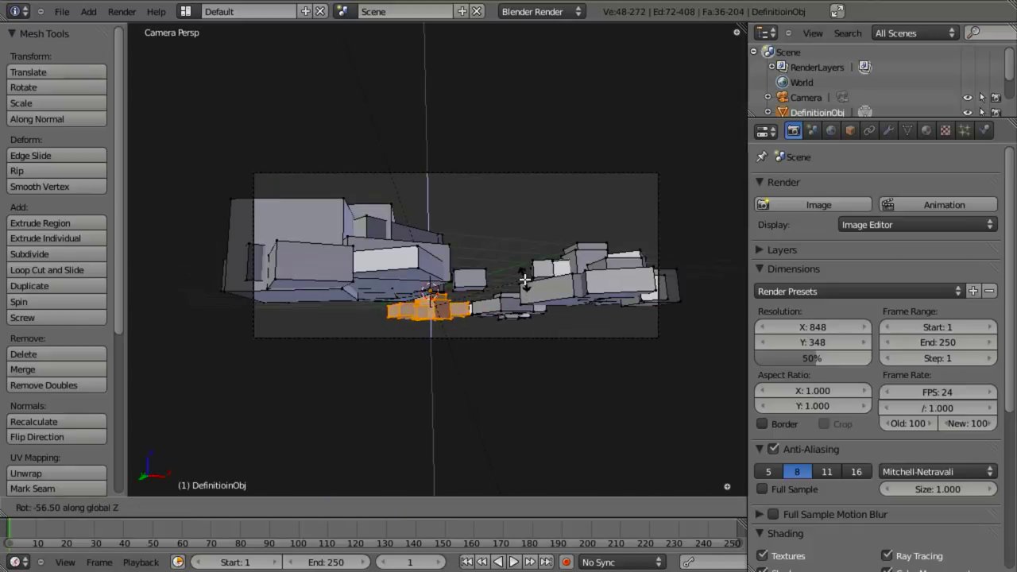
{"action": "left_click", "coordinate": [525, 278]}
{"action": "key", "text": "g"}
{"action": "key", "text": "x"}
{"action": "left_click", "coordinate": [491, 280]}
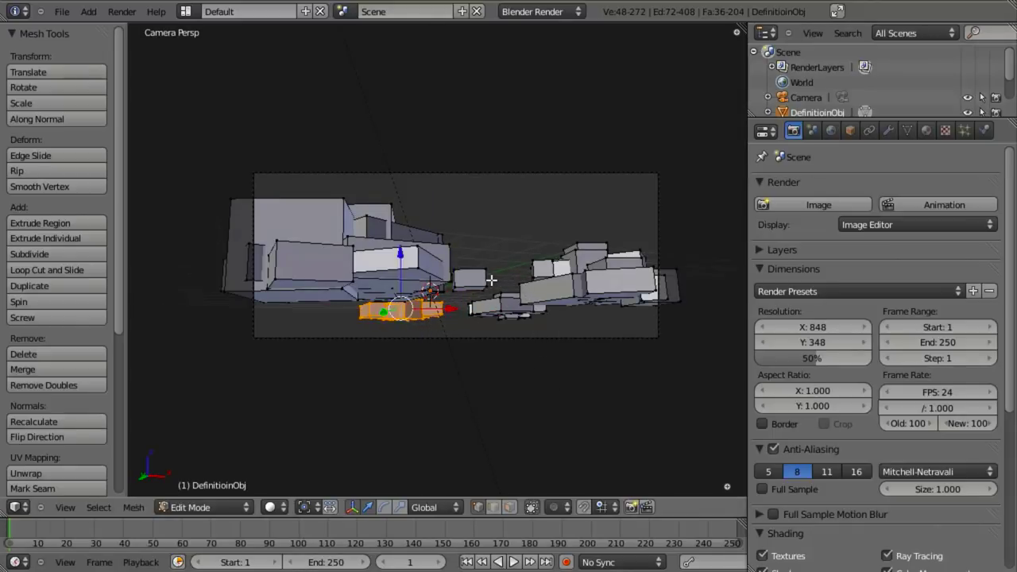
Generate the Stratus cloud from the rearranged blocks, and save the file before rendering the camera view.
{"action": "key", "text": "Tab"}
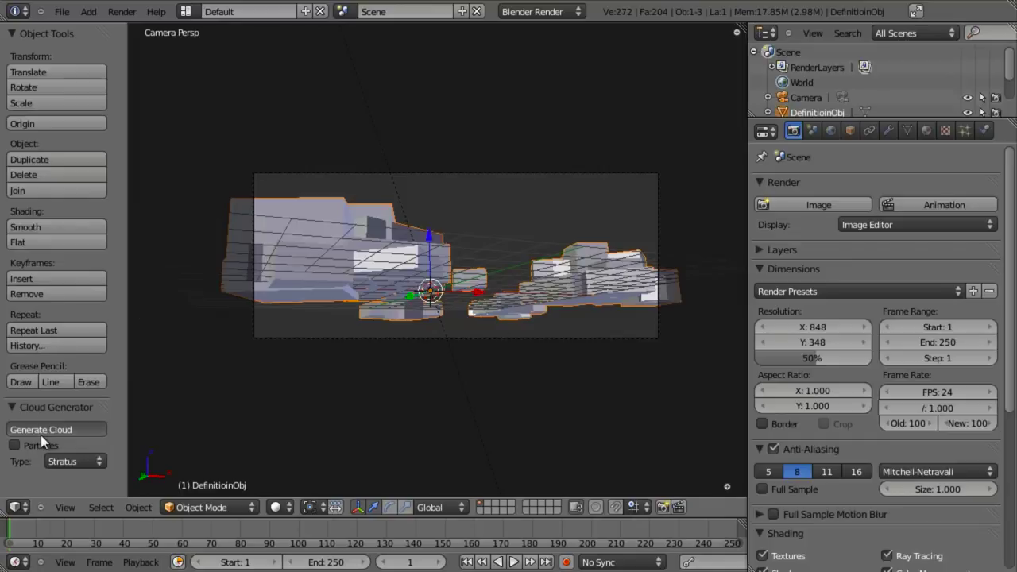
{"action": "key", "text": "ctrl+s"}
{"action": "left_click", "coordinate": [505, 325]}
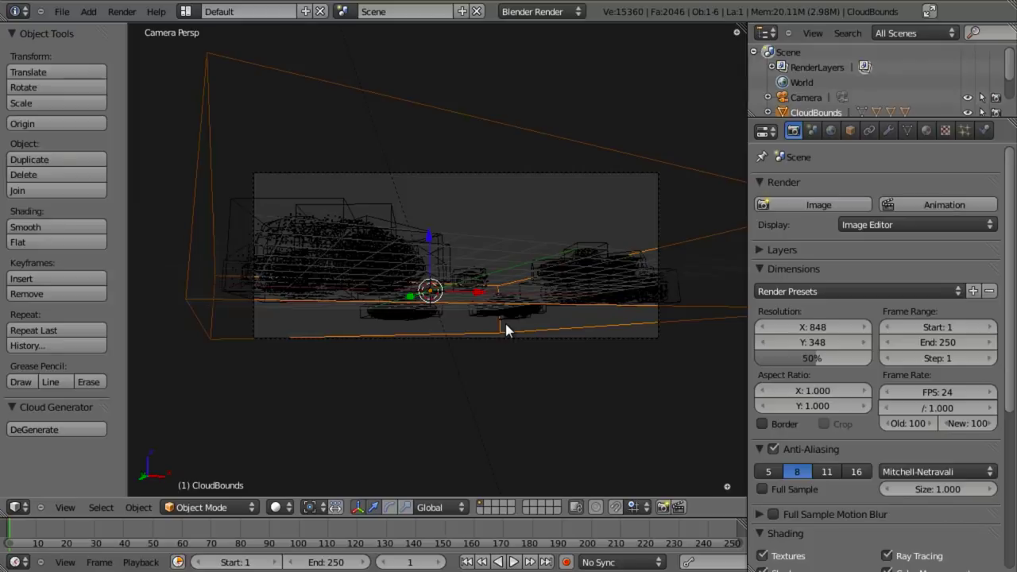
{"action": "key", "text": "F12"}
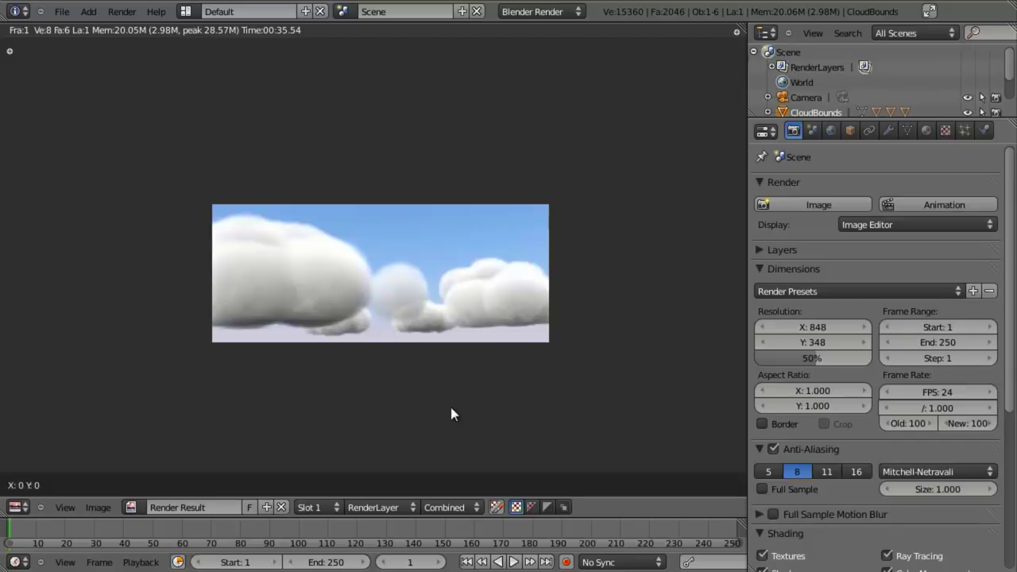
Degenerate the cloud back to its definition mesh and delete the small block at the large cluster's positive X end.
{"action": "key", "text": "Escape"}
{"action": "left_click", "coordinate": [58, 430]}
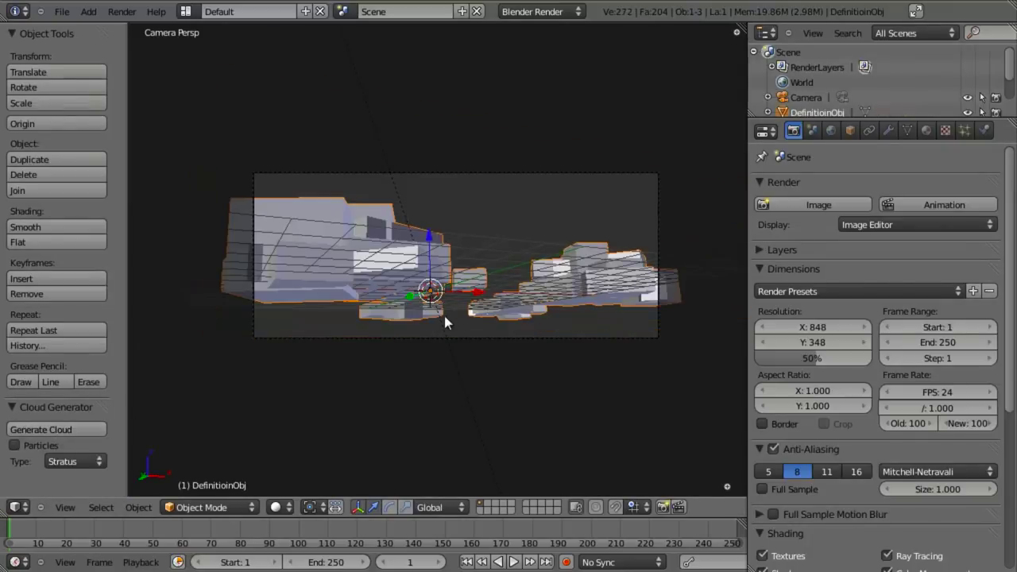
{"action": "key", "text": "KP_1"}
{"action": "key", "text": "Tab"}
{"action": "key", "text": "a"}
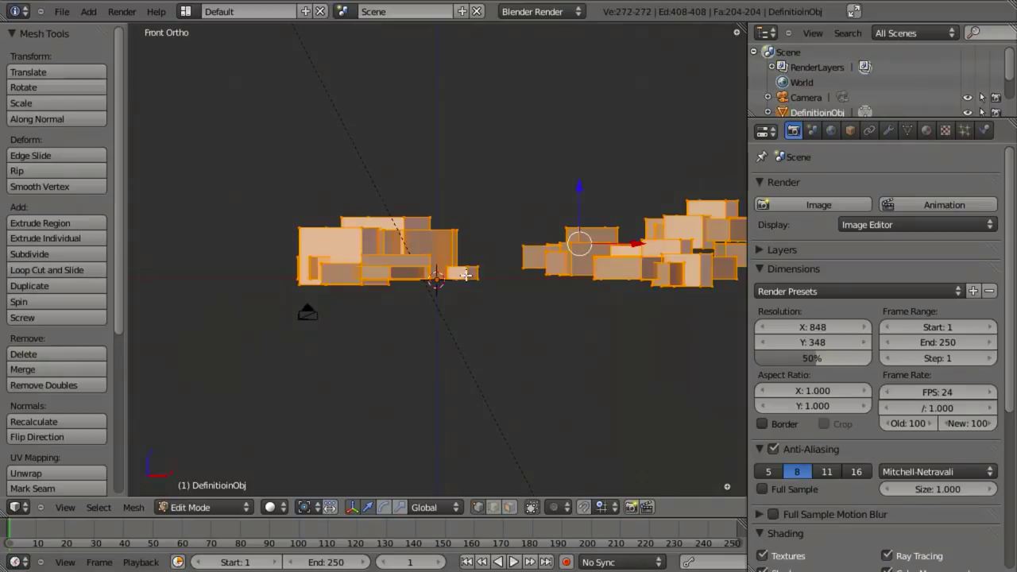
{"action": "key", "text": "a"}
{"action": "key", "text": "l"}
{"action": "key", "text": "x"}
{"action": "left_click", "coordinate": [469, 268]}
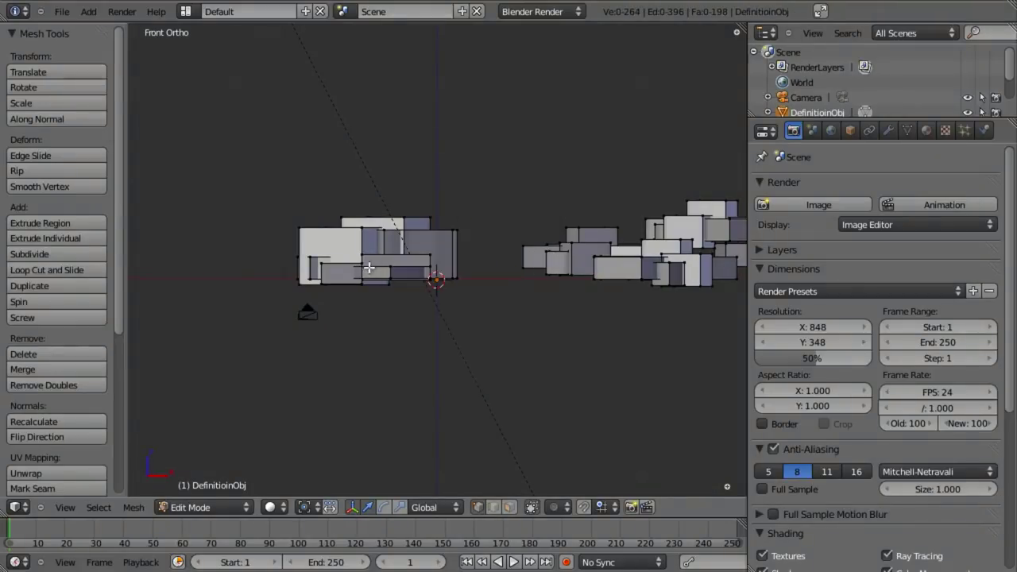
Compare the blocks with the last render, and delete the block partly hidden beneath the large cluster's upper block.
{"action": "middle_click_drag", "start_coordinate": [470, 270], "coordinate": [368, 172]}
{"action": "scroll", "coordinate": [445, 334], "scroll_direction": "down", "scroll_amount": 3}
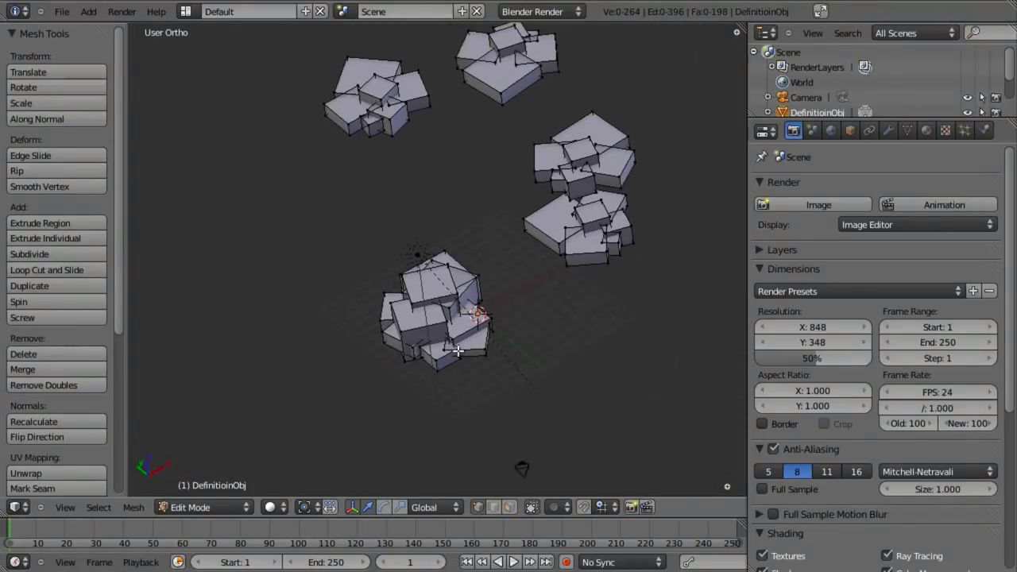
{"action": "scroll", "coordinate": [457, 350], "scroll_direction": "up", "scroll_amount": 5}
{"action": "key", "text": "F12"}
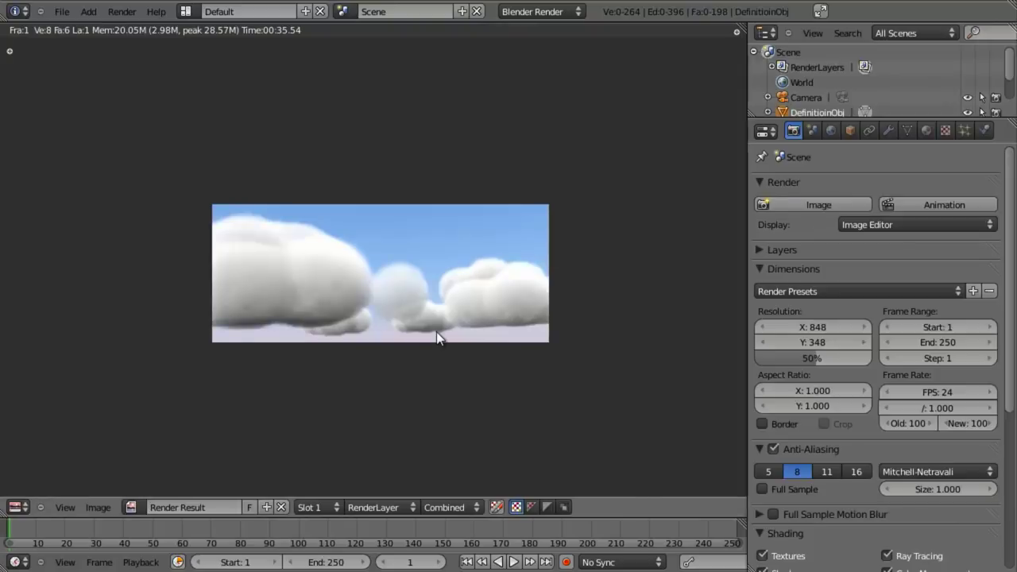
{"action": "key", "text": "Escape"}
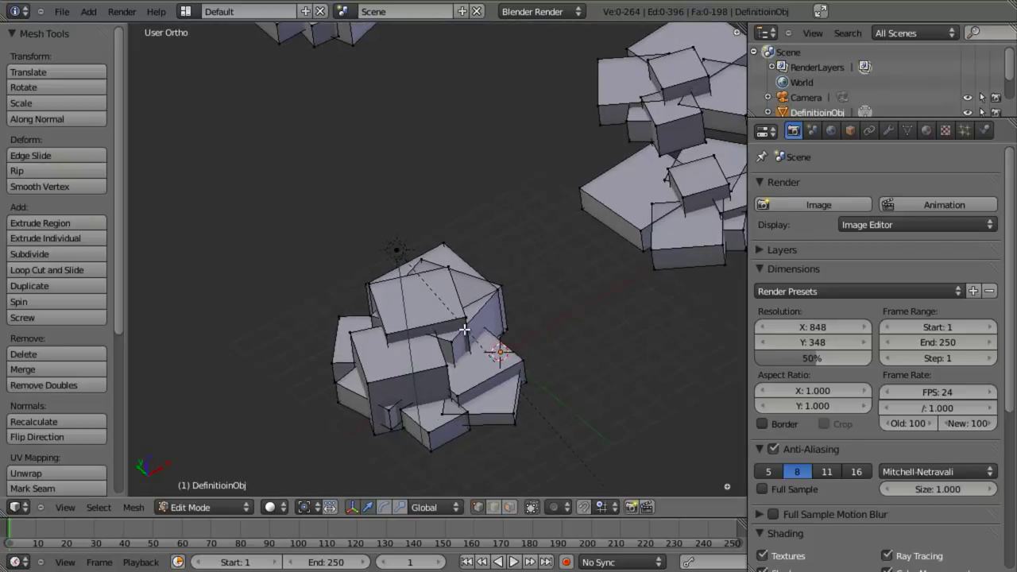
{"action": "middle_click_drag", "start_coordinate": [466, 336], "coordinate": [499, 328]}
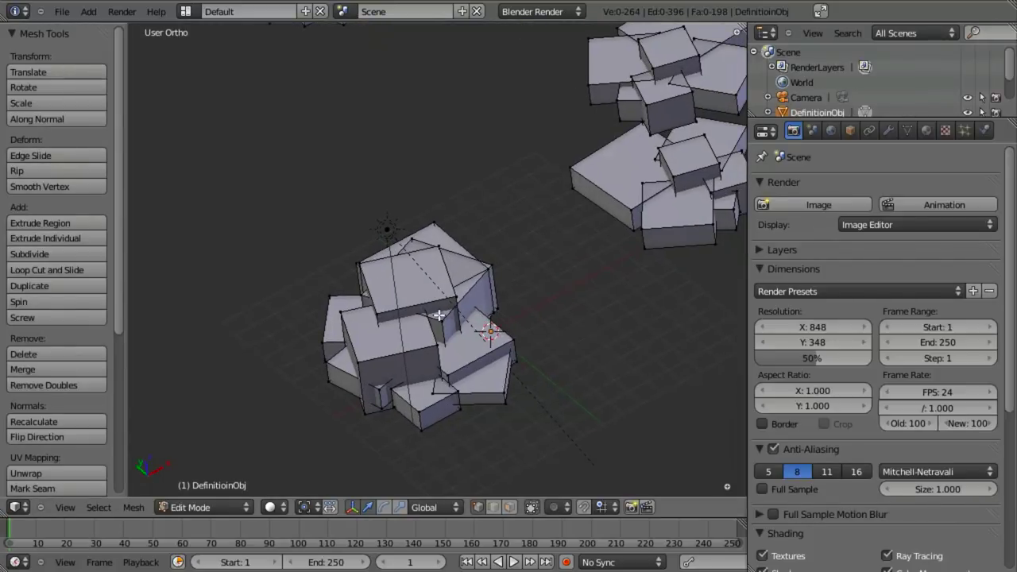
{"action": "key", "text": "l"}
{"action": "scroll", "coordinate": [439, 310], "scroll_direction": "down", "scroll_amount": 3}
{"action": "scroll", "coordinate": [441, 294], "scroll_direction": "up", "scroll_amount": 4}
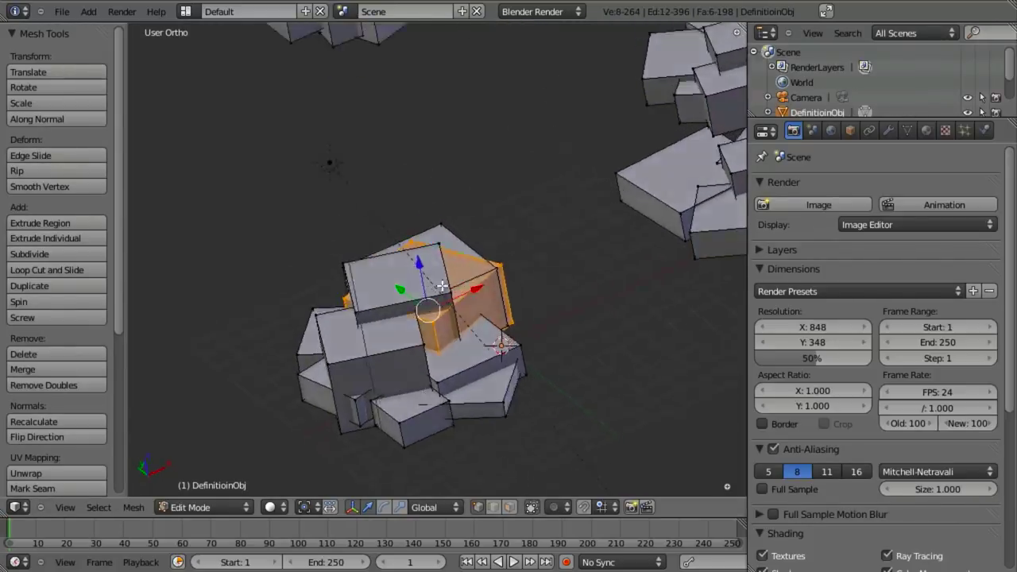
{"action": "key", "text": "x"}
{"action": "left_click", "coordinate": [441, 308]}
Delete the low block that pokes through the side of the large cluster's tall front block.
{"action": "key", "text": "z"}
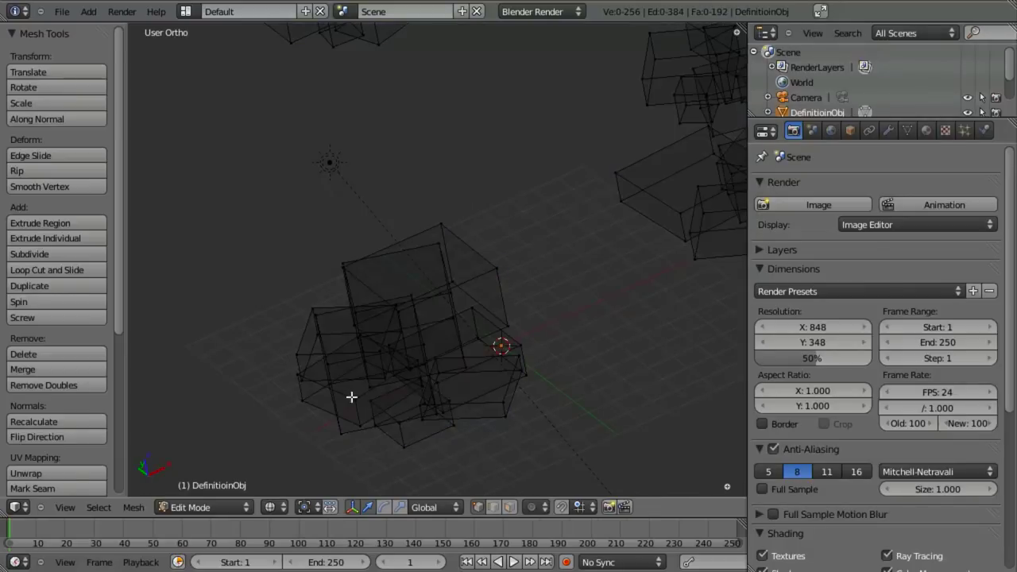
{"action": "key", "text": "z"}
{"action": "key", "text": "l"}
{"action": "key", "text": "x"}
{"action": "left_click", "coordinate": [354, 366]}
Pull the low flat block out from under the large cluster along negative Y.
{"action": "middle_click_drag", "start_coordinate": [354, 366], "coordinate": [509, 422]}
{"action": "key", "text": "l"}
{"action": "key", "text": "g"}
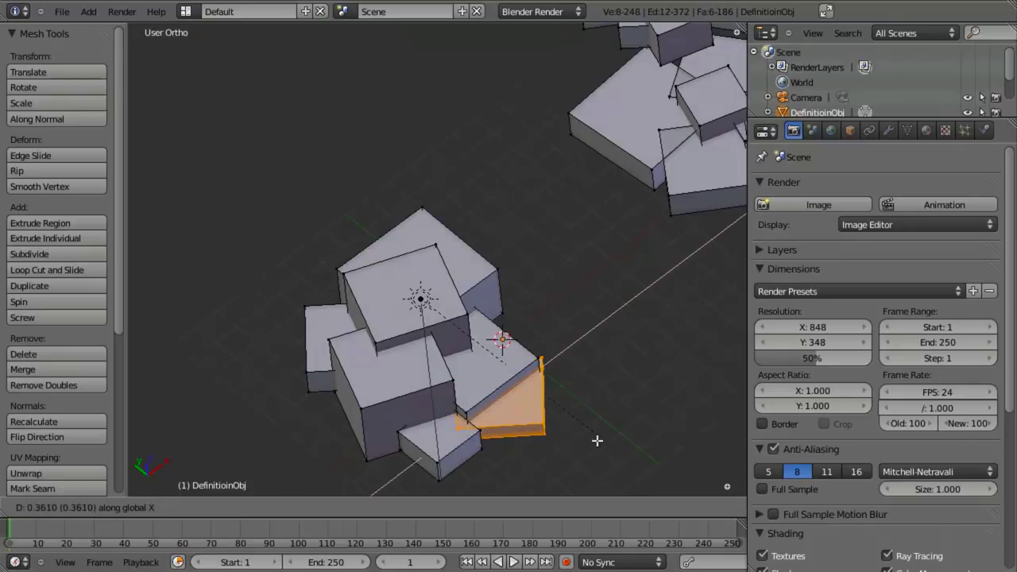
{"action": "key", "text": "Escape"}
{"action": "key", "text": "g"}
{"action": "key", "text": "y"}
{"action": "left_click", "coordinate": [527, 341]}
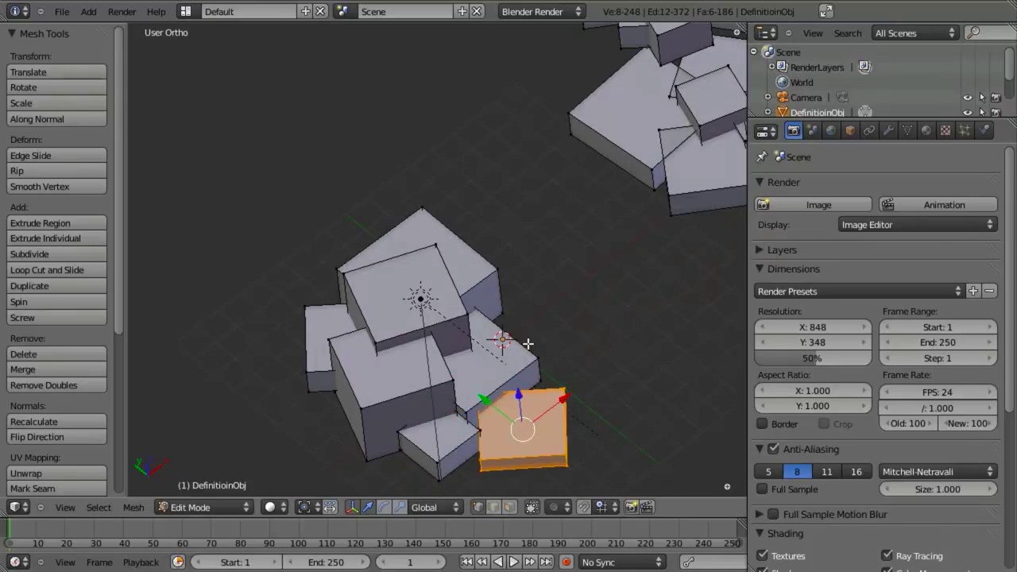
Reposition the flat block in the top view to the large cluster's positive X side by the origin, and check it through the camera.
{"action": "key", "text": "KP_0"}
{"action": "key", "text": "KP_7"}
{"action": "scroll", "coordinate": [527, 343], "scroll_direction": "down", "scroll_amount": 5}
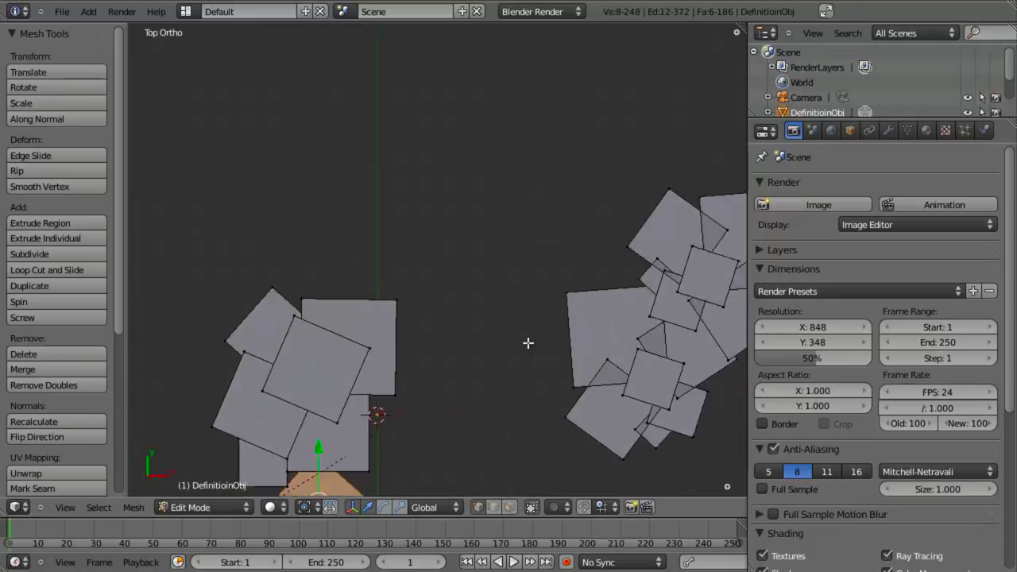
{"action": "key", "text": "g"}
{"action": "left_click", "coordinate": [494, 337]}
{"action": "key", "text": "KP_0"}
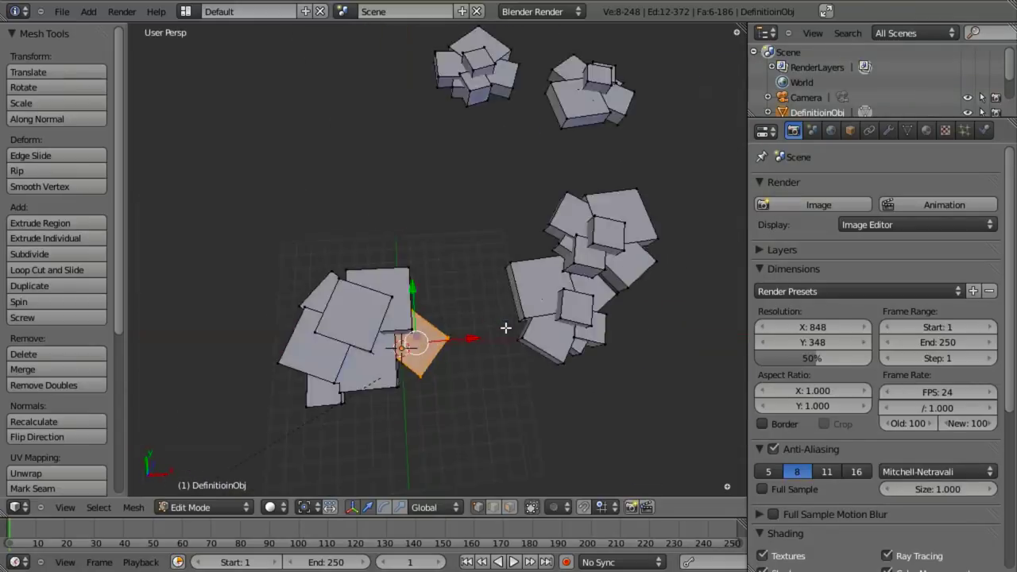
{"action": "key", "text": "Tab"}
{"action": "key", "text": "Tab"}
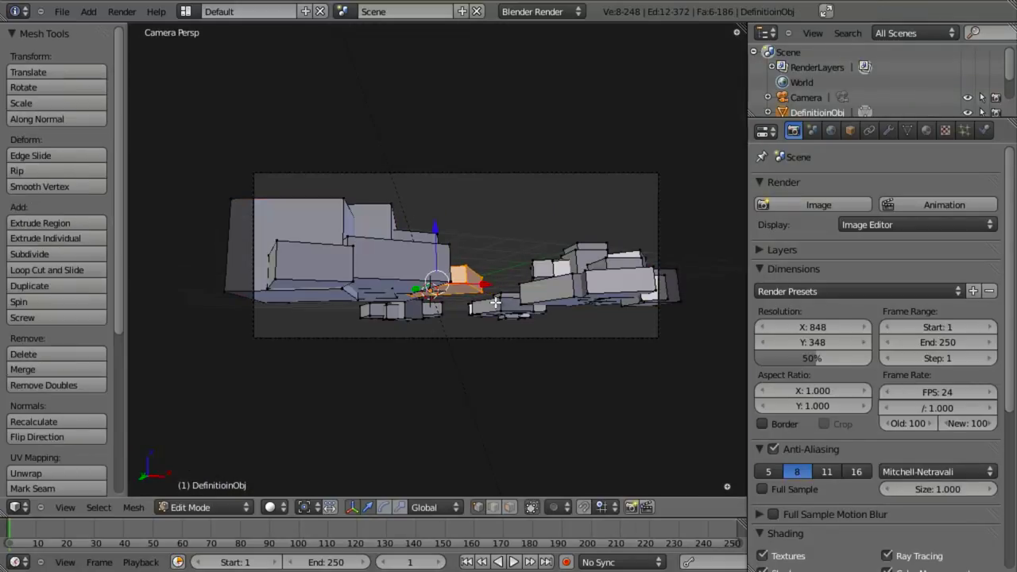
Delete one small block from the farther cluster and one side block from the nearer cluster of the adjoining pair.
{"action": "key", "text": "Tab"}
{"action": "key", "text": "KP_7"}
{"action": "scroll", "coordinate": [549, 302], "scroll_direction": "up", "scroll_amount": 3}
{"action": "key", "text": "Tab"}
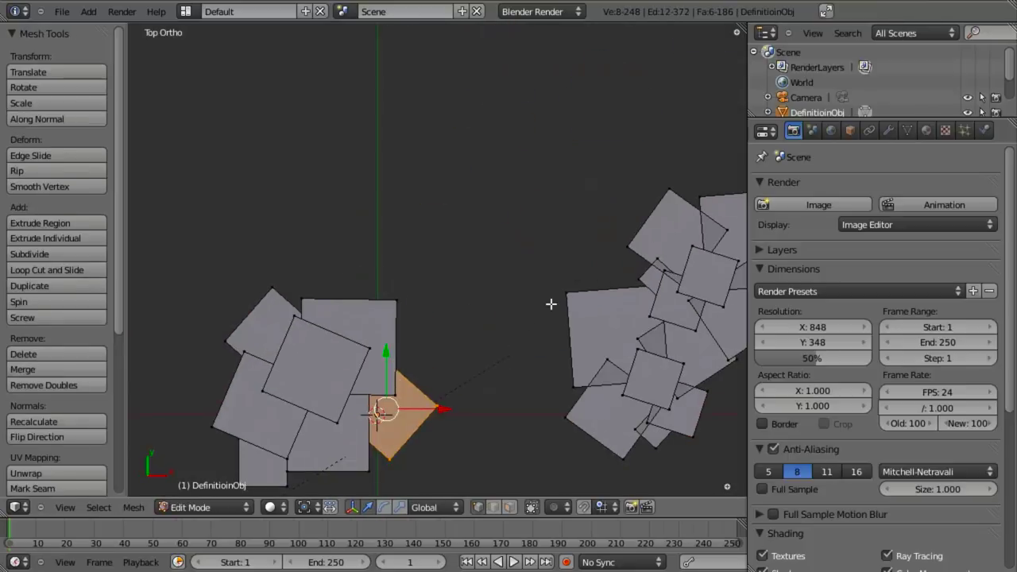
{"action": "middle_click_drag", "start_coordinate": [549, 302], "coordinate": [445, 246]}
{"action": "key", "text": "a"}
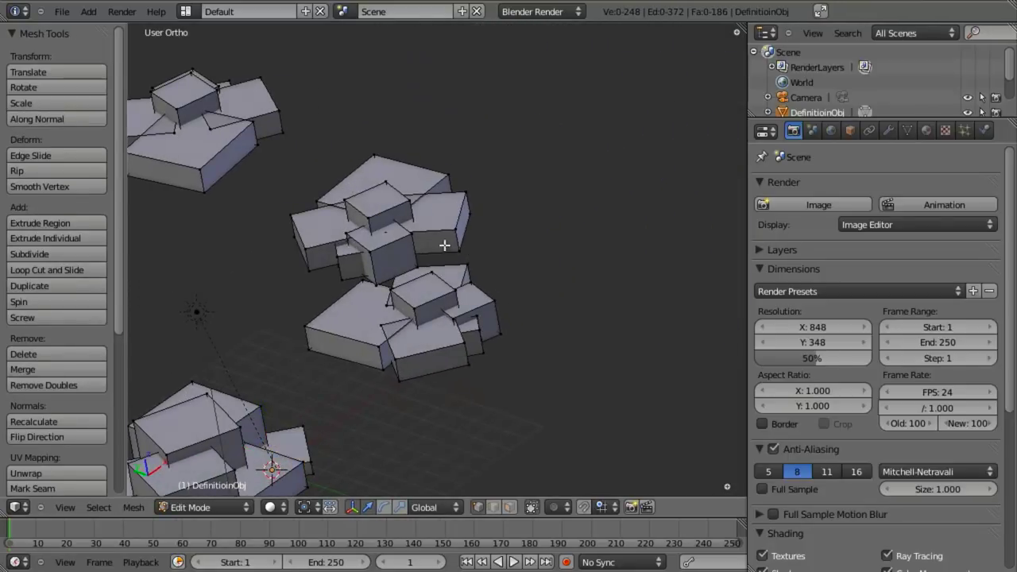
{"action": "key", "text": "l"}
{"action": "key", "text": "x"}
{"action": "left_click", "coordinate": [334, 252]}
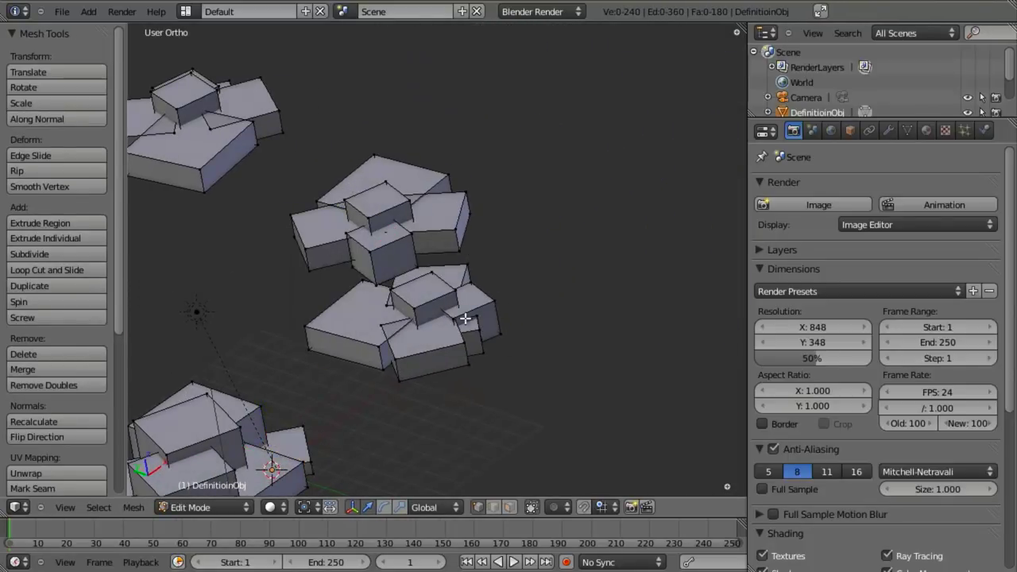
{"action": "key", "text": "l"}
{"action": "key", "text": "x"}
{"action": "left_click", "coordinate": [477, 342]}
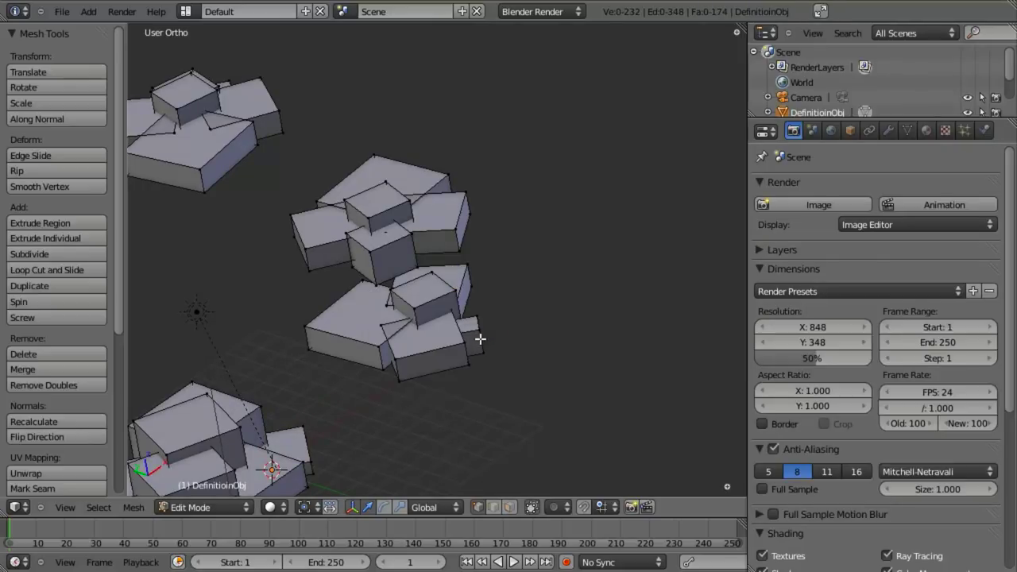
Move the nearer cluster's smallest block outward along positive X, clear of its neighbours.
{"action": "key", "text": "l"}
{"action": "key", "text": "g"}
{"action": "key", "text": "x"}
{"action": "left_click", "coordinate": [496, 290]}
Move the flat block behind the nearer cluster's top block outward along positive X.
{"action": "middle_click_drag", "start_coordinate": [496, 290], "coordinate": [552, 291]}
{"action": "key", "text": "a"}
{"action": "key", "text": "l"}
{"action": "key", "text": "g"}
{"action": "key", "text": "z"}
{"action": "key", "text": "Escape"}
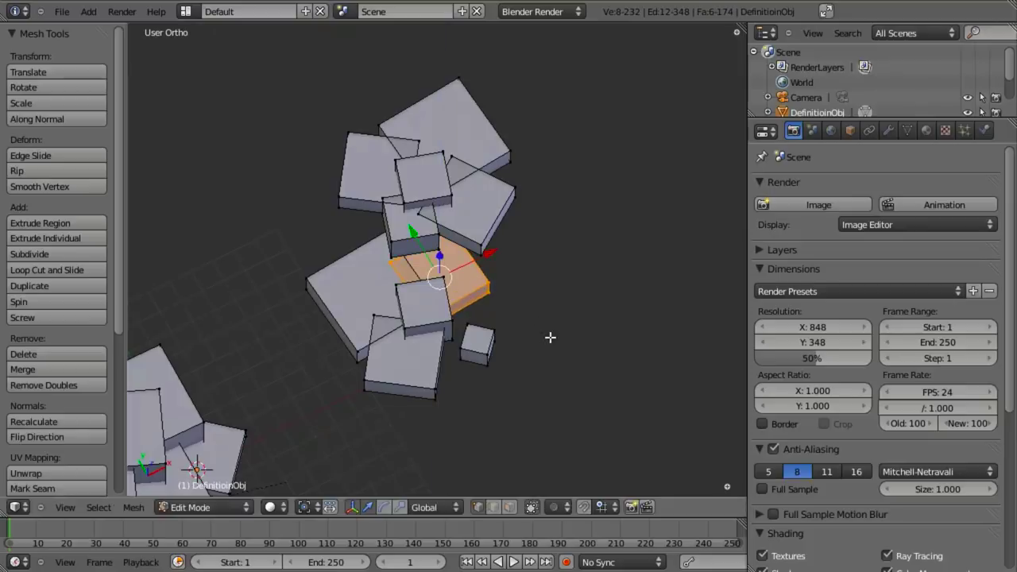
{"action": "key", "text": "g"}
{"action": "key", "text": "x"}
{"action": "key", "text": "Escape"}
Delete all blocks of the adjoining pair's farther cluster together with the two most distant block clusters, after checking the last render.
{"action": "middle_click_drag", "start_coordinate": [593, 332], "coordinate": [392, 210]}
{"action": "key", "text": "a"}
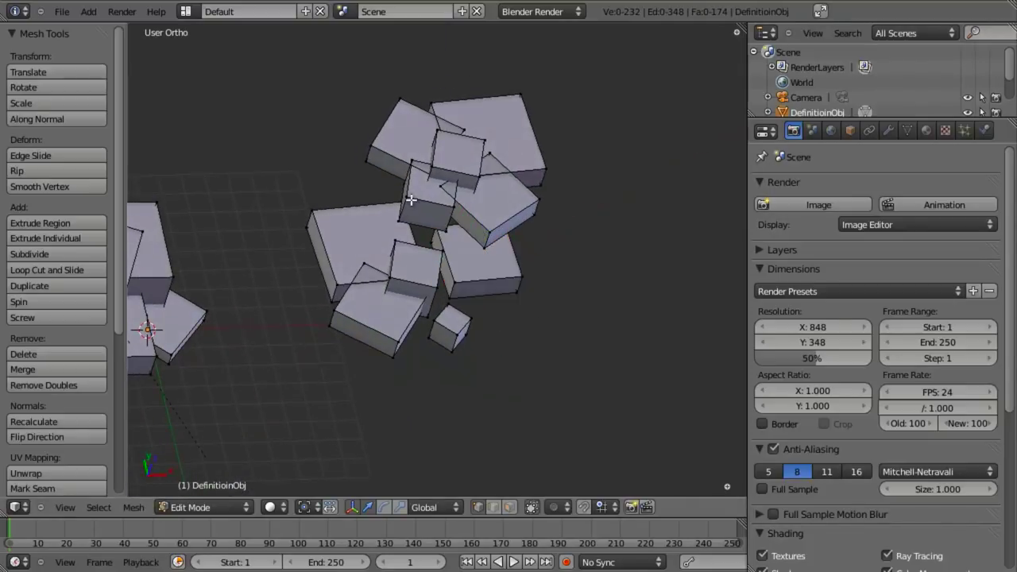
{"action": "key", "text": "l"}
{"action": "key", "text": "F12"}
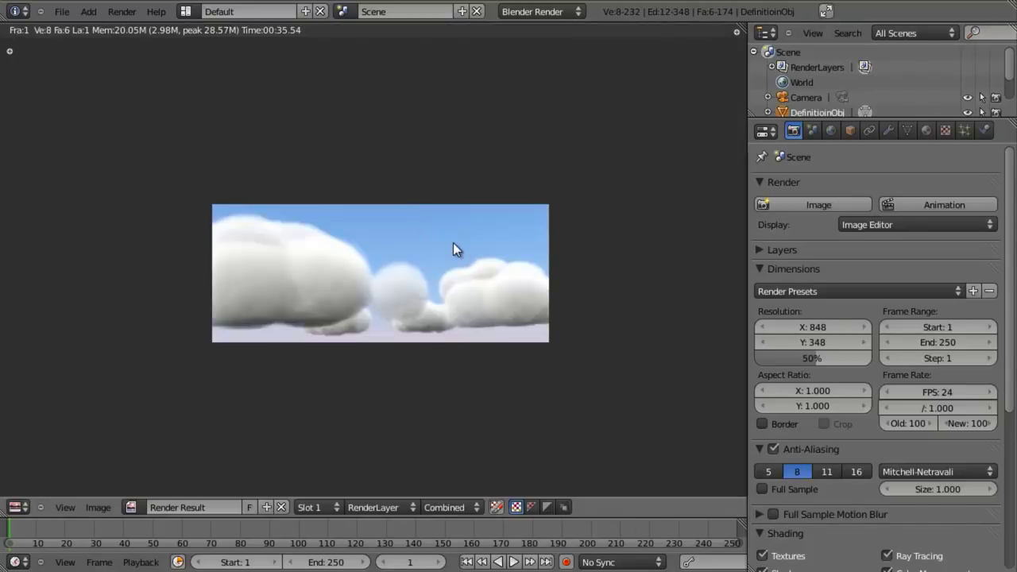
{"action": "key", "text": "Escape"}
{"action": "middle_click_drag", "start_coordinate": [453, 249], "coordinate": [483, 181]}
{"action": "key", "text": "l"}
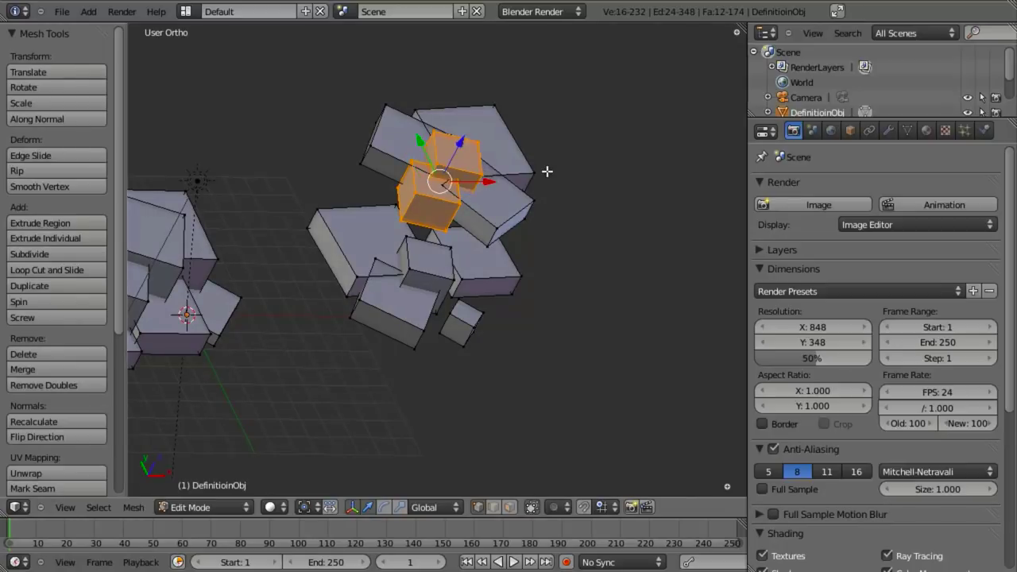
{"action": "key", "text": "l"}
{"action": "key", "text": "l"}
{"action": "key", "text": "l"}
{"action": "scroll", "coordinate": [420, 159], "scroll_direction": "down", "scroll_amount": 3}
{"action": "middle_click_drag", "start_coordinate": [420, 159], "coordinate": [420, 208]}
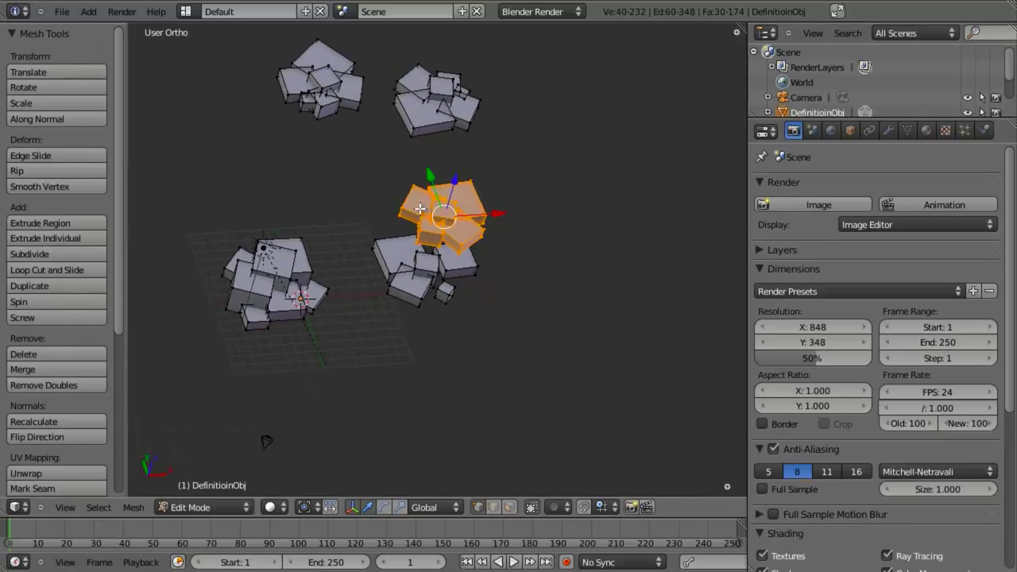
{"action": "key", "text": "z"}
{"action": "key", "text": "b"}
{"action": "left_click_drag", "start_coordinate": [227, 32], "coordinate": [632, 177]}
{"action": "key", "text": "x"}
{"action": "left_click", "coordinate": [632, 177]}
Scale the remaining positive X cluster up horizontally with Z locked, and select the camera in solid camera view.
{"action": "key", "text": "F11"}
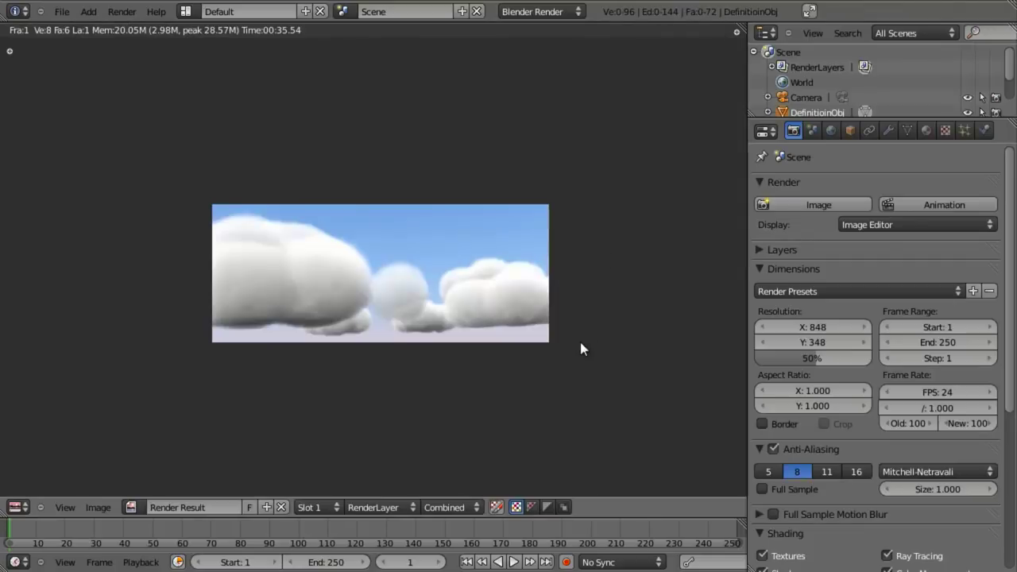
{"action": "key", "text": "F11"}
{"action": "scroll", "coordinate": [477, 302], "scroll_direction": "up", "scroll_amount": 4}
{"action": "key", "text": "b"}
{"action": "left_click_drag", "start_coordinate": [287, 157], "coordinate": [682, 421]}
{"action": "key", "text": "s"}
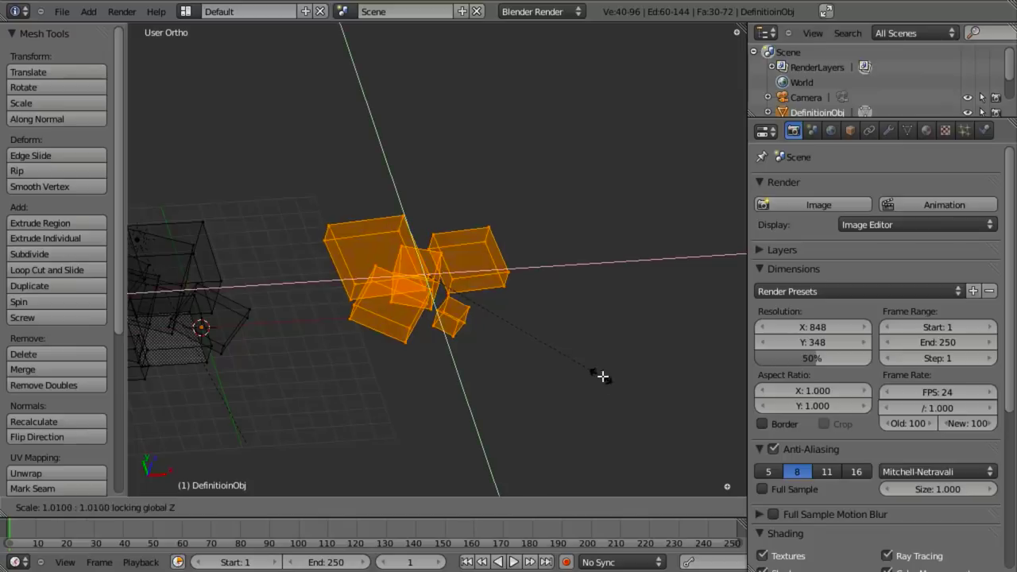
{"action": "left_click", "coordinate": [653, 395]}
{"action": "key", "text": "KP_0"}
{"action": "key", "text": "Tab"}
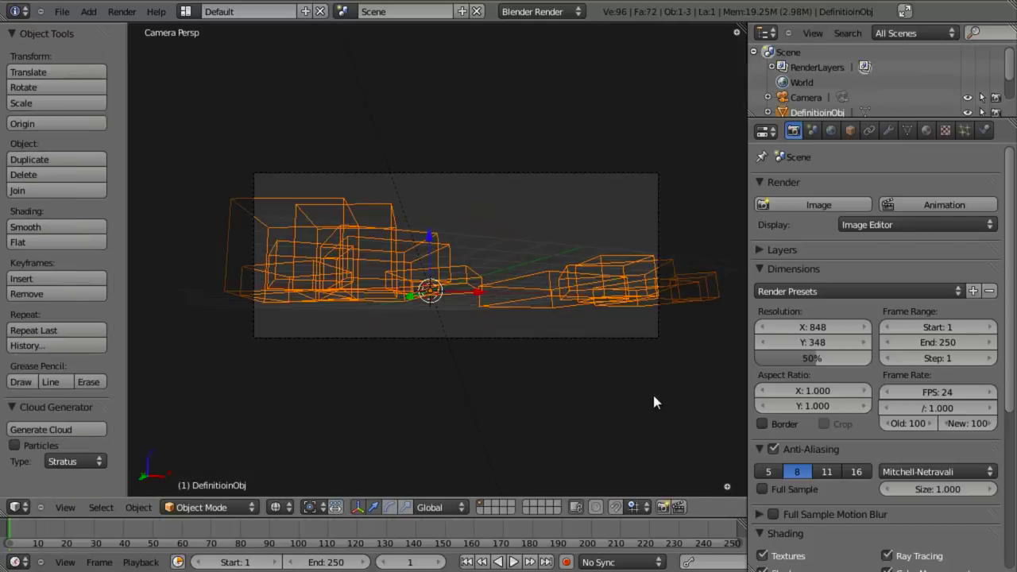
{"action": "key", "text": "z"}
{"action": "right_click", "coordinate": [546, 173]}
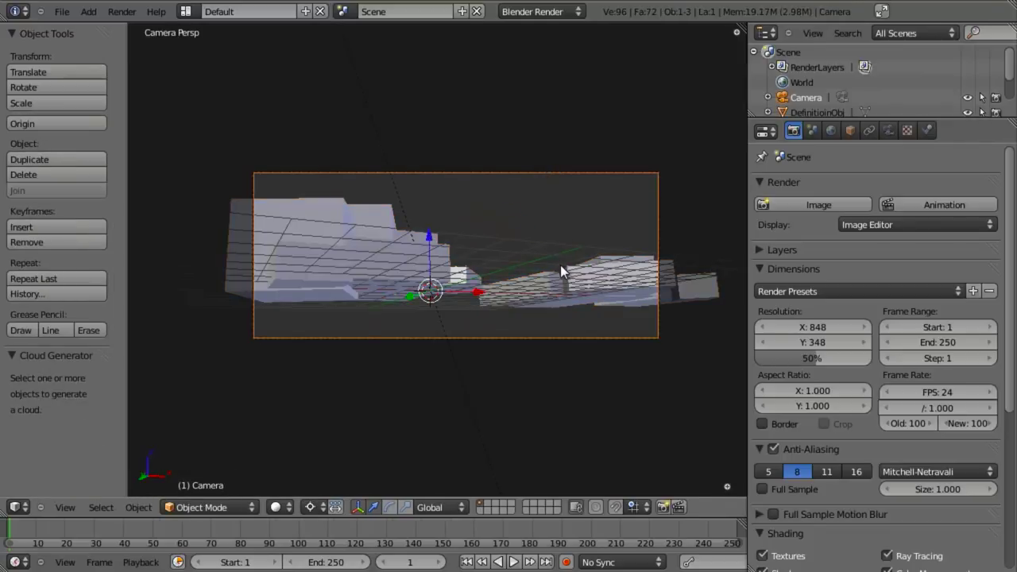
{"action": "key", "text": "r"}
{"action": "key", "text": "r"}
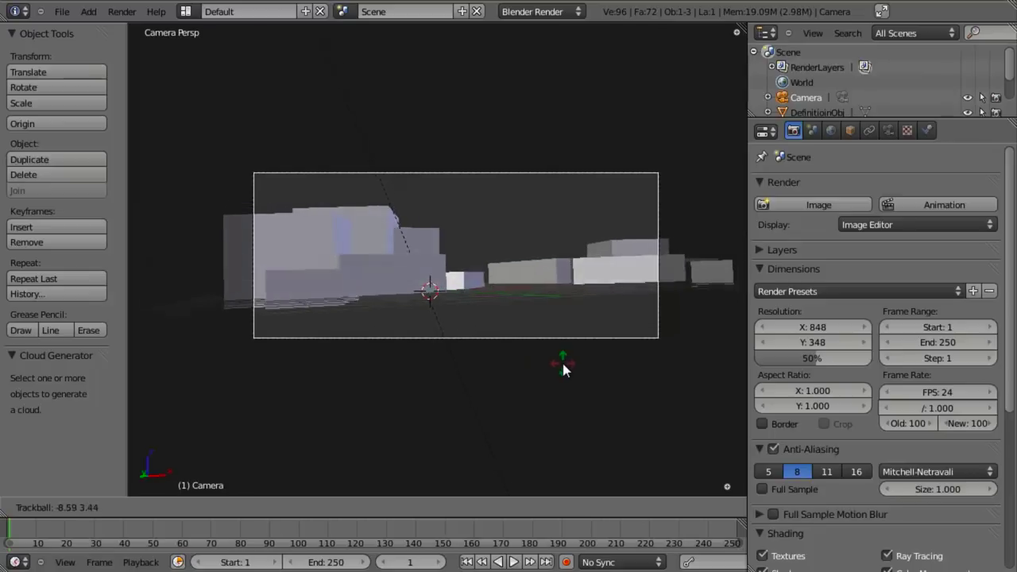
{"action": "left_click", "coordinate": [567, 370]}
{"action": "key", "text": "r"}
{"action": "key", "text": "x"}
{"action": "key", "text": "Escape"}
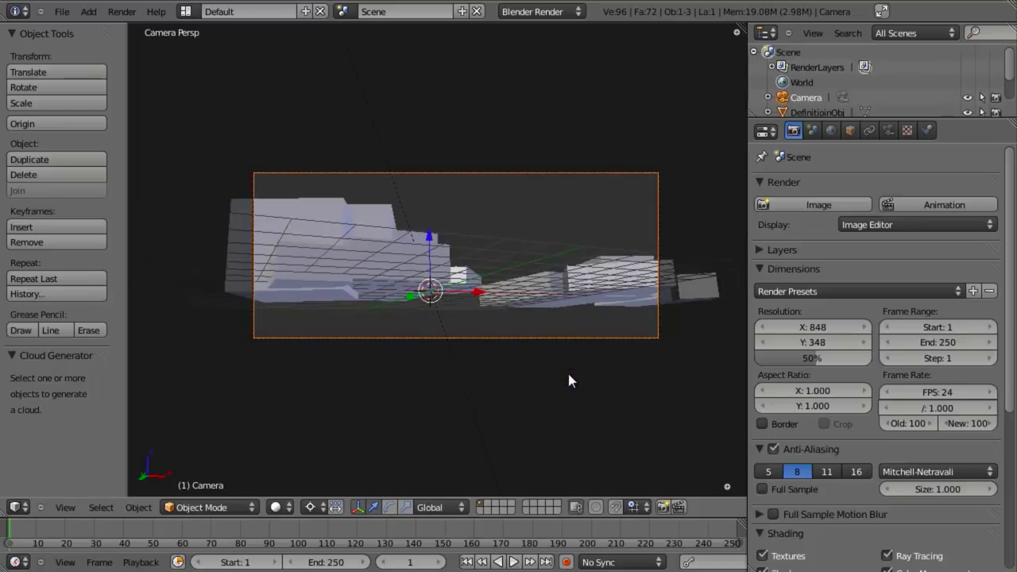
Tilt the camera about -13 degrees around its local X axis, fine-tune the tilt, and shift it slightly to reframe the clusters.
{"action": "key", "text": "r"}
{"action": "key", "text": "x"}
{"action": "key", "text": "x"}
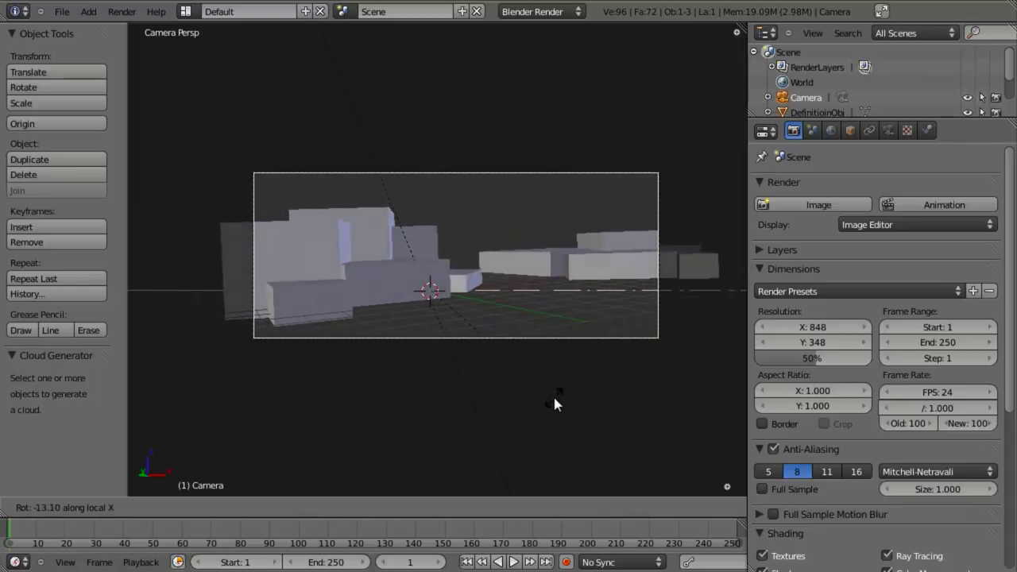
{"action": "left_click", "coordinate": [553, 394]}
{"action": "key", "text": "r"}
{"action": "key", "text": "x"}
{"action": "key", "text": "x"}
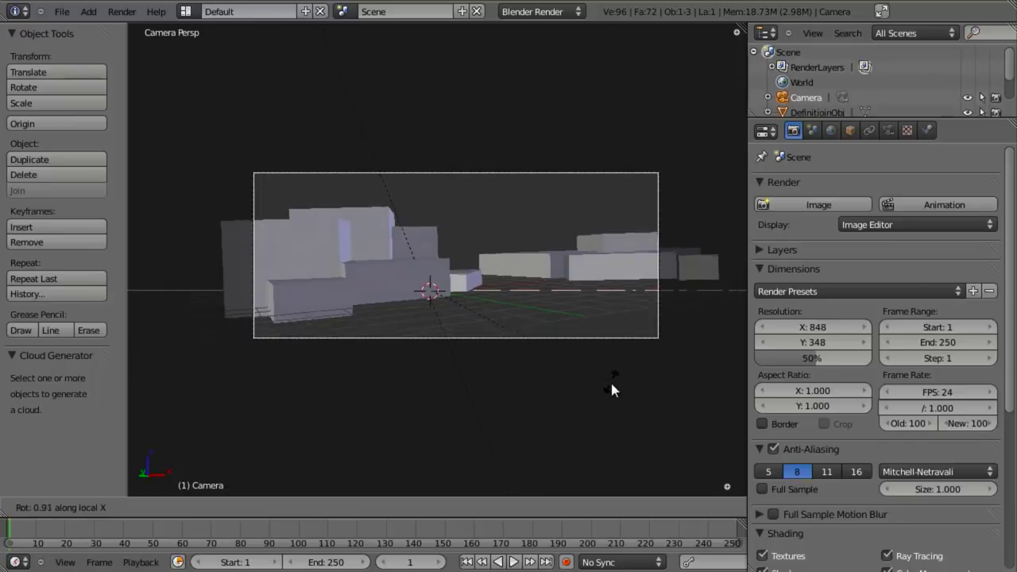
{"action": "left_click", "coordinate": [629, 339]}
{"action": "key", "text": "g"}
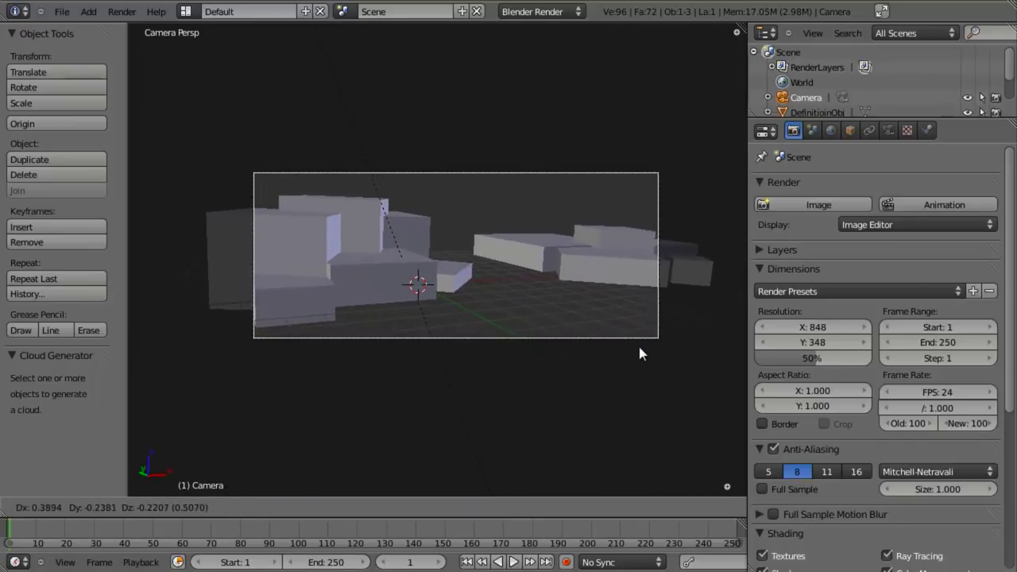
{"action": "left_click", "coordinate": [639, 341]}
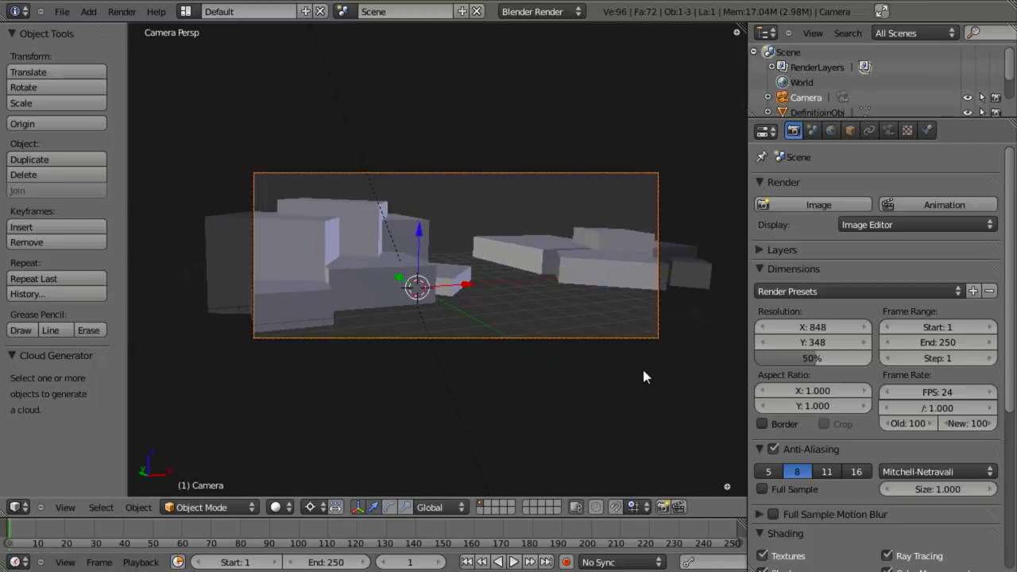
Generate a Stratus cloud without particles from the definition mesh, test-render it, and degenerate it back to the mesh.
{"action": "right_click", "coordinate": [258, 265]}
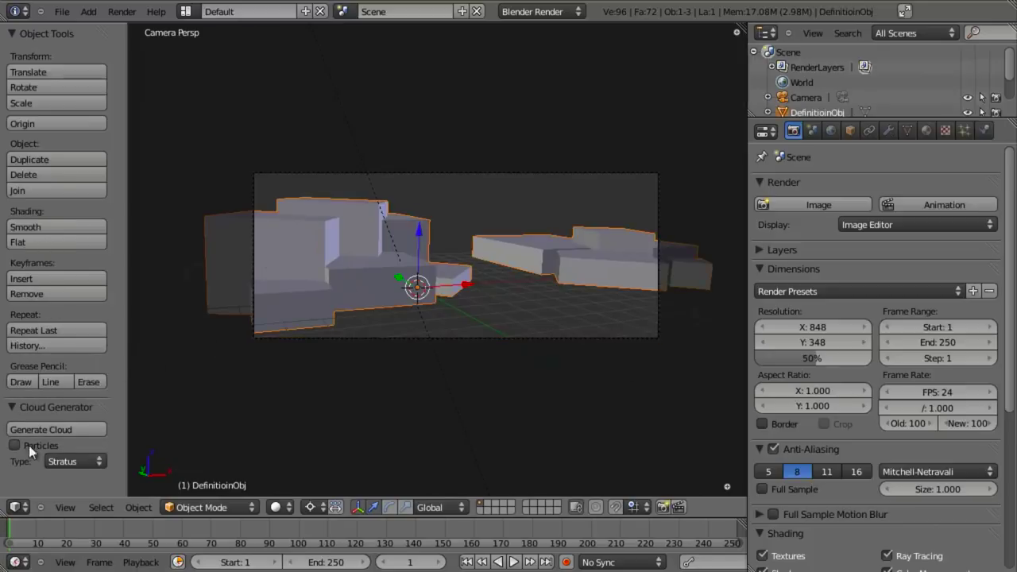
{"action": "left_click", "coordinate": [66, 427]}
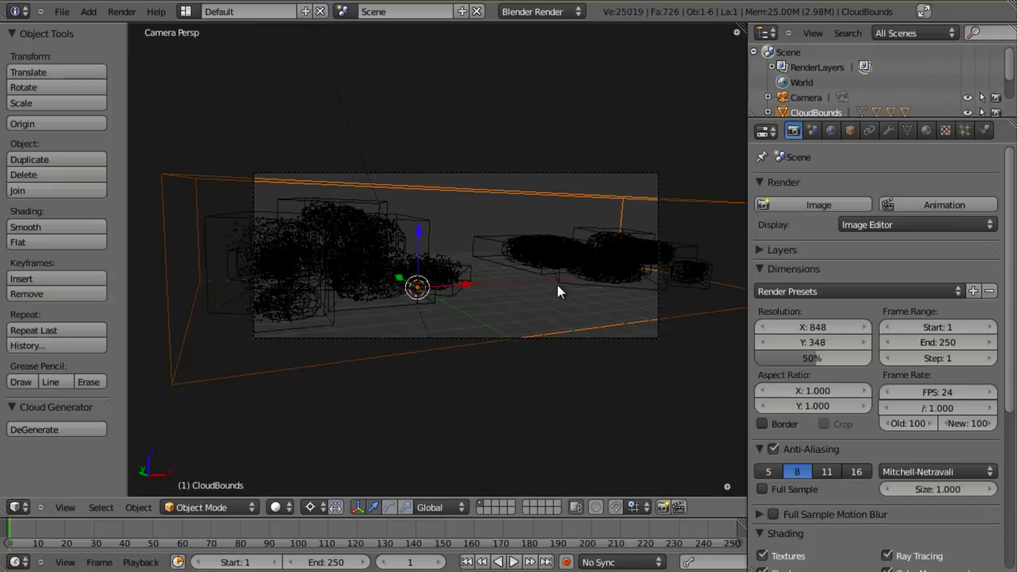
{"action": "key", "text": "F12"}
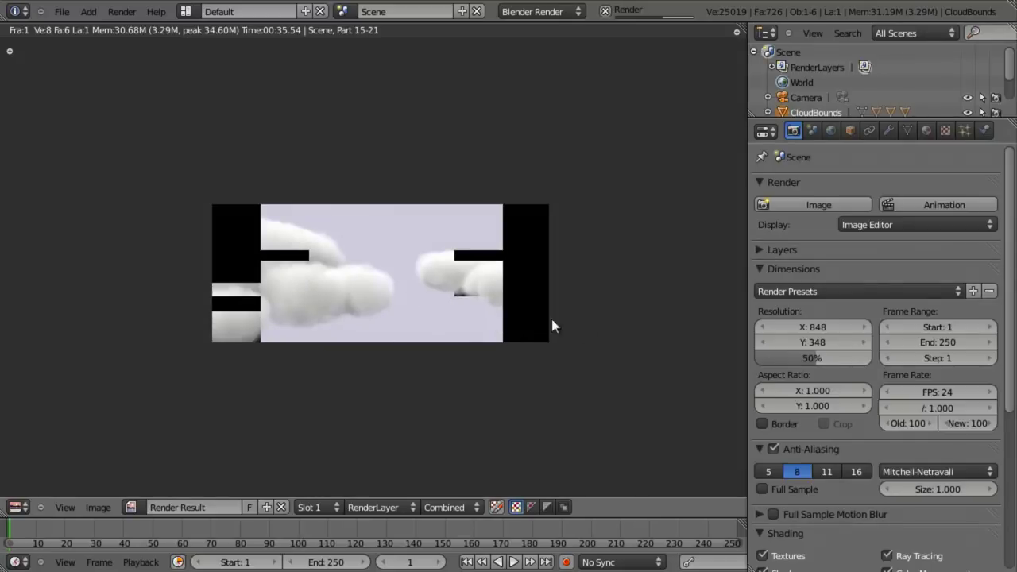
{"action": "key", "text": "Escape"}
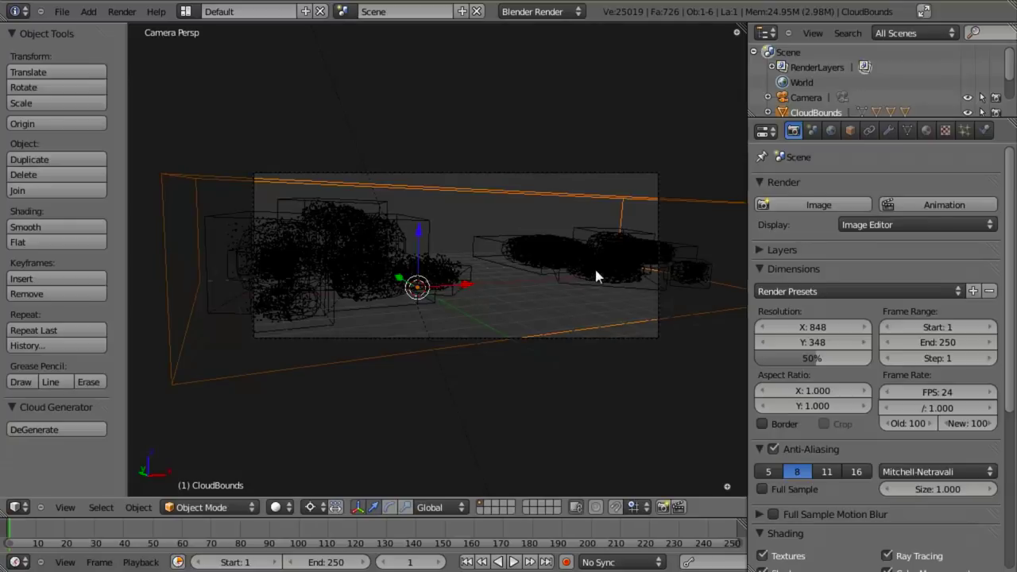
{"action": "left_click", "coordinate": [51, 429]}
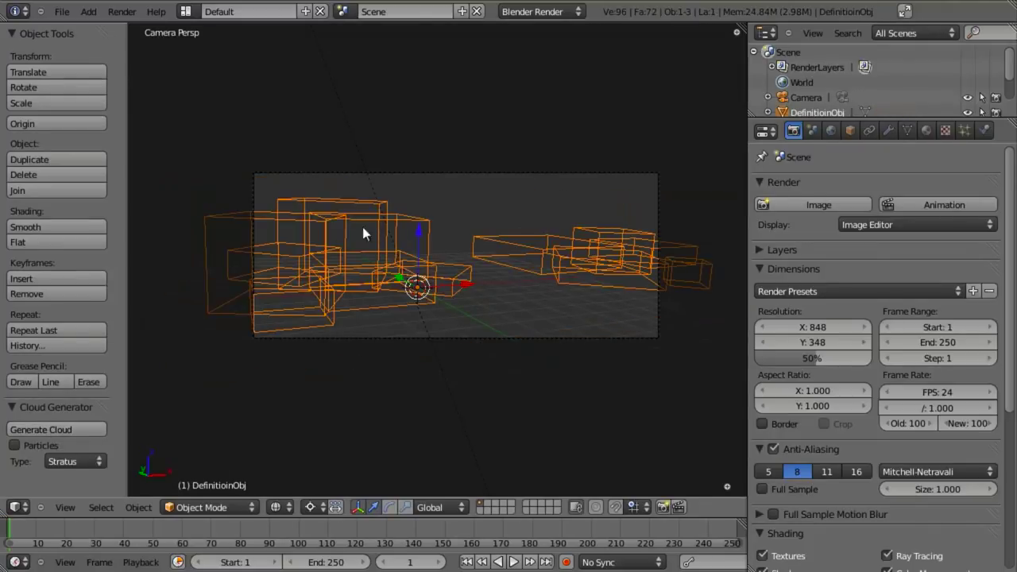
Enable Particles for the cloud generator and set the cloud type to Cumulous.
{"action": "key", "text": "KP_Subtract"}
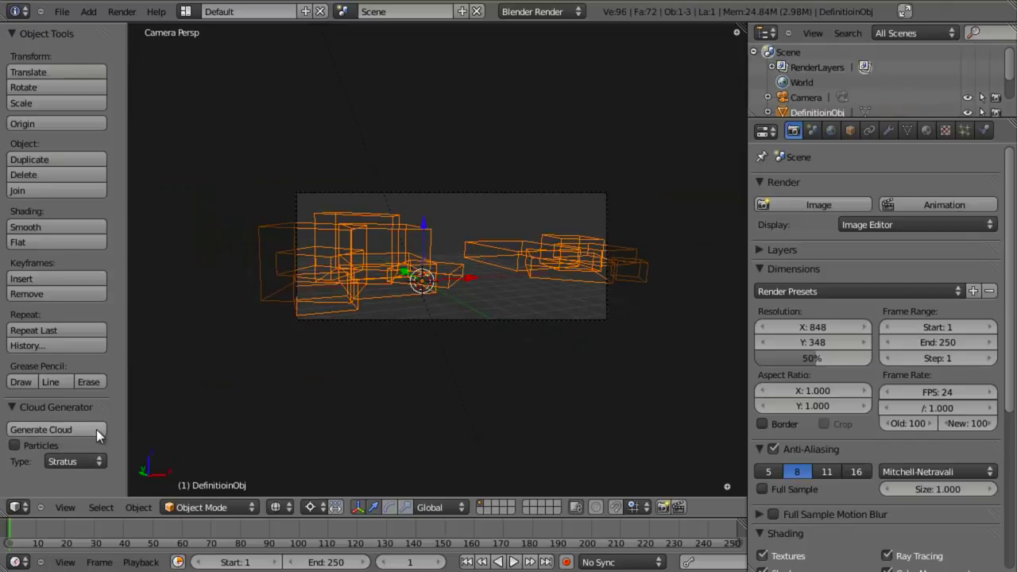
{"action": "scroll", "coordinate": [325, 411], "scroll_direction": "up", "scroll_amount": 1}
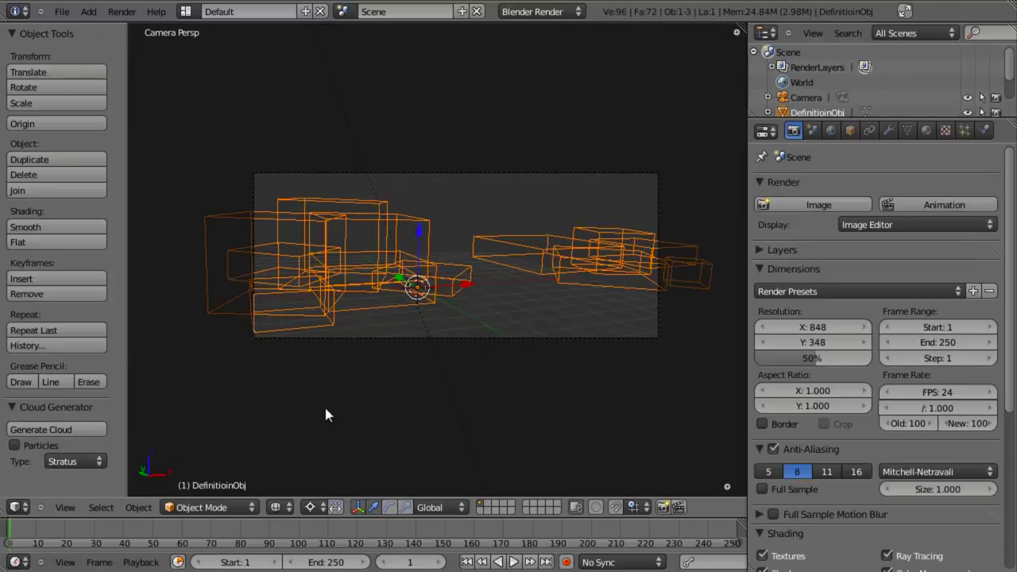
{"action": "left_click", "coordinate": [22, 444]}
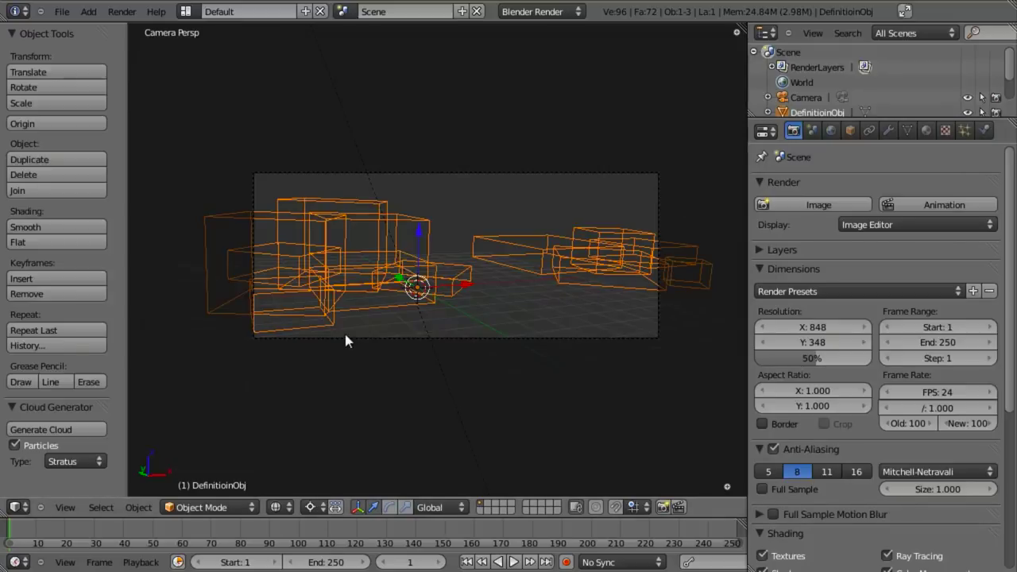
{"action": "left_click", "coordinate": [95, 458]}
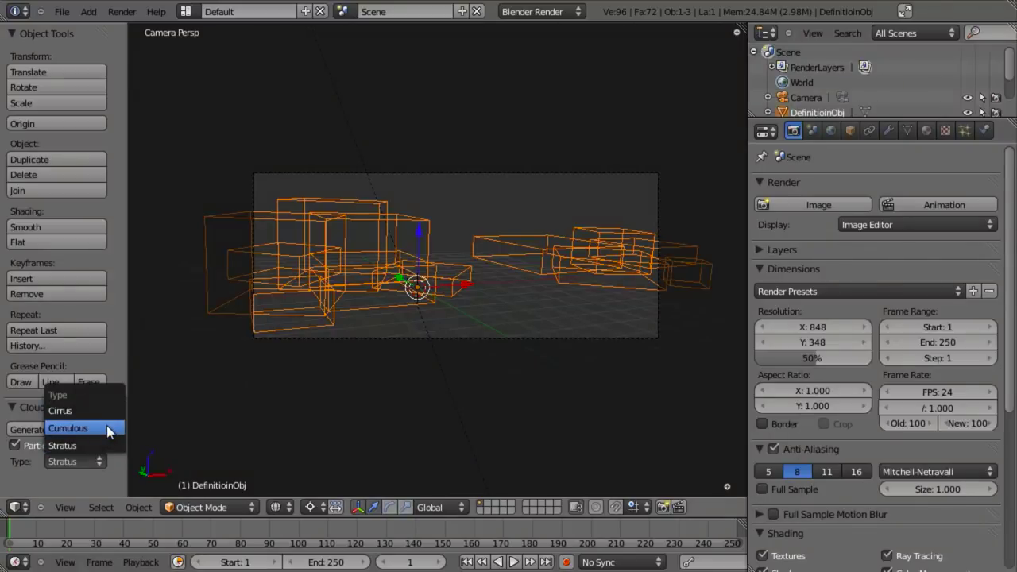
{"action": "left_click", "coordinate": [107, 426]}
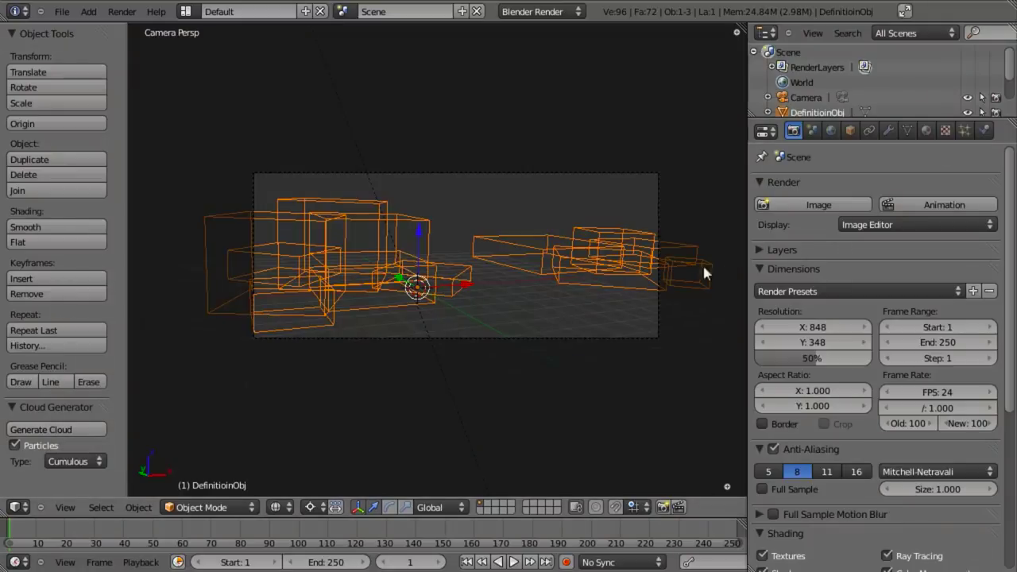
Move the distant cluster's flat inner block along positive X, closer to its neighbours, and compare with the last render.
{"action": "key", "text": "F12"}
{"action": "key", "text": "Escape"}
{"action": "key", "text": "Tab"}
{"action": "key", "text": "z"}
{"action": "key", "text": "a"}
{"action": "key", "text": "l"}
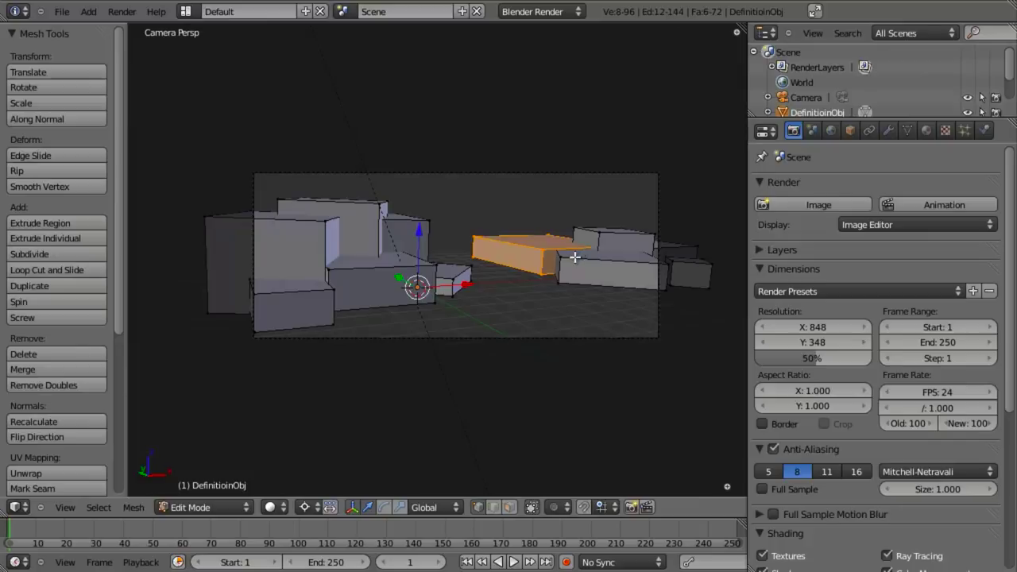
{"action": "key", "text": "g"}
{"action": "key", "text": "x"}
{"action": "left_click", "coordinate": [627, 256]}
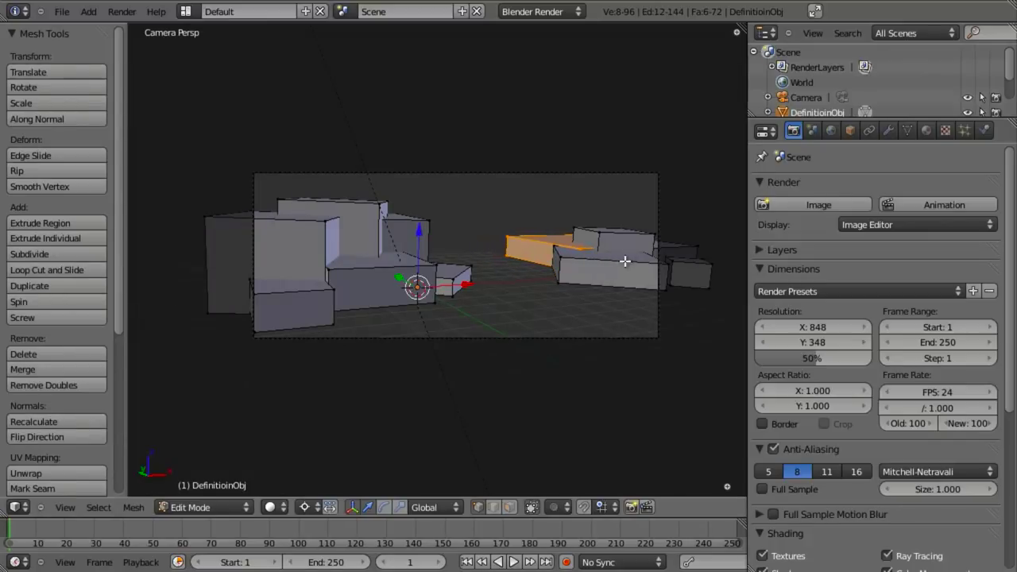
{"action": "key", "text": "Tab"}
{"action": "key", "text": "F12"}
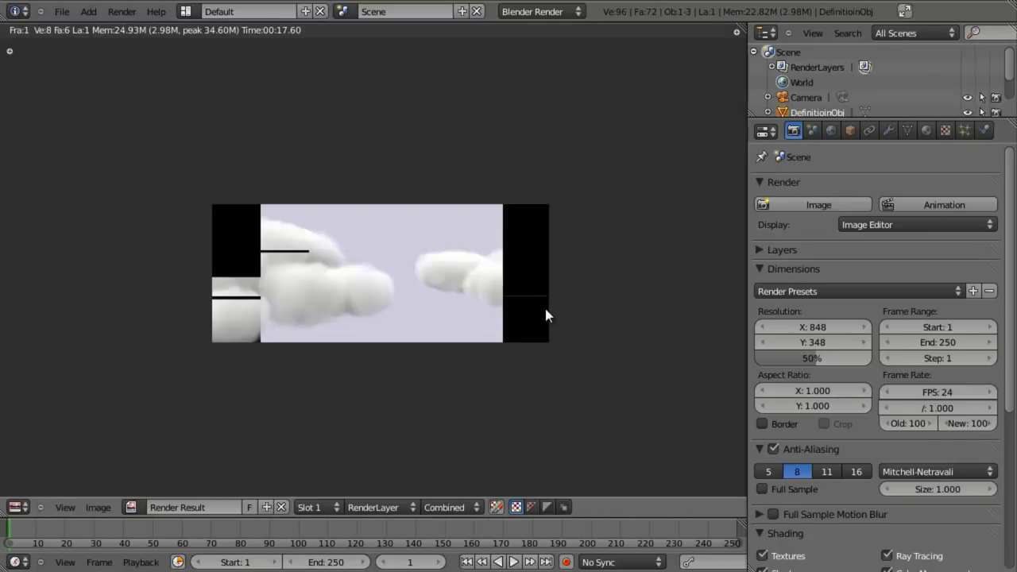
{"action": "key", "text": "Escape"}
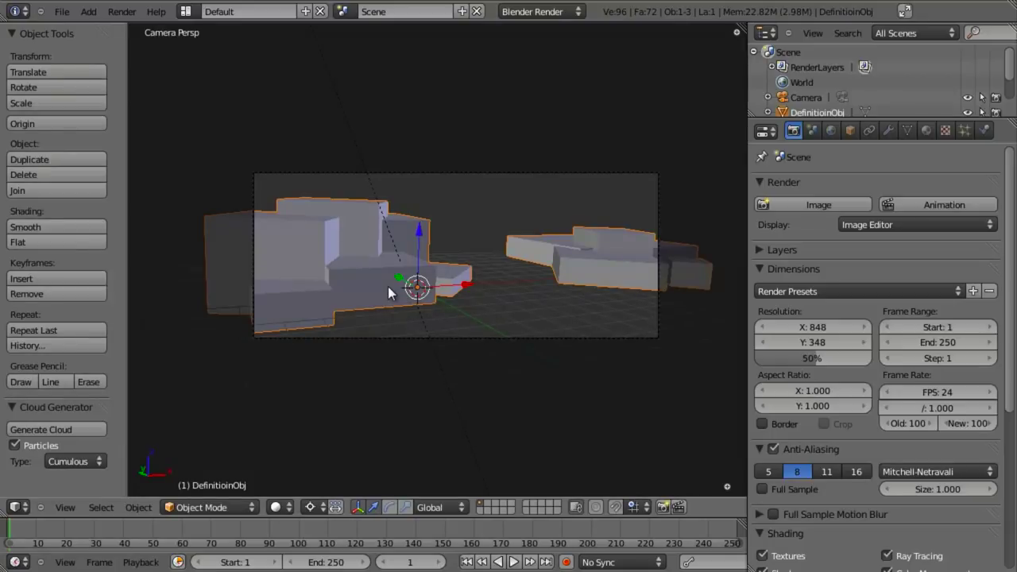
Lower the large cluster's rear block beside the tall block along Z, and test-render the definition mesh.
{"action": "key", "text": "Tab"}
{"action": "key", "text": "a"}
{"action": "key", "text": "l"}
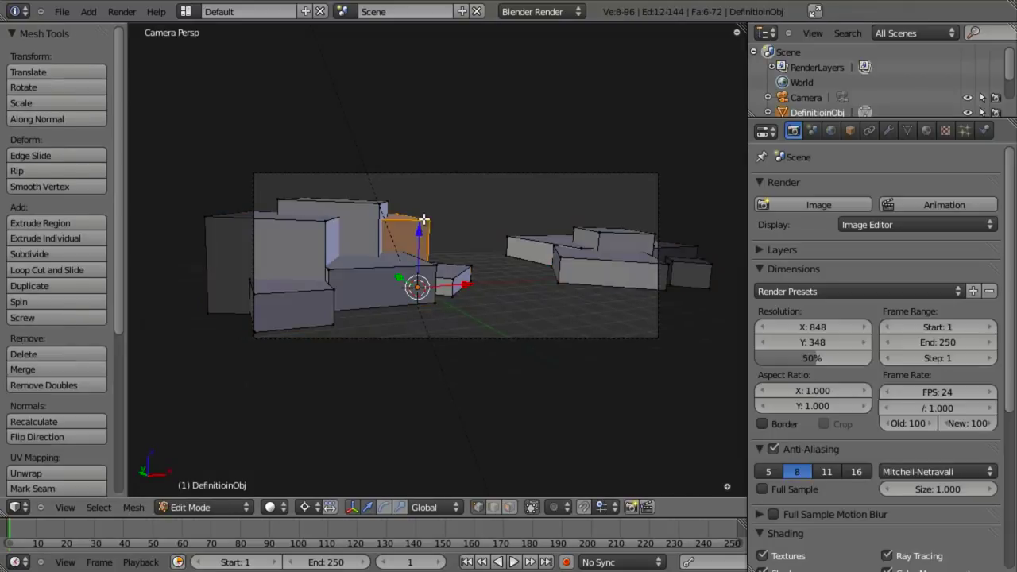
{"action": "key", "text": "g"}
{"action": "key", "text": "z"}
{"action": "left_click", "coordinate": [452, 254]}
{"action": "key", "text": "Tab"}
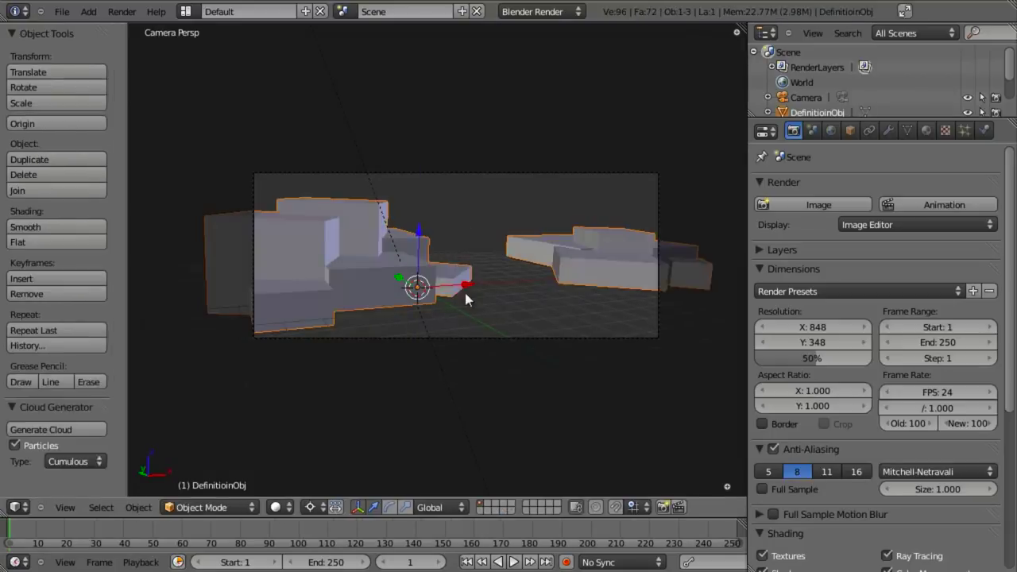
{"action": "key", "text": "F12"}
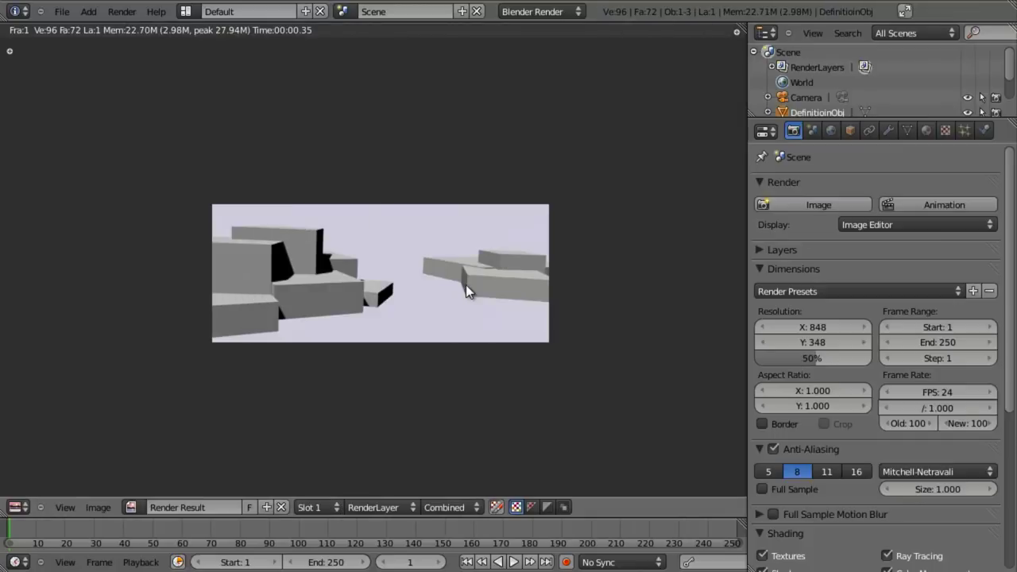
{"action": "key", "text": "Escape"}
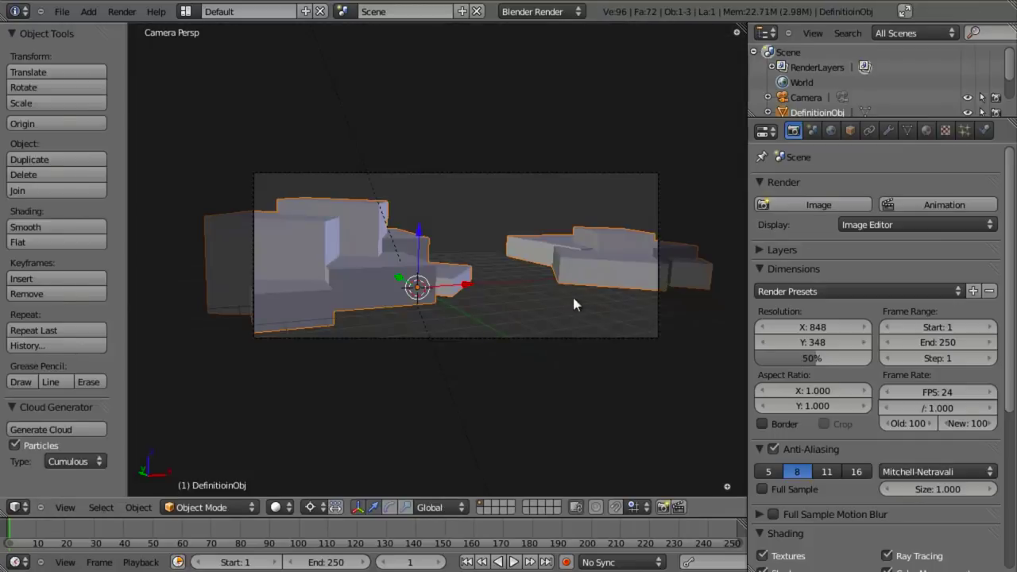
{"action": "key", "text": "Tab"}
{"action": "right_click", "coordinate": [564, 255]}
{"action": "key", "text": "s"}
{"action": "key", "text": "z"}
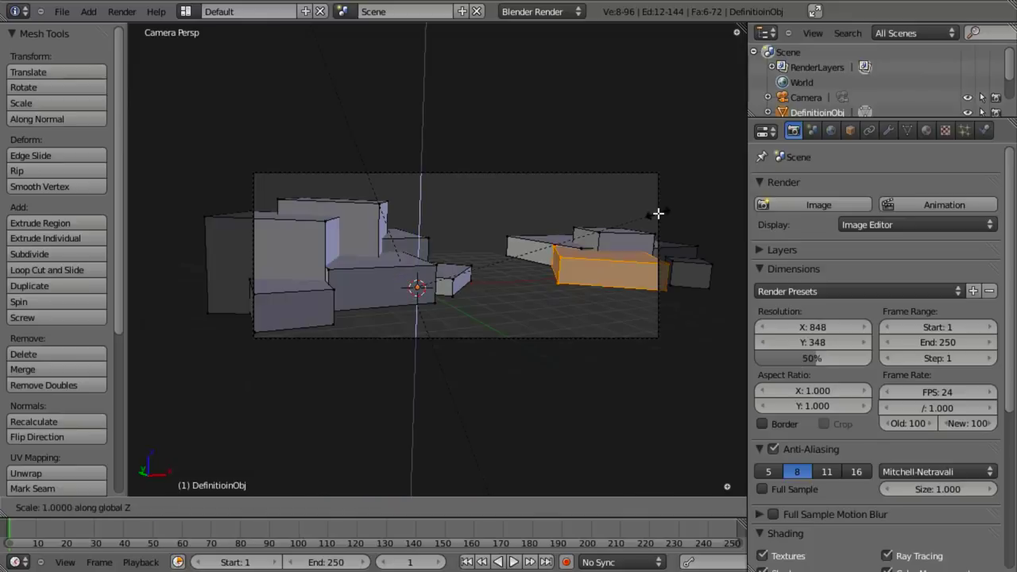
{"action": "key", "text": "Escape"}
{"action": "key", "text": "Tab"}
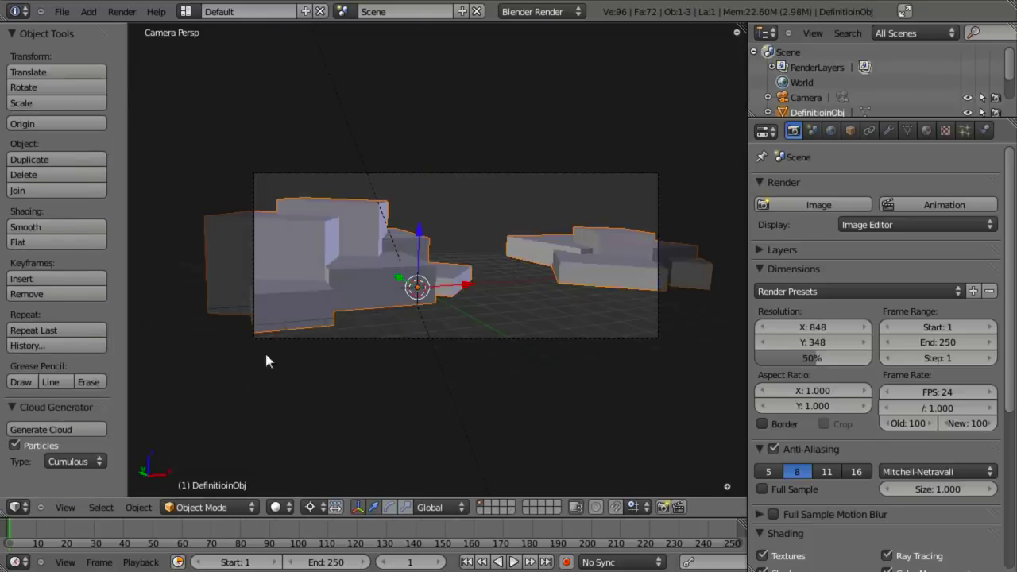
Generate a Cumulous cloud with particles from the definition mesh.
{"action": "left_click", "coordinate": [64, 429]}
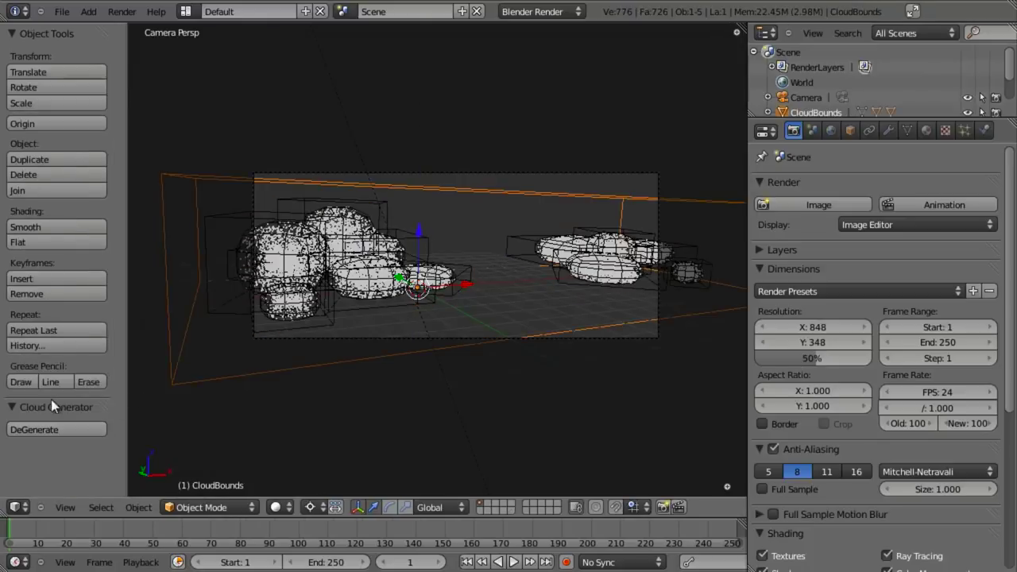
Select the cloud mesh, examine its CloudParticles emission and physics settings during a brief animation playback, and render the particle-based cloud.
{"action": "left_click", "coordinate": [56, 429]}
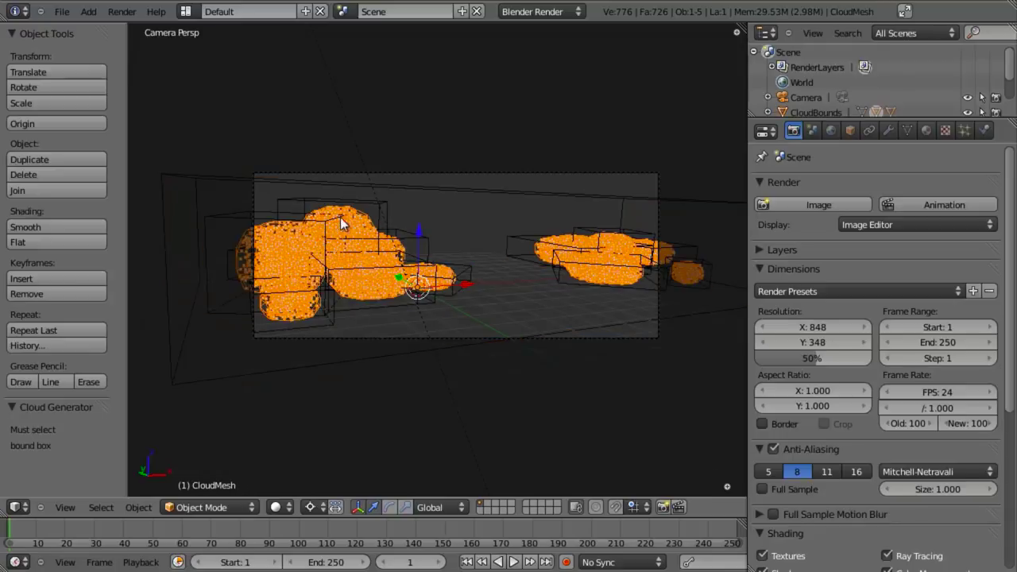
{"action": "left_click", "coordinate": [963, 132]}
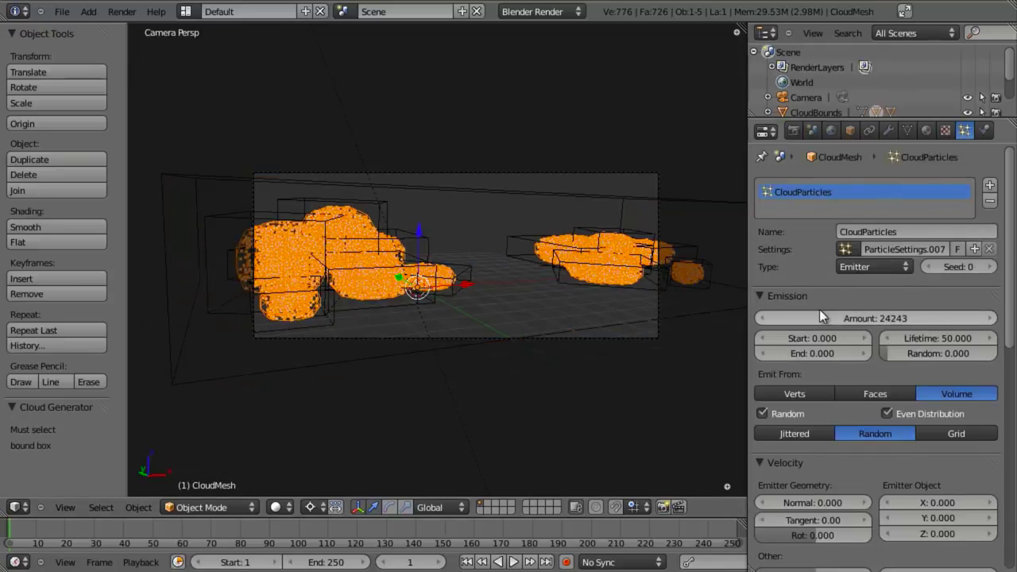
{"action": "scroll", "coordinate": [819, 309], "scroll_direction": "down", "scroll_amount": 10}
{"action": "scroll", "coordinate": [816, 312], "scroll_direction": "down", "scroll_amount": 5}
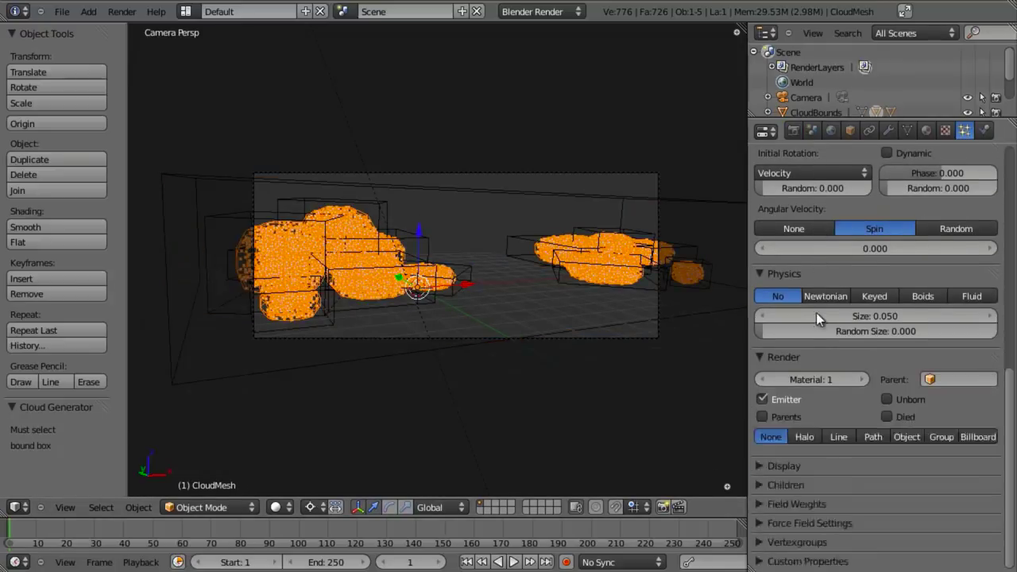
{"action": "key", "text": "alt+a"}
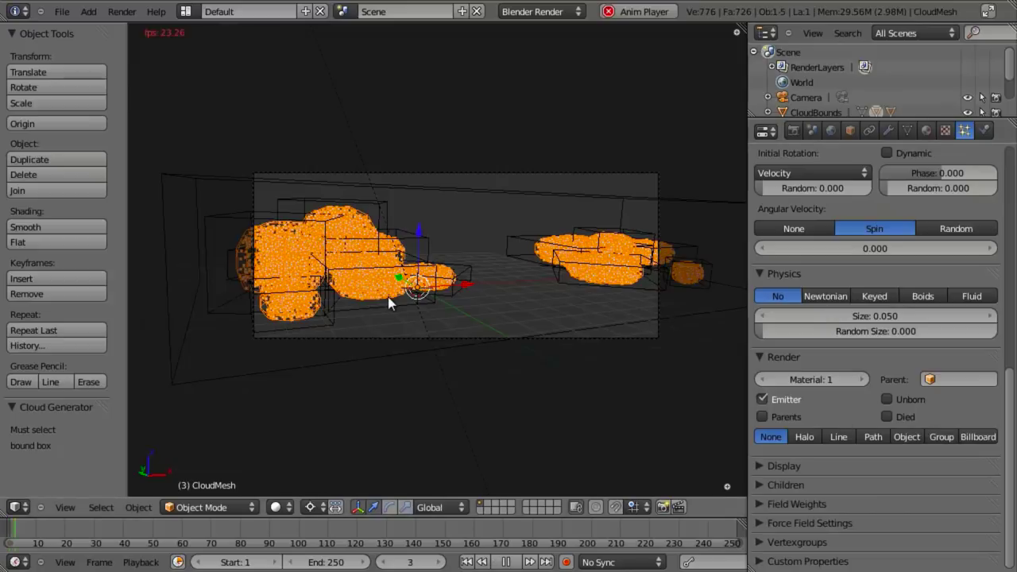
{"action": "key", "text": "Escape"}
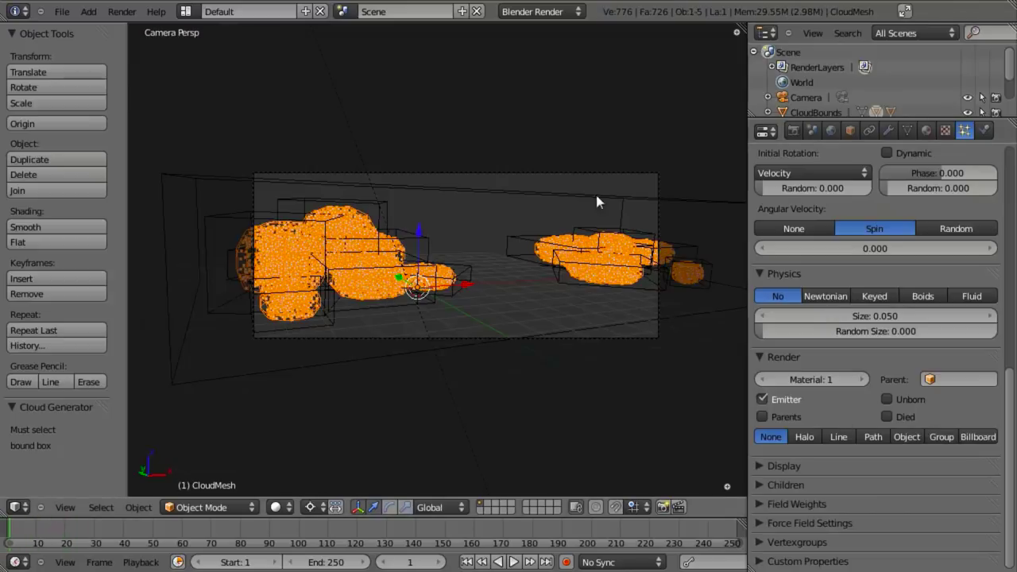
{"action": "scroll", "coordinate": [928, 286], "scroll_direction": "up", "scroll_amount": 15}
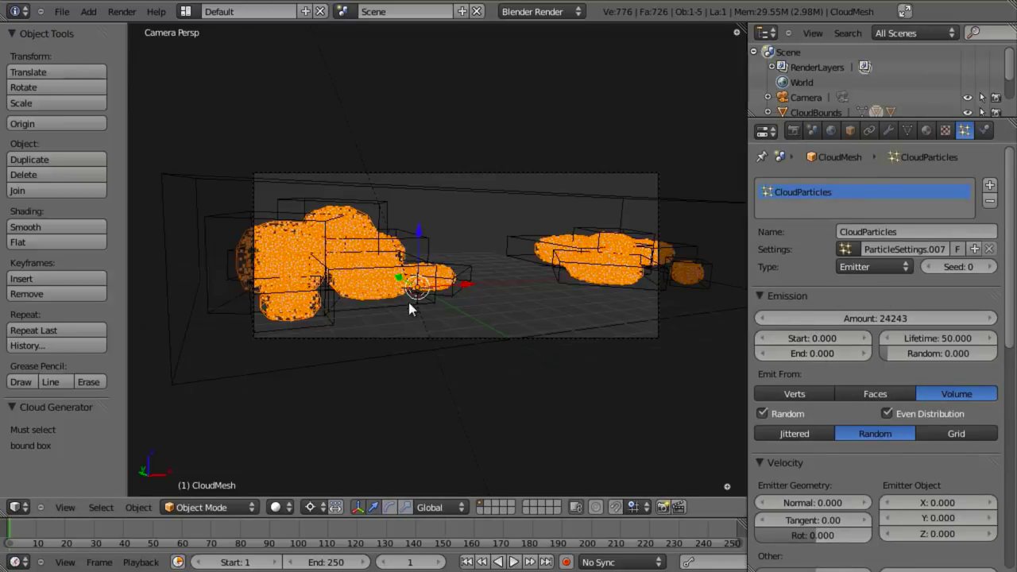
{"action": "key", "text": "F12"}
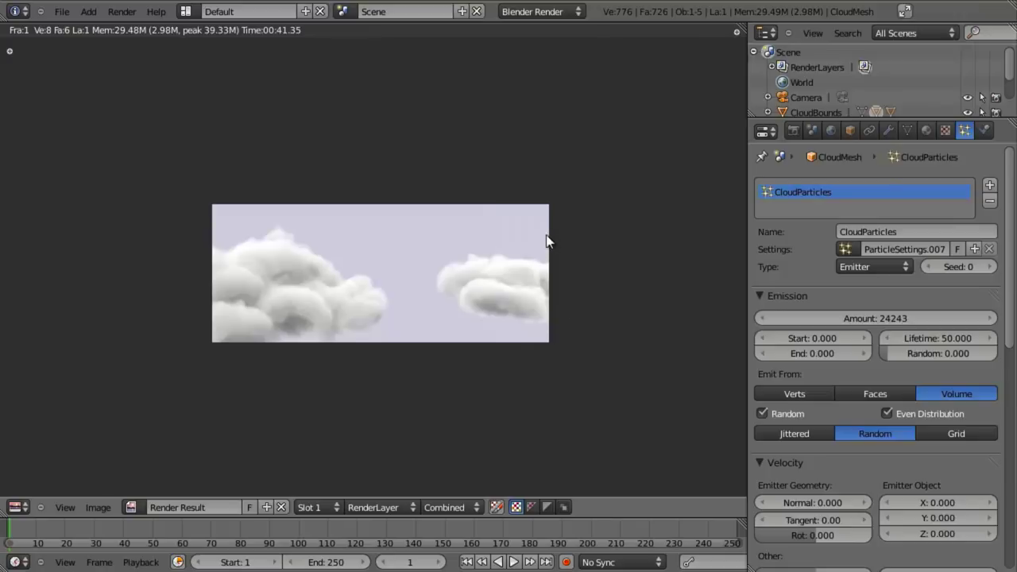
{"action": "key", "text": "Escape"}
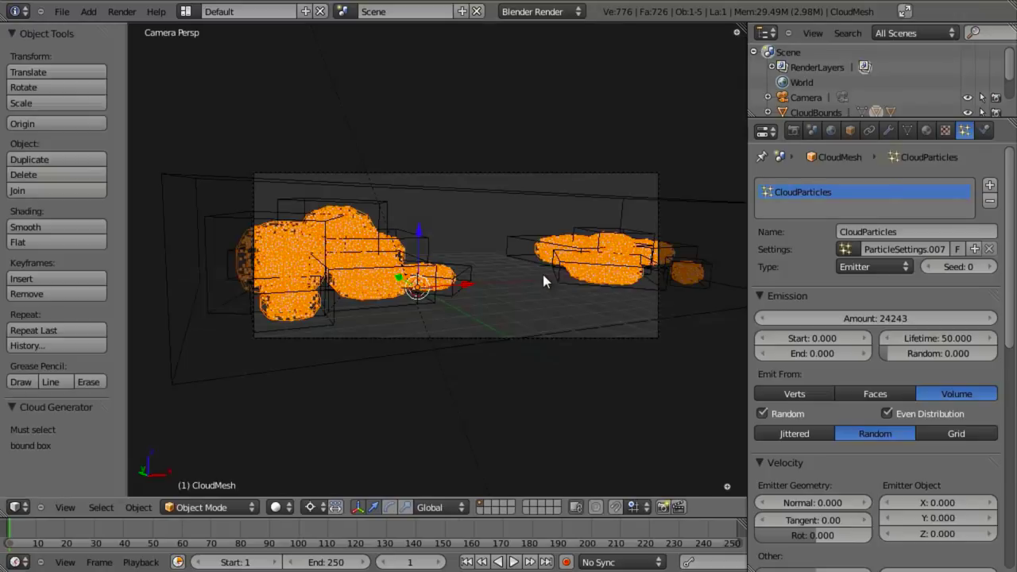
Select the cloud bounds and degenerate the cloud back into the definition mesh.
{"action": "key", "text": "Tab"}
{"action": "key", "text": "Tab"}
{"action": "right_click", "coordinate": [213, 182]}
{"action": "left_click", "coordinate": [52, 421]}
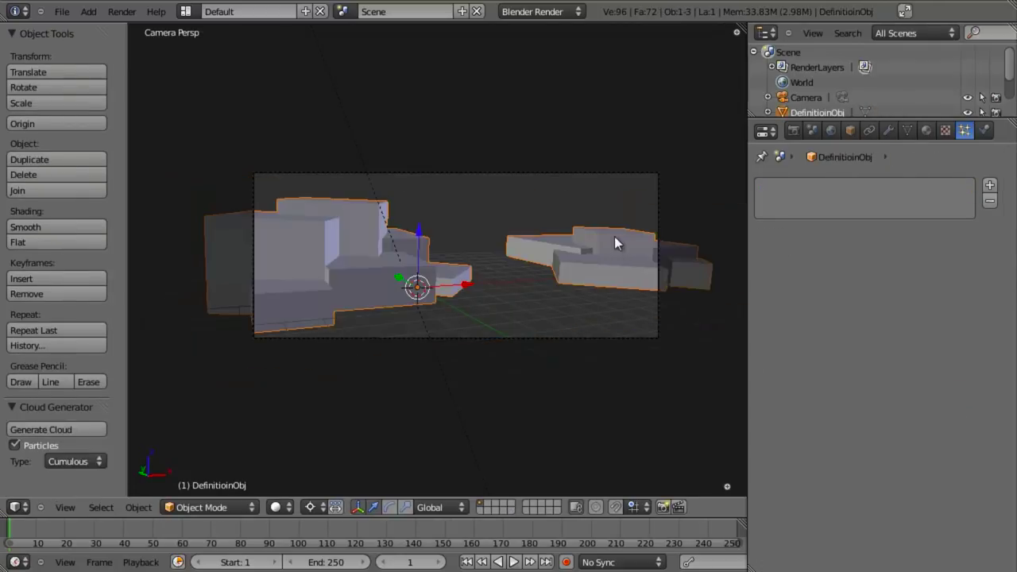
Stretch the distant cluster's rear block much taller along Z in the definition mesh, and compare with the last render.
{"action": "key", "text": "Tab"}
{"action": "right_click", "coordinate": [700, 243]}
{"action": "key", "text": "l"}
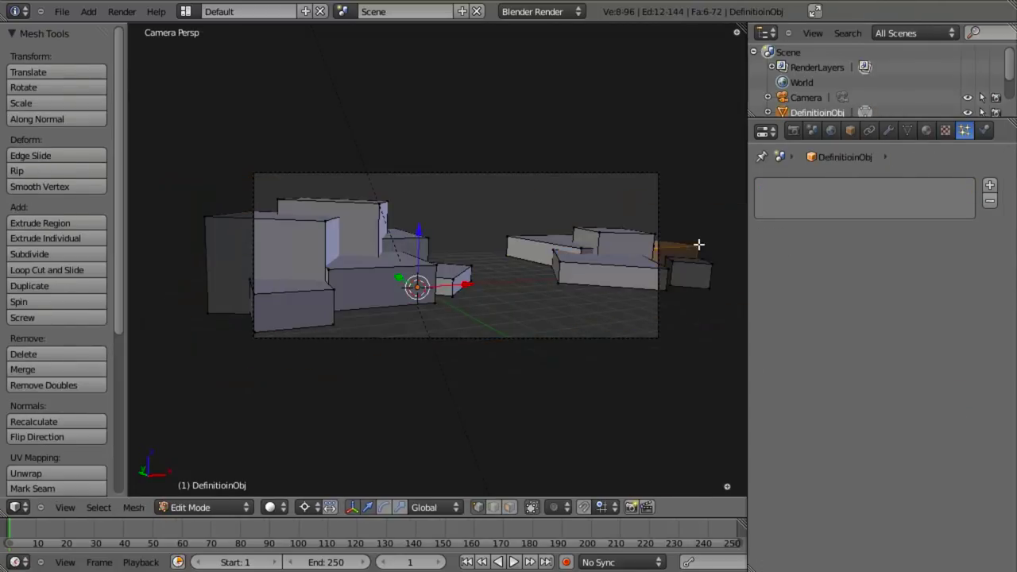
{"action": "key", "text": "z"}
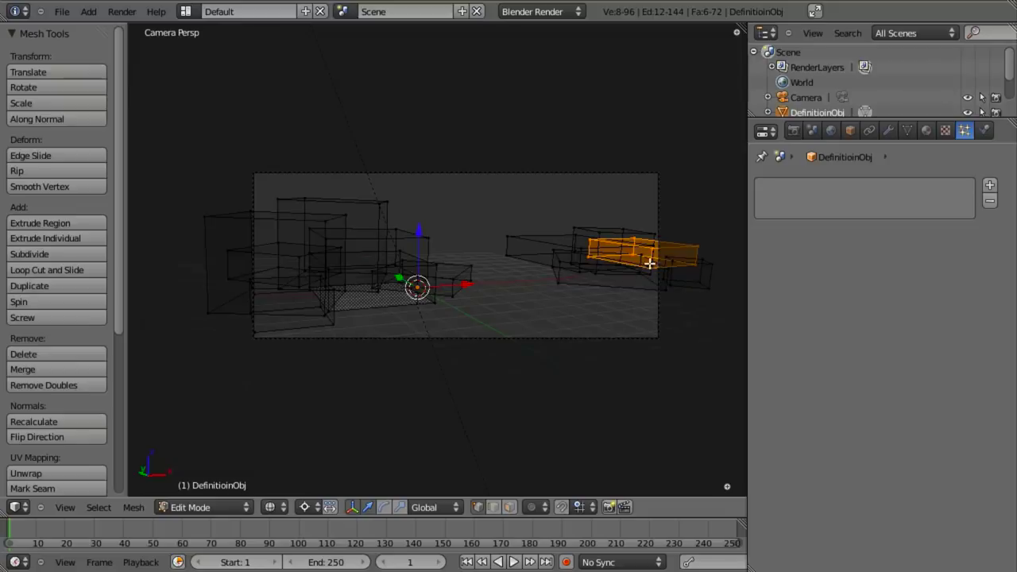
{"action": "key", "text": "s"}
{"action": "key", "text": "z"}
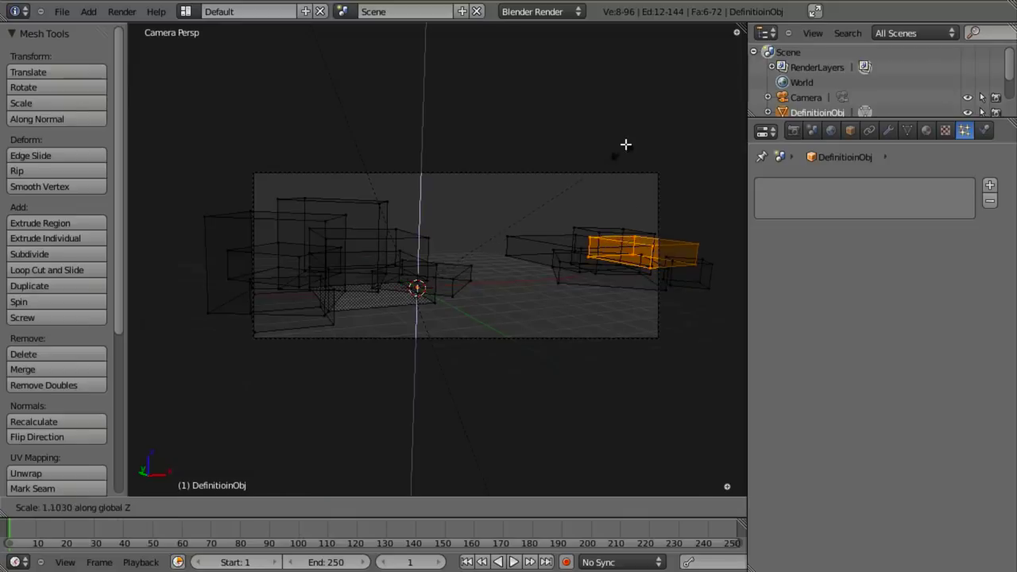
{"action": "left_click", "coordinate": [484, 385]}
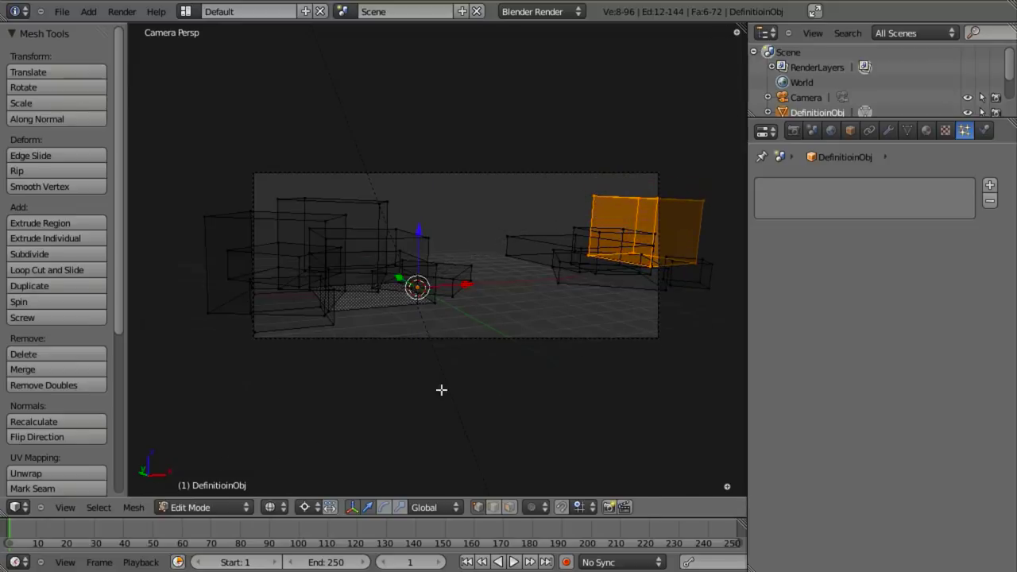
{"action": "key", "text": "z"}
{"action": "key", "text": "Tab"}
{"action": "middle_click_drag", "start_coordinate": [588, 283], "coordinate": [583, 288], "text": "shift"}
{"action": "key", "text": "F12"}
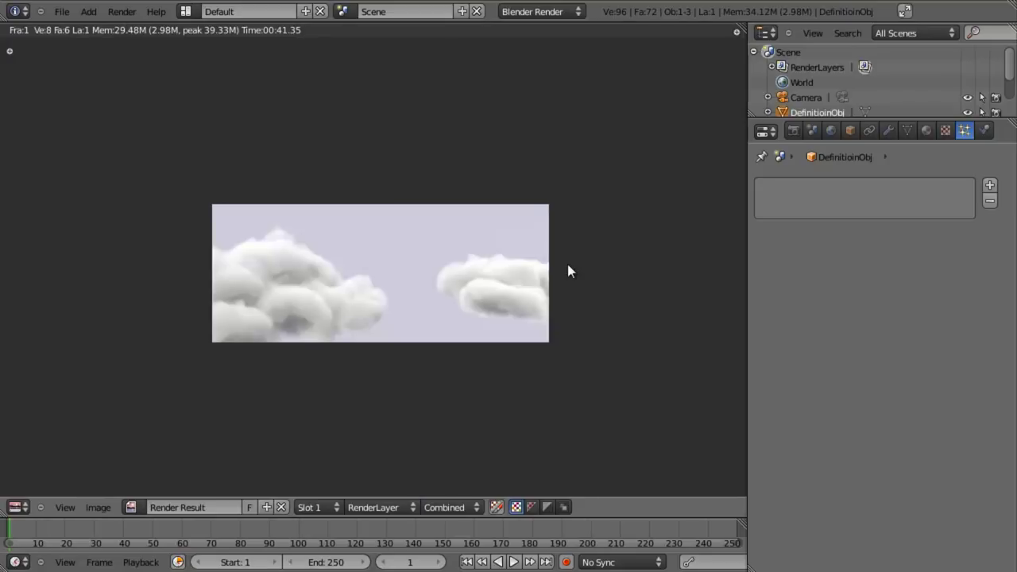
{"action": "key", "text": "Escape"}
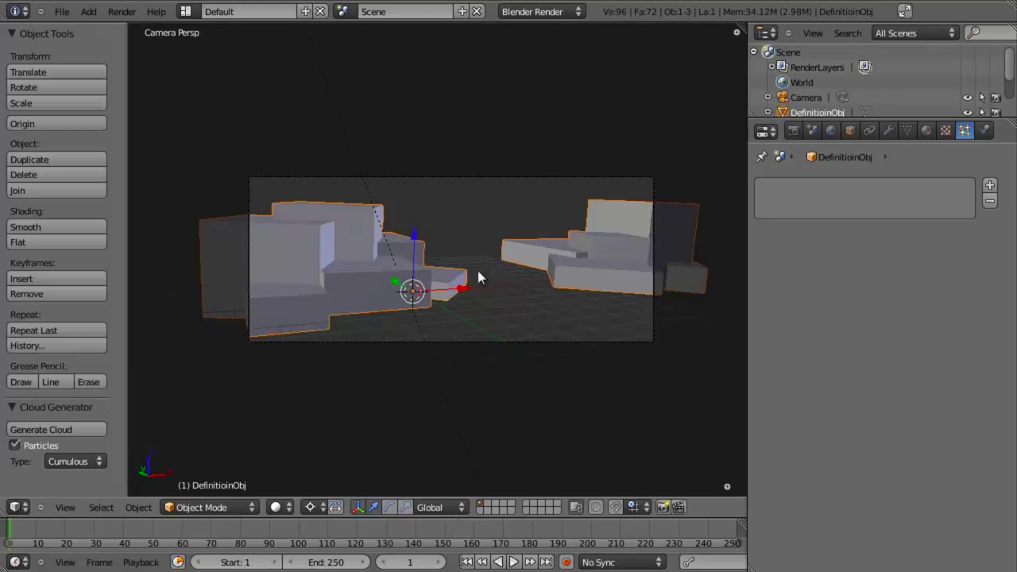
Try the Mountain sky preset on the sun lamp, and switch it to Desert.
{"action": "right_click", "coordinate": [311, 75]}
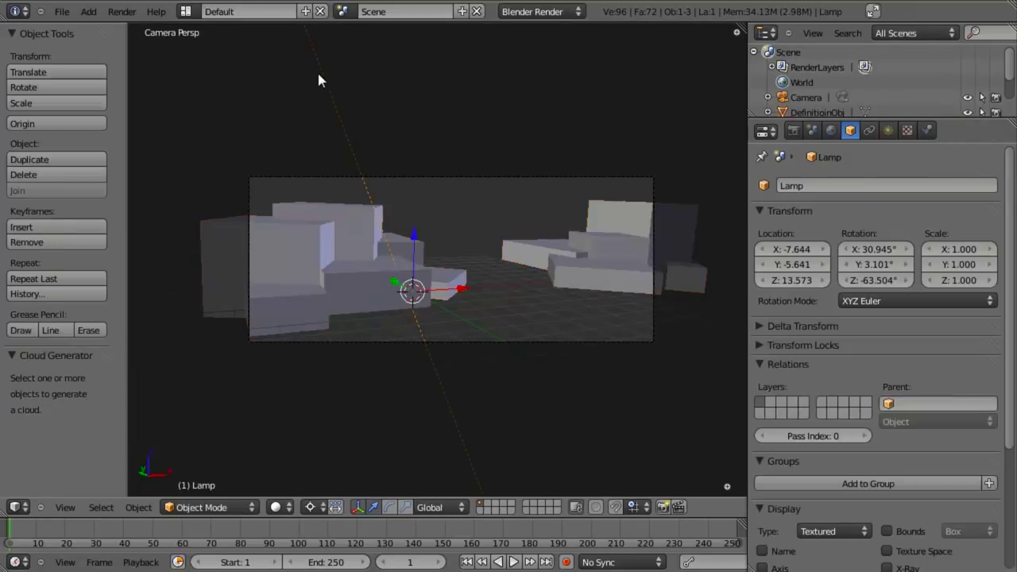
{"action": "left_click", "coordinate": [890, 130]}
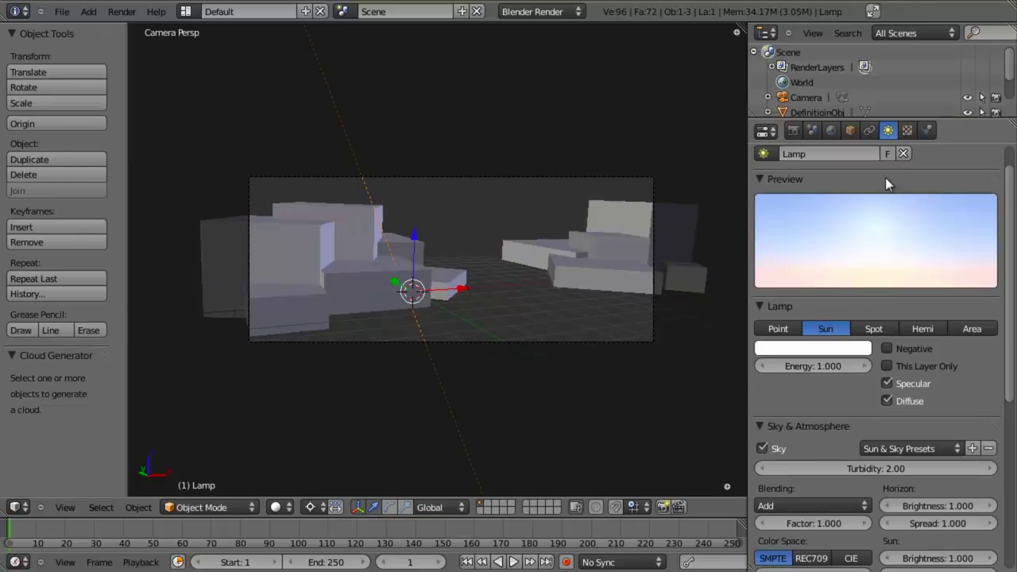
{"action": "left_click", "coordinate": [906, 447]}
{"action": "left_click", "coordinate": [911, 444]}
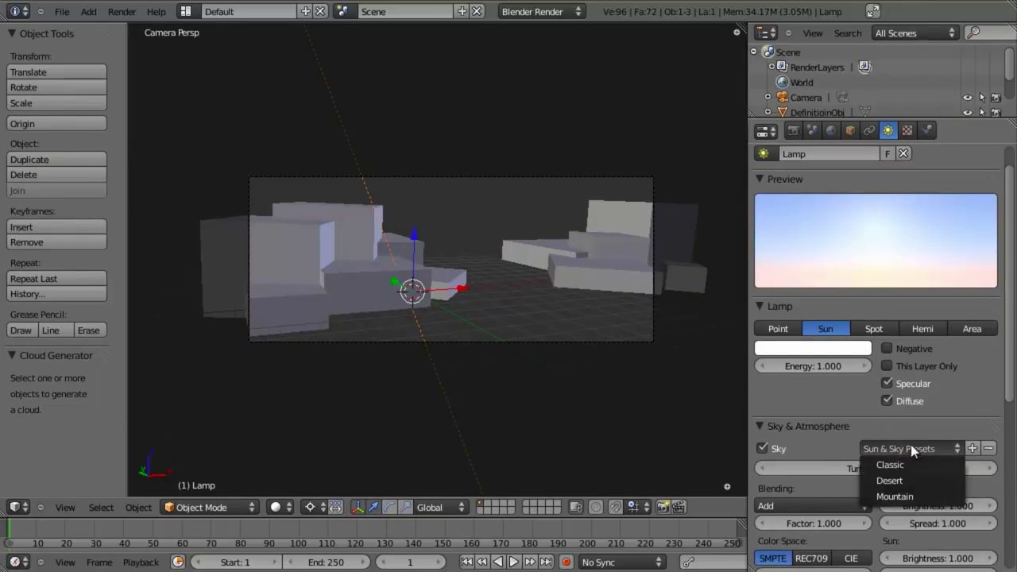
{"action": "left_click", "coordinate": [913, 495]}
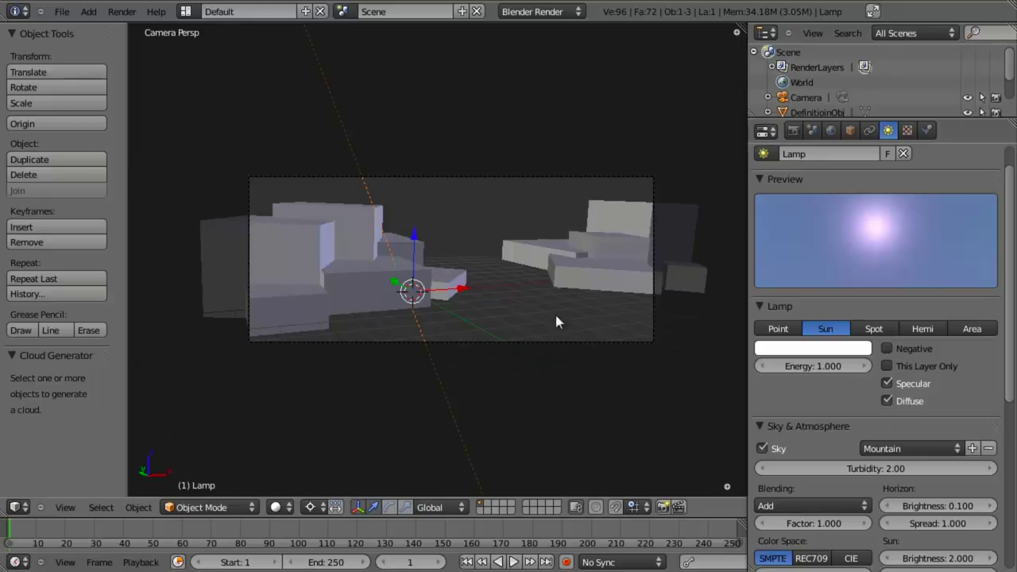
{"action": "left_click", "coordinate": [923, 451]}
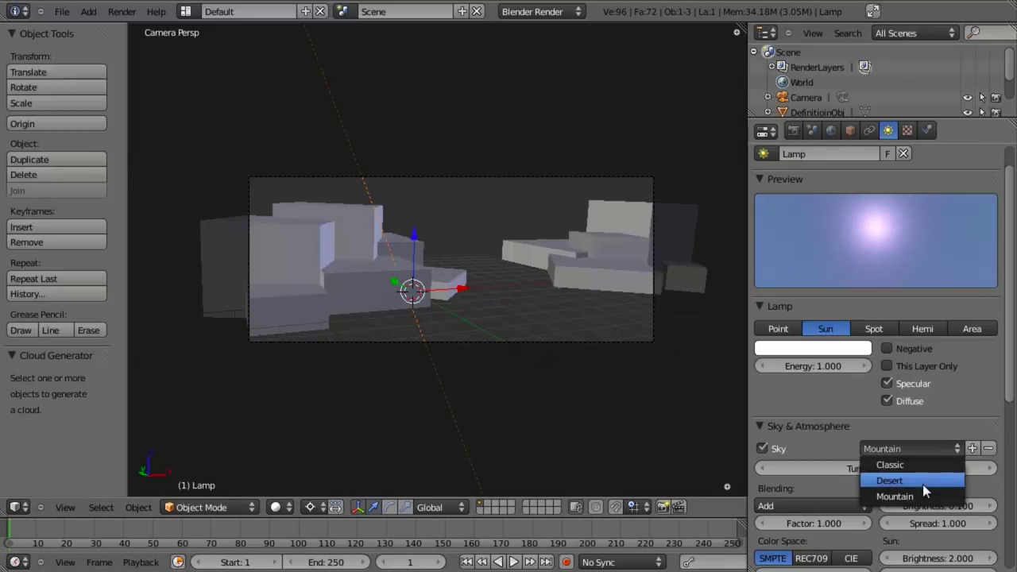
{"action": "left_click", "coordinate": [923, 483]}
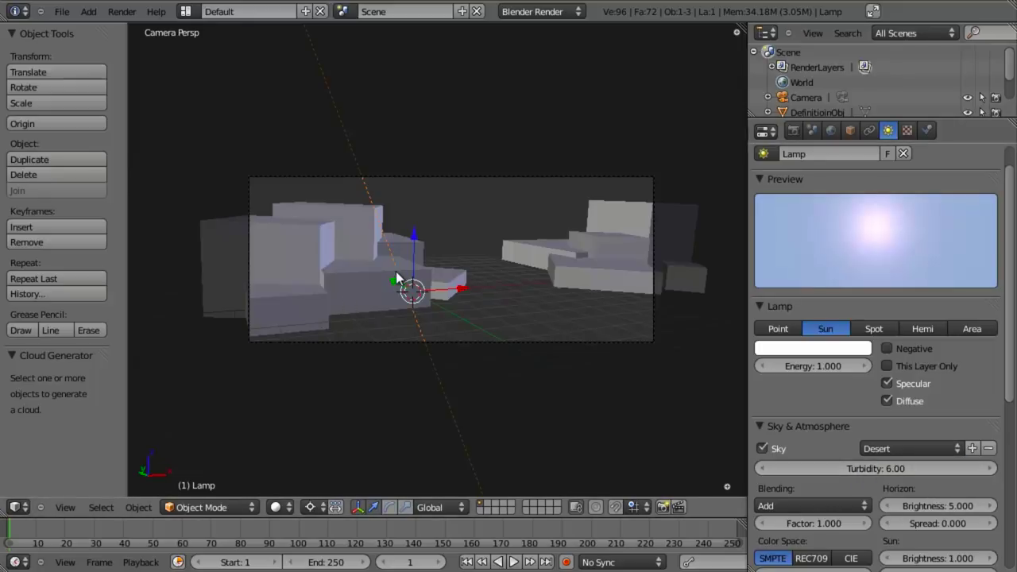
Generate a Cumulous cloud with particles from the definition mesh, and render it under the current sky.
{"action": "right_click", "coordinate": [432, 256]}
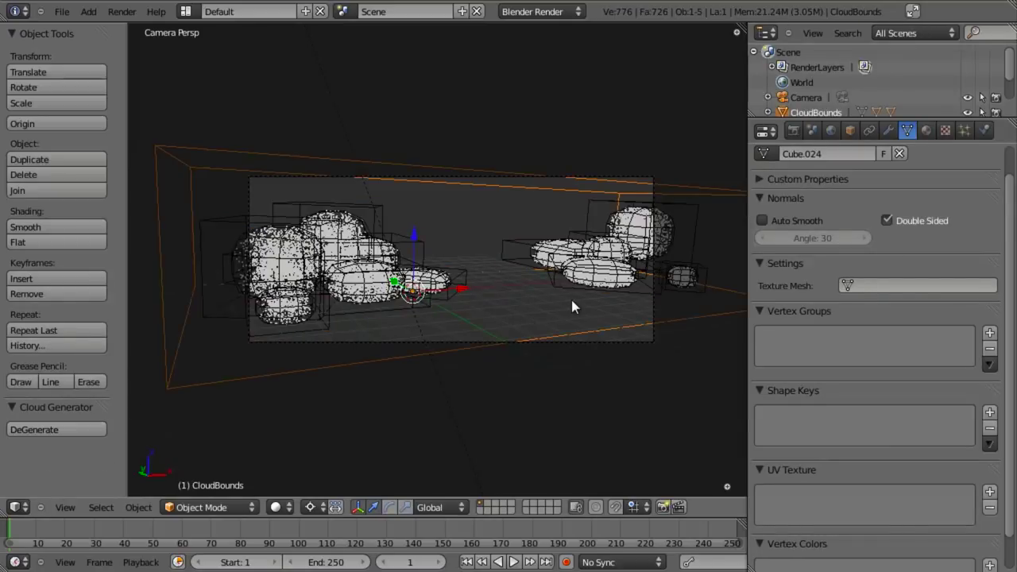
{"action": "key", "text": "F12"}
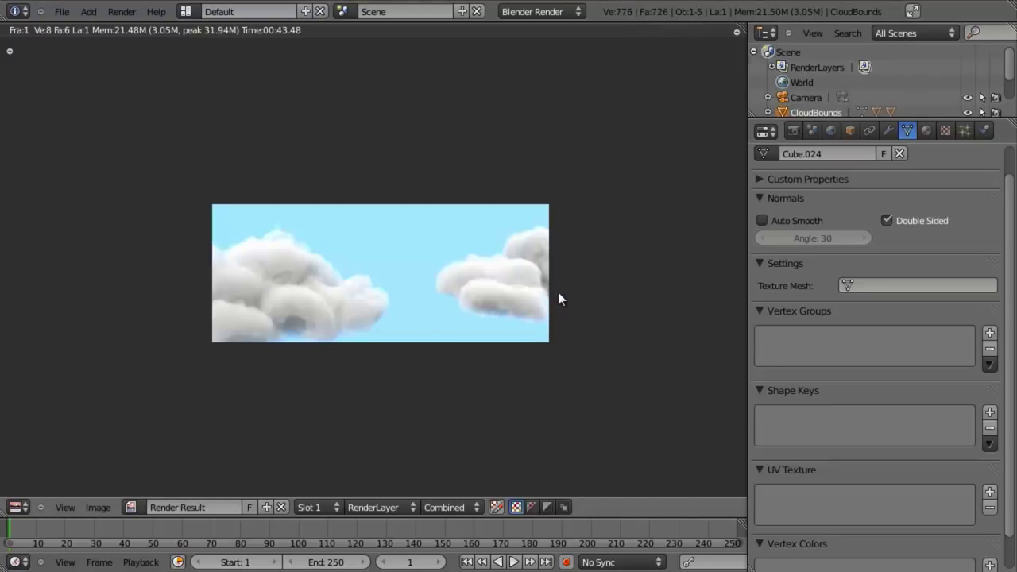
{"action": "key", "text": "Escape"}
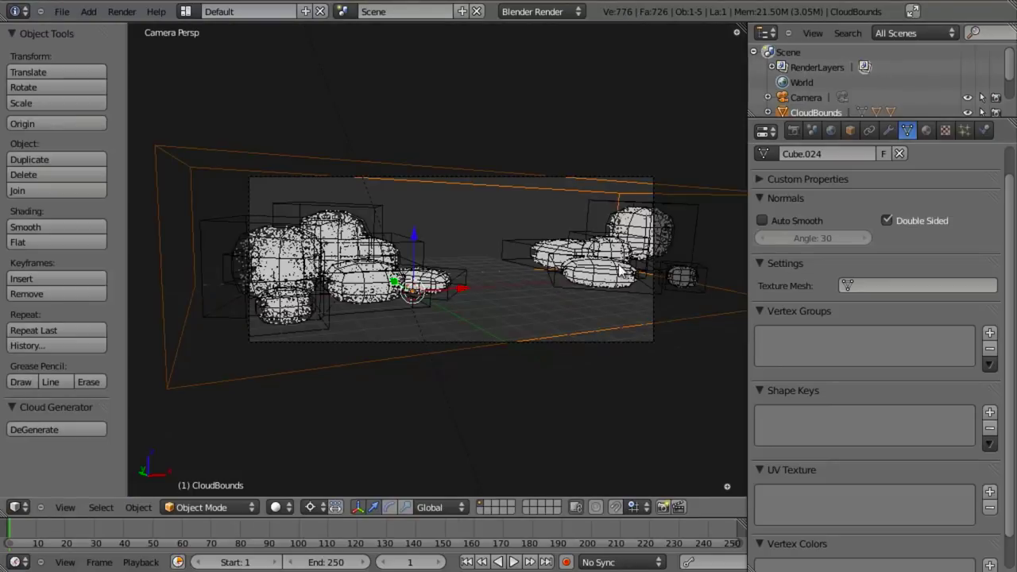
Degenerate the cloud and stretch the distant cluster's small outer block taller along Z.
{"action": "left_click", "coordinate": [62, 429]}
{"action": "key", "text": "Tab"}
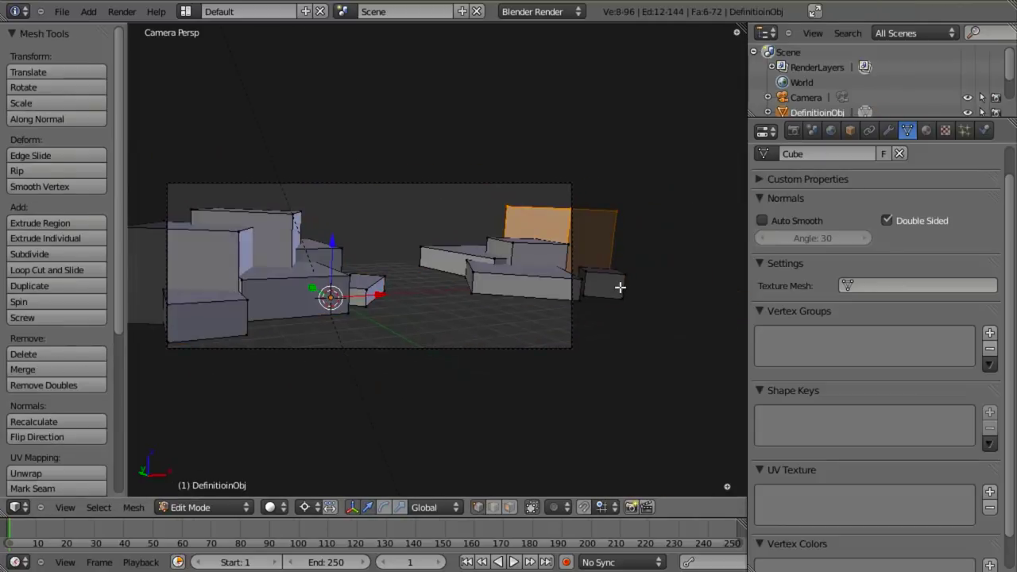
{"action": "key", "text": "a"}
{"action": "right_click", "coordinate": [627, 278]}
{"action": "key", "text": "g"}
{"action": "right_click", "coordinate": [666, 257]}
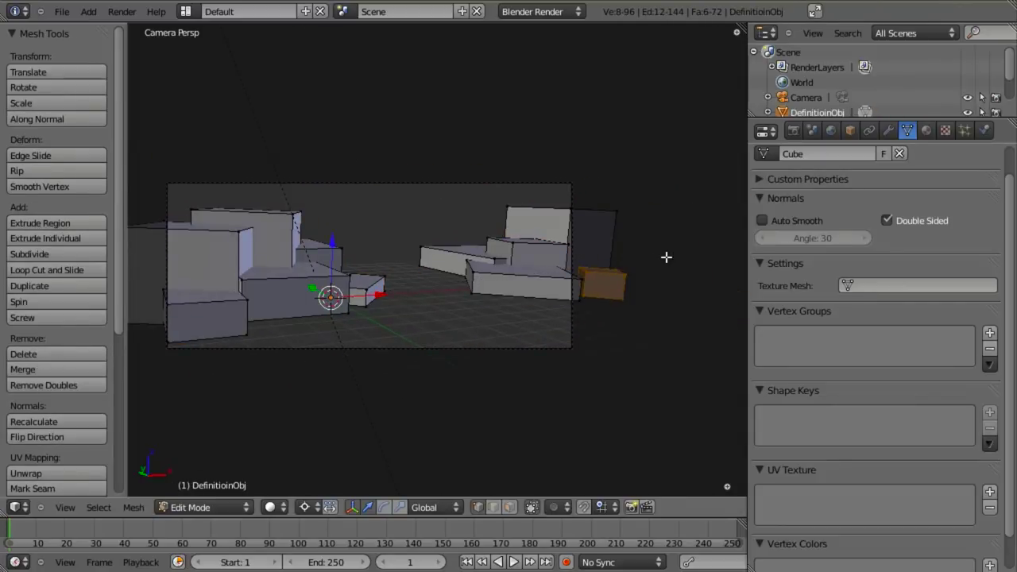
{"action": "key", "text": "s"}
{"action": "key", "text": "z"}
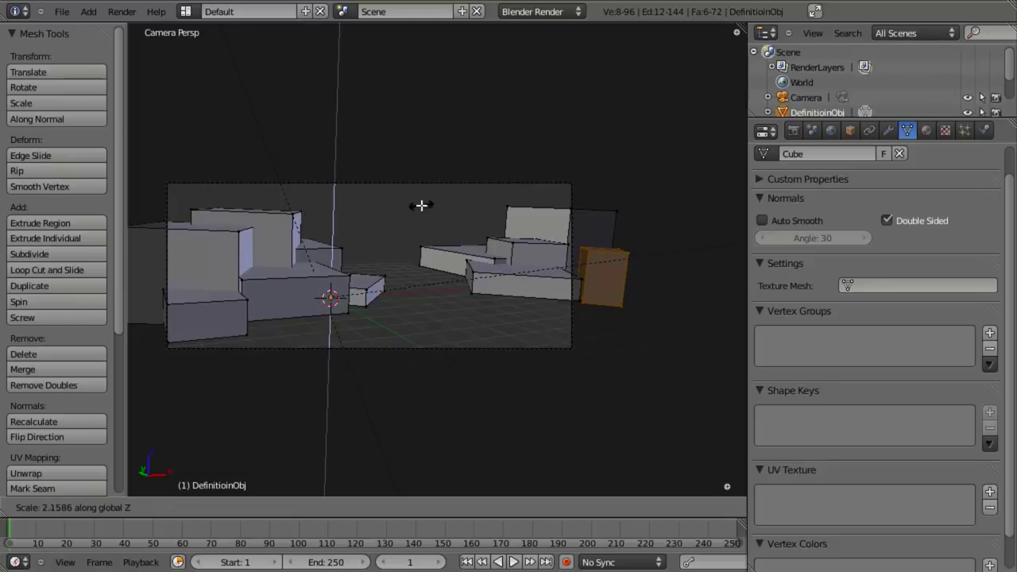
{"action": "left_click", "coordinate": [332, 226]}
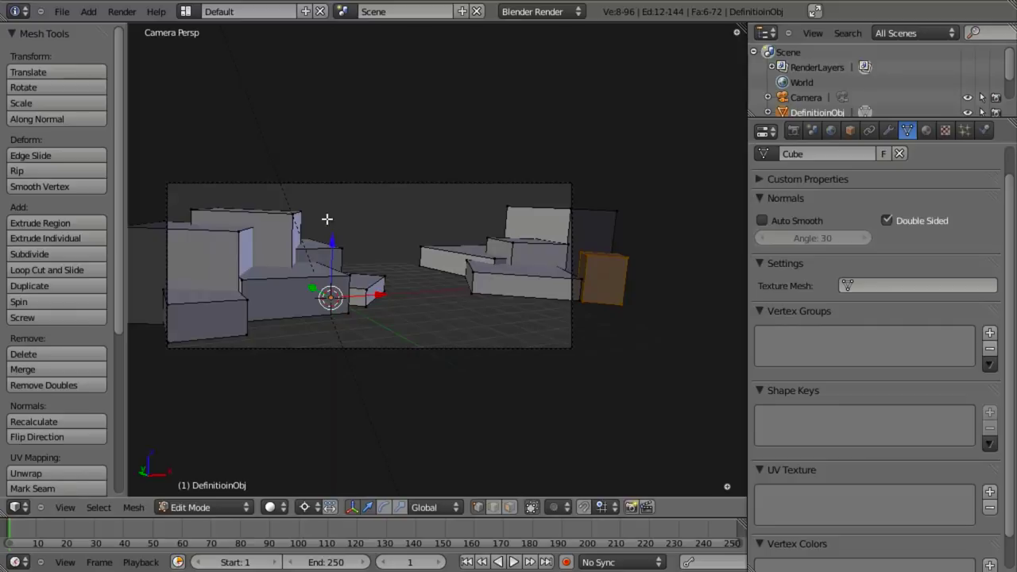
Set the pivot to the bounding box center and widen the small outer block in X and Y with Z locked.
{"action": "key", "text": "comma"}
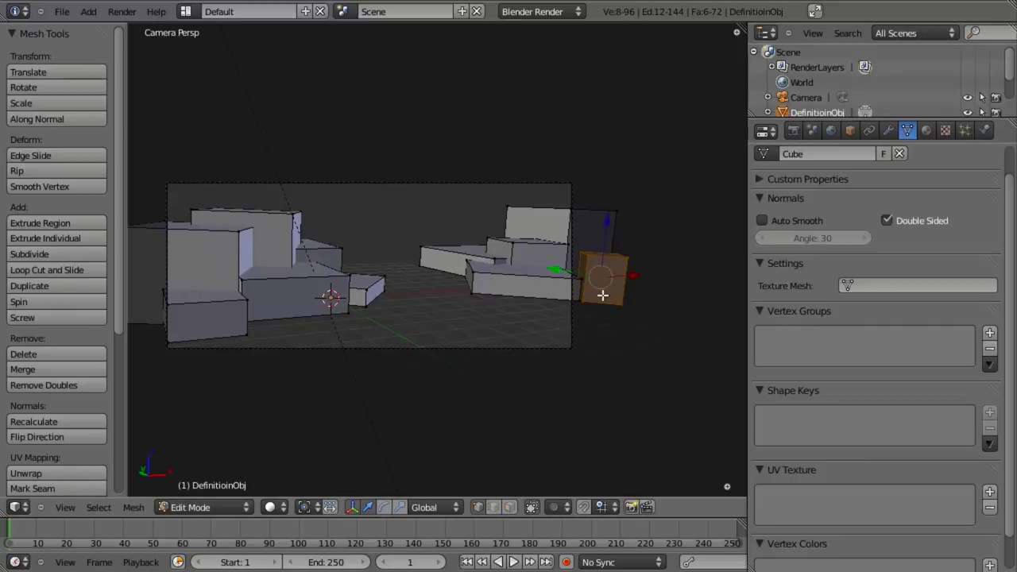
{"action": "key", "text": "s"}
{"action": "key", "text": "shift+z"}
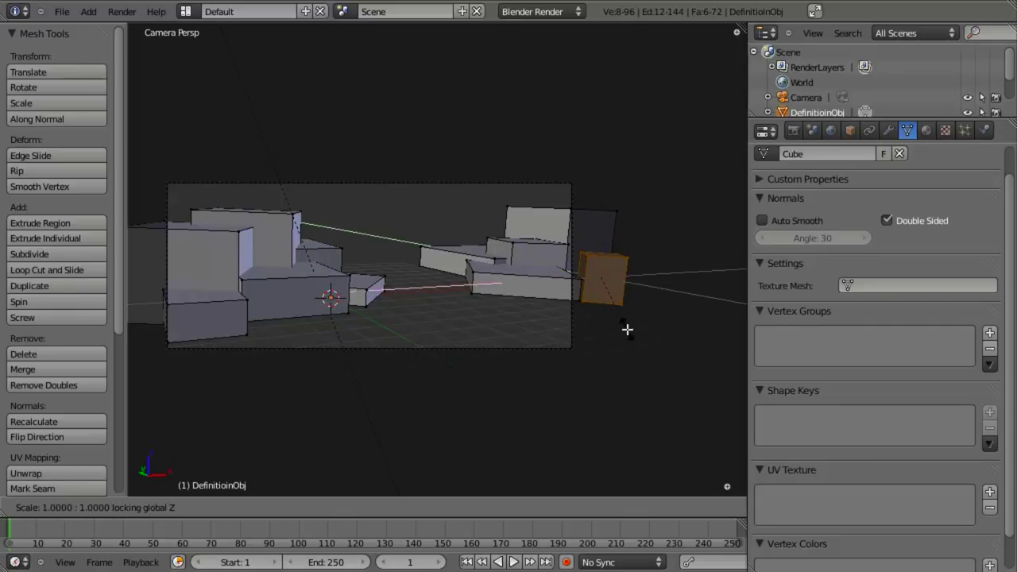
{"action": "left_click", "coordinate": [670, 417]}
{"action": "key", "text": "Tab"}
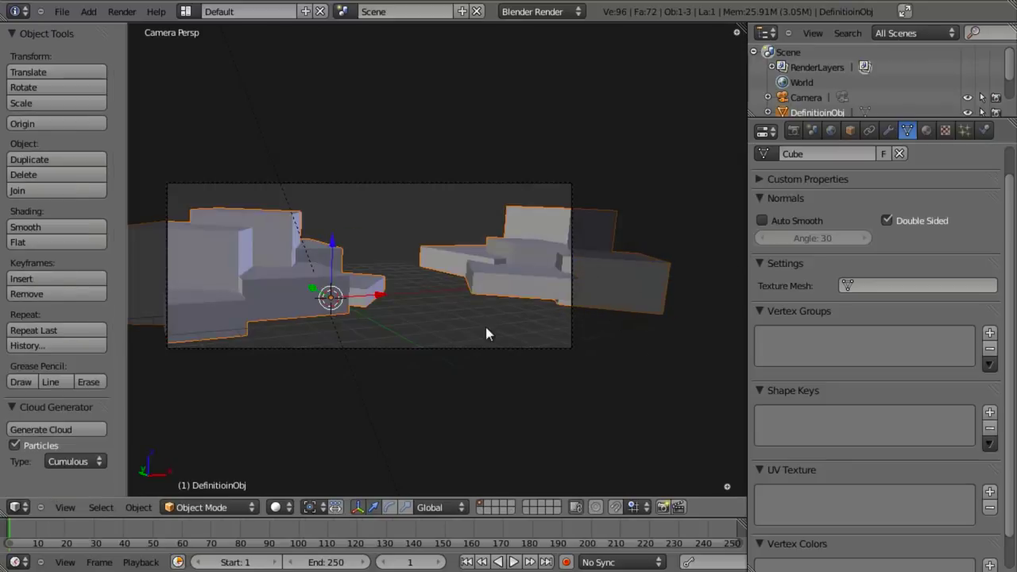
Rotate the sun lamp to a shallower angle in front view, move it toward negative X, and check it from above.
{"action": "right_click", "coordinate": [266, 139]}
{"action": "key", "text": "KP_1"}
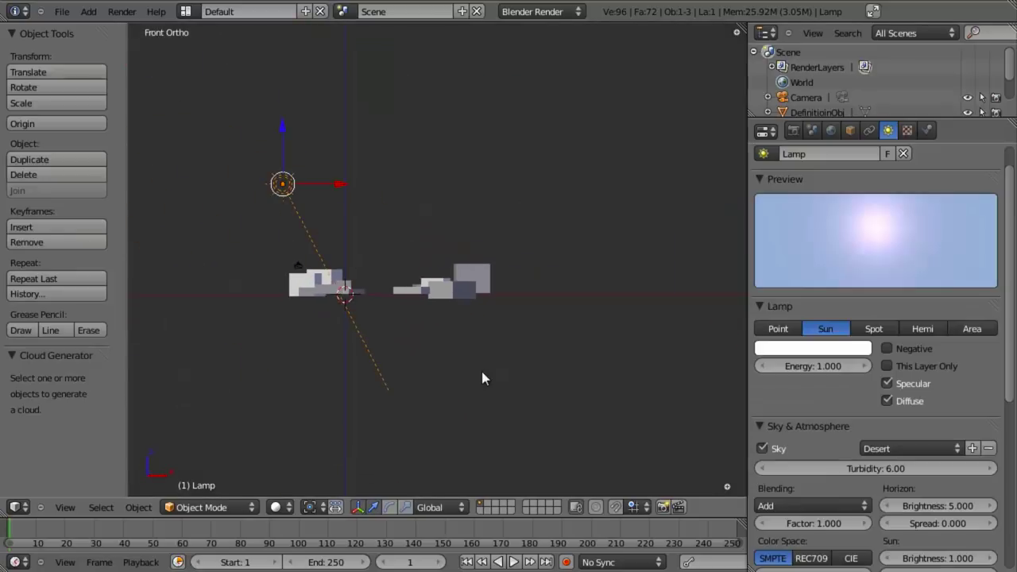
{"action": "key", "text": "r"}
{"action": "left_click", "coordinate": [506, 262]}
{"action": "key", "text": "g"}
{"action": "left_click", "coordinate": [480, 282]}
{"action": "key", "text": "KP_7"}
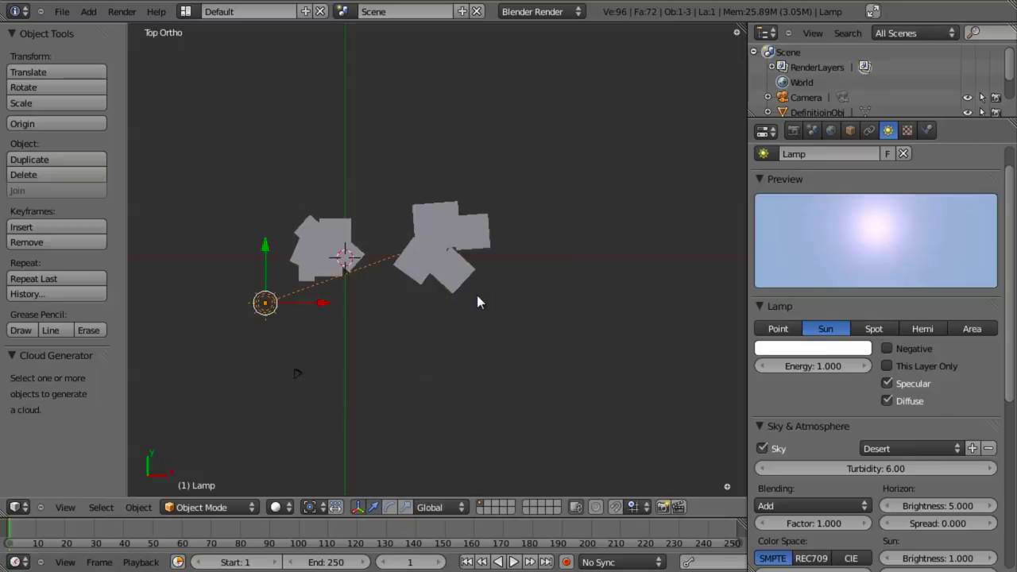
Set the sun lamp's Sun & Sky preset to Classic.
{"action": "left_click", "coordinate": [906, 447]}
{"action": "left_click", "coordinate": [914, 450]}
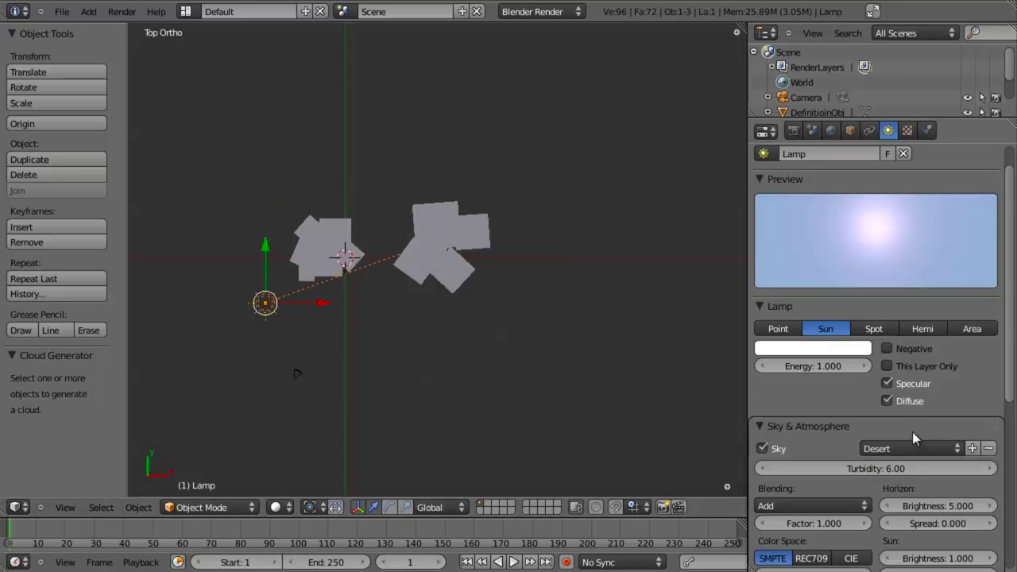
{"action": "left_click", "coordinate": [912, 447]}
{"action": "left_click", "coordinate": [913, 459]}
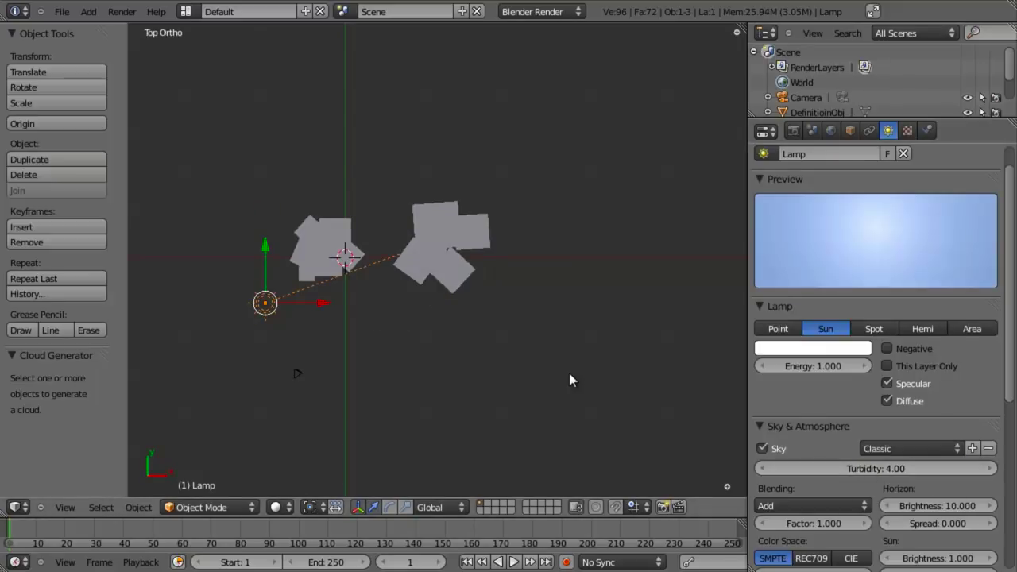
Save the scene over its existing file.
{"action": "key", "text": "KP_1"}
{"action": "key", "text": "ctrl+s"}
{"action": "left_click", "coordinate": [282, 392]}
Generate a Cumulous cloud with particles from the definition object covering both block clusters, and render the scene.
{"action": "scroll", "coordinate": [412, 373], "scroll_direction": "up", "scroll_amount": 4}
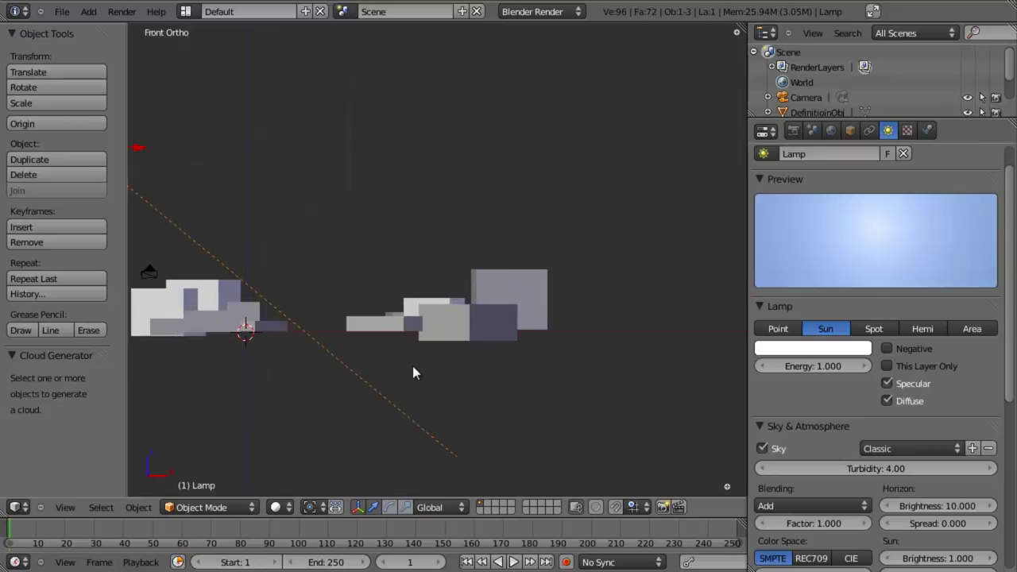
{"action": "middle_click_drag", "start_coordinate": [412, 373], "coordinate": [428, 343], "text": "shift"}
{"action": "right_click", "coordinate": [480, 287]}
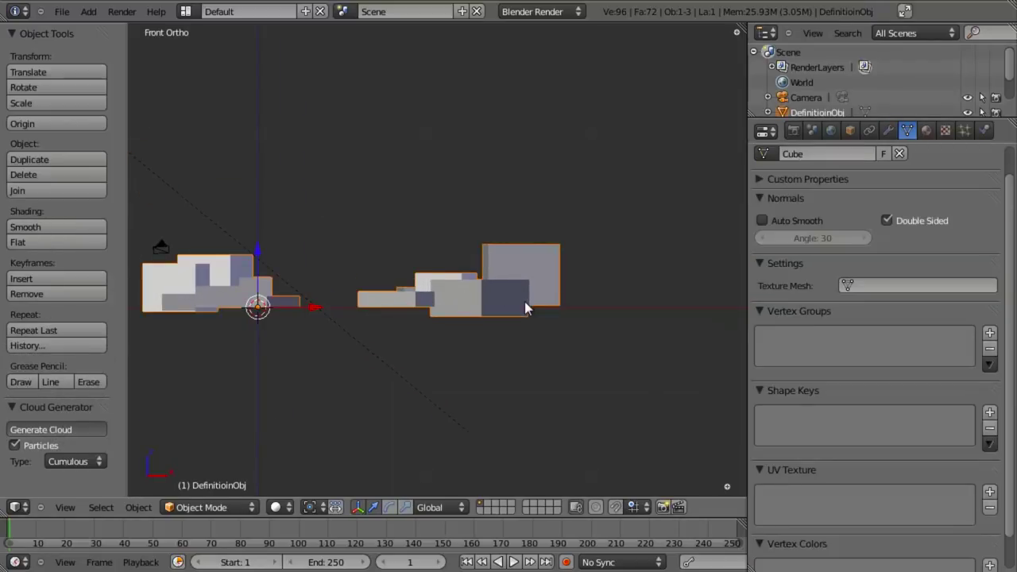
{"action": "key", "text": "F12"}
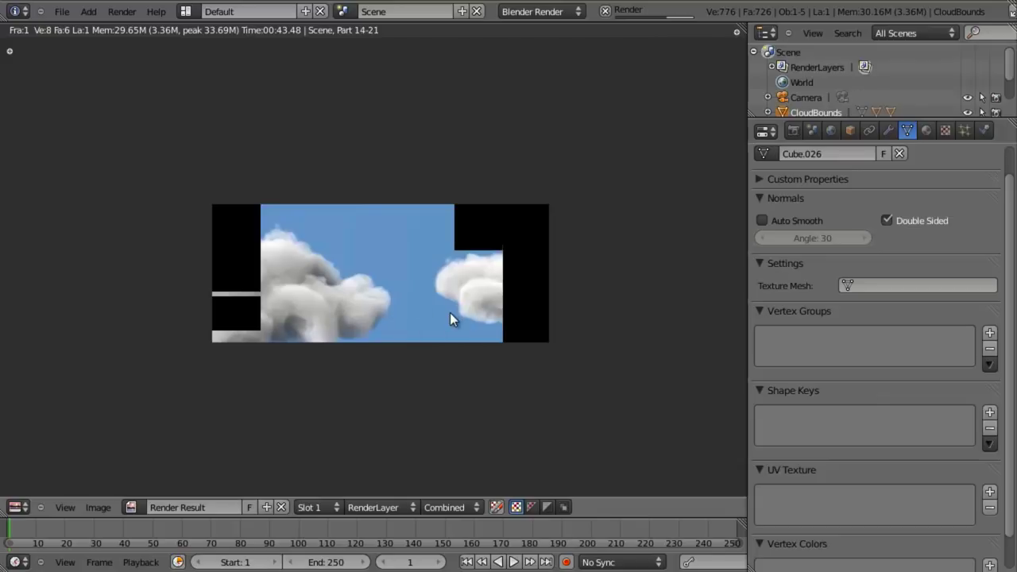
Stop the render, view the generated cloud's particles from above at an angle, and review the partial render.
{"action": "key", "text": "Escape"}
{"action": "middle_click_drag", "start_coordinate": [332, 295], "coordinate": [506, 392]}
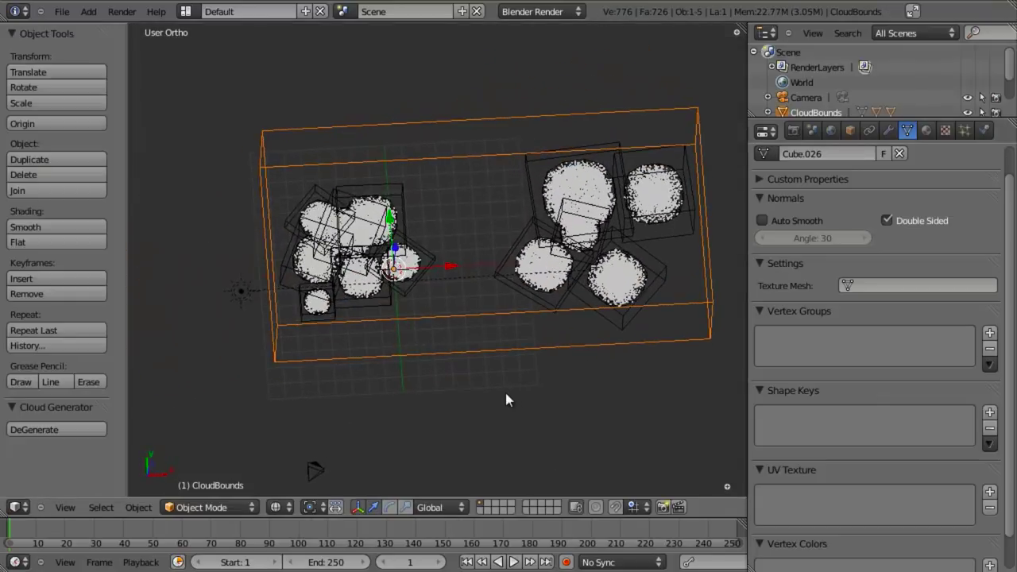
{"action": "key", "text": "F11"}
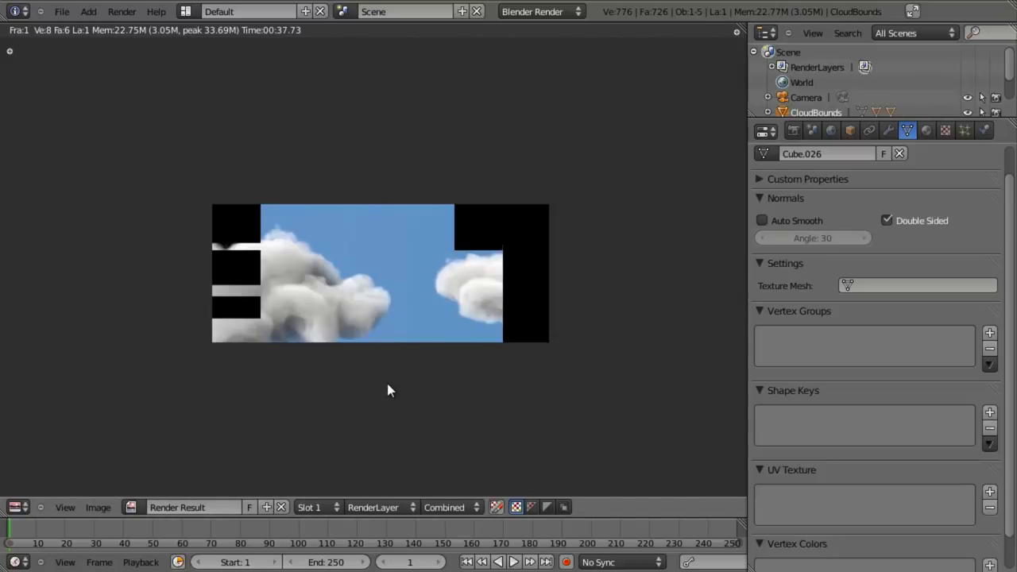
{"action": "key", "text": "F11"}
Set the sun lamp's Sun & Sky preset to Desert and render the clouds again.
{"action": "right_click", "coordinate": [240, 290]}
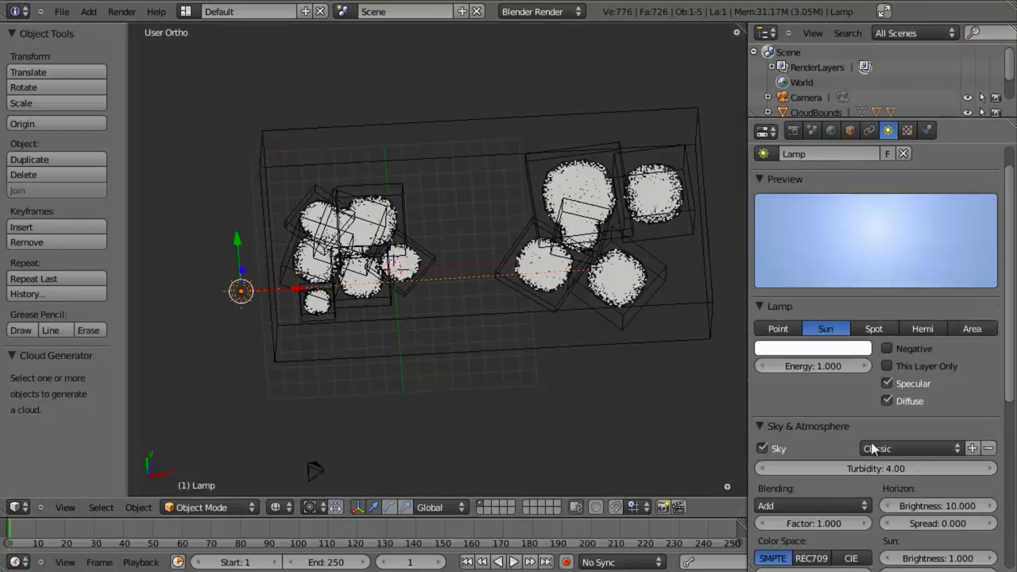
{"action": "left_click", "coordinate": [917, 452]}
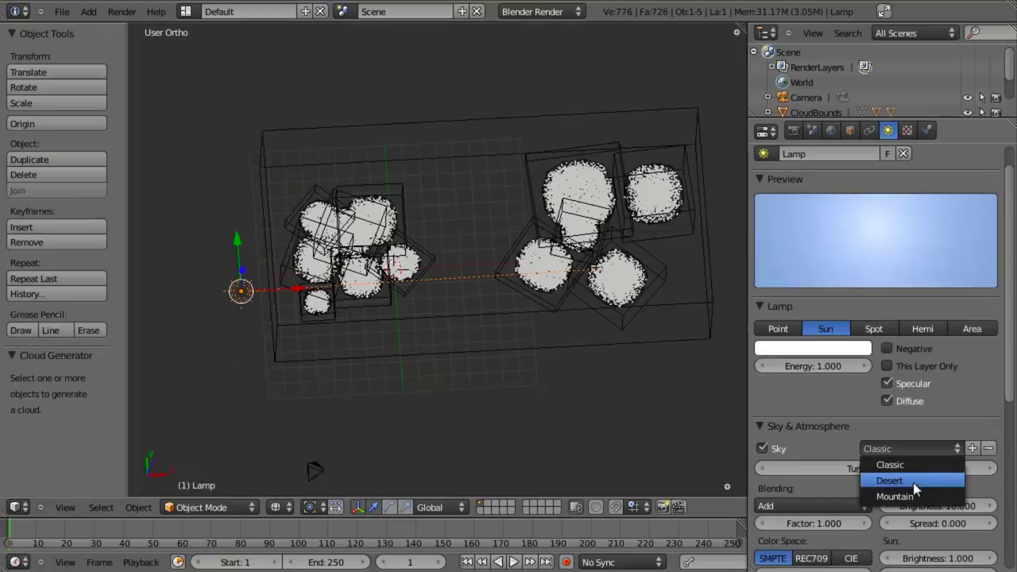
{"action": "left_click", "coordinate": [914, 480]}
{"action": "scroll", "coordinate": [912, 442], "scroll_direction": "down", "scroll_amount": 3}
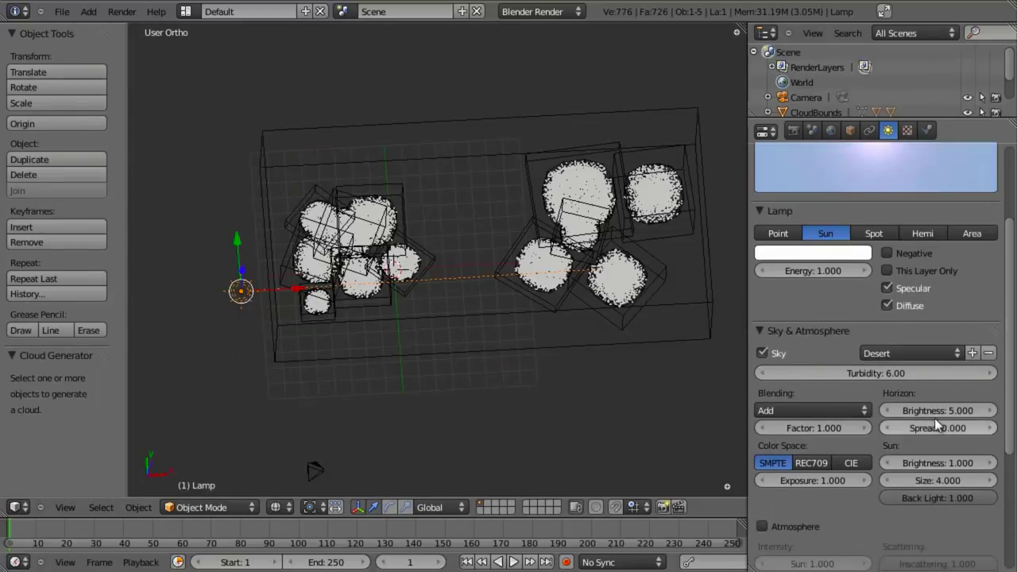
{"action": "key", "text": "F12"}
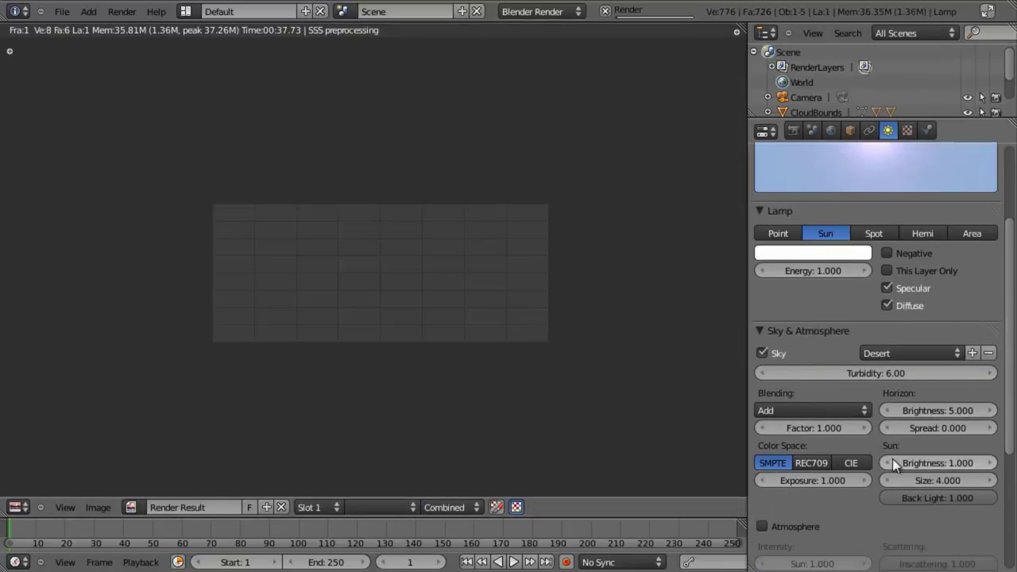